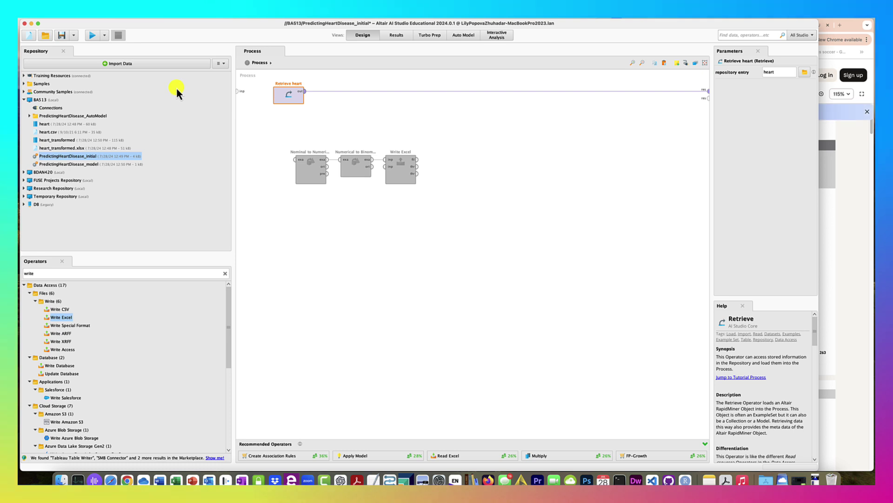
Run the heart data retrieval process and show the attribute statistics sorted by data type.
click(92, 36)
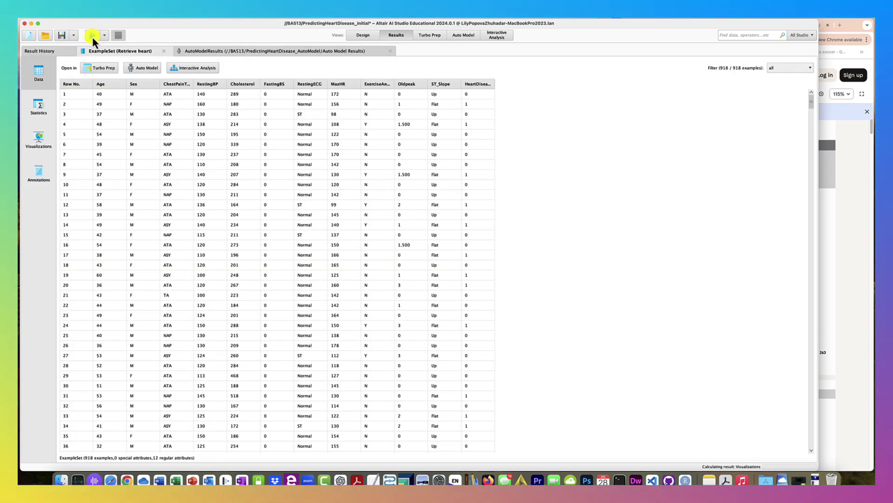
click(39, 112)
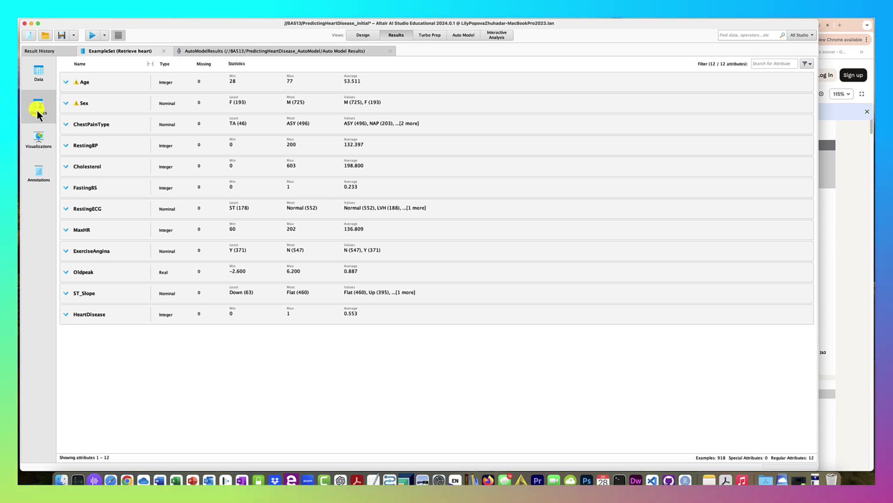
click(166, 64)
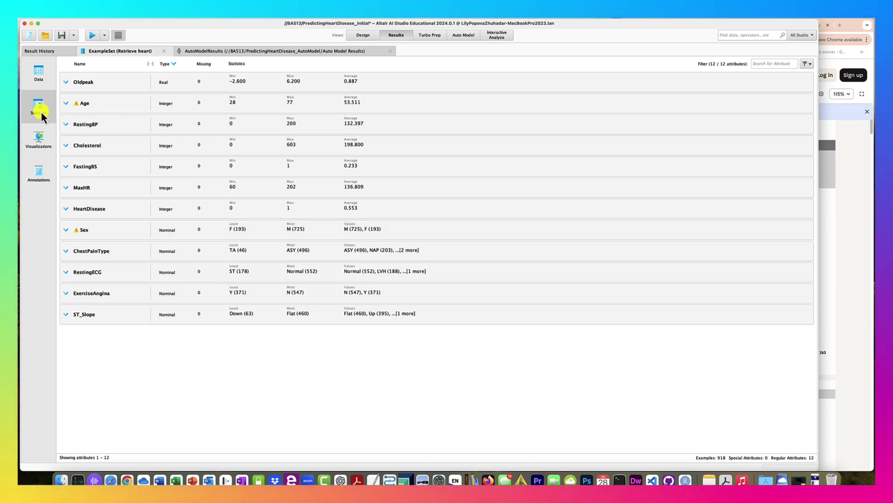
Expand the Oldpeak, Age, RestingBP, Cholesterol, FastingBS and MaxHR statistics to examine their histograms, collapsing MaxHR again.
click(252, 91)
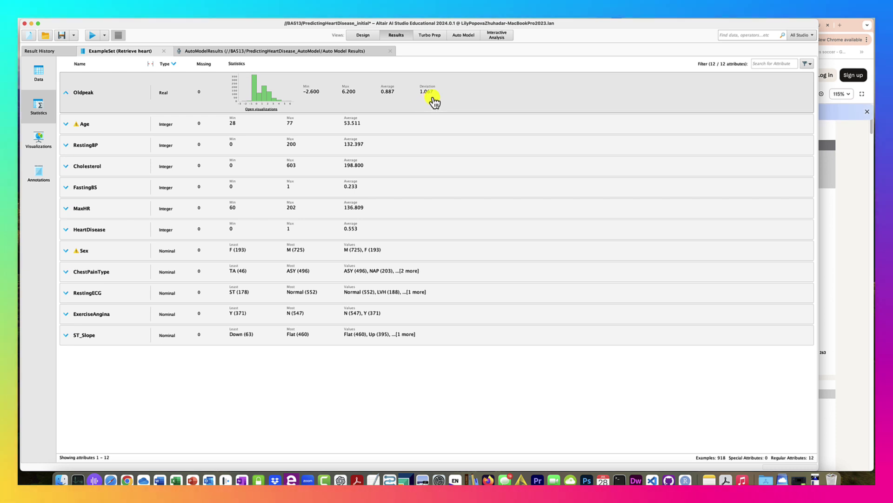
click(313, 124)
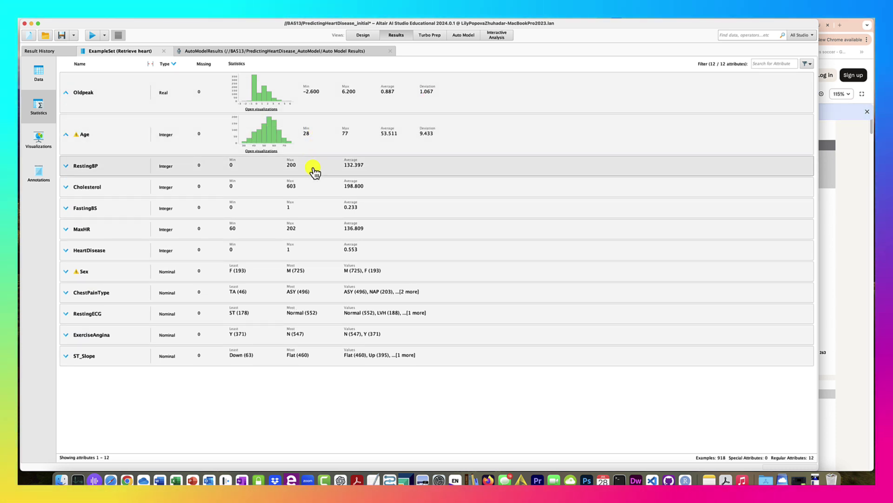
click(314, 168)
click(320, 214)
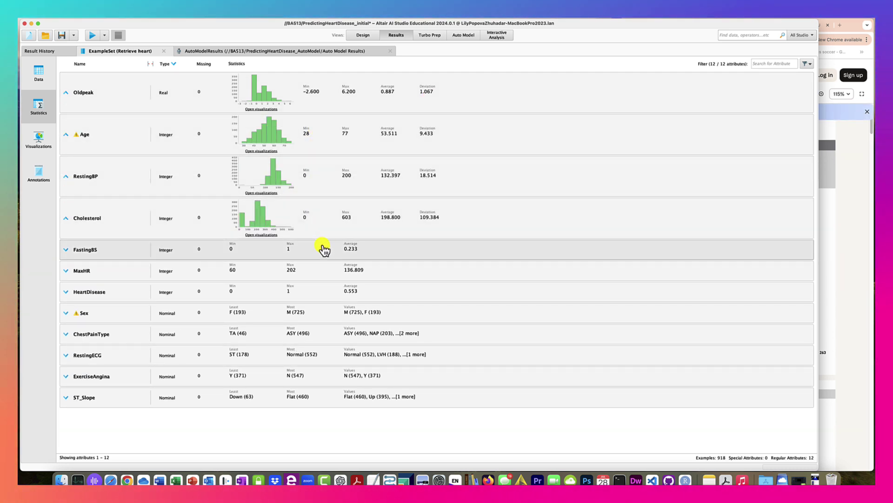
click(322, 249)
click(314, 294)
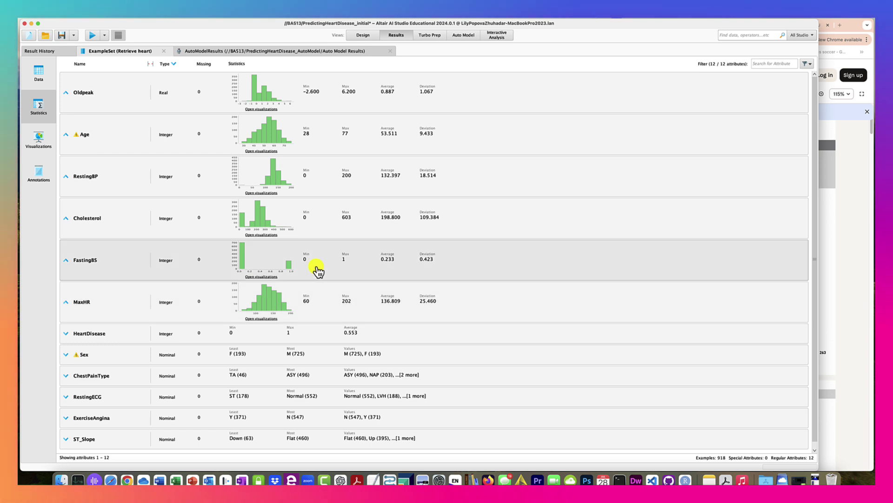
scroll(315, 265, down, 1)
click(319, 300)
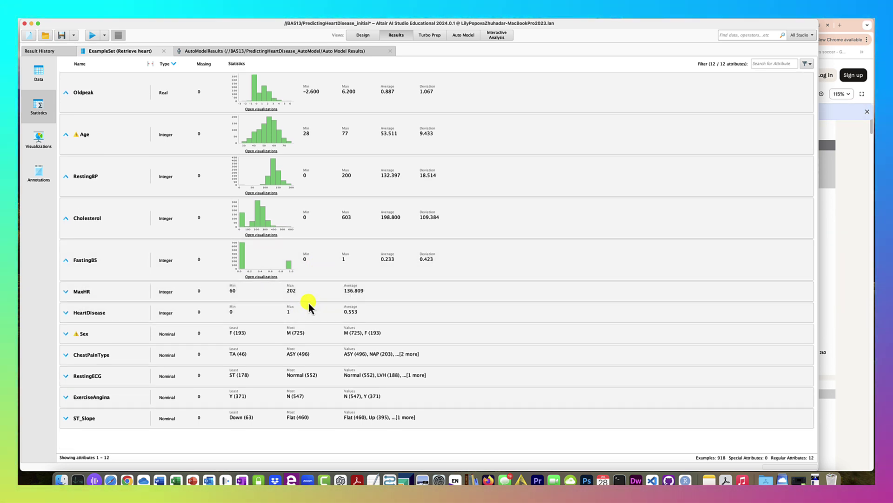
Expand the Sex attribute and open its bar chart to inspect the counts for male and female patients.
click(309, 335)
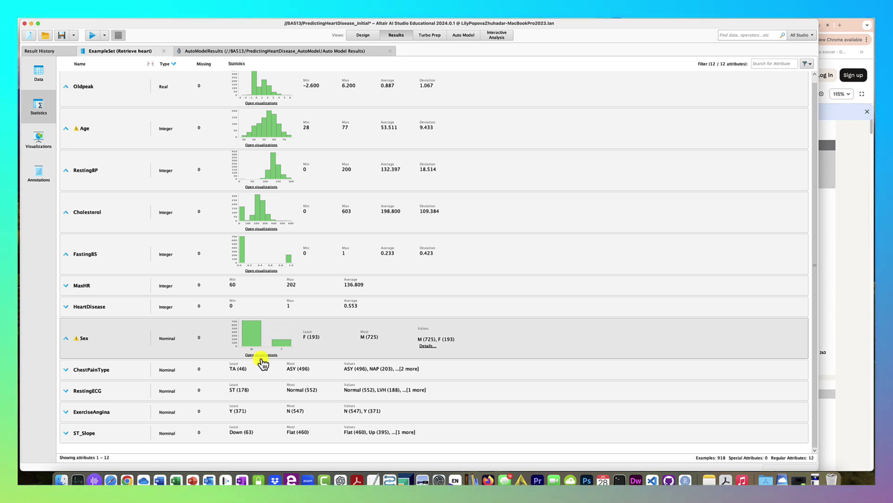
click(261, 354)
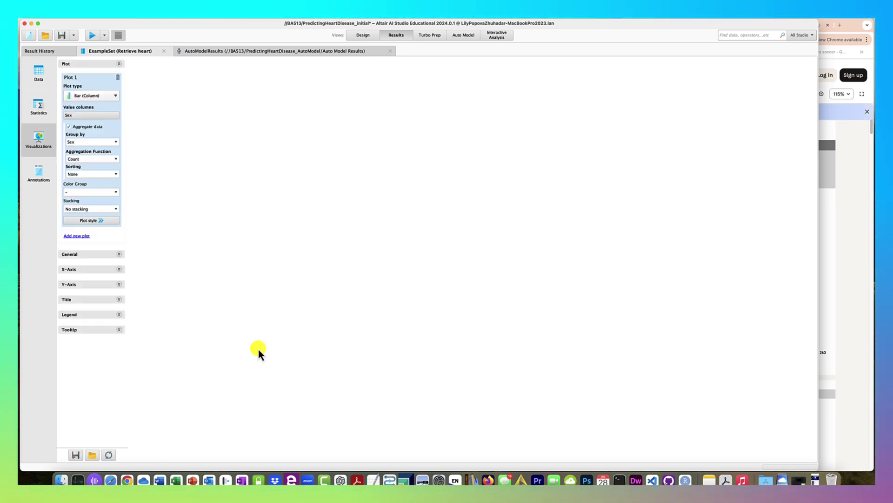
mouse_move(281, 218)
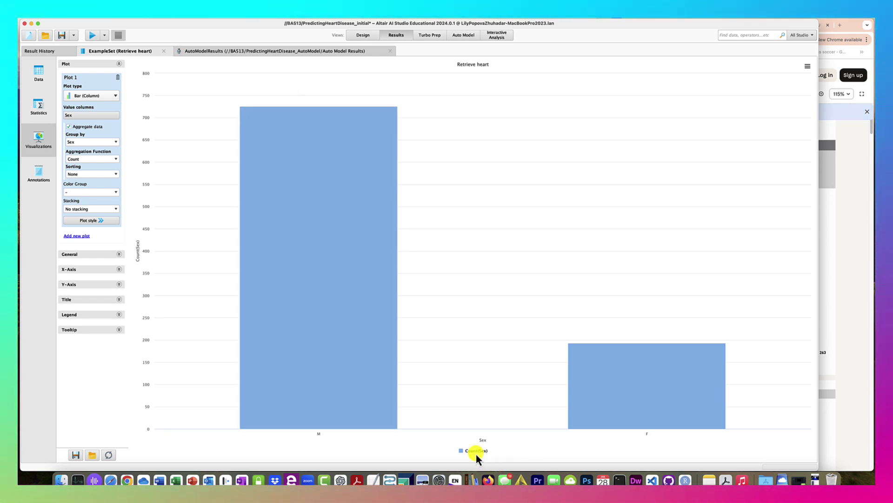
mouse_move(316, 345)
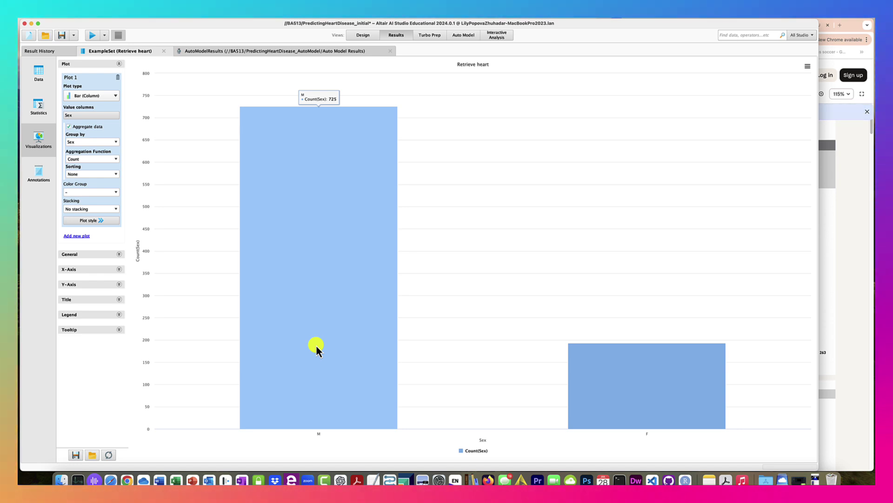
mouse_move(638, 386)
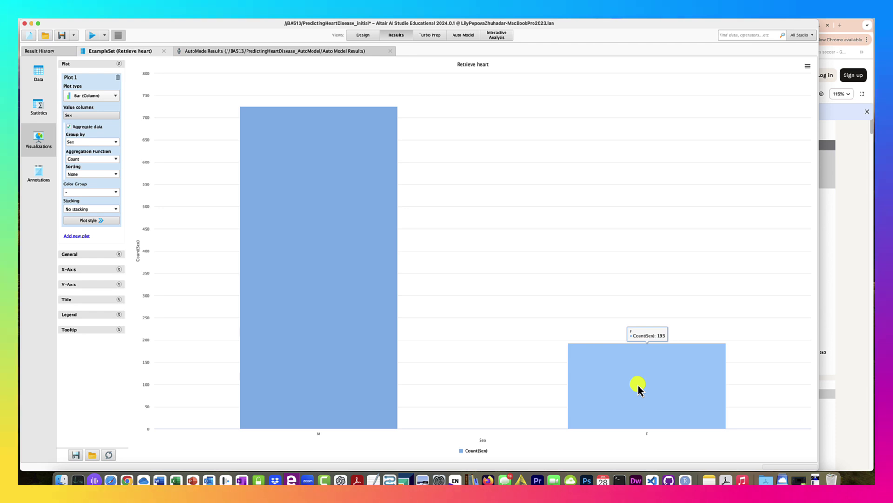
Return to the attribute statistics, sort them by missing values, and expand HeartDisease and ChestPainType.
click(36, 102)
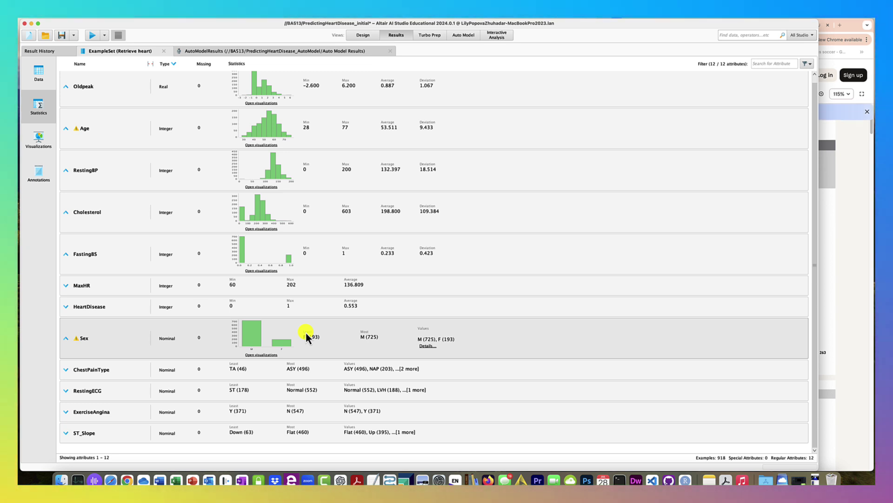
click(203, 65)
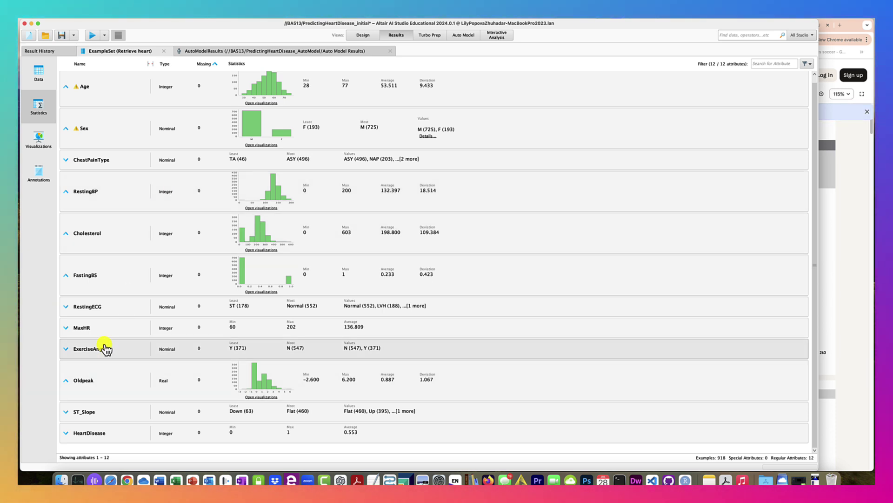
scroll(119, 435, up, 1)
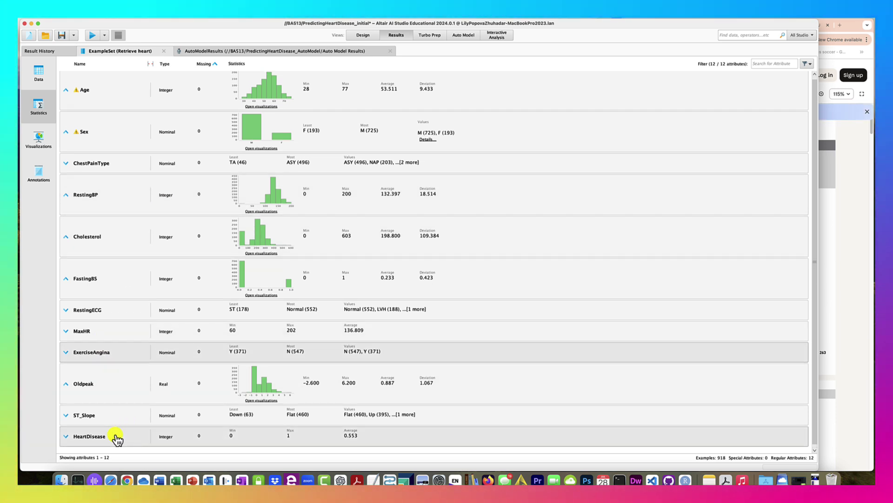
click(116, 438)
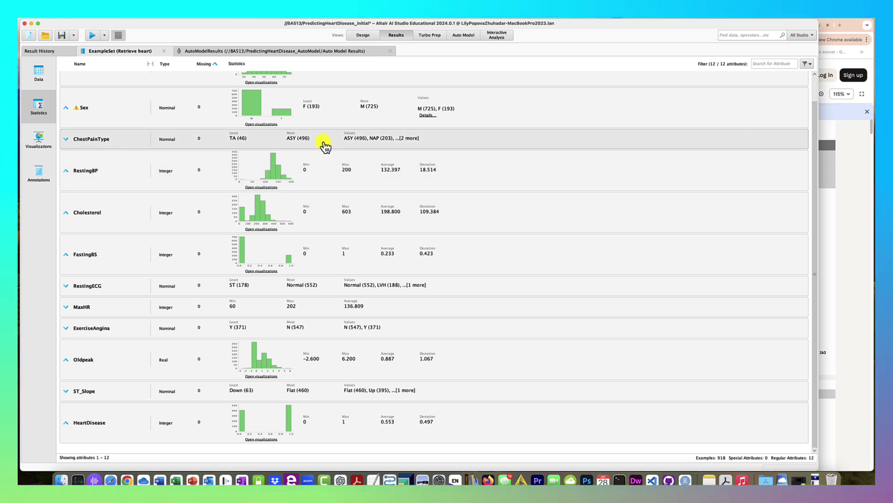
click(324, 144)
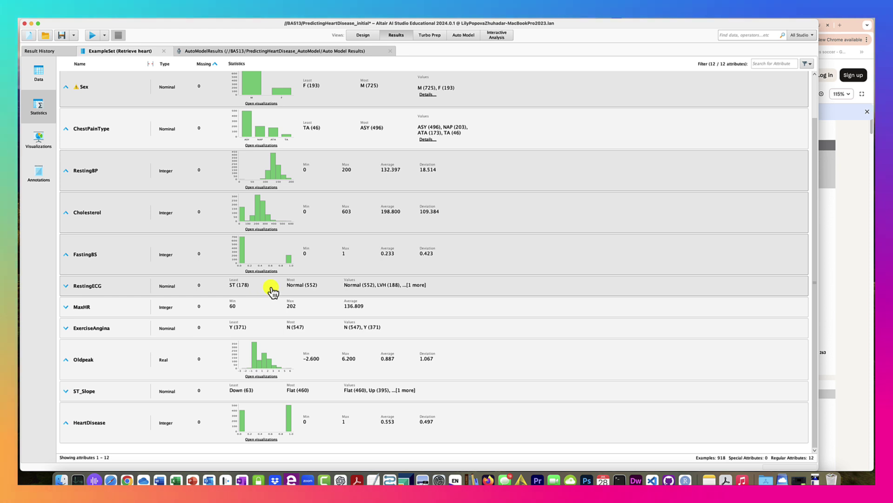
Switch to Chrome, widen its window, and open Kaggle's Heart Failure Prediction Dataset page.
click(852, 249)
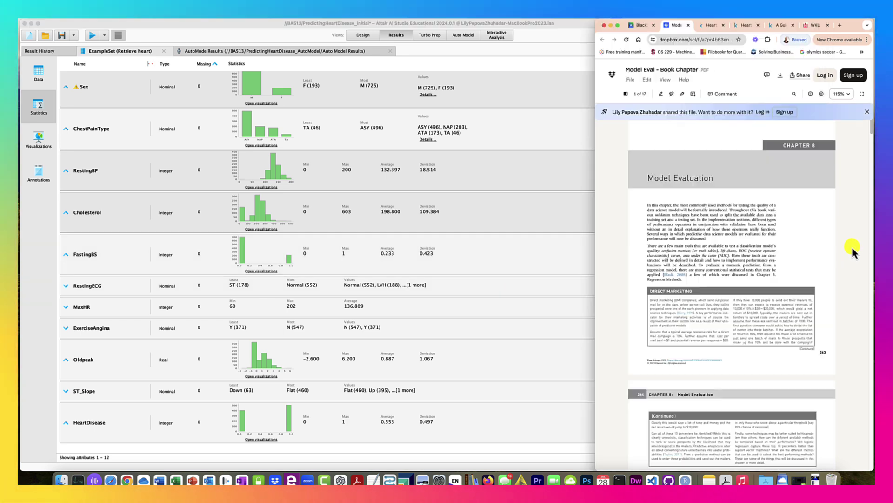
click(712, 26)
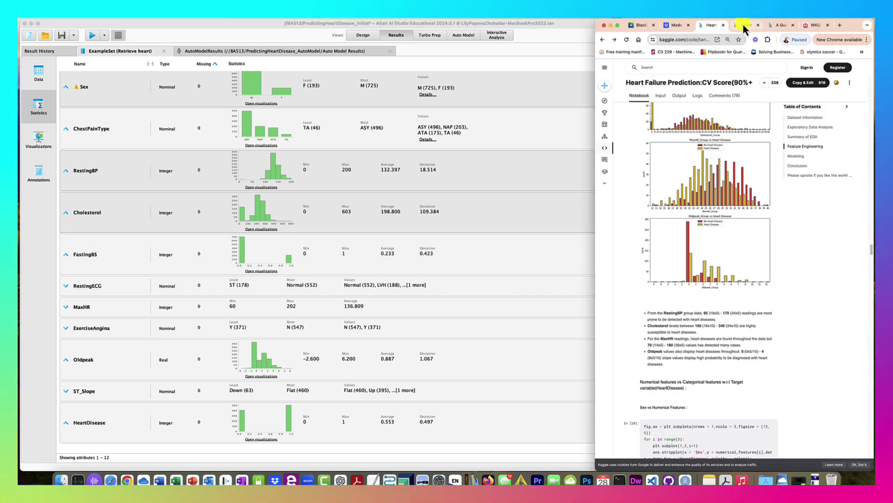
click(777, 24)
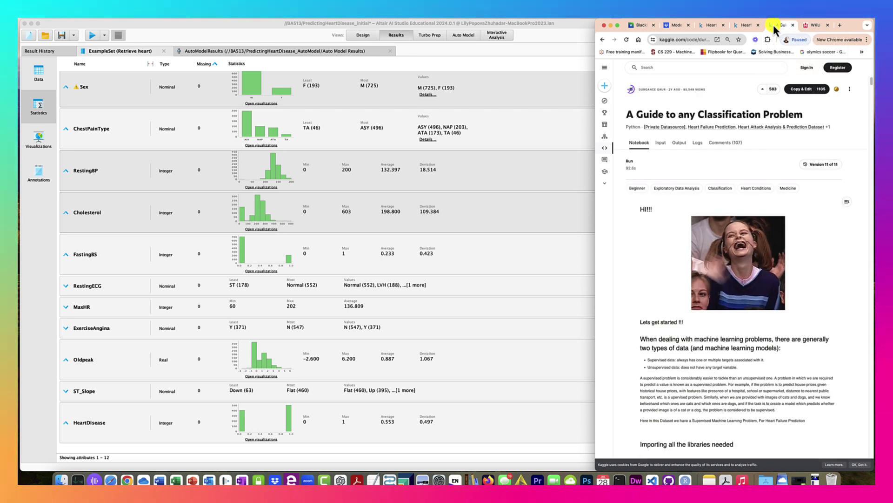
mouse_move(600, 173)
drag(596, 173, 494, 174)
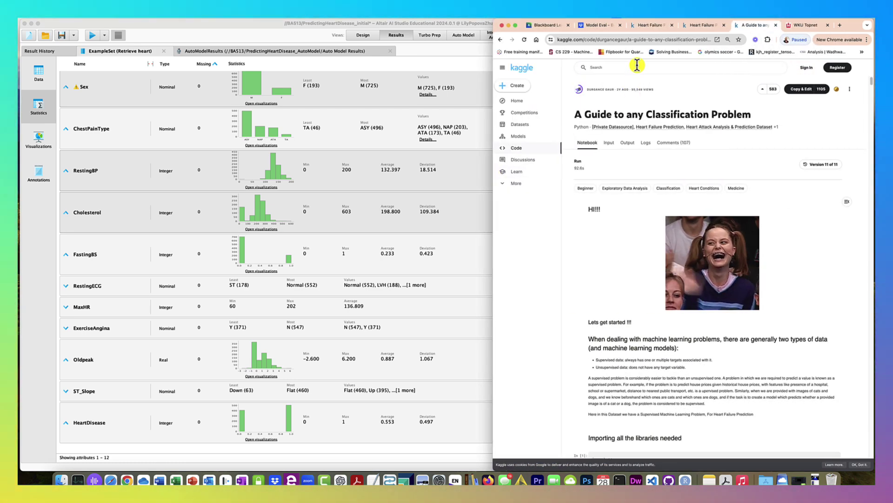
click(609, 143)
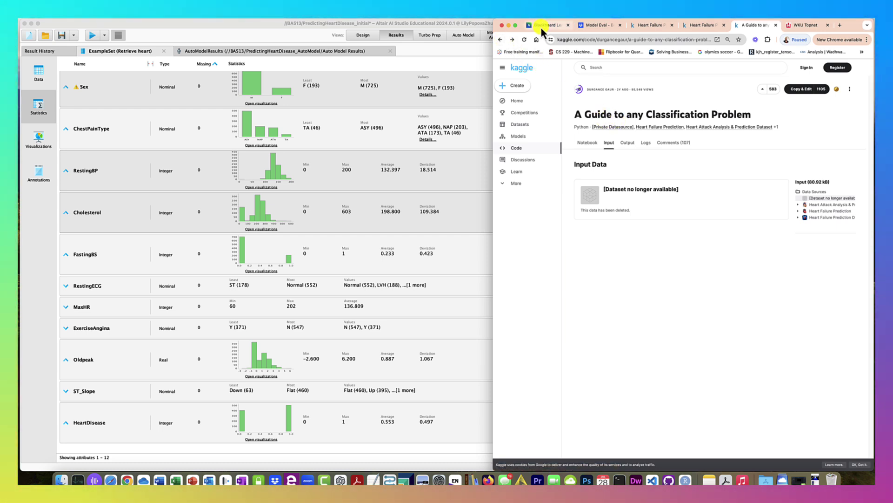
click(501, 40)
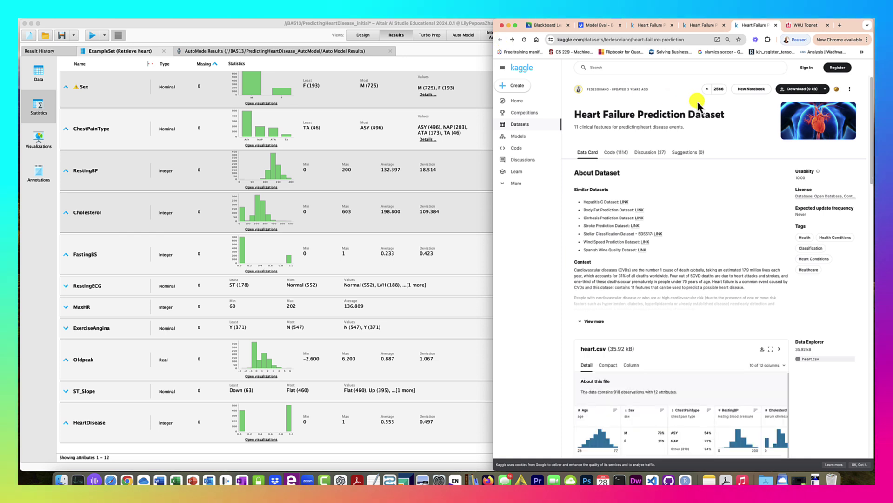
Highlight the Heart Failure Prediction Dataset title and look through the heart.csv preview rows.
drag(727, 113, 602, 113)
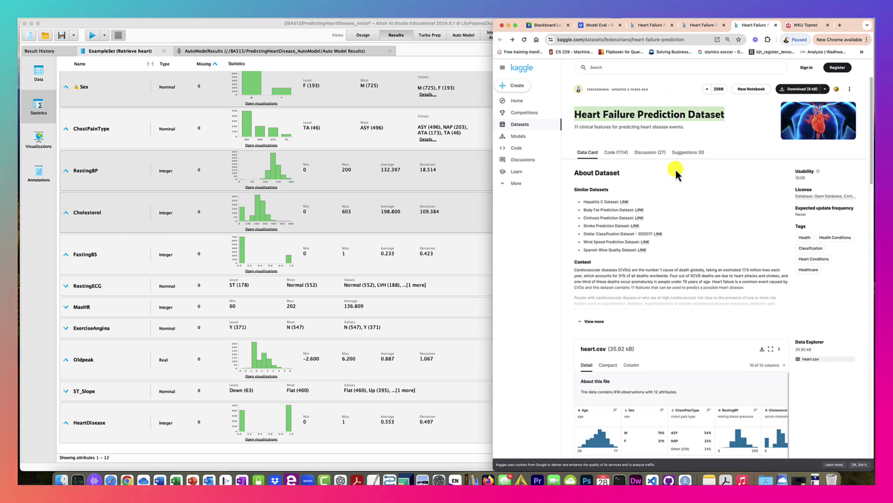
scroll(676, 173, down, 2)
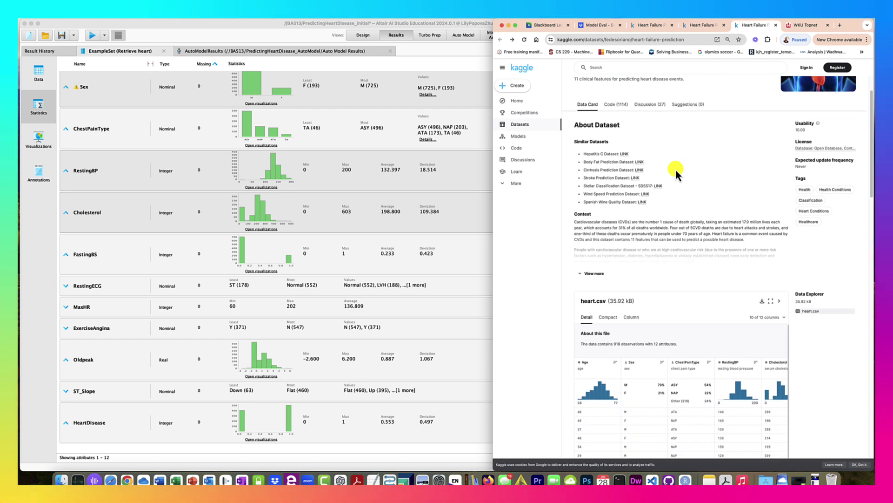
scroll(674, 168, down, 3)
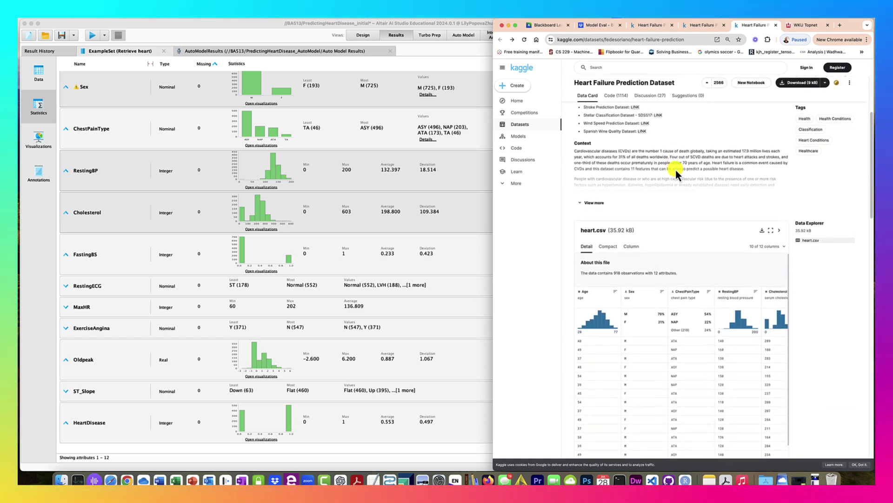
scroll(624, 192, down, 8)
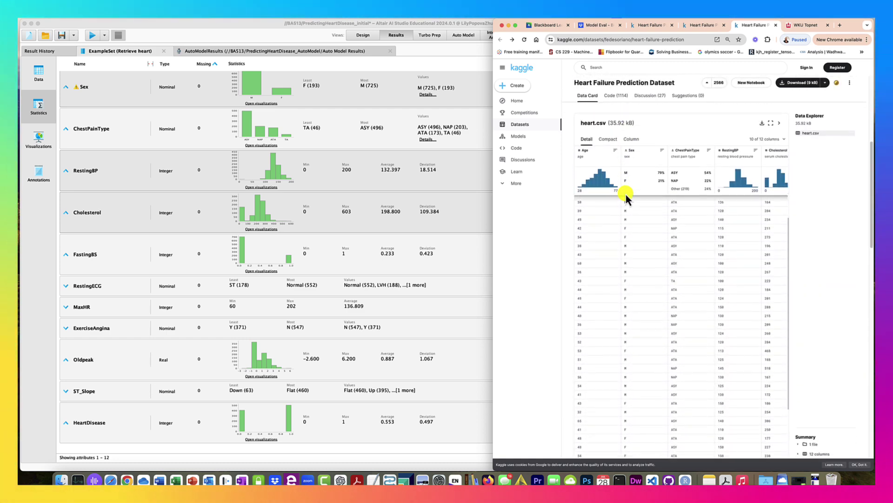
scroll(625, 191, down, 10)
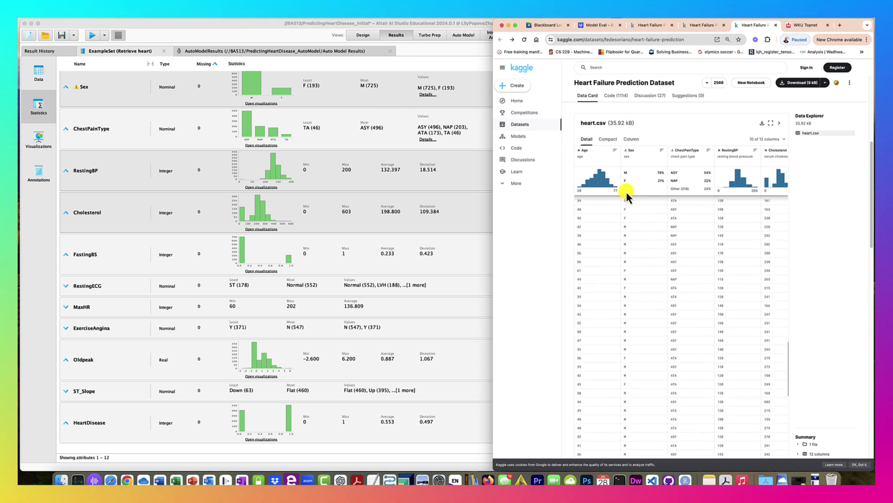
scroll(656, 224, down, 10)
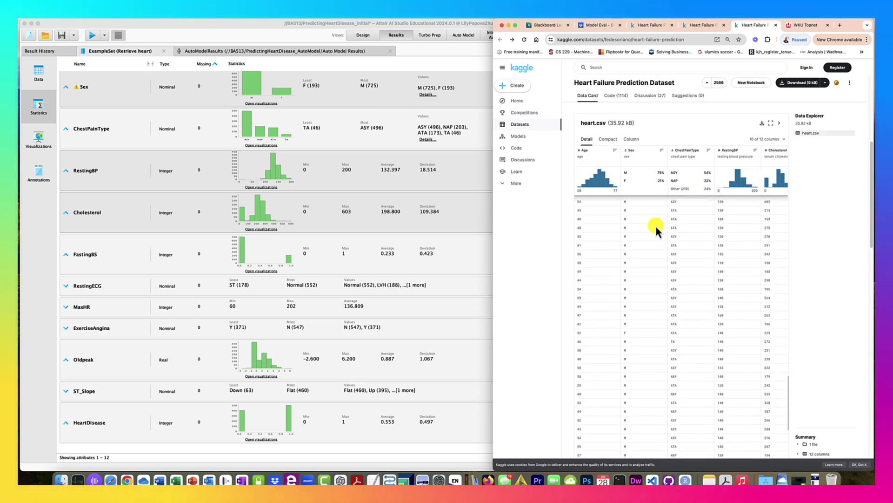
scroll(655, 225, down, 10)
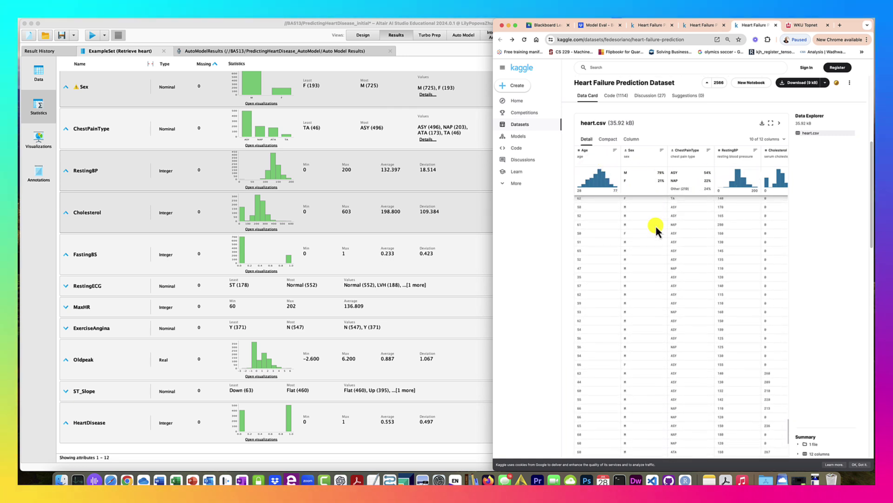
scroll(656, 224, down, 10)
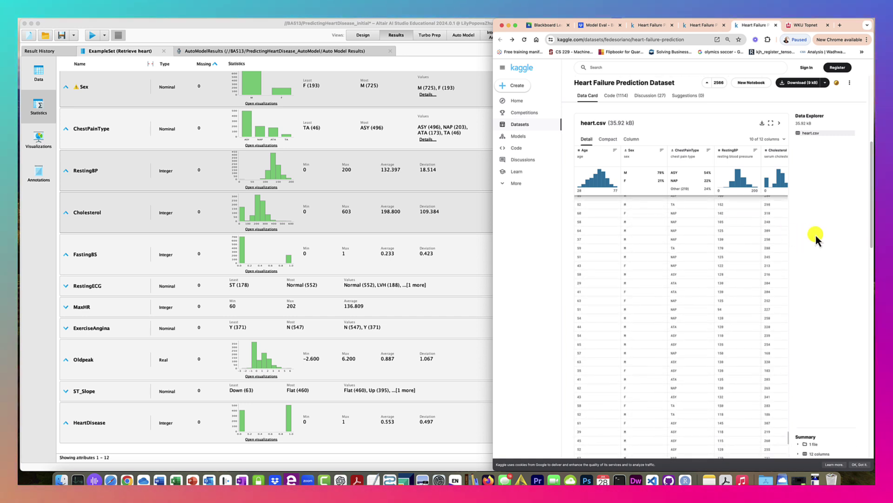
Return to the start of the dataset page and expand its full description to read the attribute information.
drag(872, 226, 865, 156)
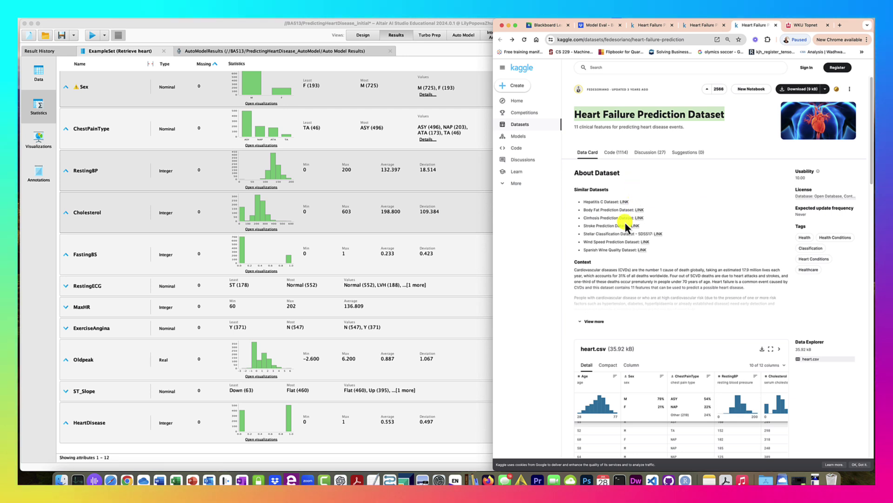
click(592, 321)
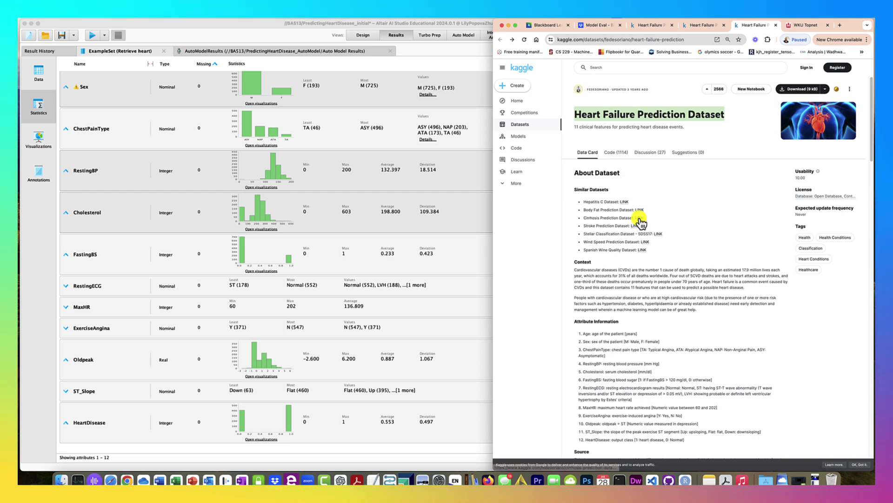
scroll(669, 232, down, 4)
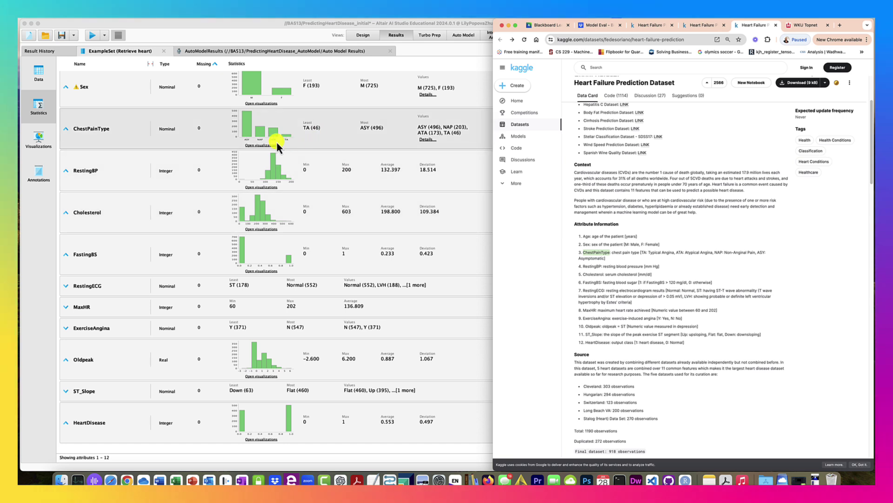
Open the ChestPainType chart from the statistics and compare its categories with Kaggle's ChestPainType description, highlighting that description.
click(267, 145)
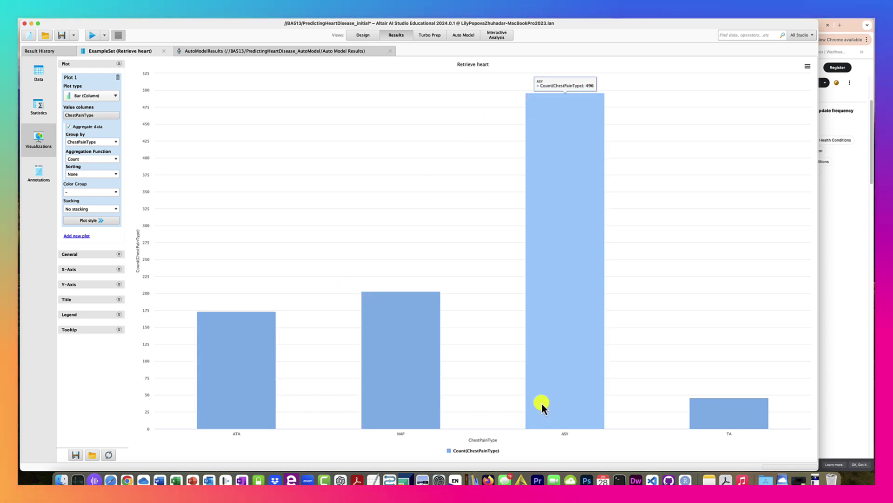
click(828, 382)
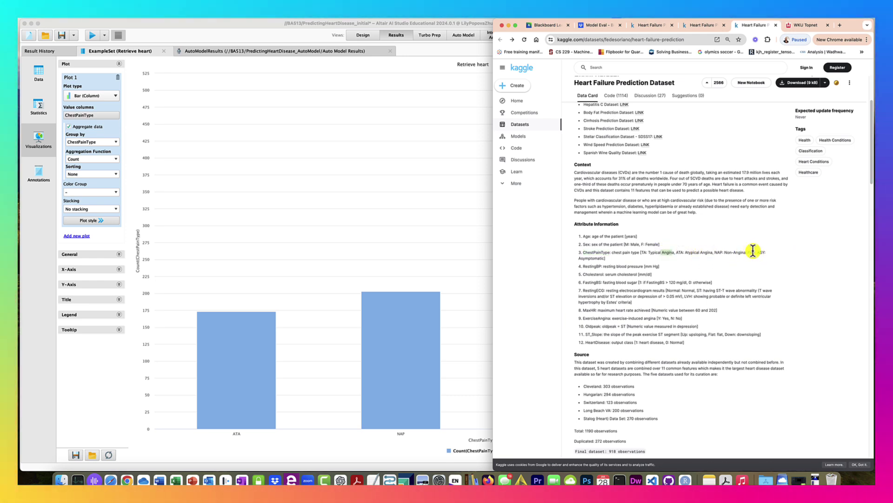
drag(728, 252, 724, 252)
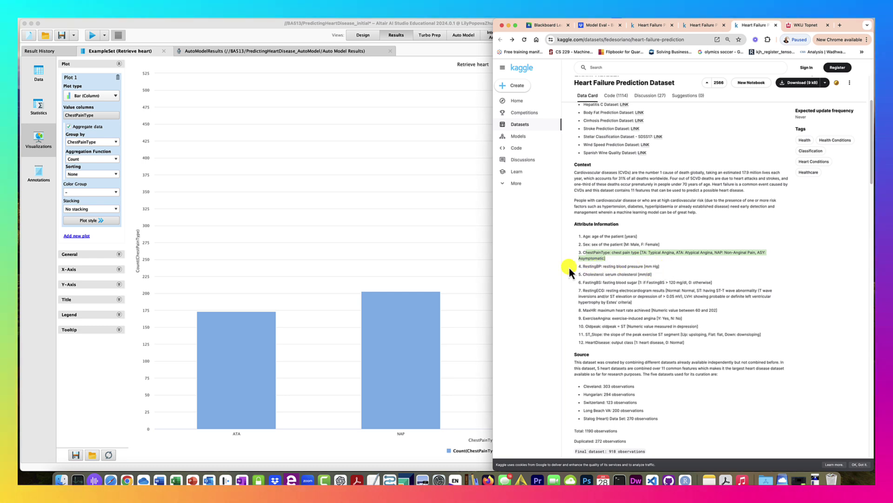
Return to the attribute statistics, open the RestingBP histogram, and check RestingBP's description on the Kaggle page.
click(35, 111)
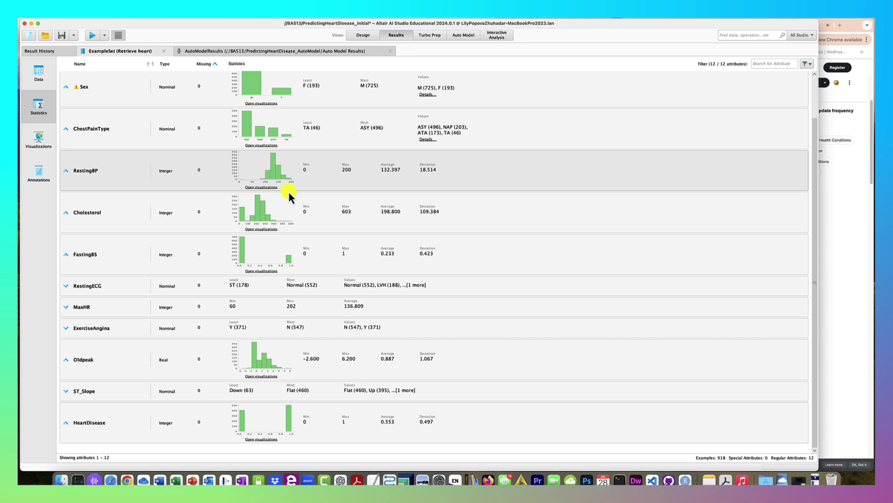
click(265, 188)
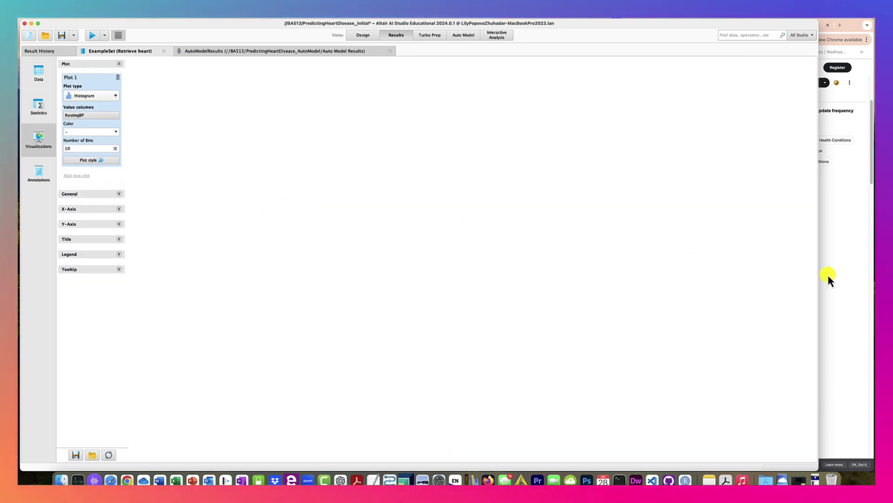
click(852, 286)
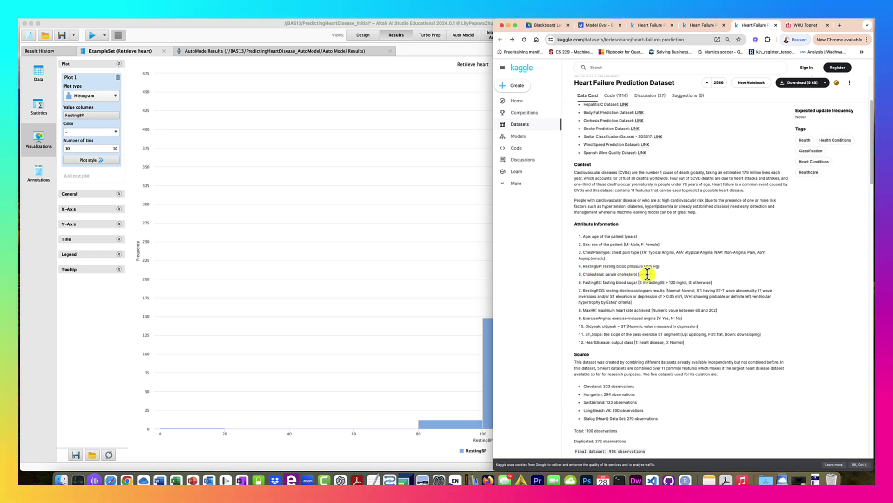
Return to the statistics to view Cholesterol, and highlight FastingBS in Kaggle's attribute information to read its coding.
click(40, 109)
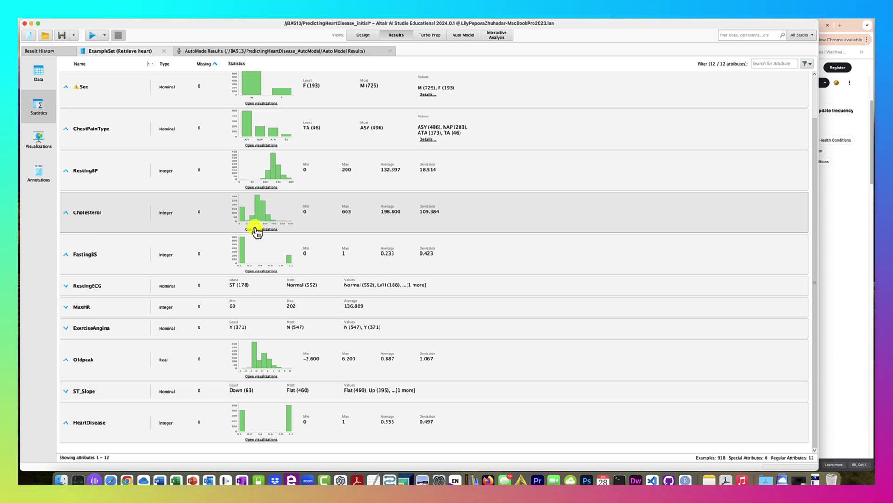
click(848, 239)
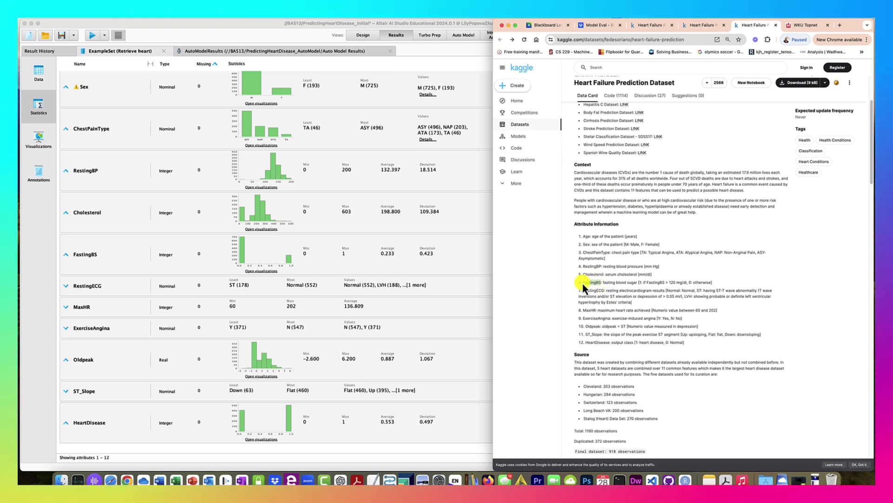
click(640, 281)
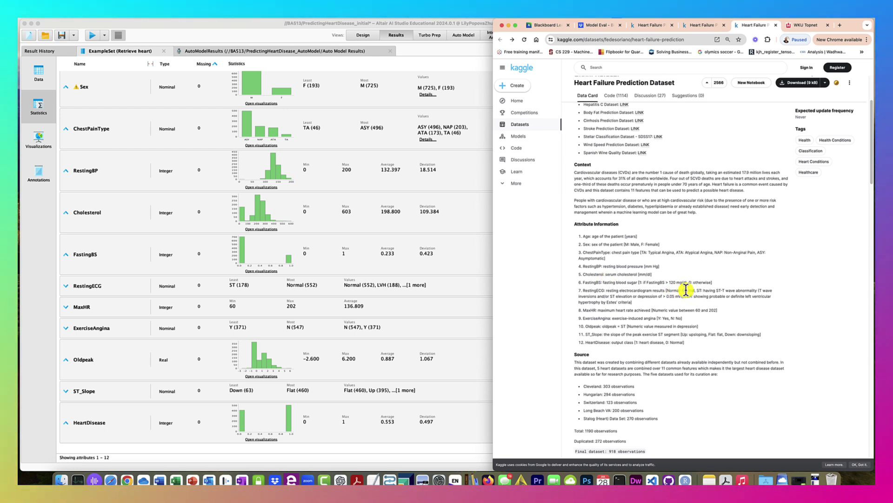
Expand RestingECG in the statistics, open its bar chart, and compare its categories with the Kaggle description.
click(244, 286)
click(273, 292)
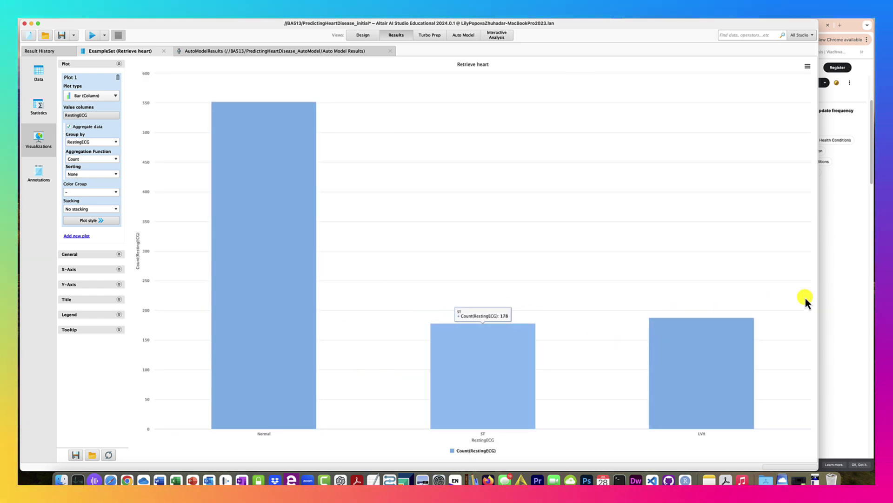
click(833, 294)
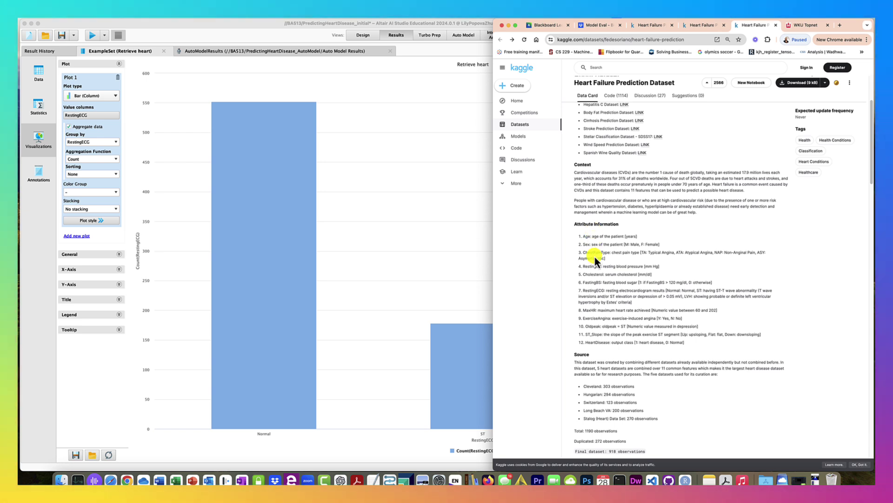
Return to the statistics, expand MaxHR, and highlight the MaxHR value range in Kaggle's attribute information.
click(42, 111)
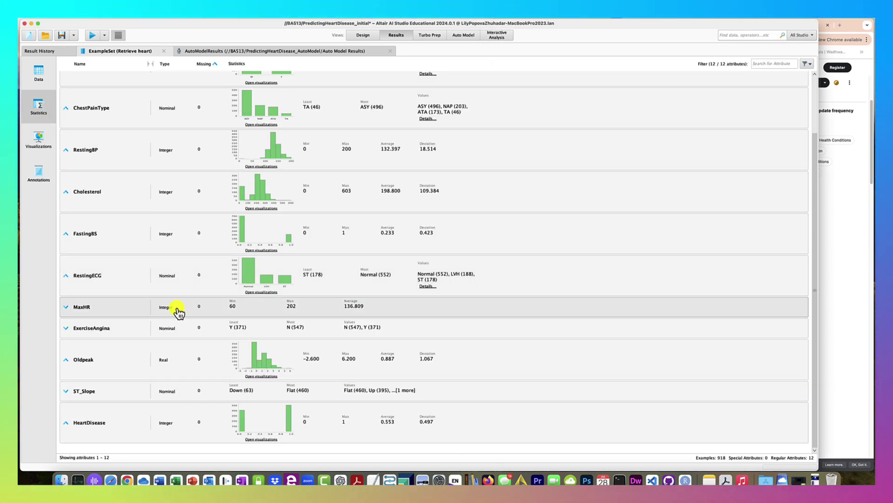
click(177, 311)
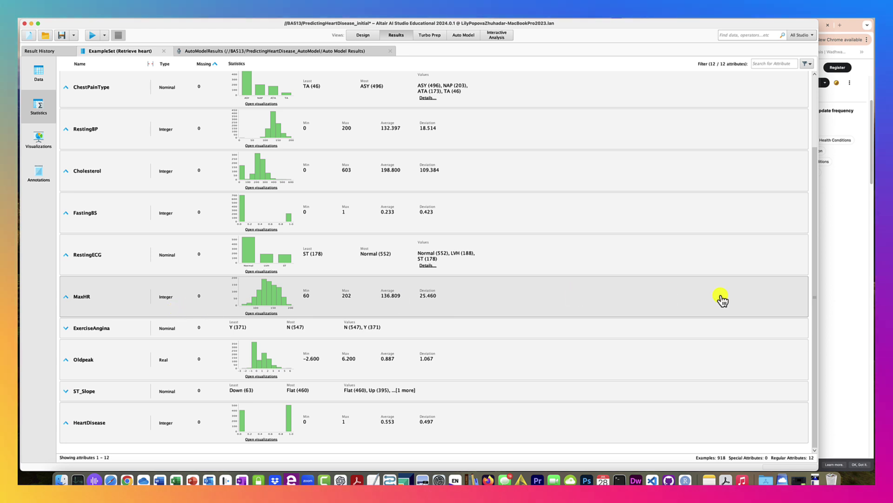
click(850, 311)
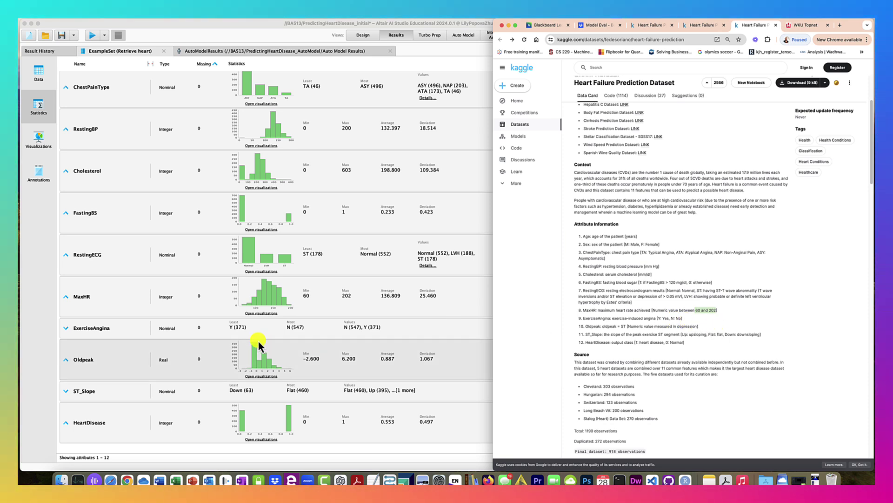
Expand ExerciseAngina in the statistics, and highlight Oldpeak and HeartDisease in Kaggle's attribute information to read their descriptions.
click(217, 328)
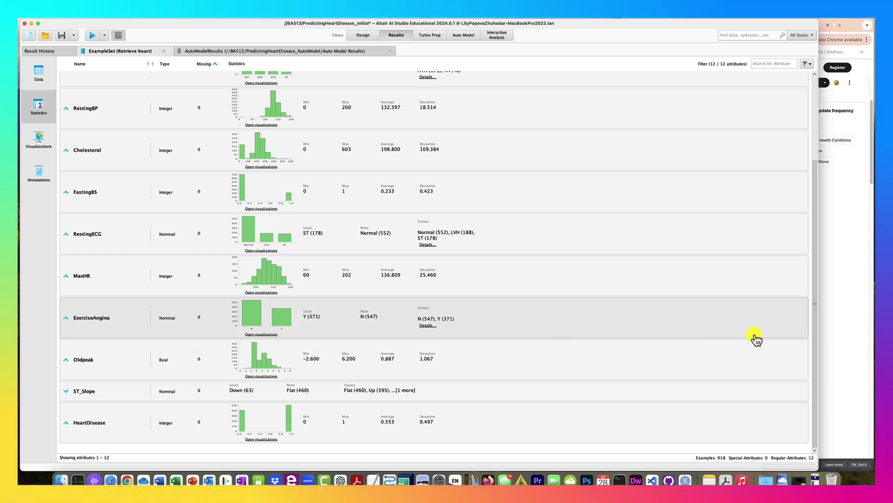
click(846, 350)
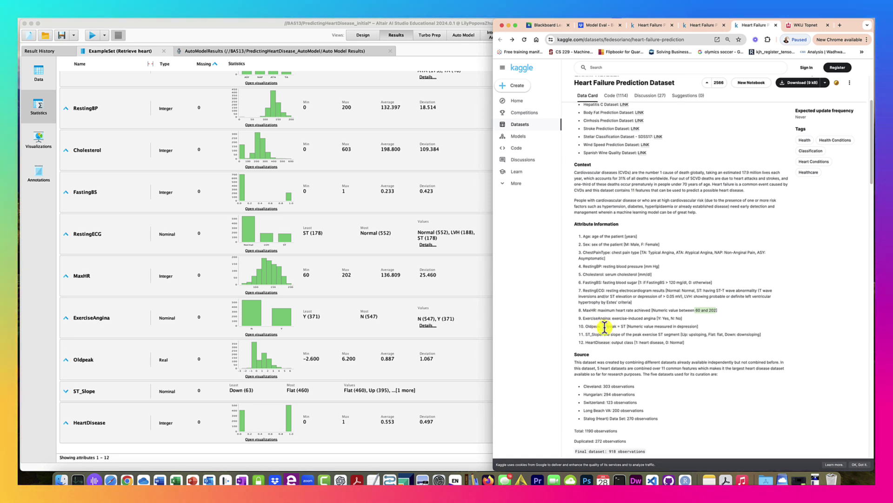
drag(602, 324, 586, 327)
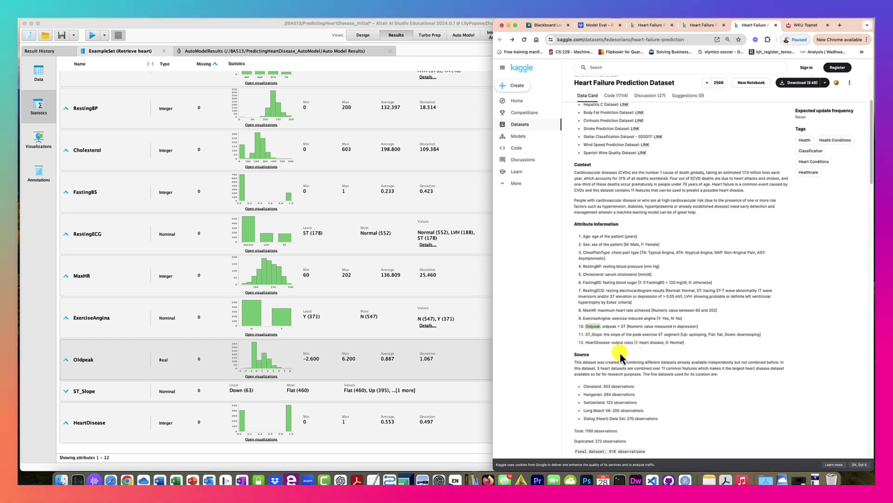
double_click(593, 326)
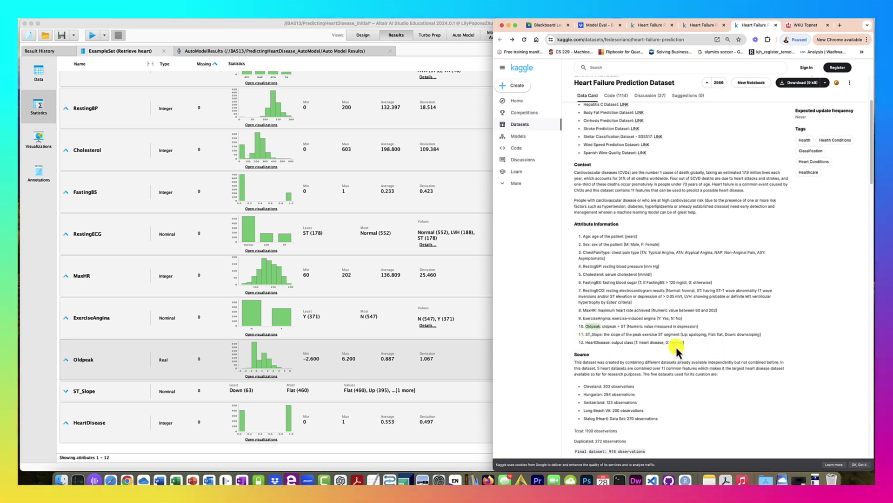
drag(585, 342, 610, 342)
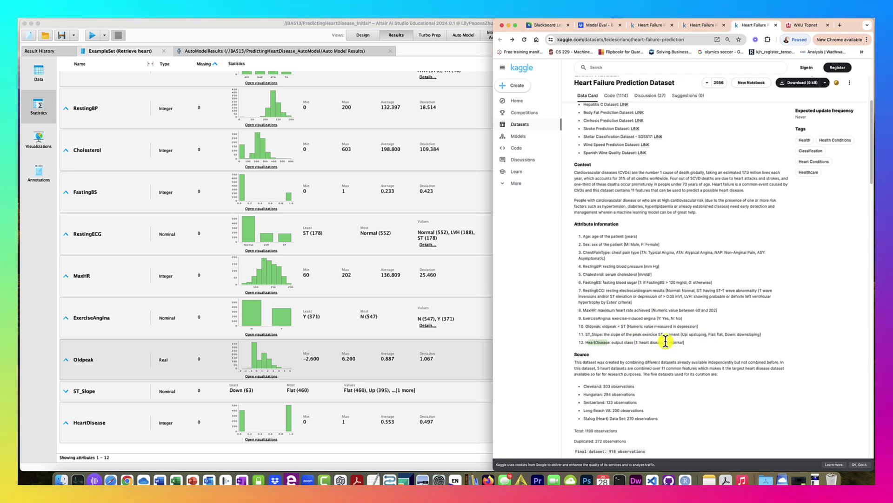
Return to Altair AI Studio, collapse Oldpeak, and sort the attribute statistics by type.
click(451, 365)
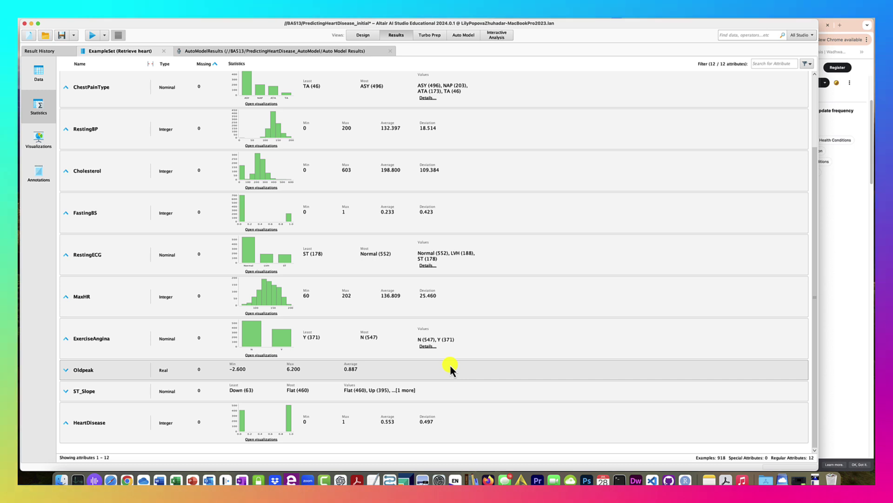
click(166, 65)
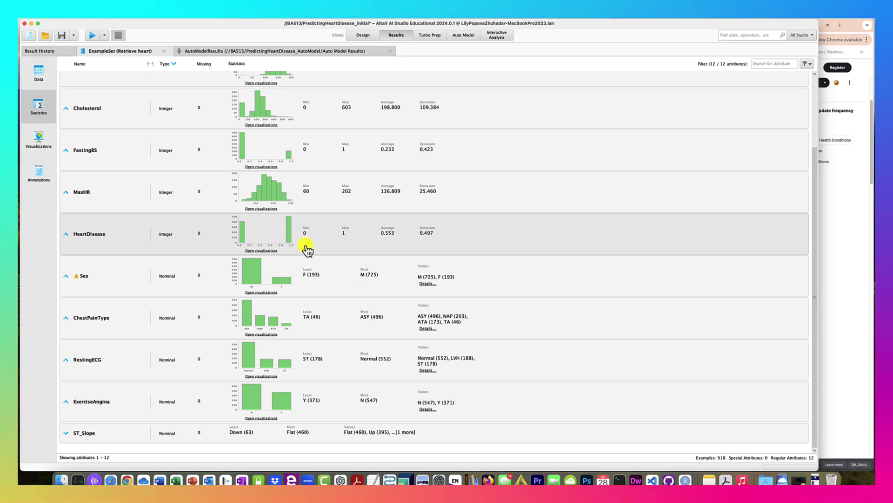
In the process design, enable the Nominal to Numerical operator and insert it into the connection after Retrieve heart.
click(363, 35)
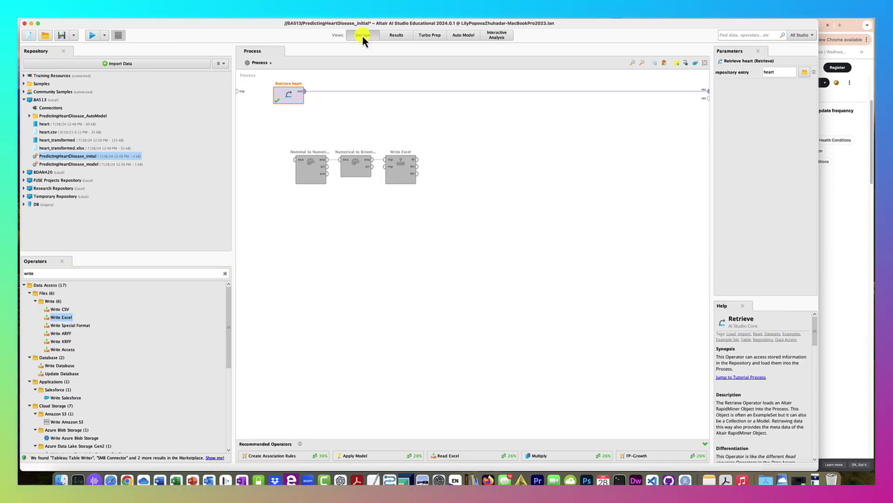
click(306, 168)
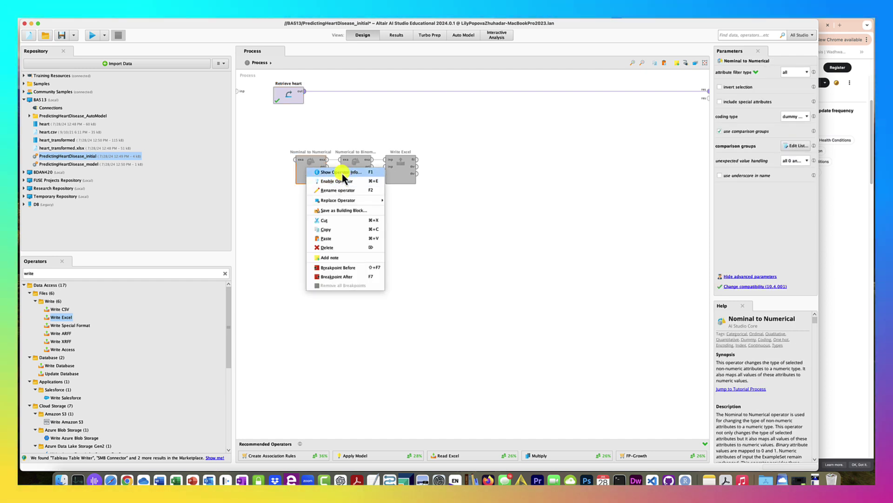
drag(303, 176, 353, 98)
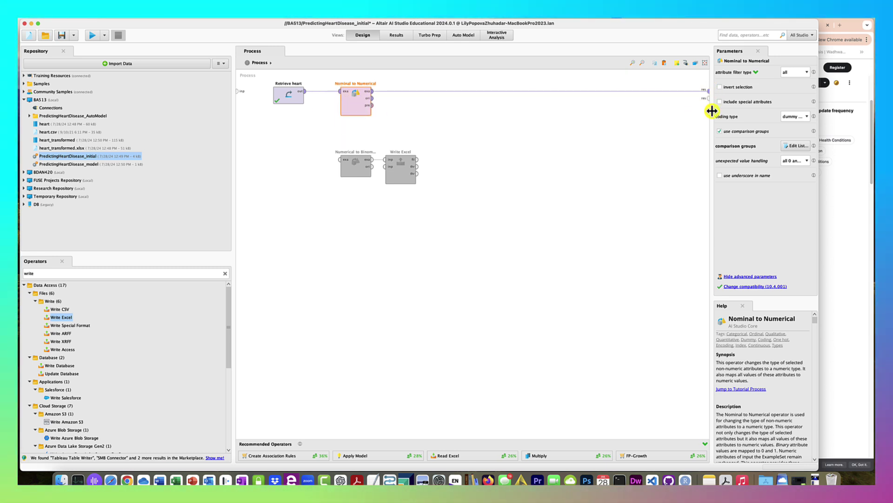
Widen the parameter area, set Nominal to Numerical's attribute filter type to single, and list the selectable attributes.
drag(711, 111, 588, 116)
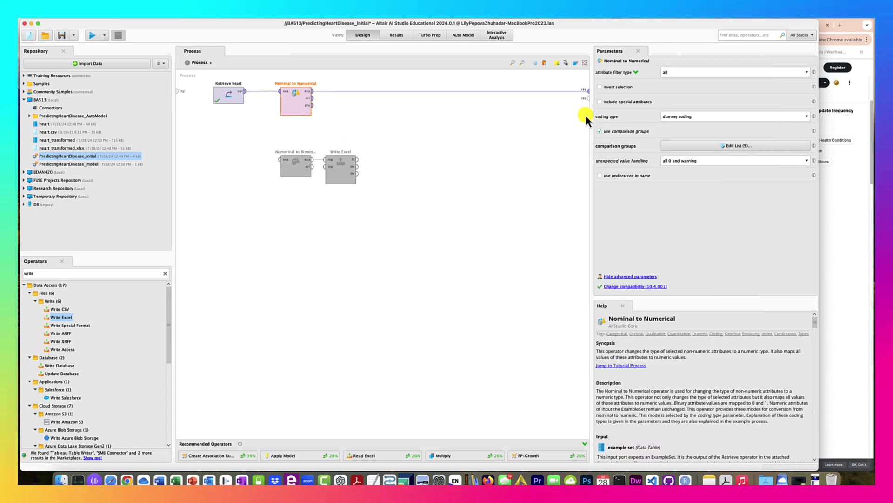
click(803, 72)
click(709, 85)
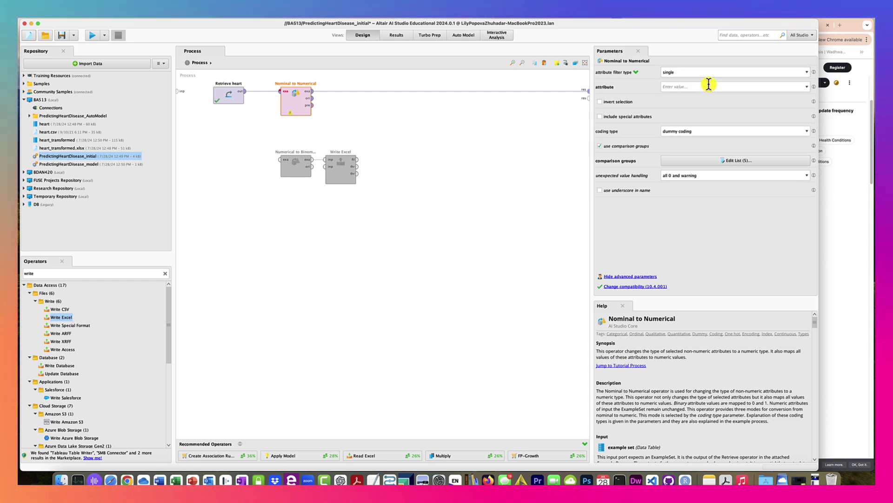
click(803, 86)
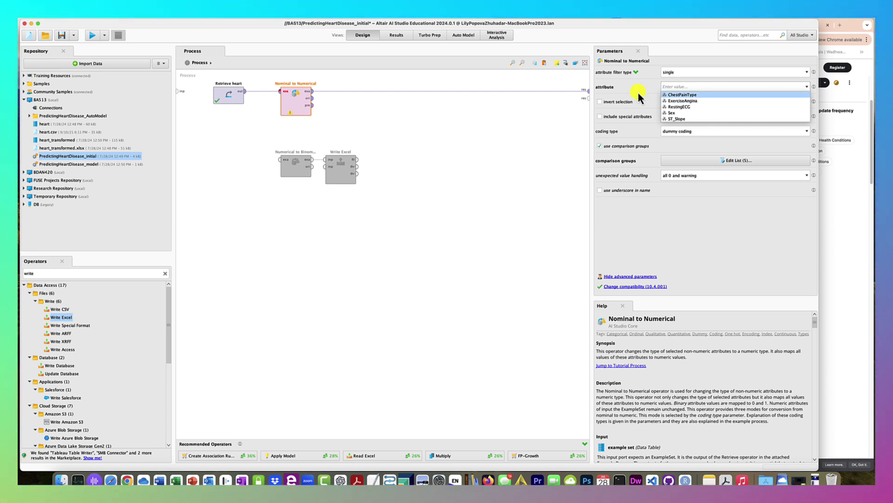
Disable the Nominal to Numerical operator and move it out of the flow, below and beside Write Excel.
click(327, 112)
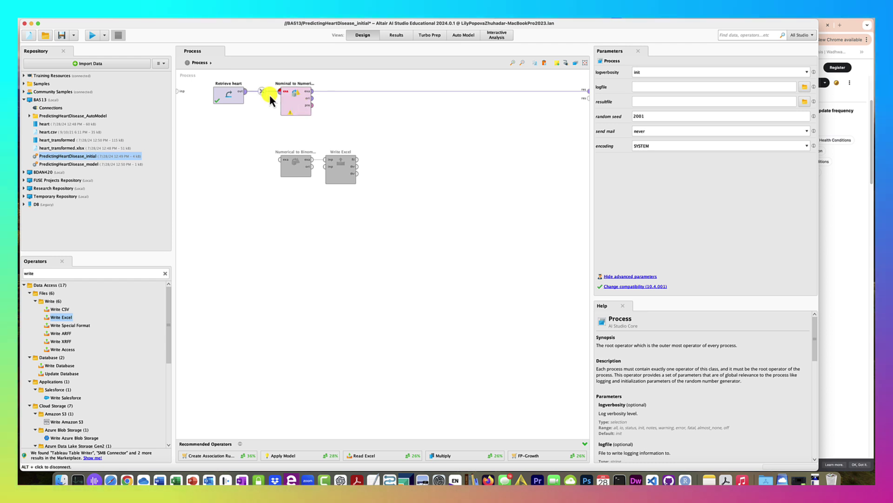
right_click(294, 99)
click(308, 112)
drag(308, 114, 421, 198)
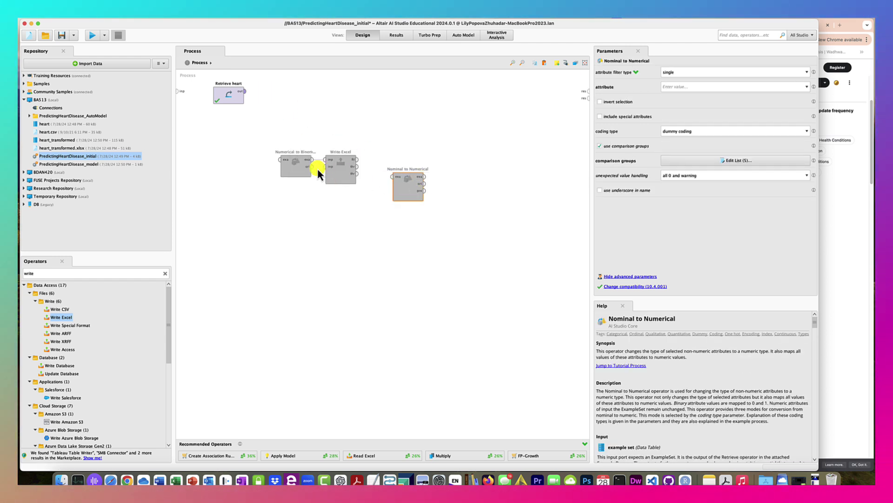
Enable the Numerical to Binominal operator for HeartDisease, place it after Retrieve heart, and auto-wire it to the process result.
right_click(299, 170)
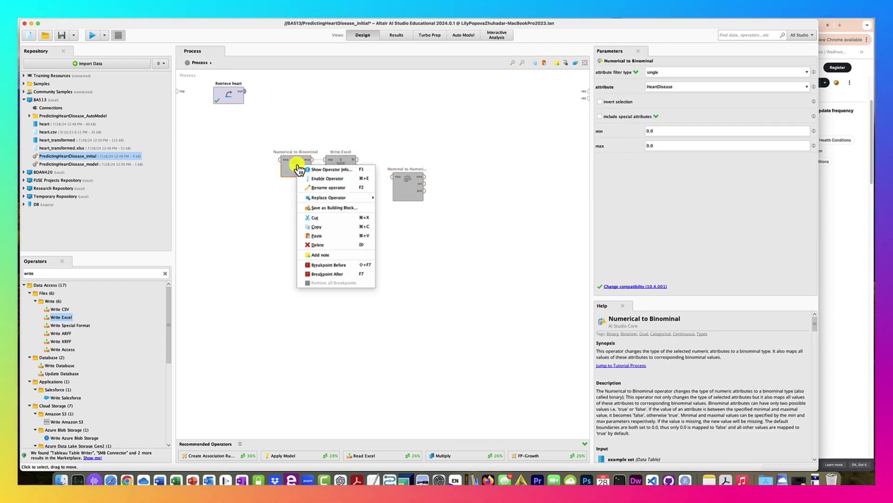
click(328, 178)
drag(298, 155, 298, 87)
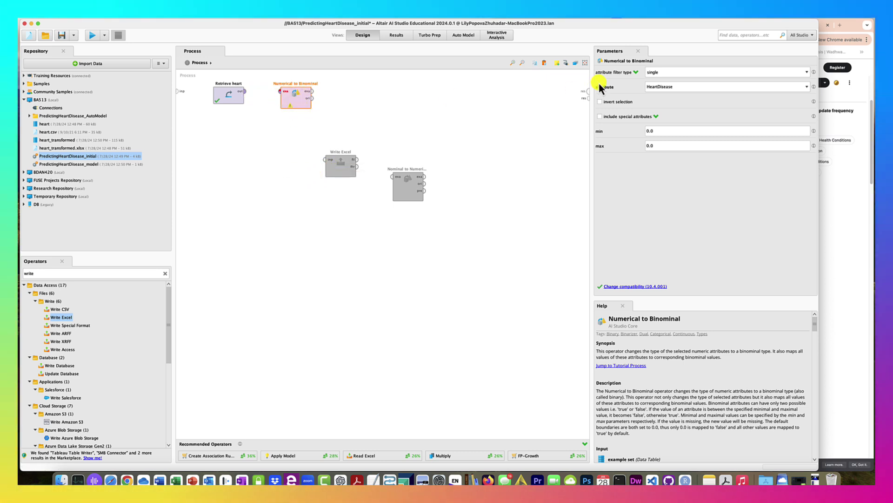
click(566, 63)
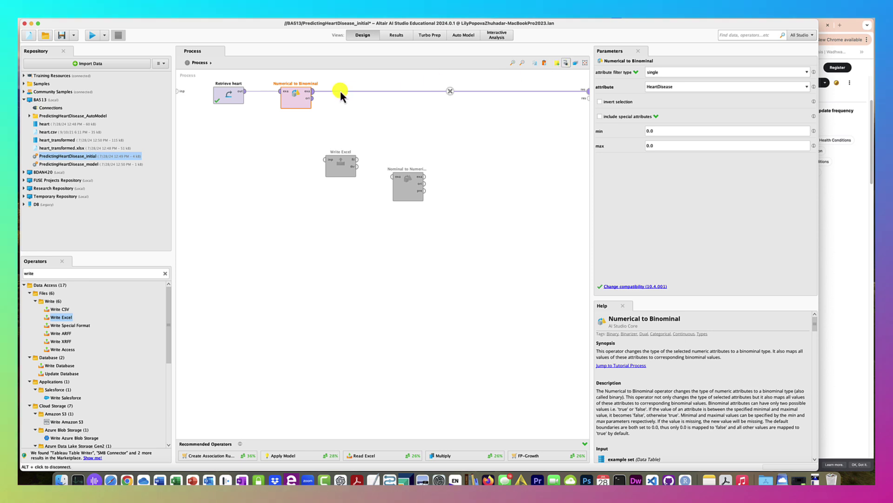
mouse_move(300, 100)
mouse_down()
mouse_move(295, 118)
mouse_move(303, 104)
mouse_up()
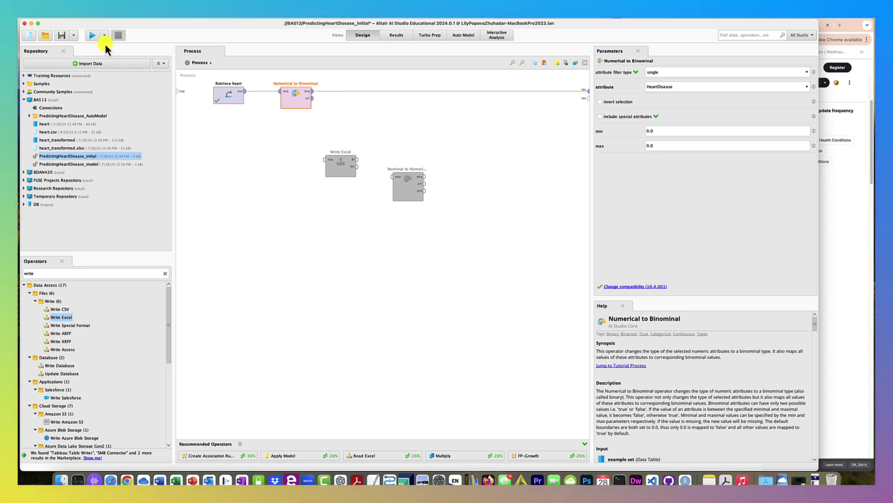
Run the process and view the attribute statistics of the resulting example set.
click(92, 36)
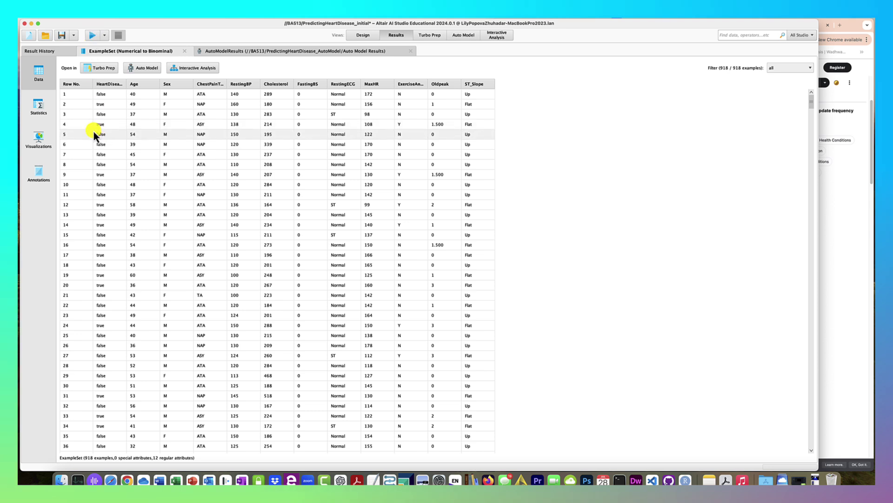
click(41, 110)
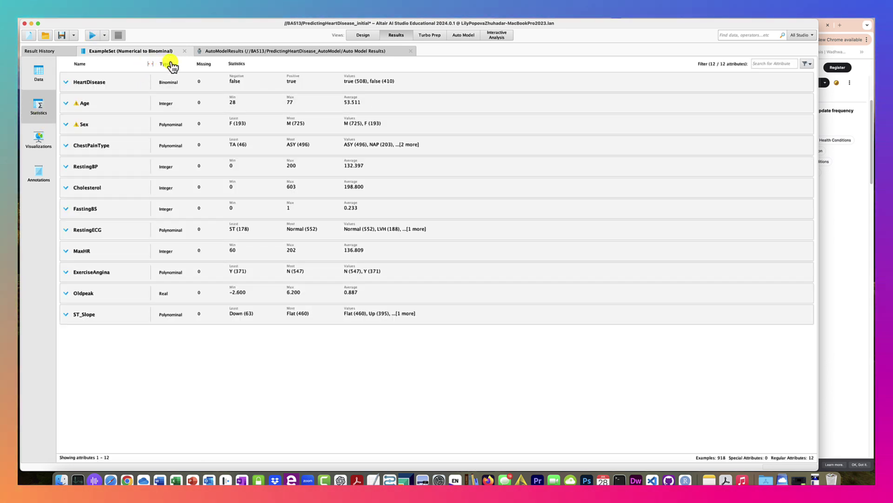
Expand the HeartDisease statistics, open its visualization, and inspect the counts of the false and true bars.
click(247, 82)
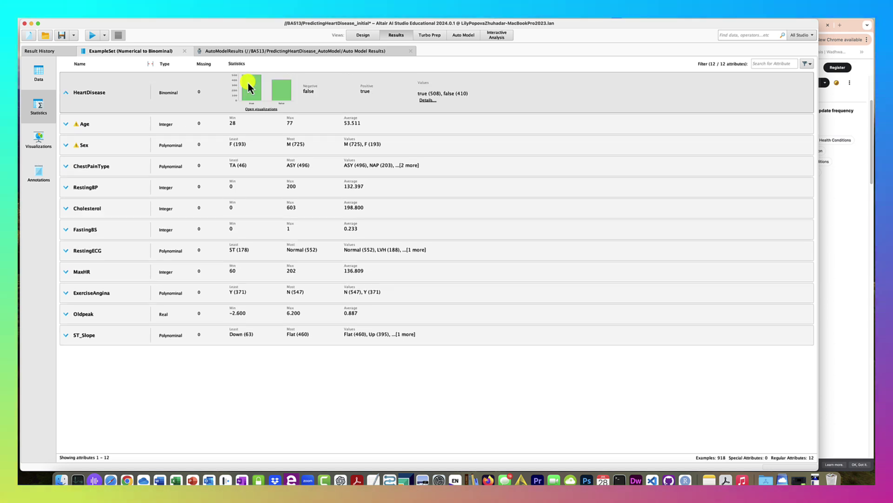
click(259, 109)
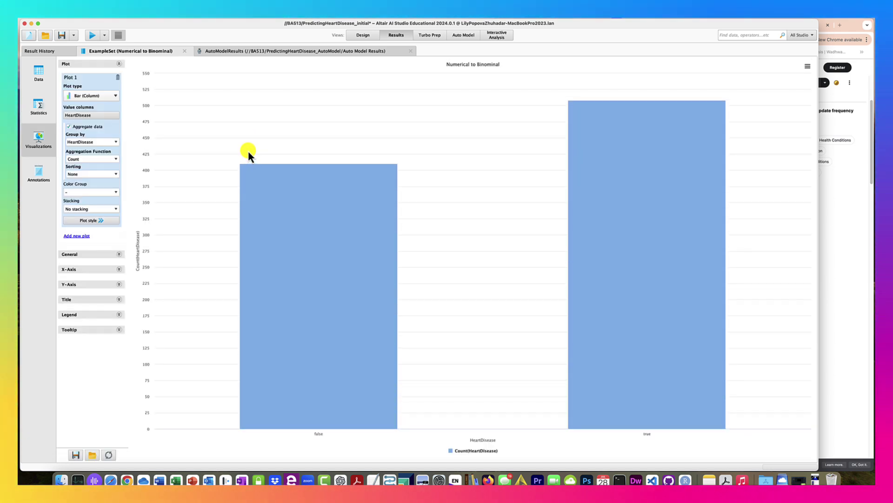
mouse_move(336, 429)
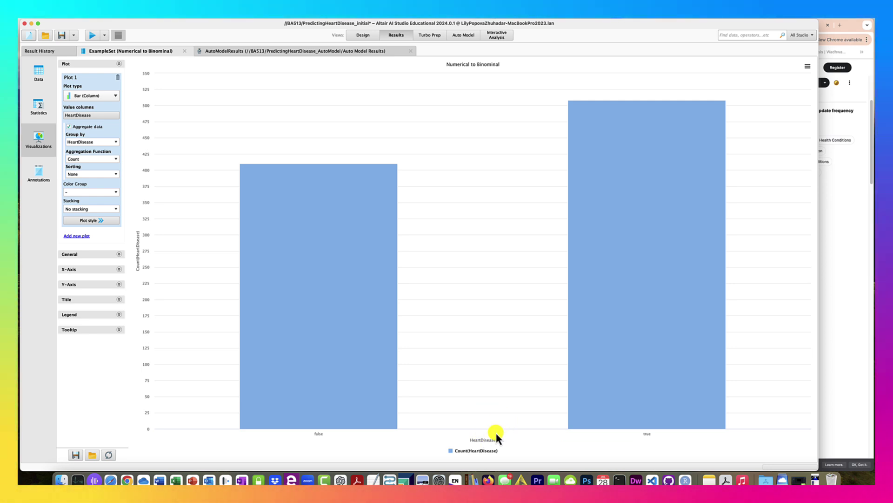
mouse_move(578, 414)
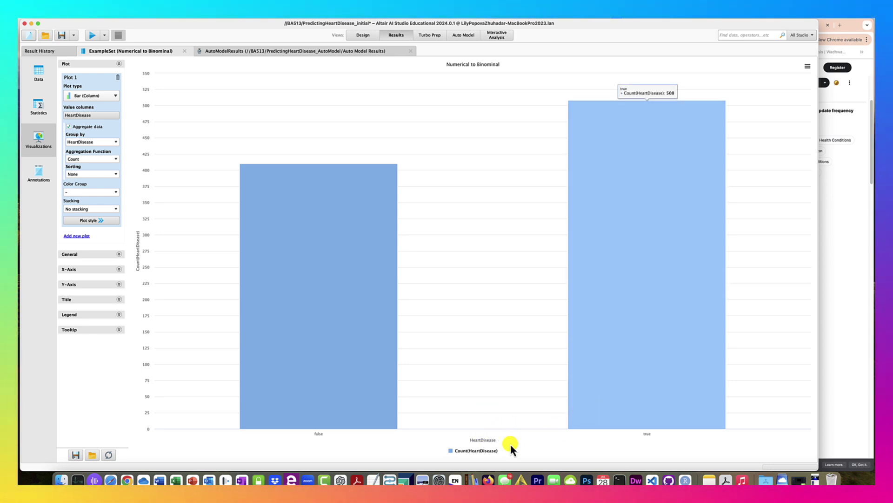
mouse_move(342, 403)
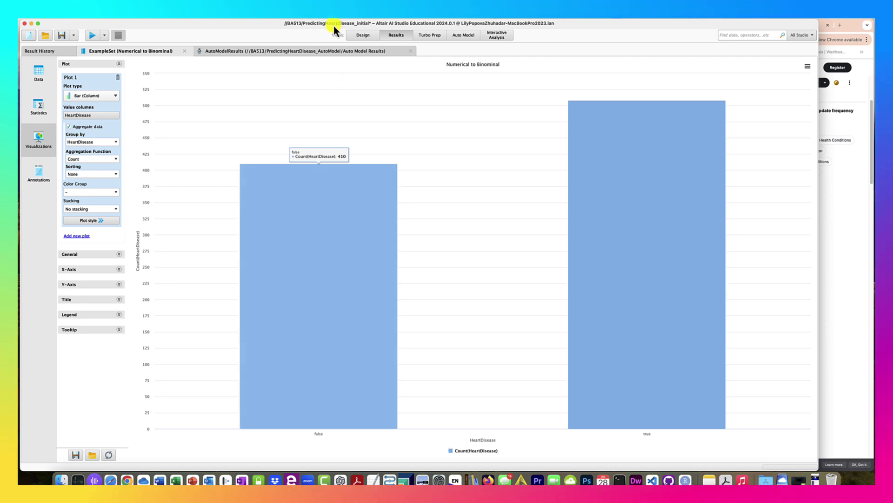
Return to the process design and insert the enabled Nominal to Numerical operator directly after Numerical to Binominal.
click(361, 35)
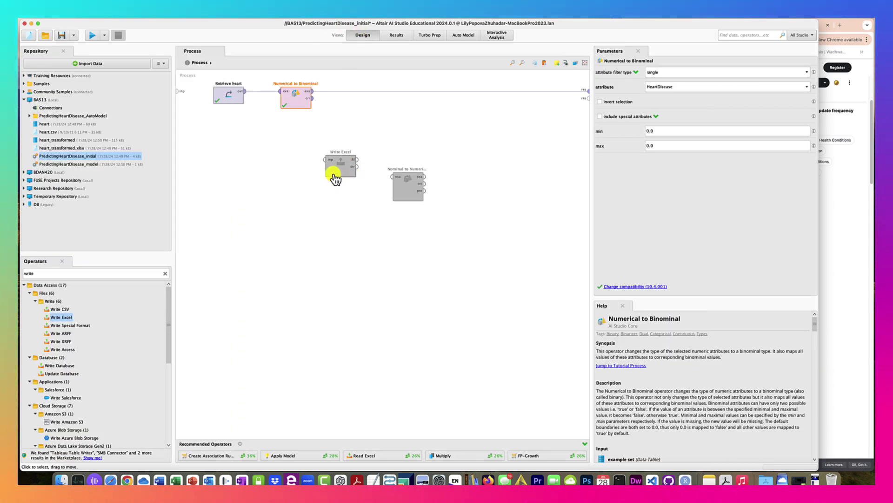
drag(400, 191, 368, 102)
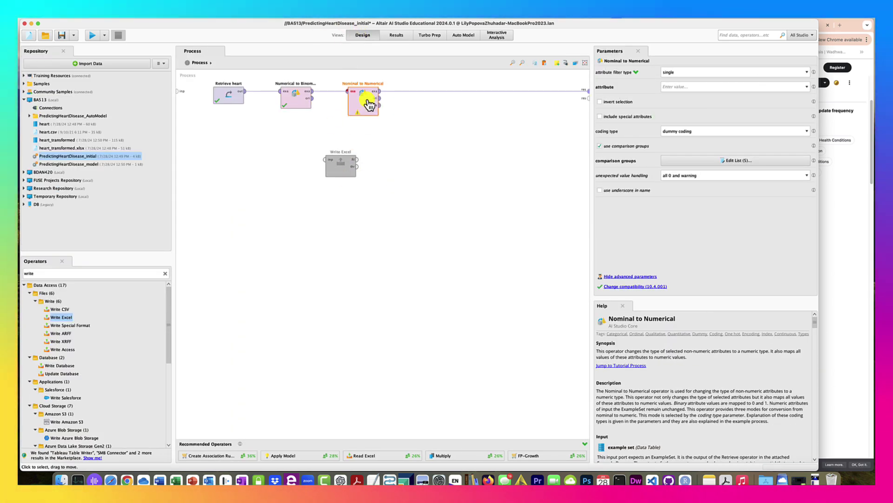
Go back to the result's attribute statistics and sort them by type to identify the nominal attributes.
click(396, 35)
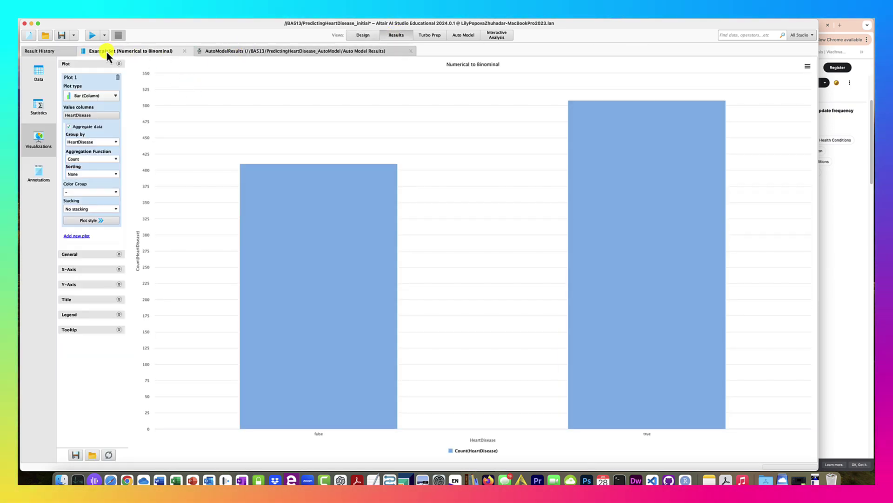
click(43, 76)
click(38, 104)
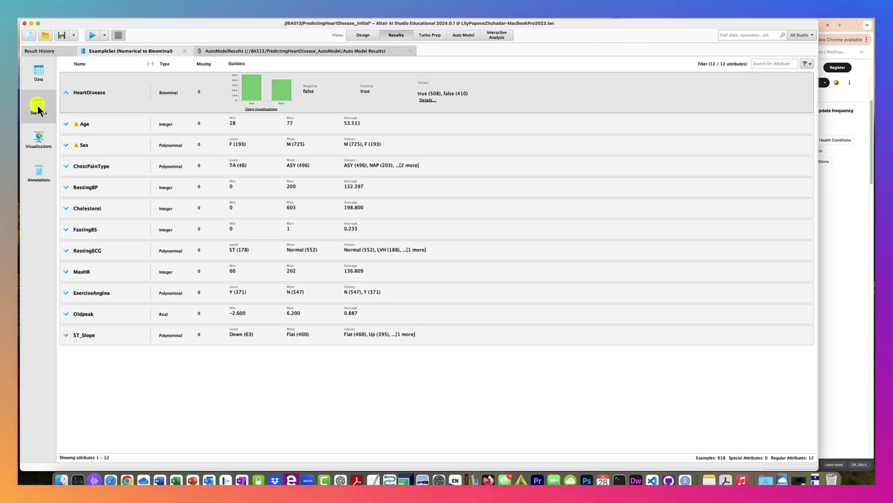
click(173, 65)
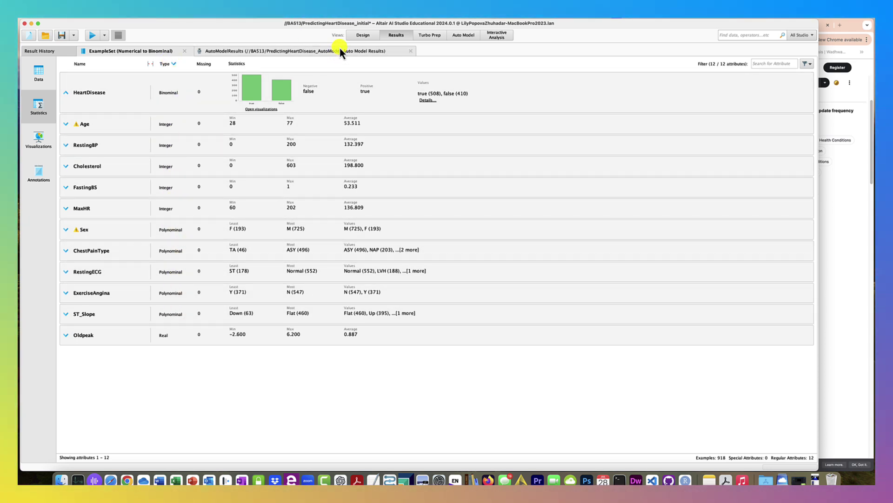
Set Nominal to Numerical's attribute filter type to subset and include ChestPainType, ExerciseAngina, HeartDisease, RestingECG, Sex and ST_Slope.
click(360, 35)
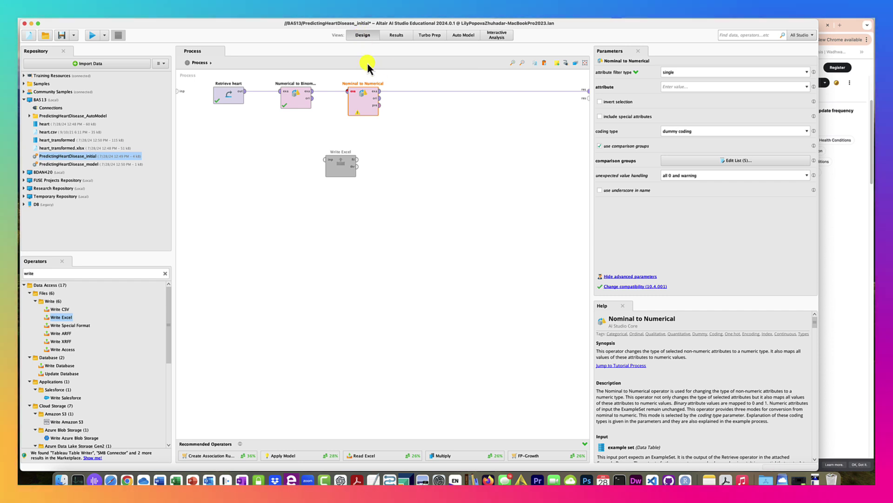
drag(379, 91, 589, 91)
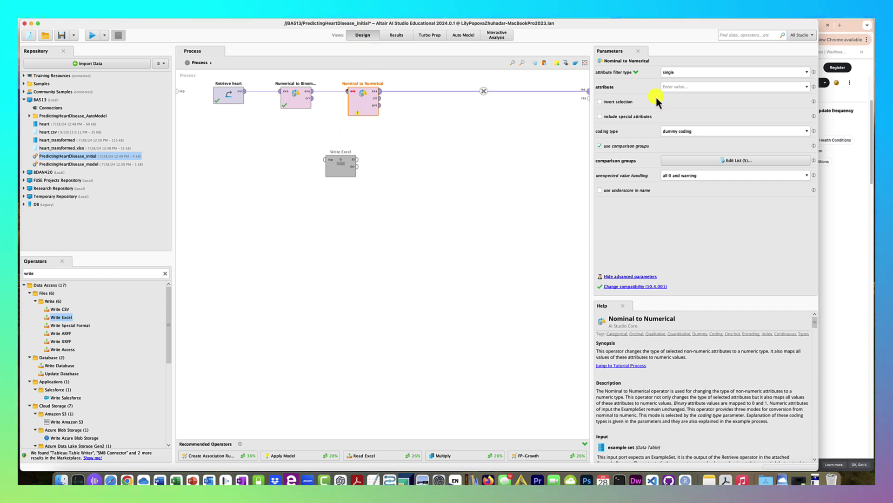
click(808, 73)
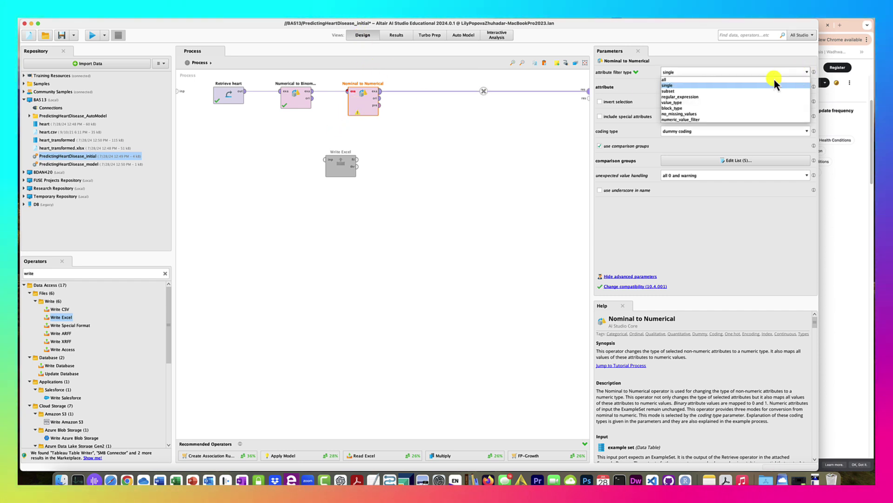
click(714, 90)
click(750, 88)
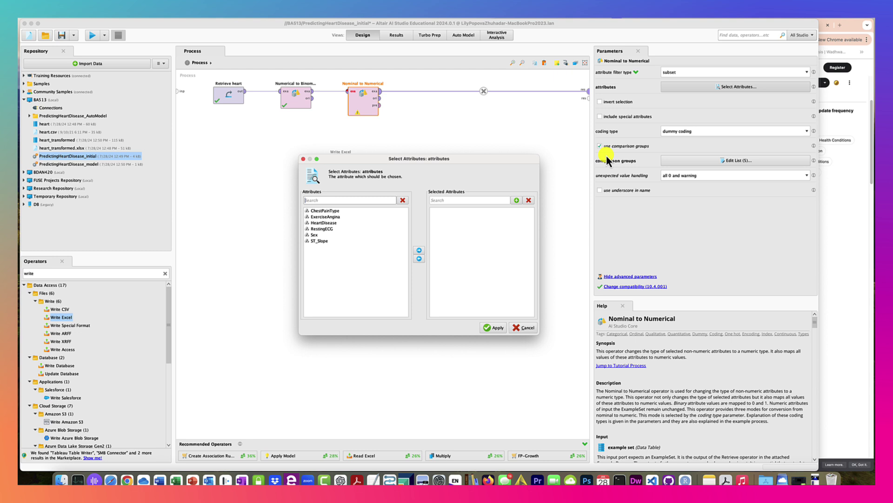
click(327, 212)
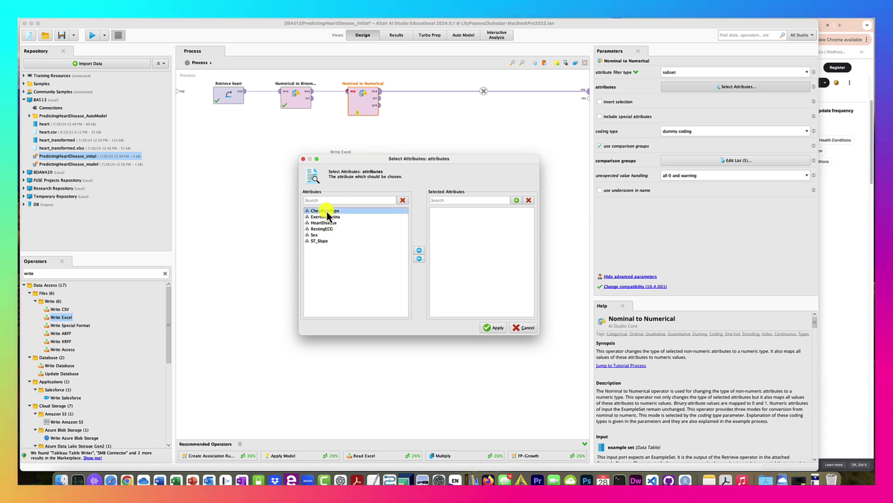
shift+click(322, 241)
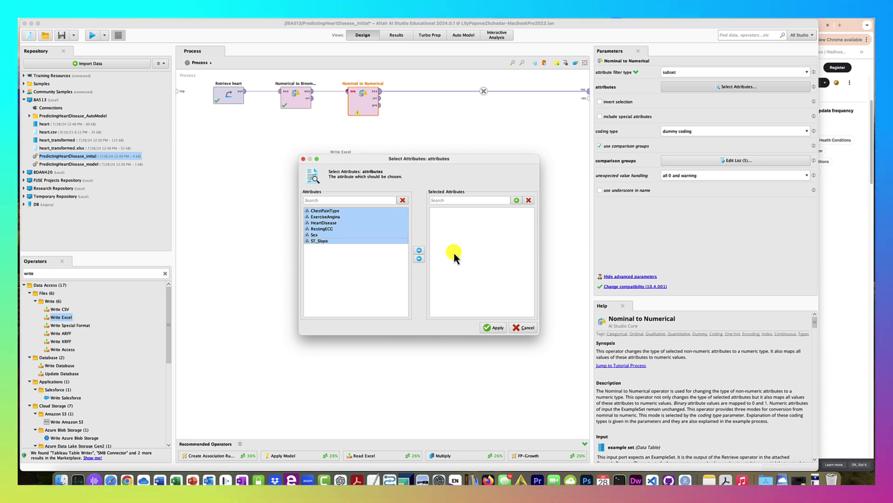
click(419, 250)
click(494, 327)
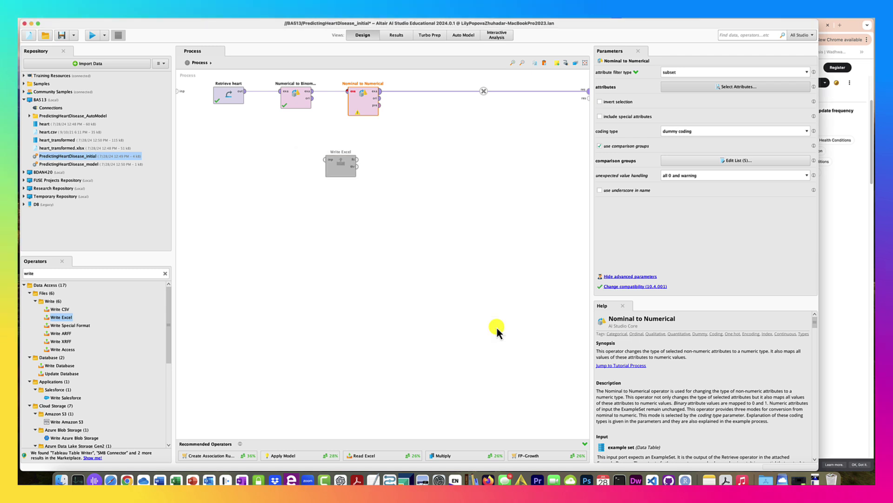
Review the comparison groups of Nominal to Numerical against the Kaggle attribute information and apply the list.
click(732, 160)
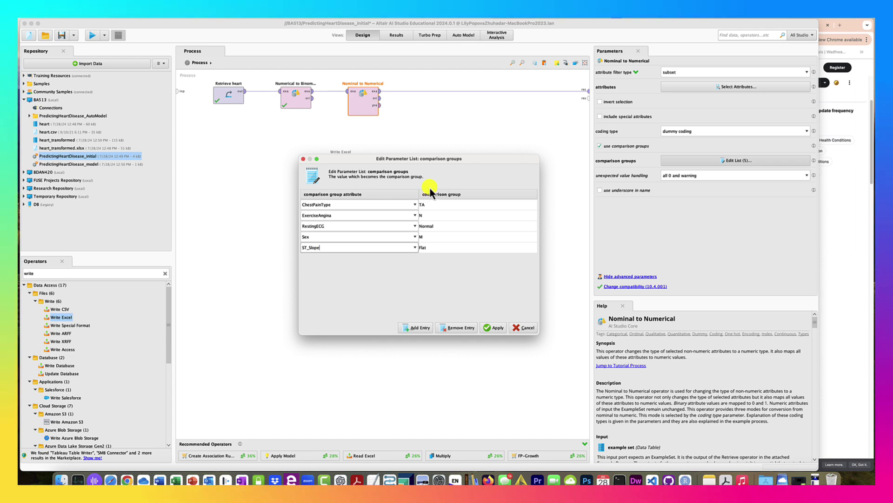
click(856, 230)
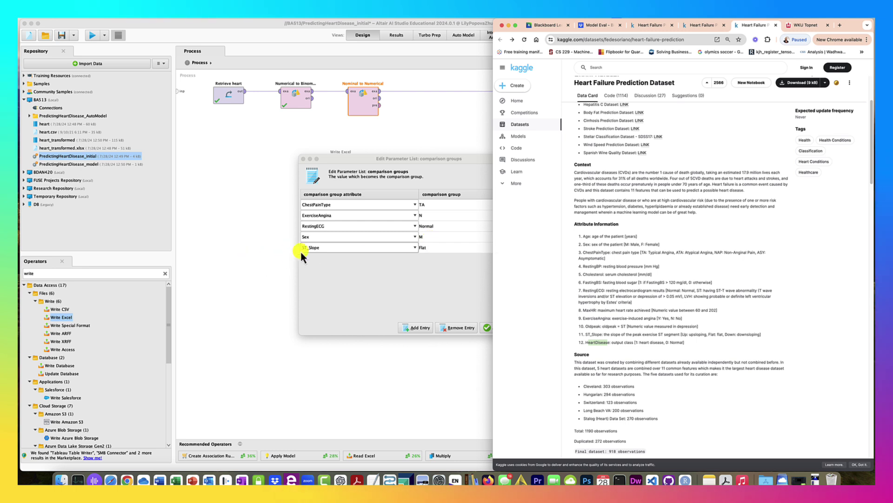
click(440, 278)
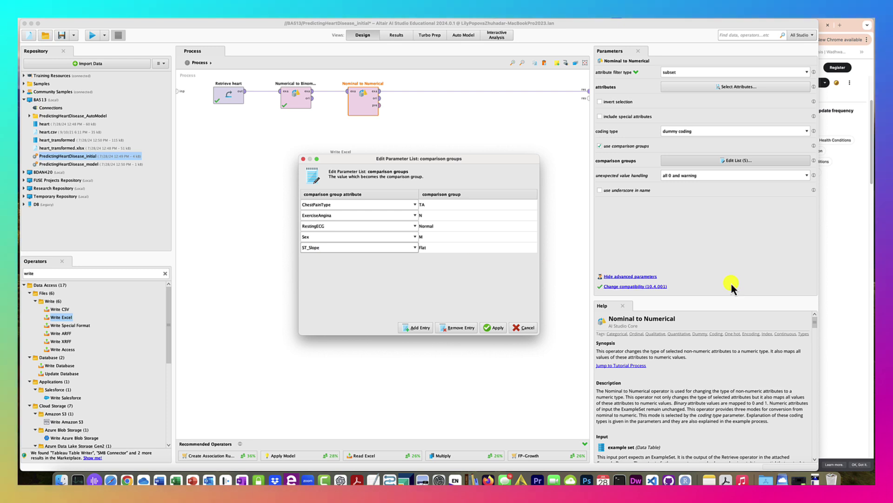
click(496, 328)
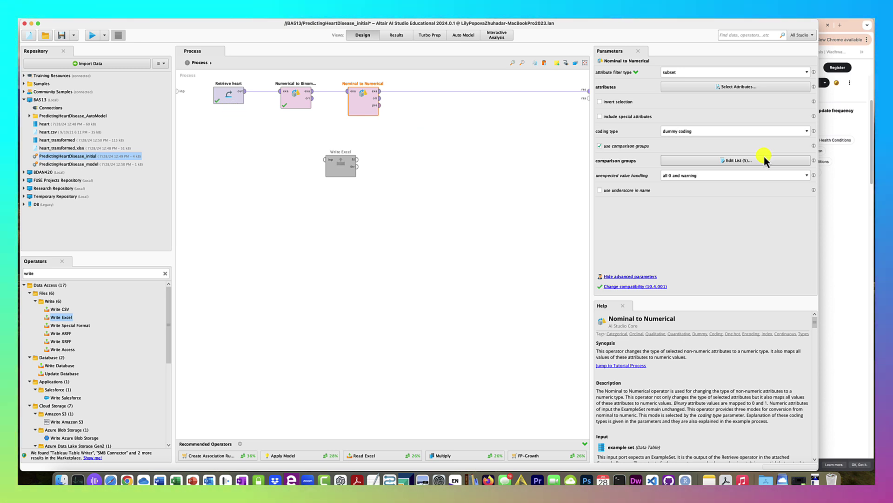
Enable Write Excel, place it after Nominal to Numerical in the flow, and connect its output to the process result.
drag(818, 158, 702, 164)
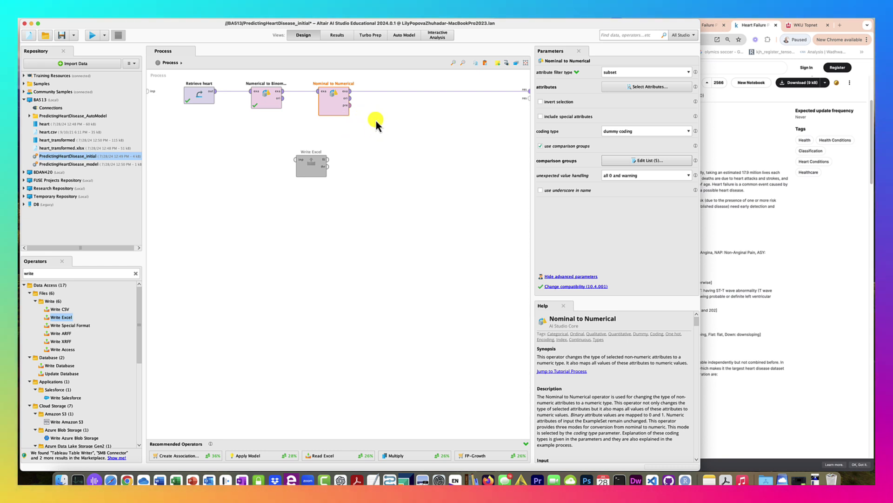
alt+click(439, 91)
drag(318, 172, 386, 91)
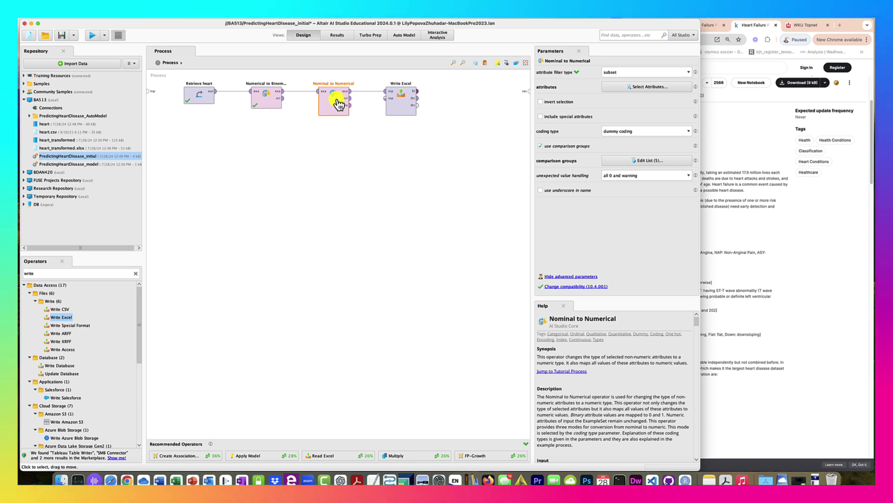
click(419, 99)
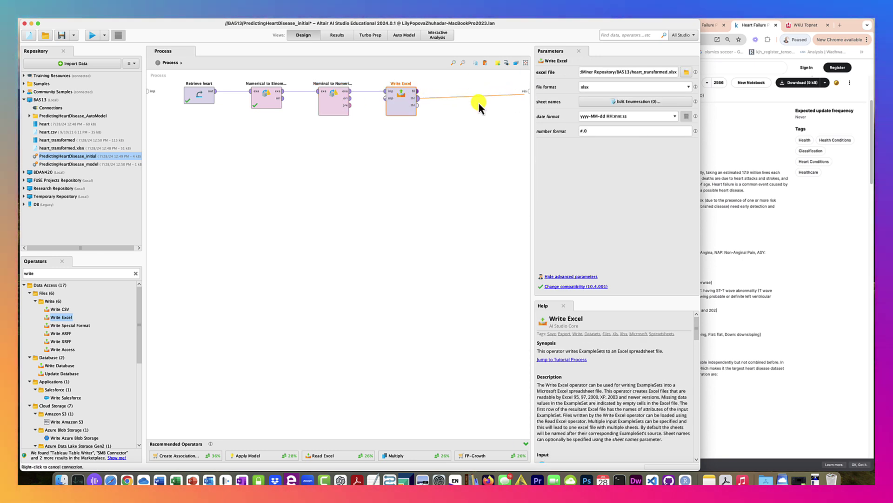
click(527, 92)
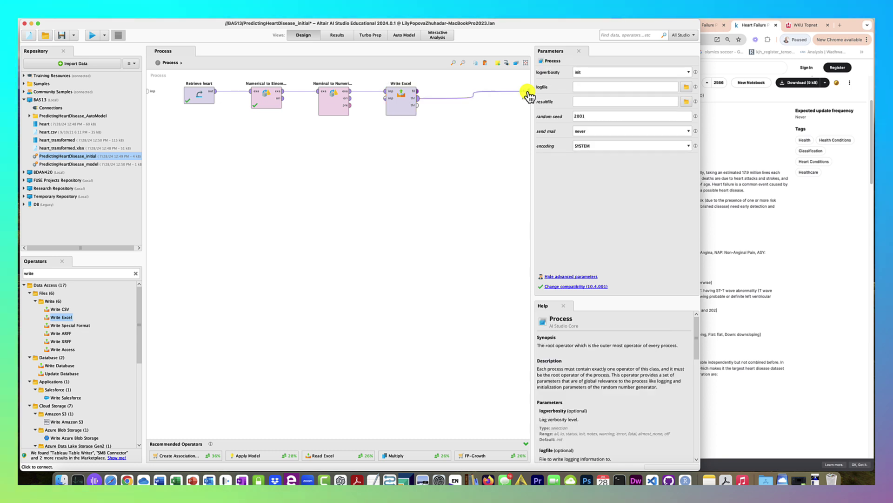
Keep heart_transformed.xlsx in the BAS13 folder as Write Excel's output file, run the process, and dismiss the resulting notice.
click(403, 110)
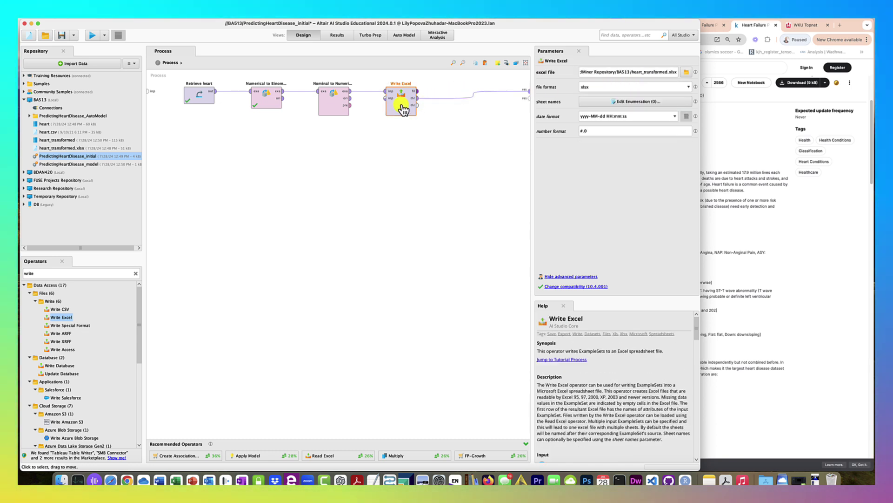
click(686, 72)
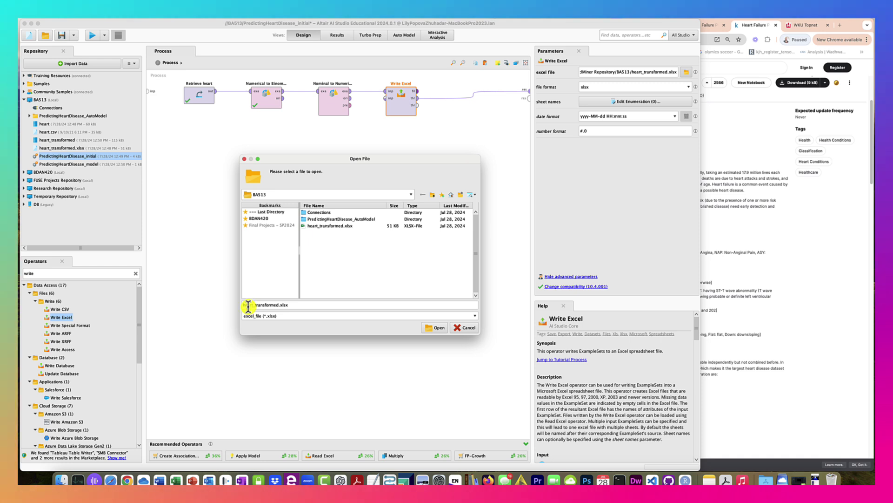
click(437, 328)
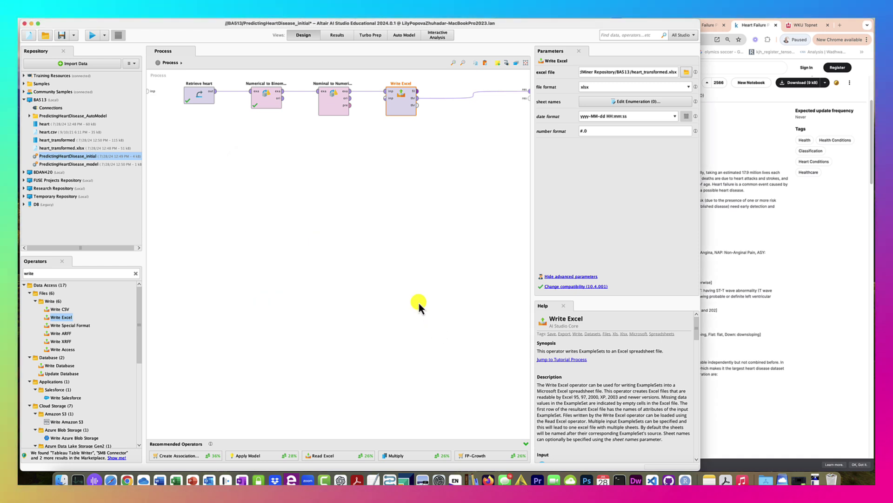
click(90, 35)
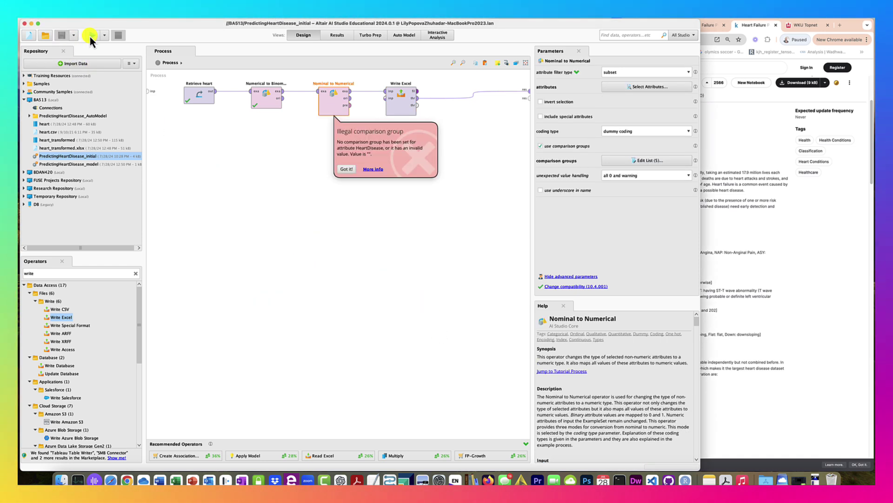
click(343, 170)
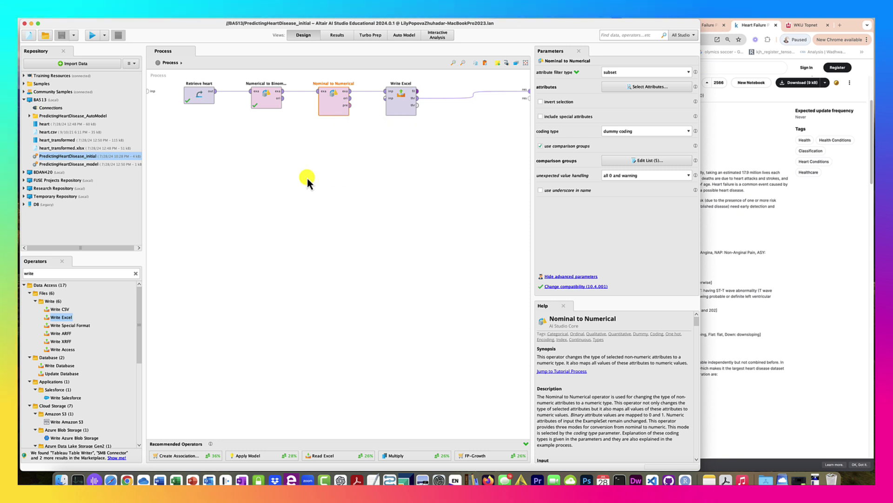
Remove HeartDisease from the attribute subset selected for Nominal to Numerical.
click(653, 87)
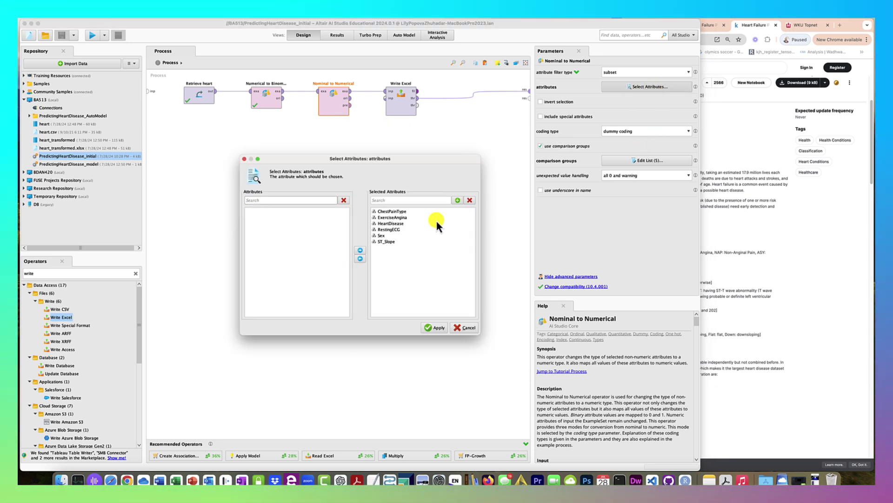
click(398, 223)
click(361, 260)
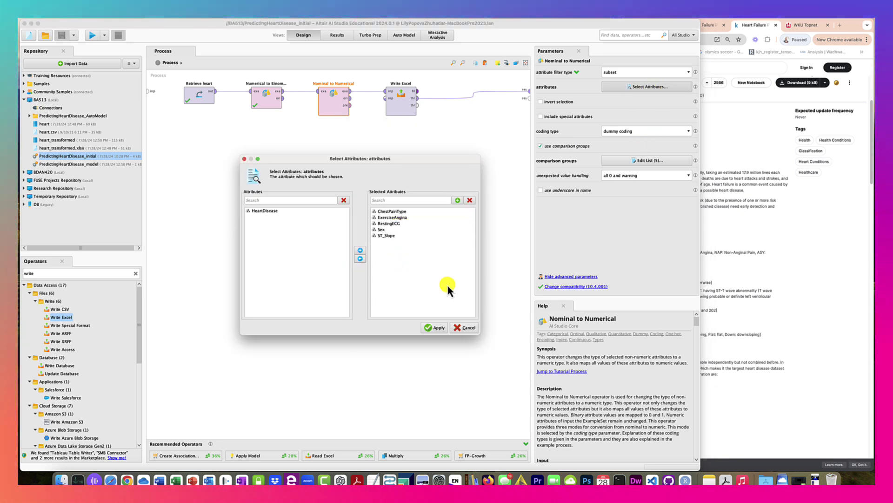
click(434, 328)
Run the process, check the data and statistics of the transformed example set, and return to the process design.
click(92, 35)
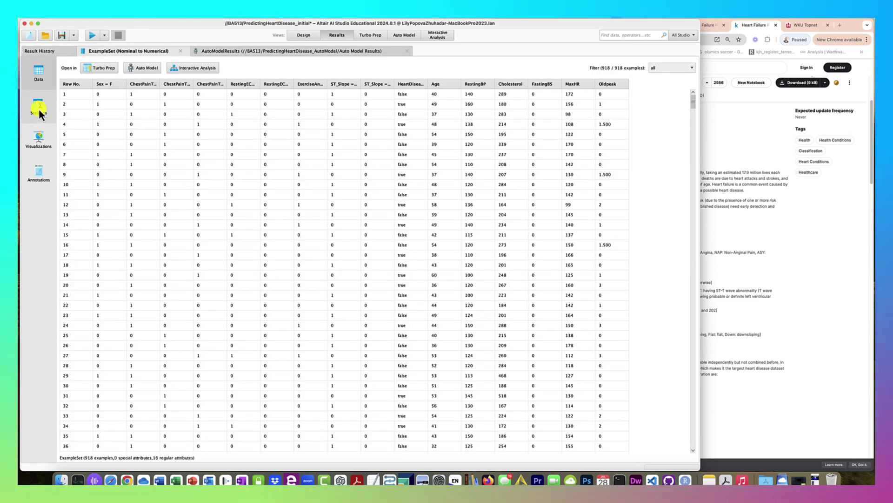
click(39, 108)
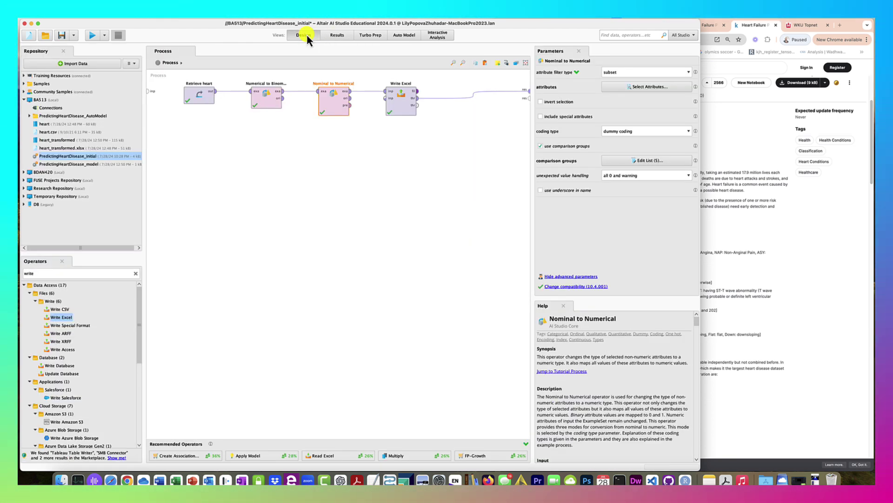
click(305, 35)
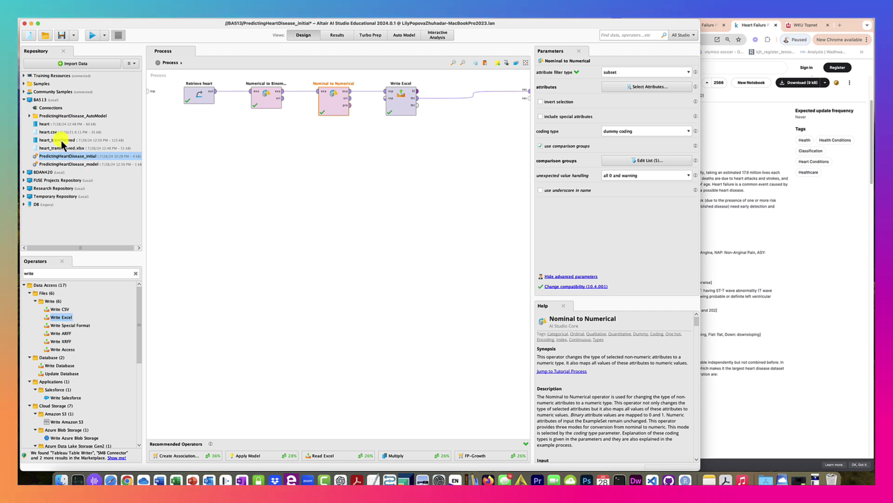
Refresh the BAS13 repository folder.
right_click(44, 101)
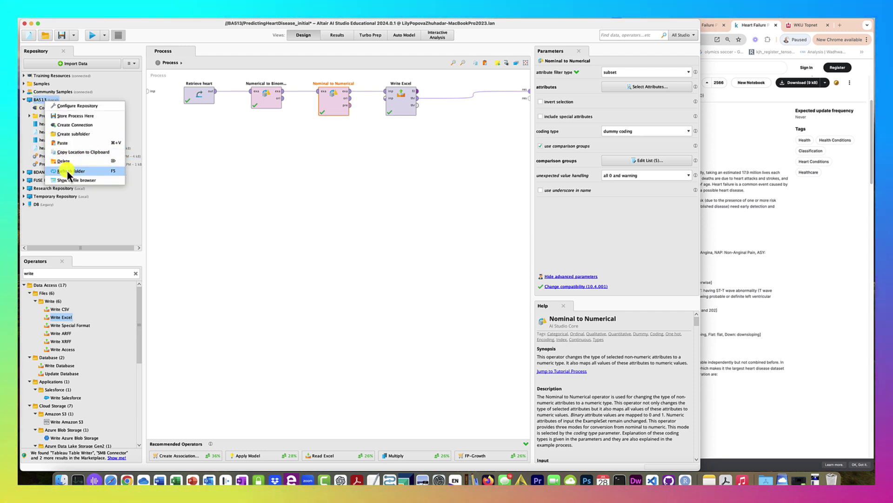
click(67, 171)
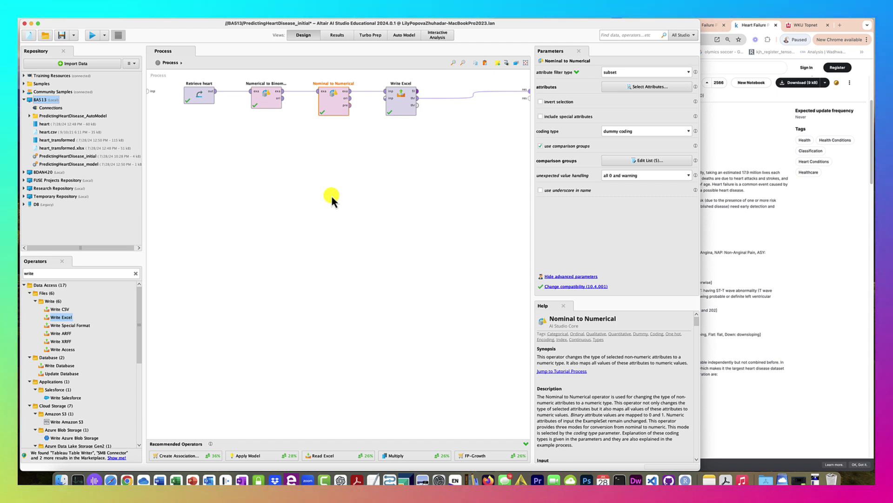
Disable the Nominal to Numerical, Write Excel and Numerical to Binominal operators and move them aside, below the main flow.
drag(438, 80, 312, 135)
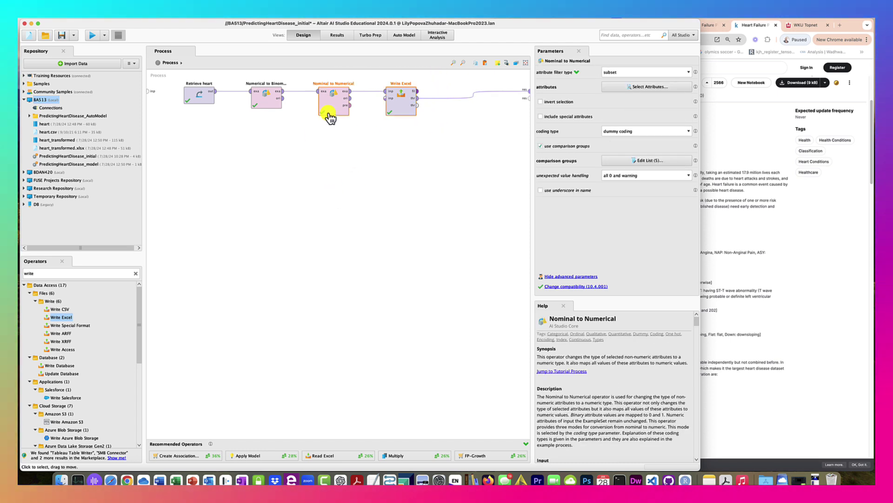
right_click(336, 112)
click(368, 114)
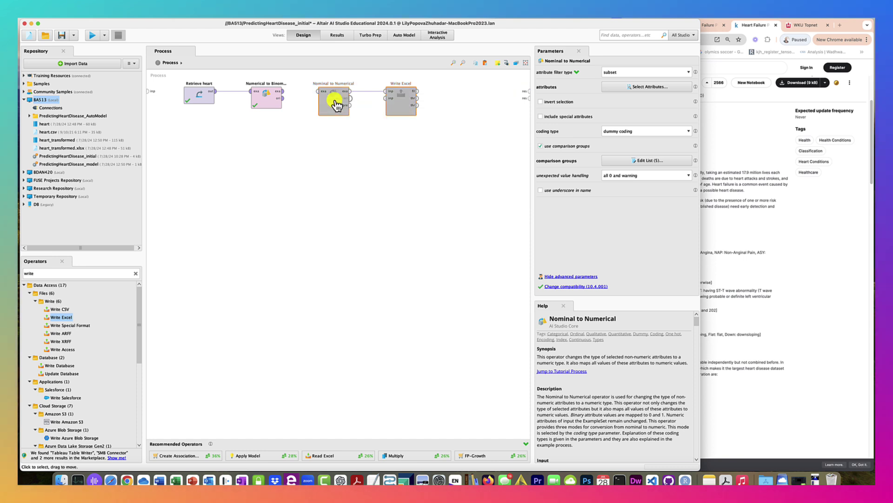
drag(347, 96, 327, 234)
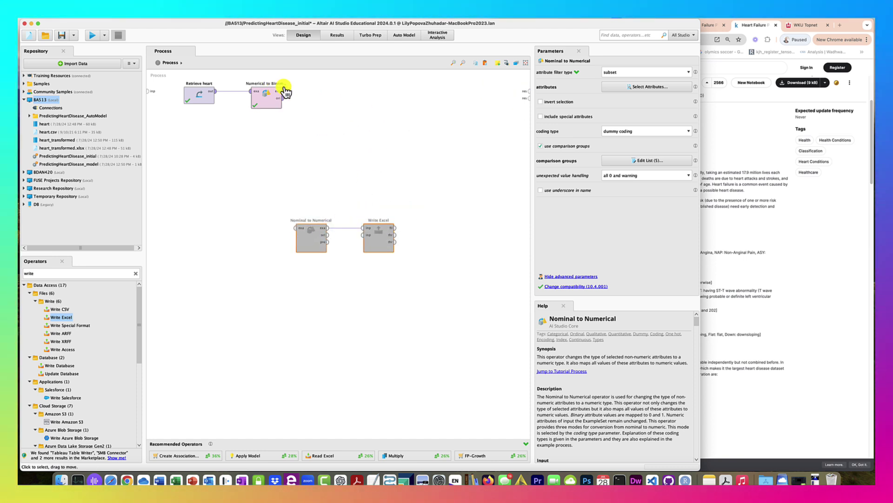
drag(268, 100, 269, 123)
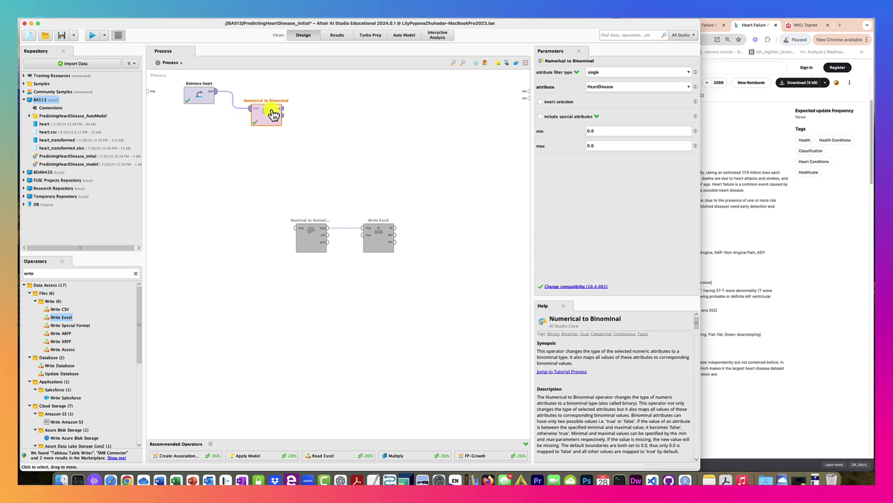
right_click(269, 112)
click(305, 125)
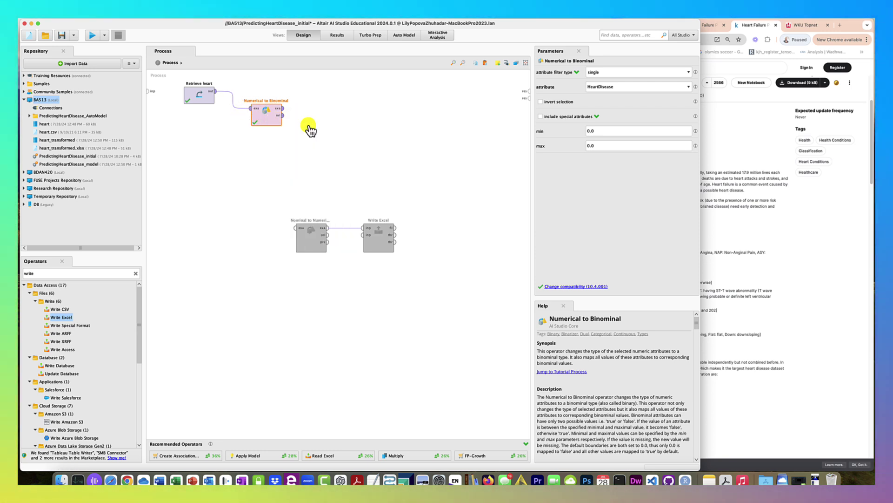
drag(276, 116, 236, 206)
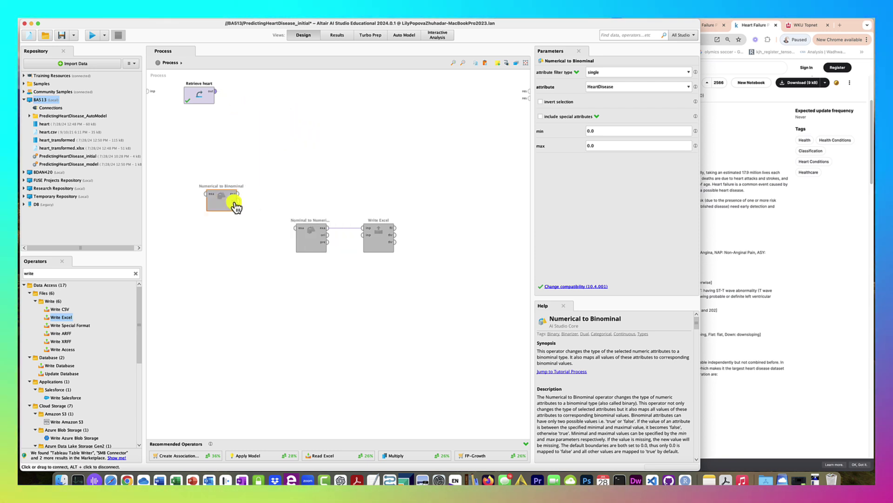
Connect Retrieve heart directly to the process result with automatic wiring and run the process.
click(507, 62)
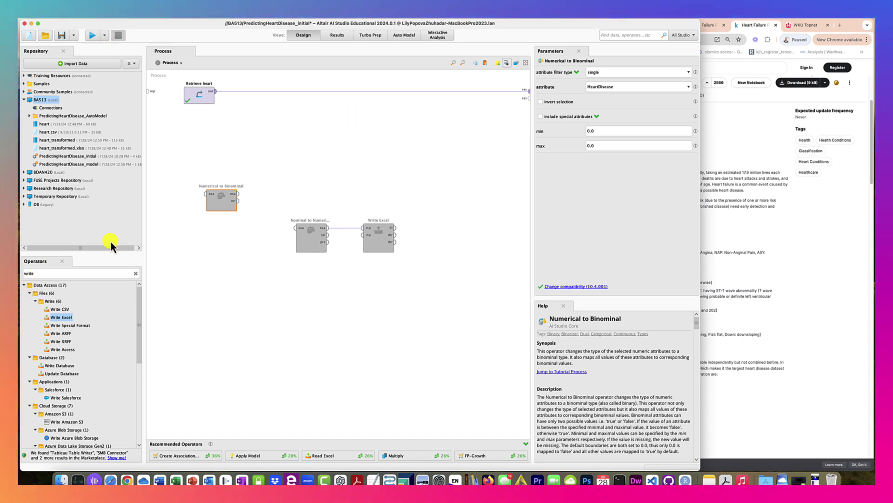
click(93, 35)
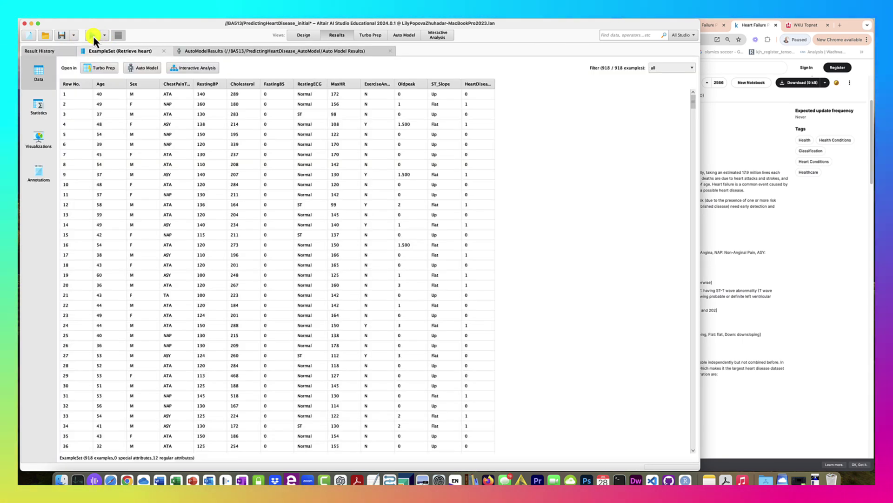
Try a Scatter Matrix plot of the heart data and check its selectable value columns, leaving the selection unapplied.
click(31, 144)
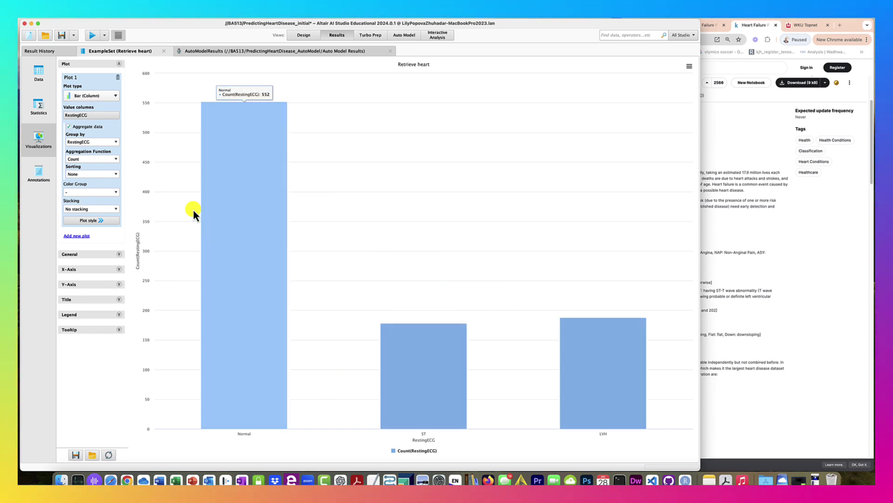
click(108, 95)
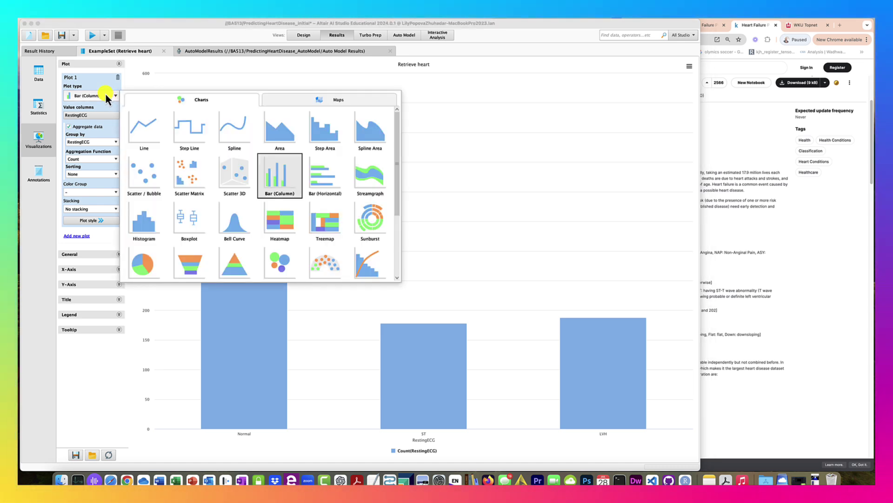
click(194, 177)
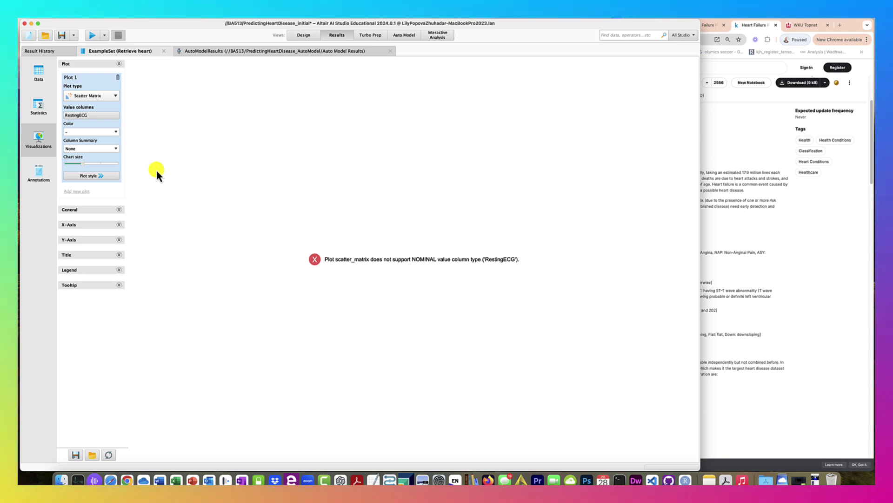
click(99, 115)
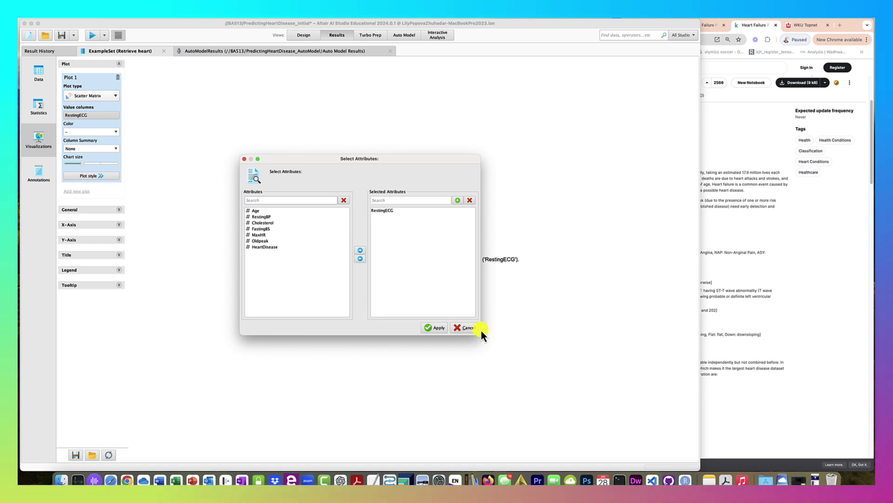
click(467, 328)
click(300, 32)
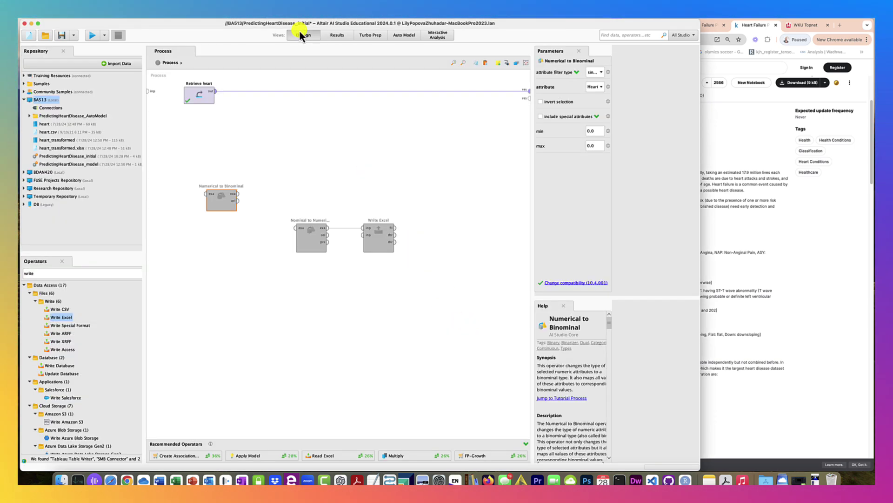
Rerun the process and examine the heart data's attribute statistics sorted by type.
click(91, 36)
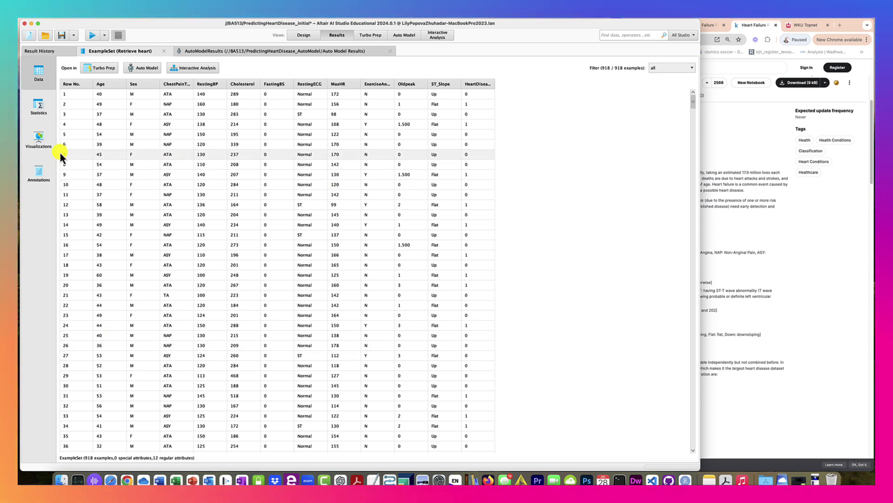
click(39, 109)
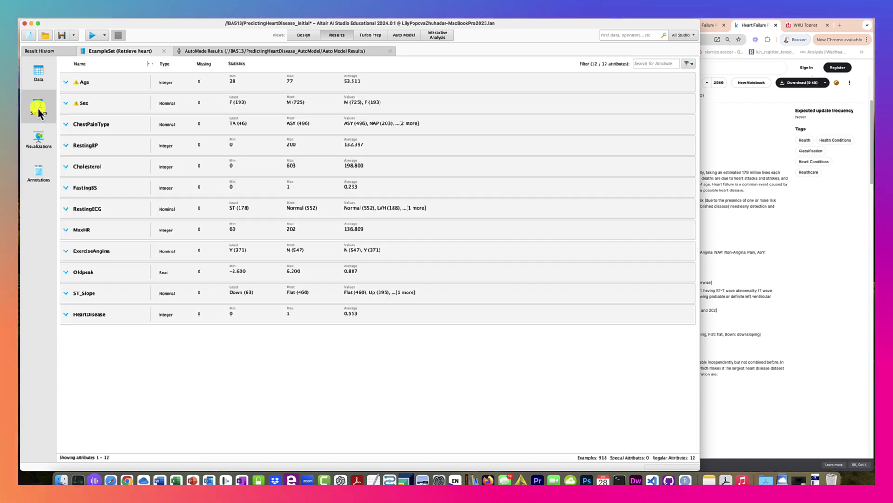
click(164, 65)
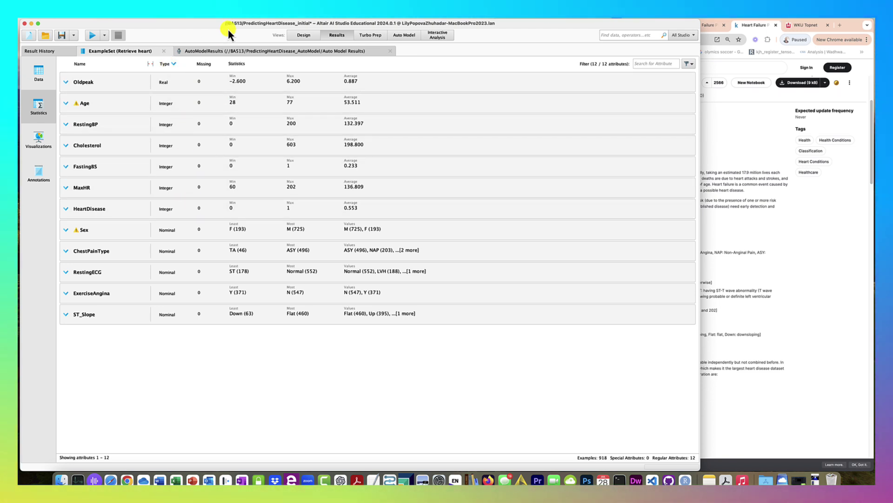
click(303, 35)
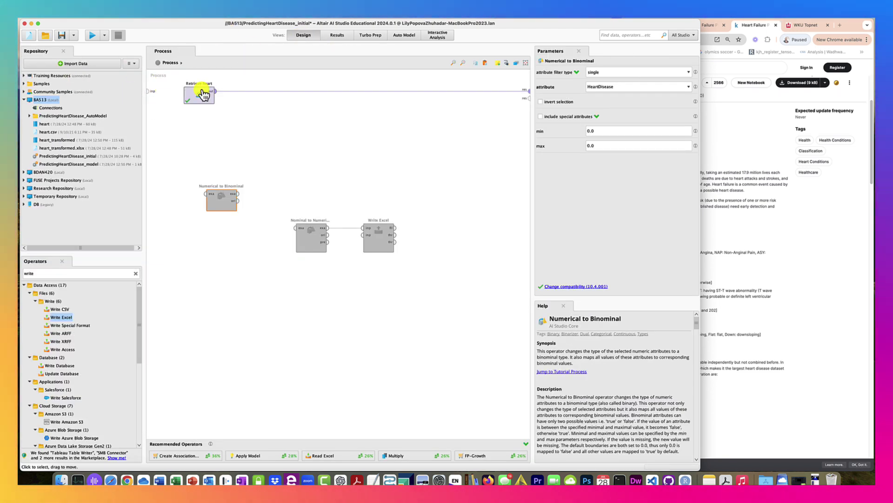
click(332, 40)
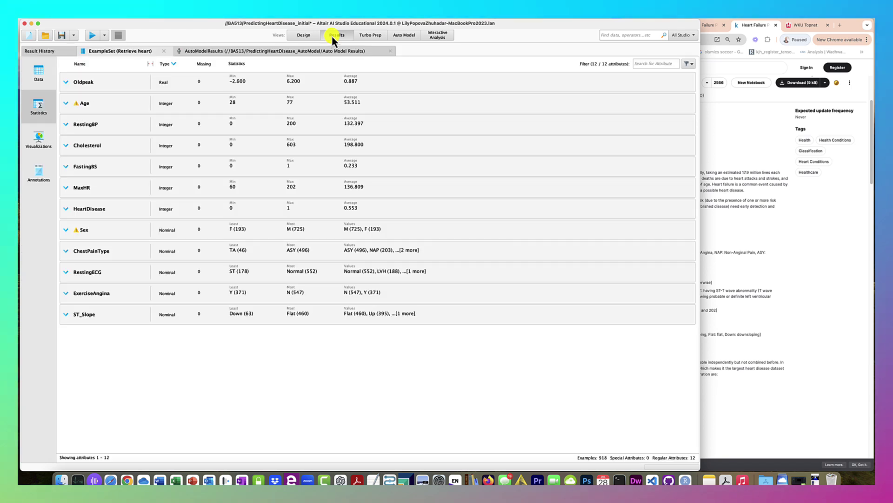
Change the heart data visualization to a Histogram and check its selectable value columns without applying a new selection.
click(44, 141)
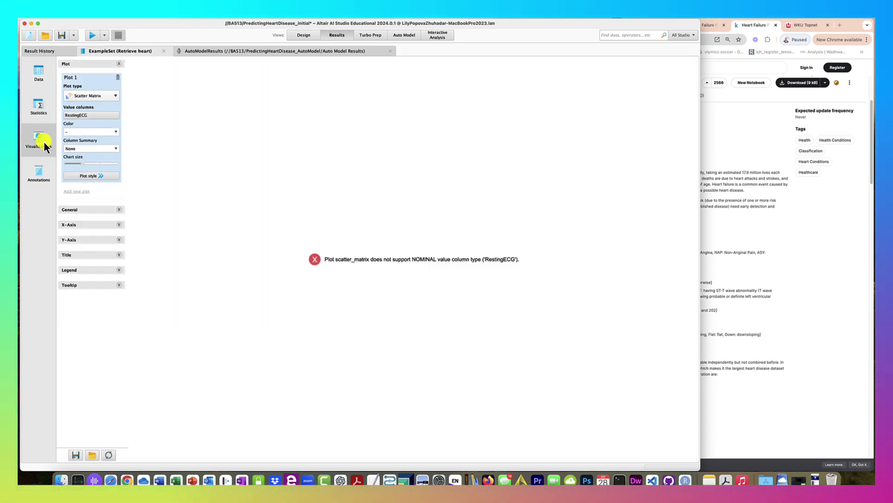
click(93, 97)
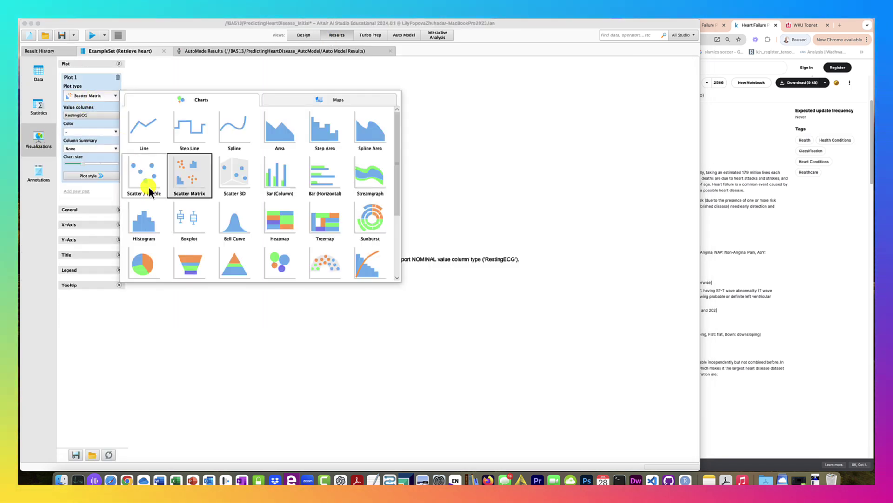
click(143, 225)
click(96, 116)
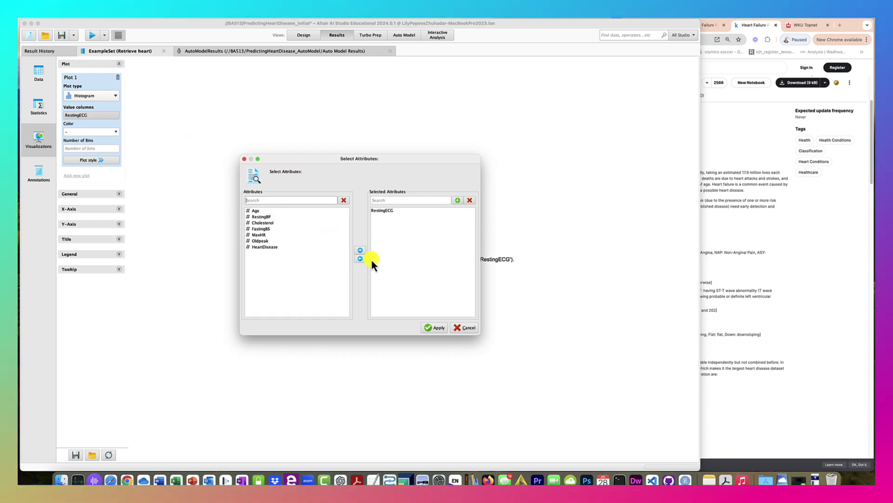
click(465, 328)
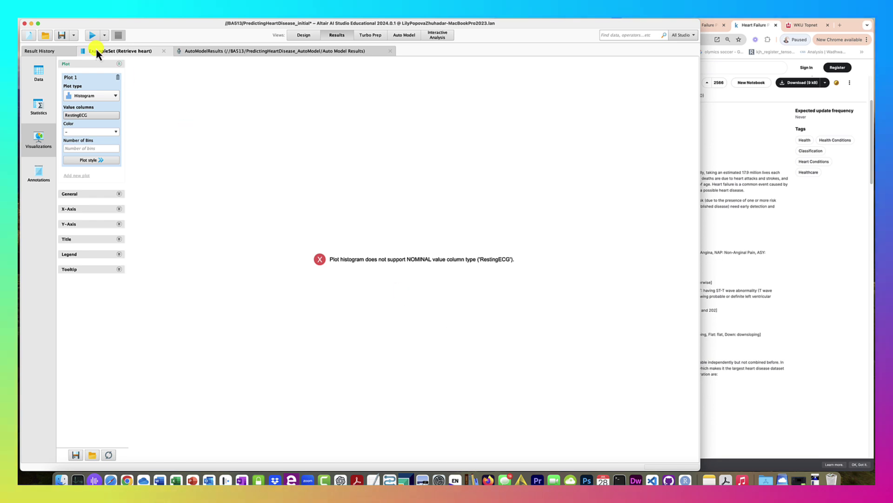
Close the Retrieve heart example set result and rerun the process from the design.
click(163, 51)
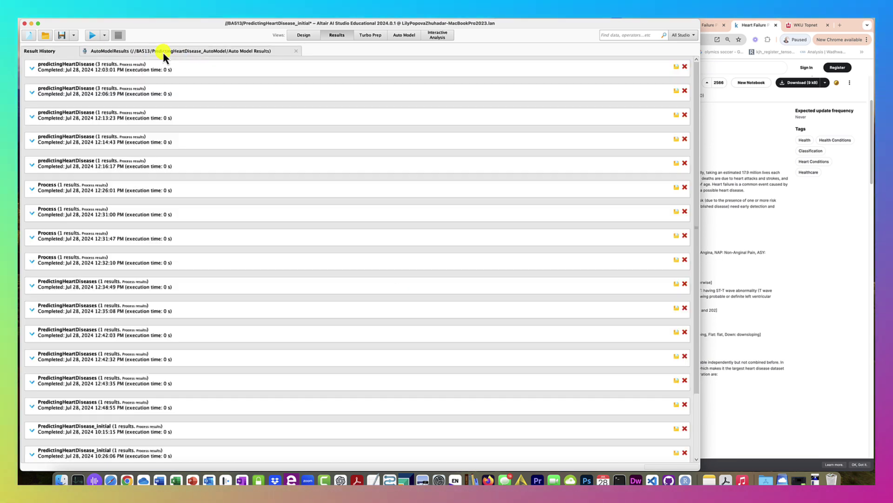
click(303, 34)
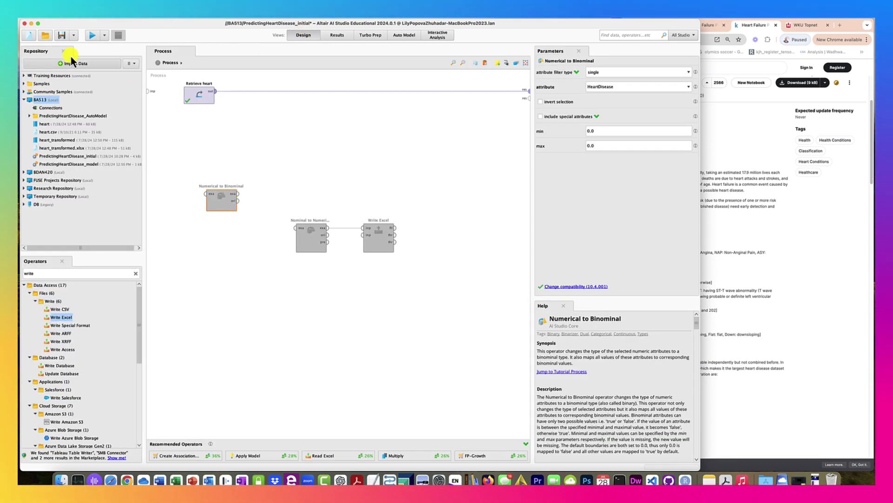
click(91, 36)
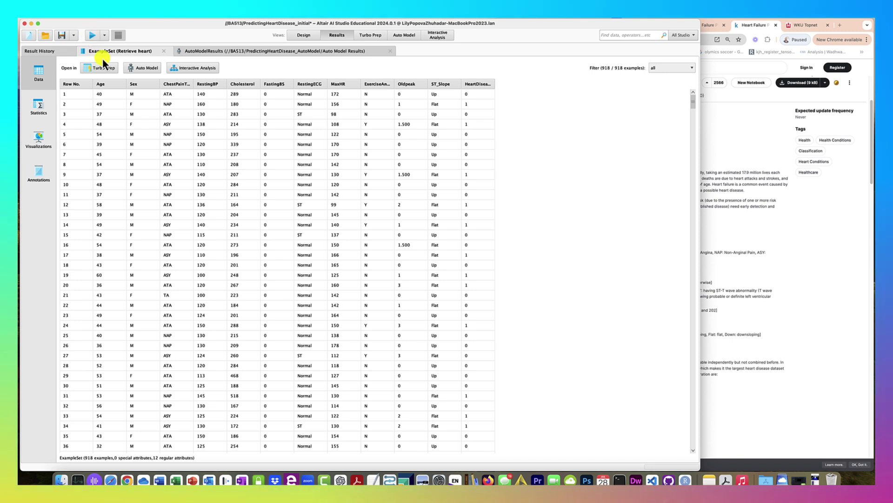
Replace RestingECG with Age as the histogram's value column and color the histogram by Sex.
click(35, 136)
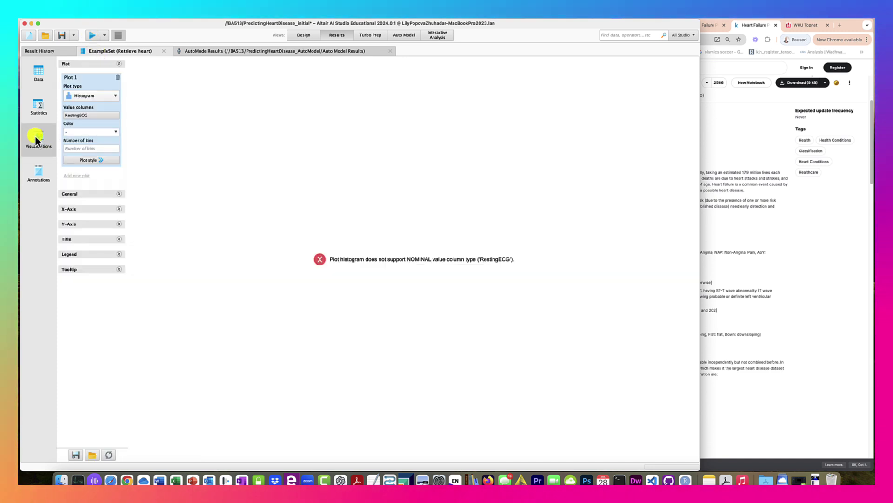
click(88, 95)
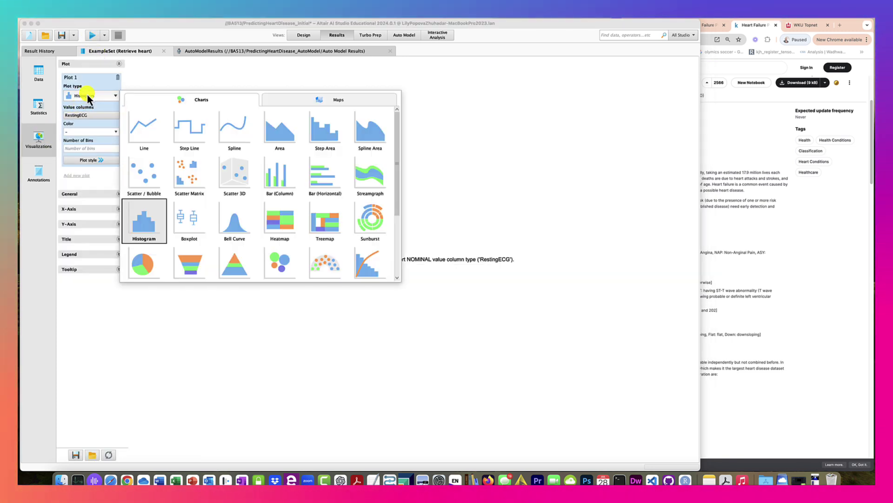
click(148, 216)
click(106, 116)
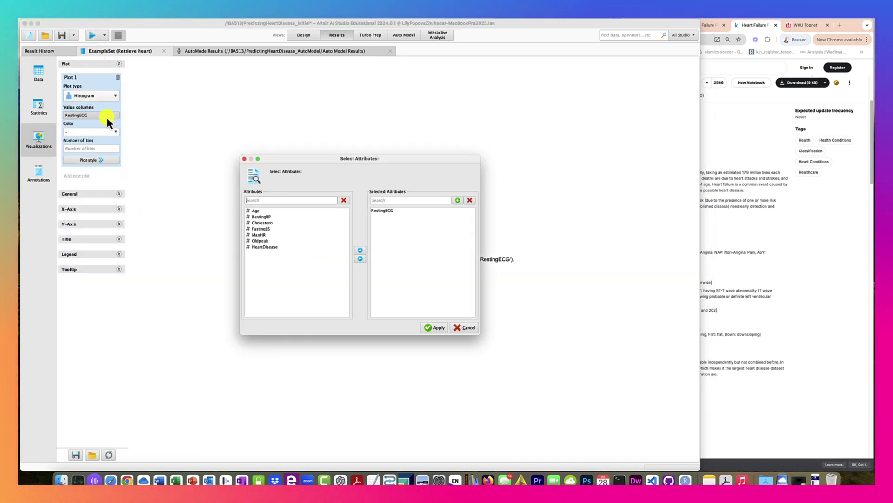
click(257, 211)
click(386, 209)
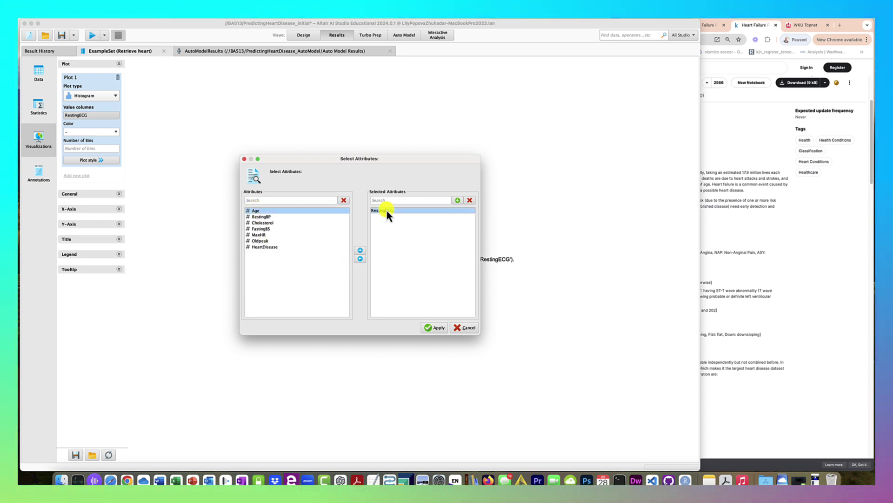
click(361, 259)
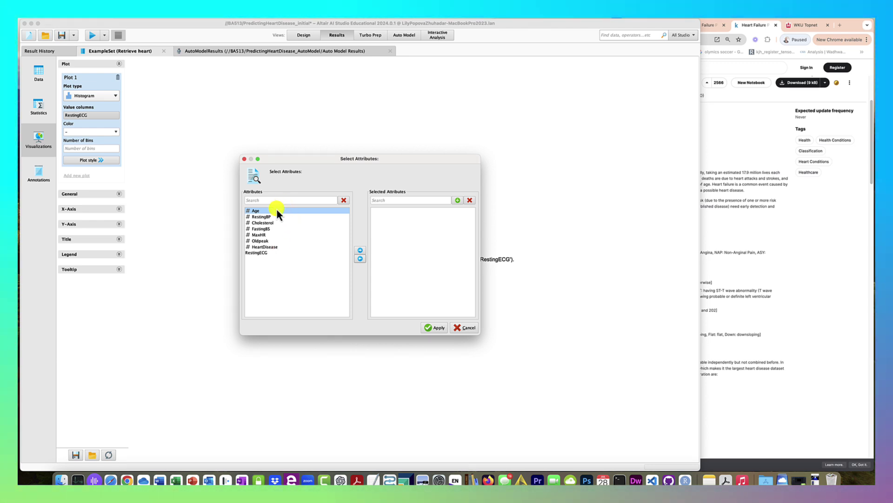
click(361, 252)
click(432, 327)
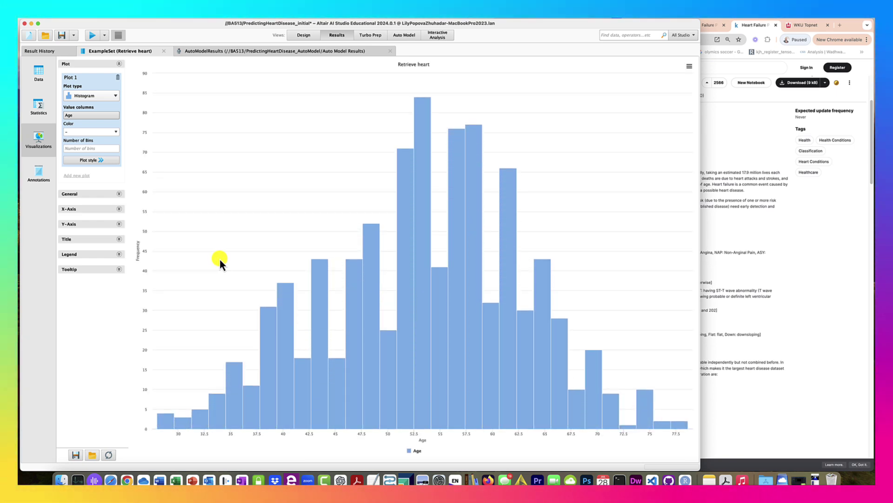
click(116, 132)
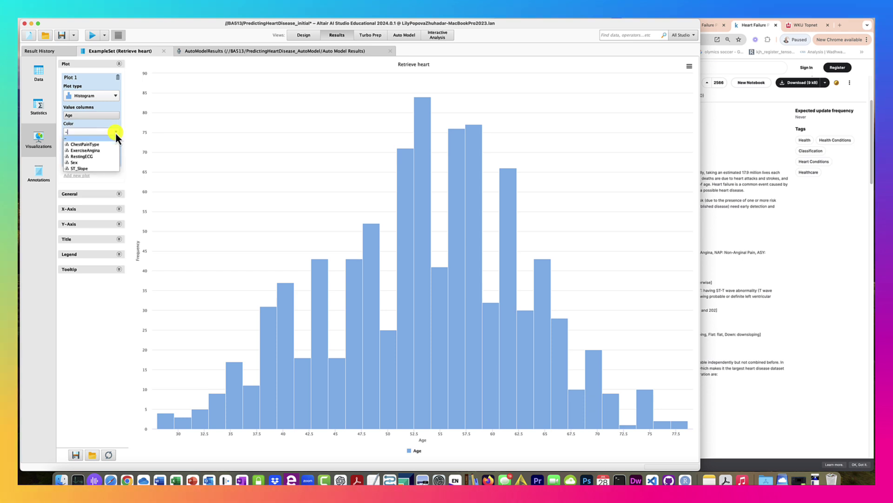
click(92, 162)
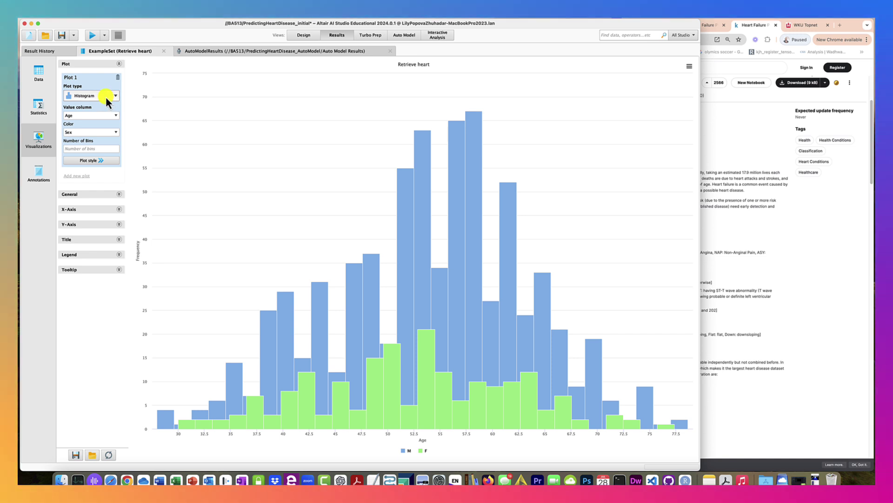
Change the Age plot to a Bar (Column) chart and consult the attribute descriptions on the Kaggle dataset page.
click(106, 97)
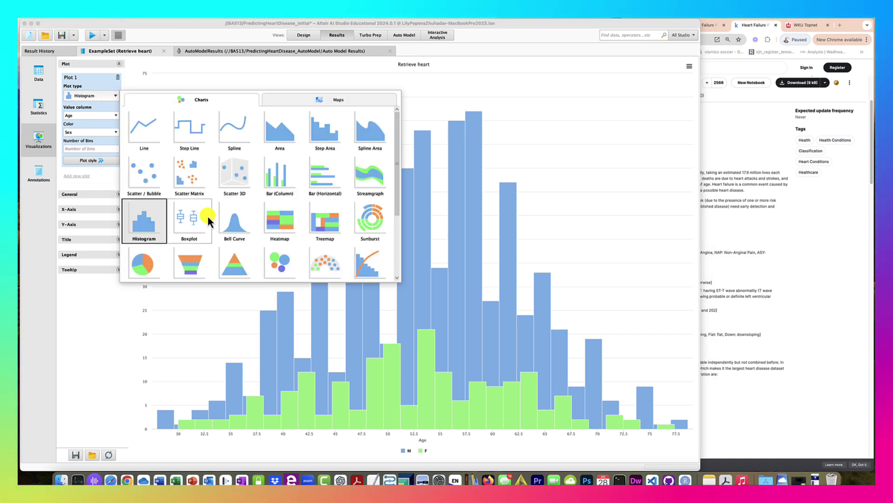
click(278, 183)
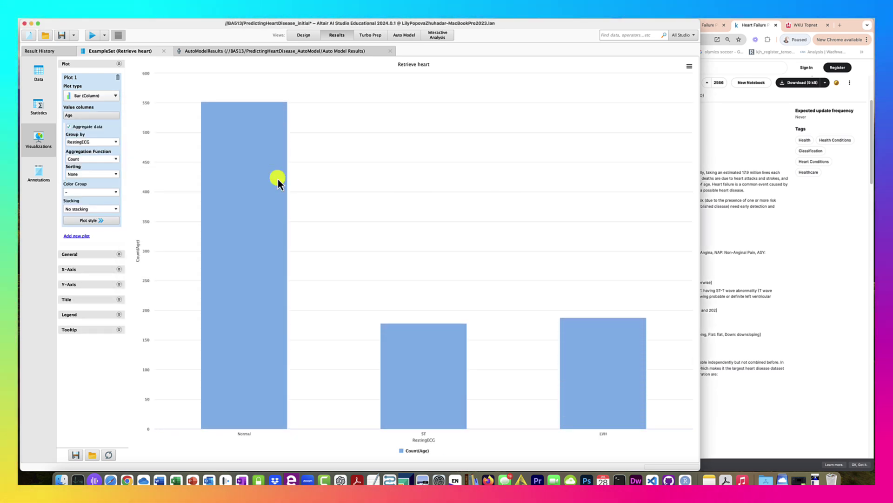
click(721, 310)
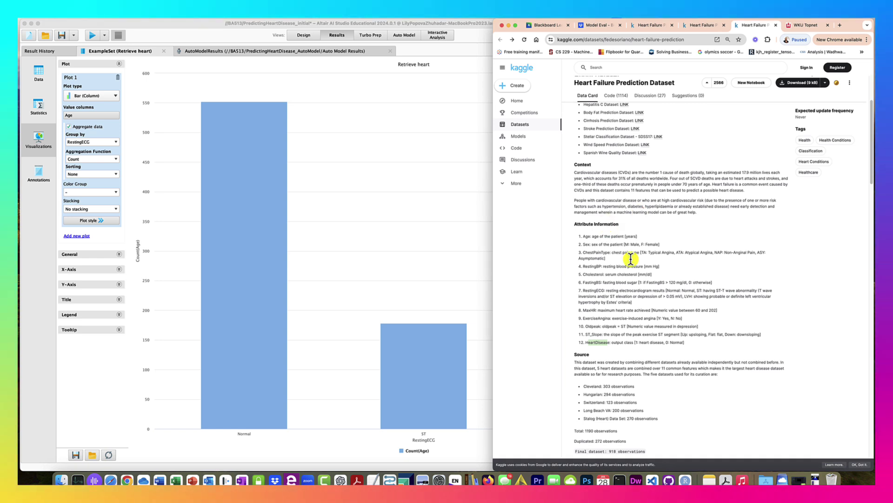
mouse_move(247, 280)
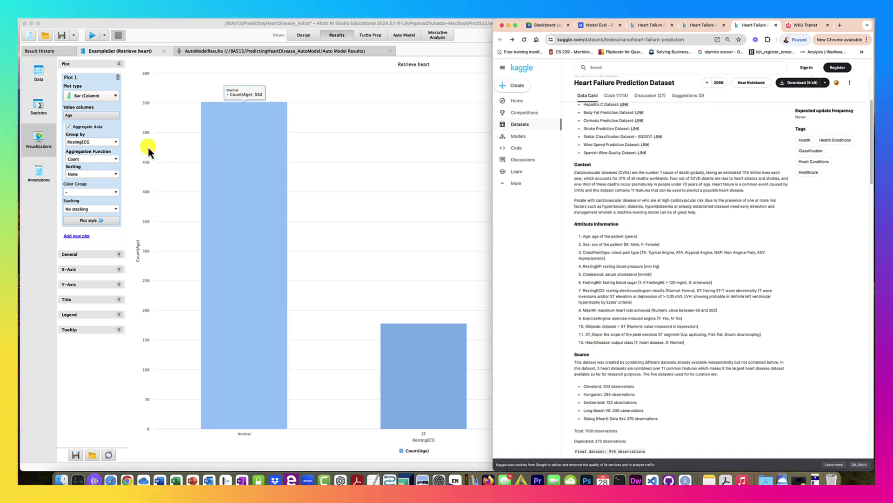
Check which attributes are selectable as value columns for the bar chart, leaving the selection as it is.
click(110, 96)
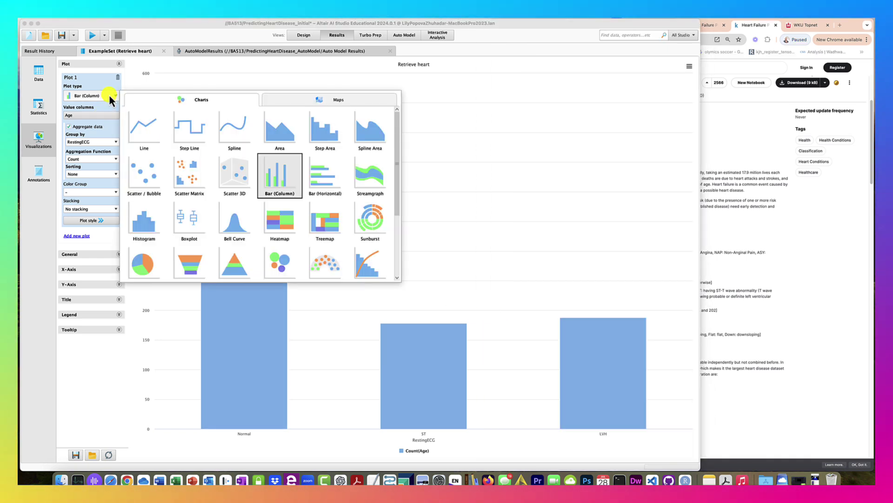
click(109, 94)
click(100, 115)
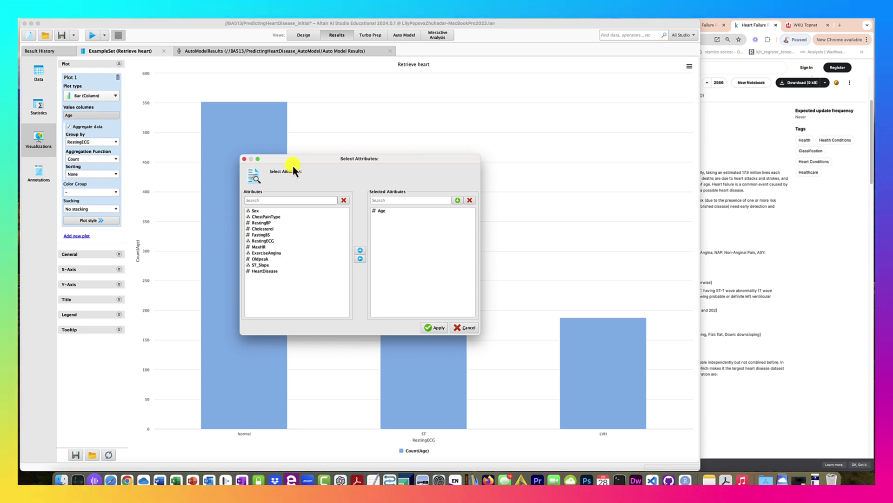
click(471, 327)
Insert the Numerical to Binominal operator between Retrieve heart and the process result, and save the process.
click(303, 36)
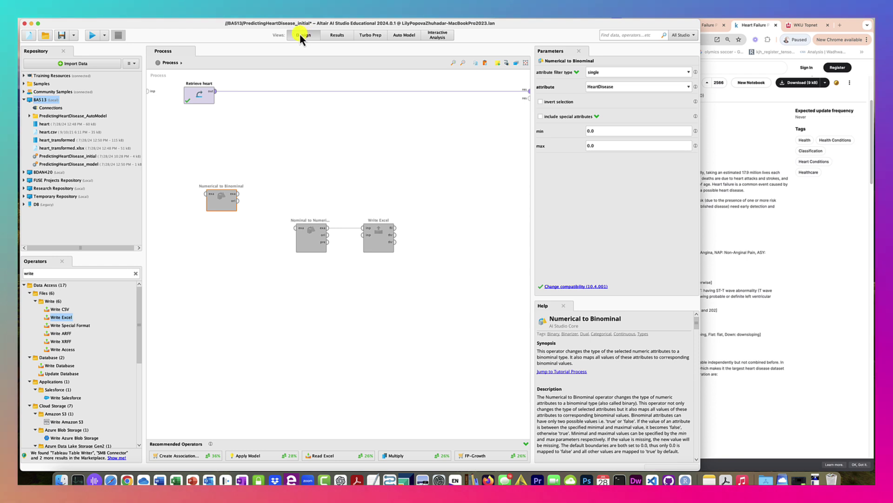
drag(221, 196, 259, 96)
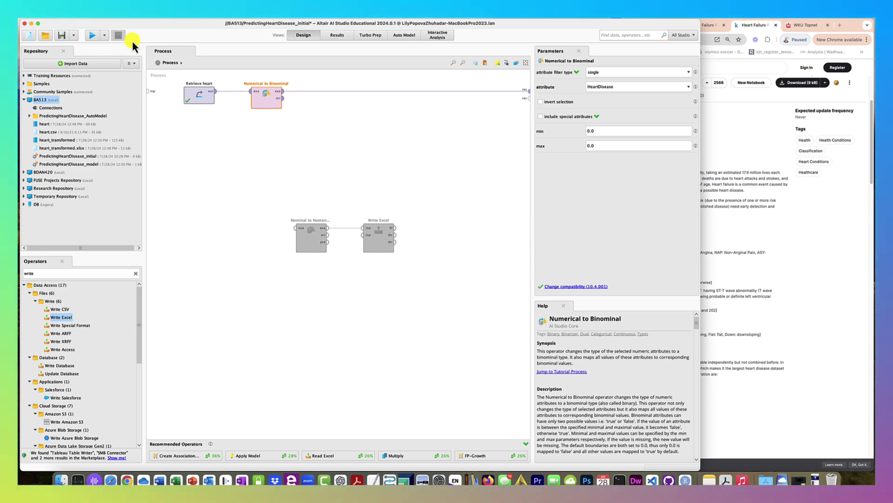
click(62, 35)
Run the process and open the visualization of the Numerical to Binominal result.
click(93, 35)
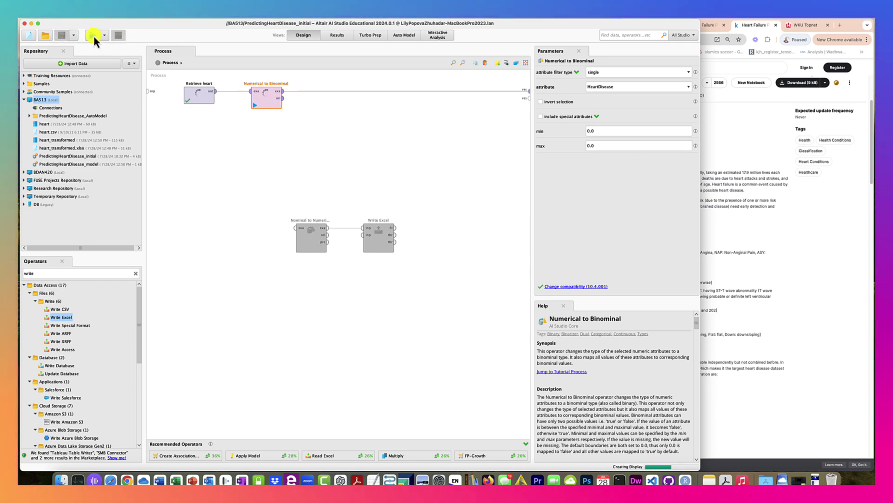
click(39, 139)
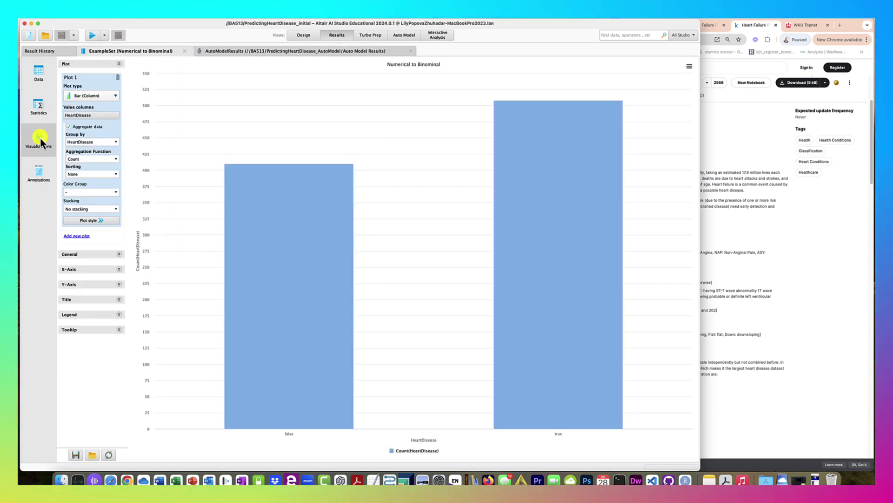
mouse_move(327, 275)
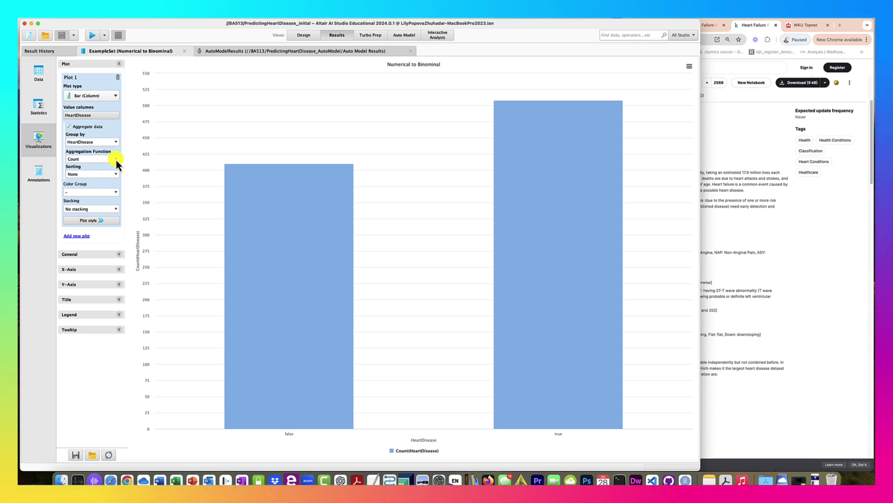
Set the HeartDisease bar chart's color group to Age and its stacking to Stack values.
click(116, 192)
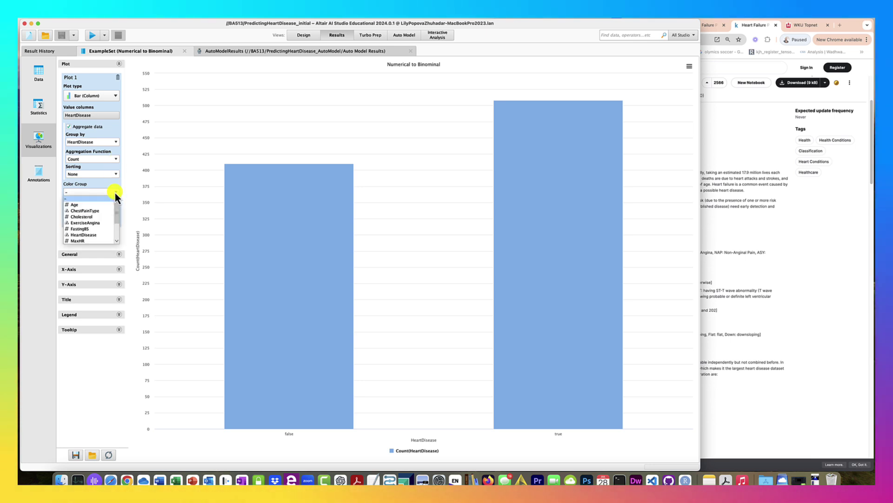
click(95, 203)
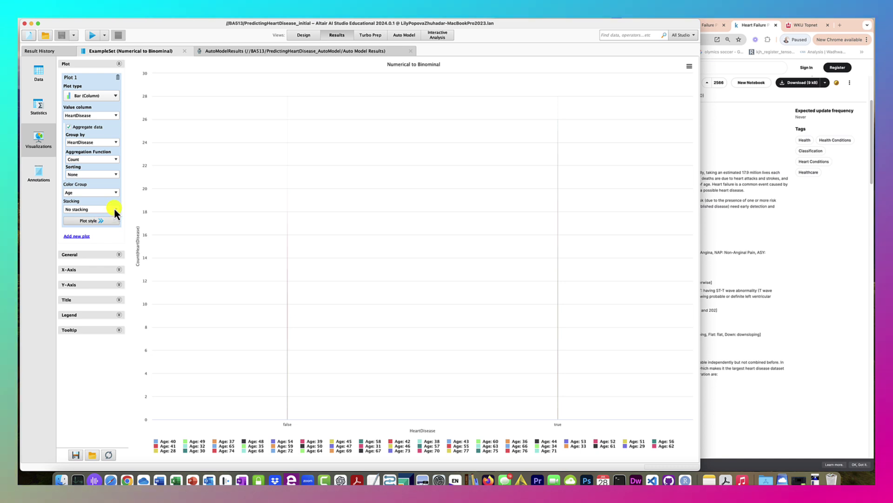
click(114, 209)
click(100, 221)
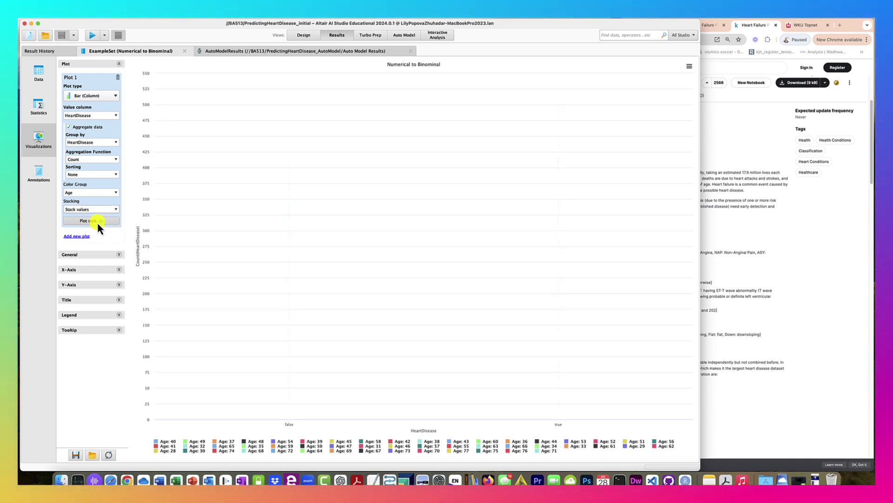
Try plotting HeartDisease without data aggregation, using HeartDisease as the X-axis column.
click(69, 127)
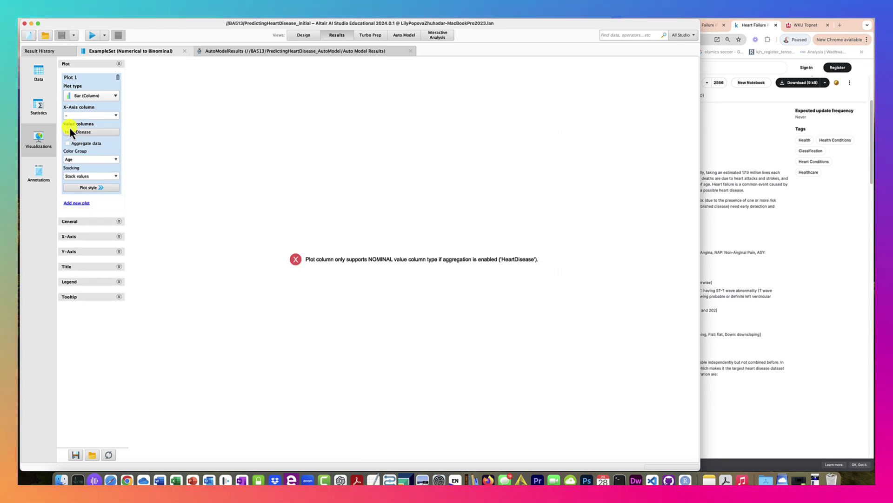
click(116, 115)
scroll(102, 131, down, 3)
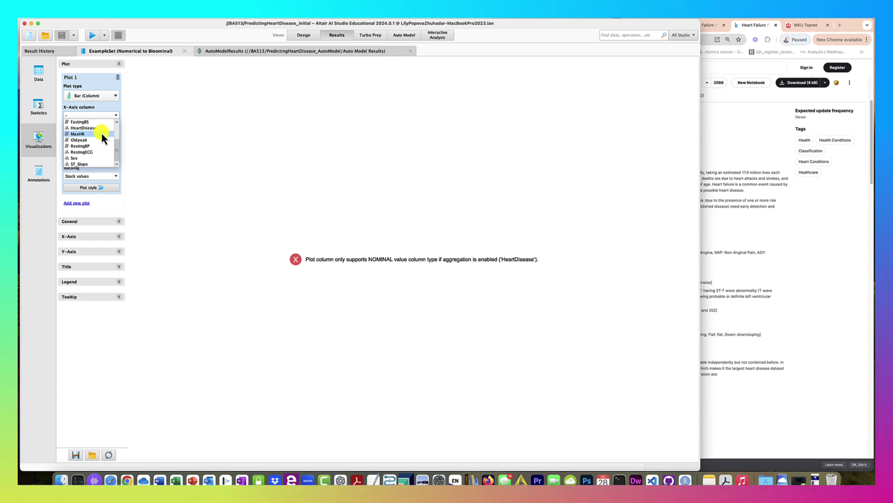
scroll(99, 132, up, 1)
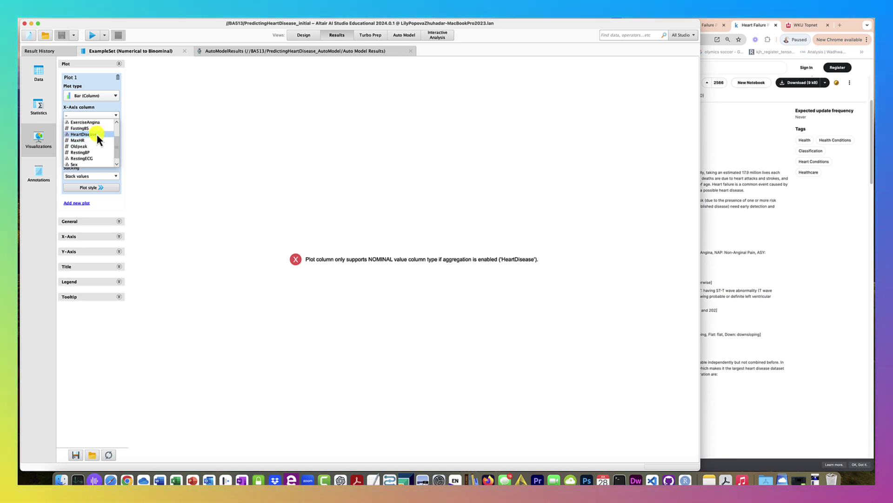
click(96, 132)
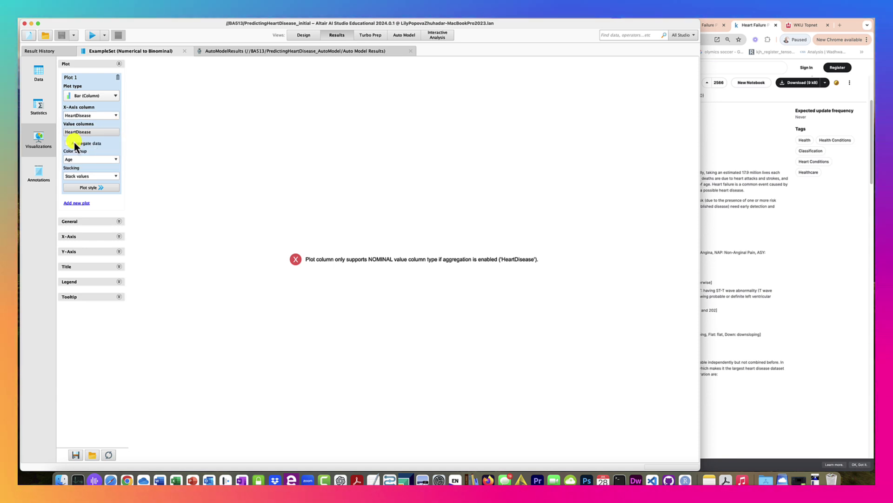
Set the bar chart's color group to Sex and enable data aggregation again.
click(114, 159)
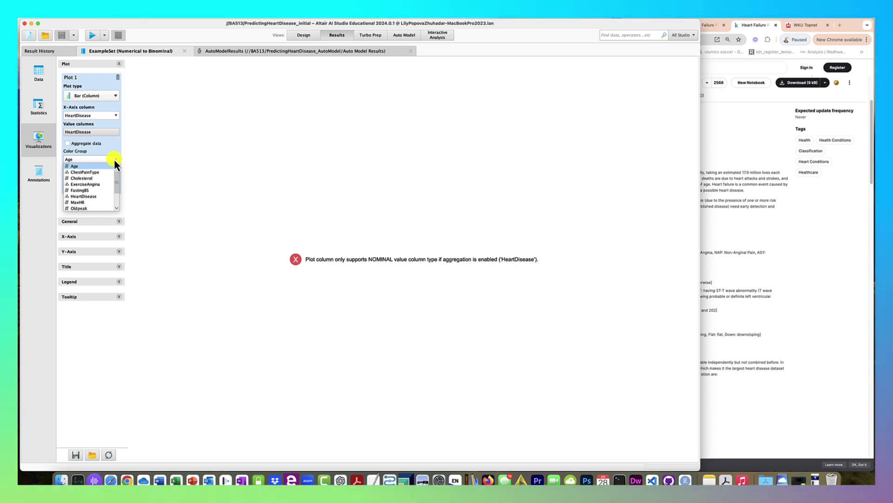
scroll(95, 191, down, 3)
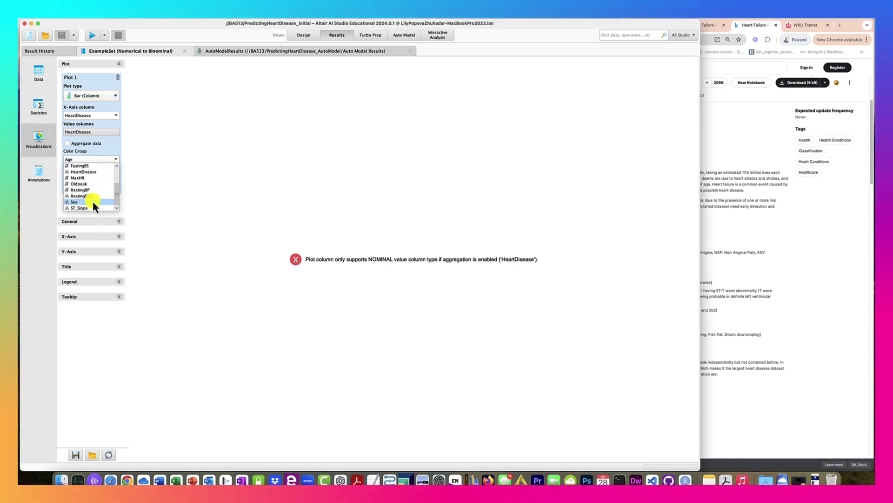
click(93, 201)
click(85, 144)
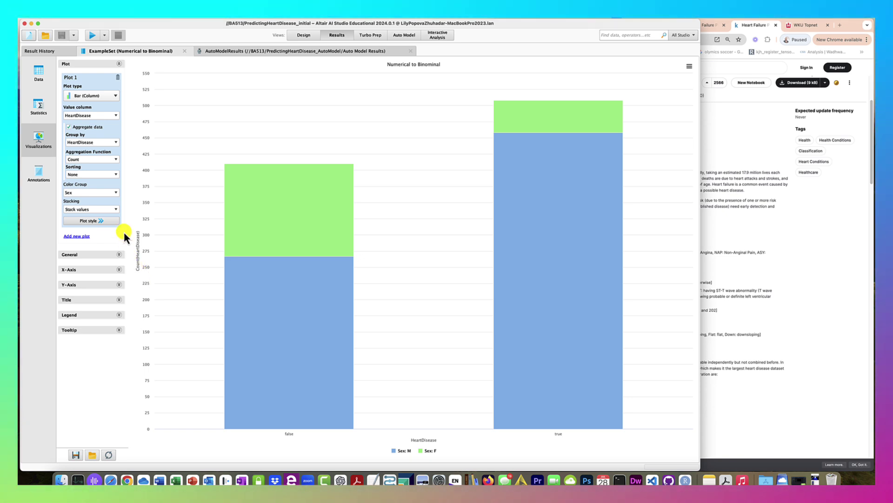
Set stacking to No stacking and examine the male and female counts for each HeartDisease value.
click(116, 209)
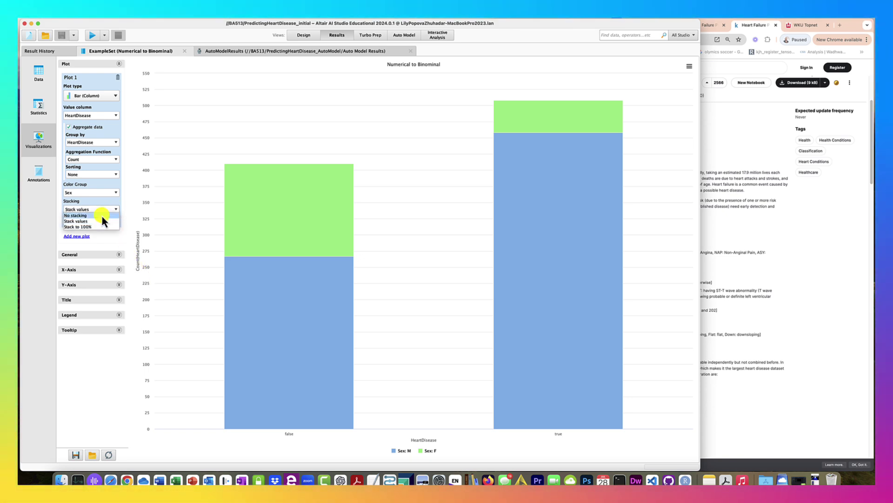
click(102, 214)
mouse_move(218, 363)
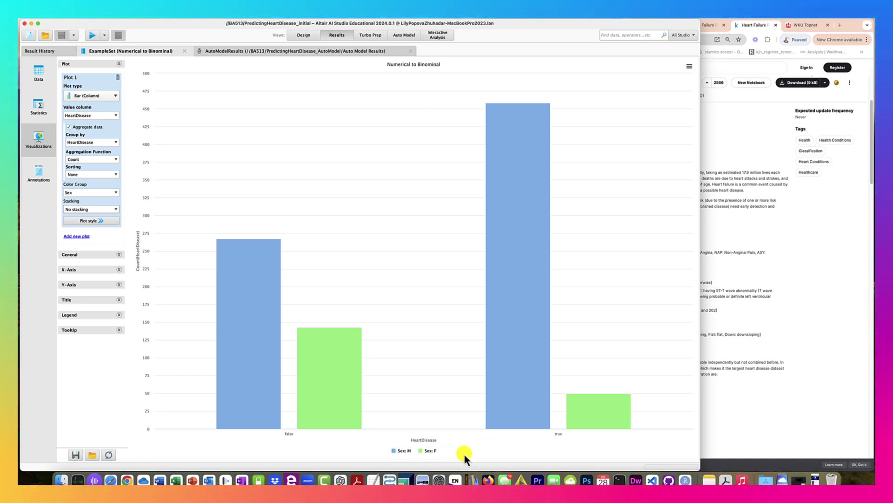
mouse_move(509, 416)
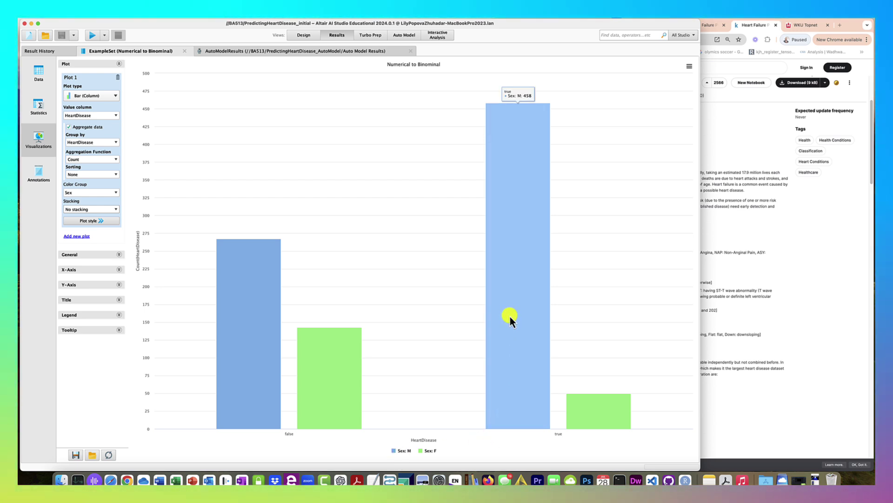
mouse_move(595, 405)
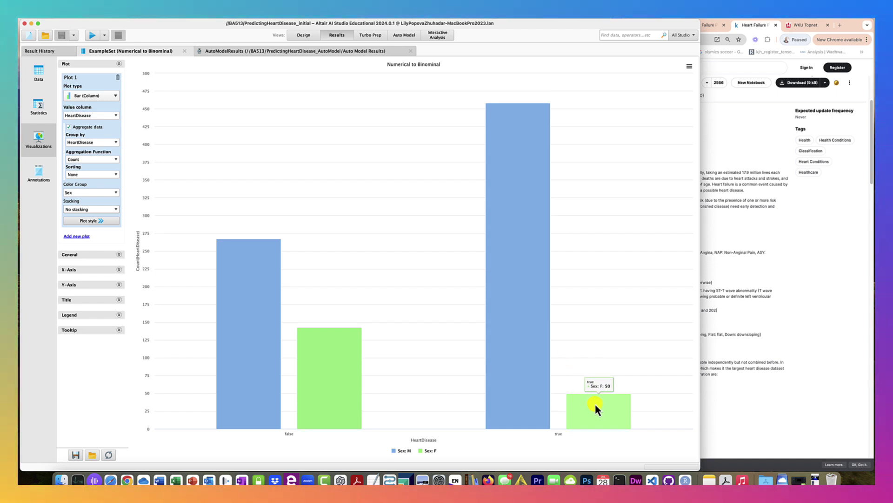
mouse_move(535, 385)
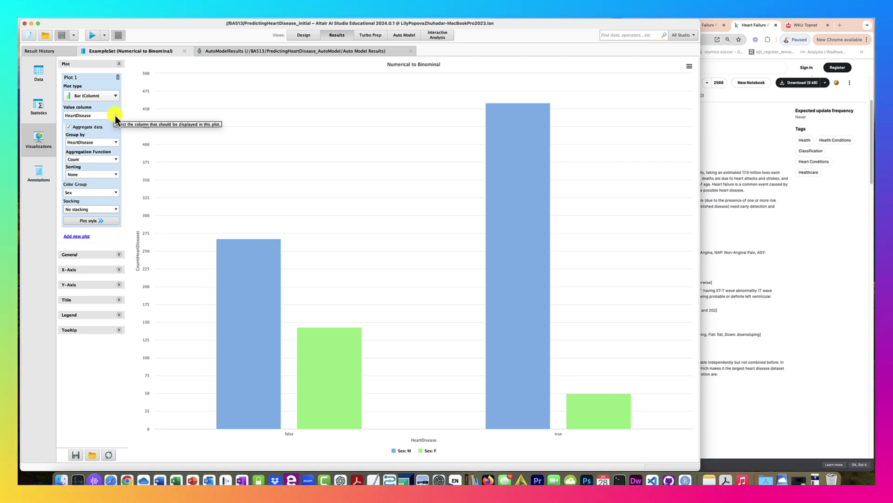
Change the bar chart's color group to RestingECG and look up the RestingECG description on the Kaggle dataset page.
click(116, 193)
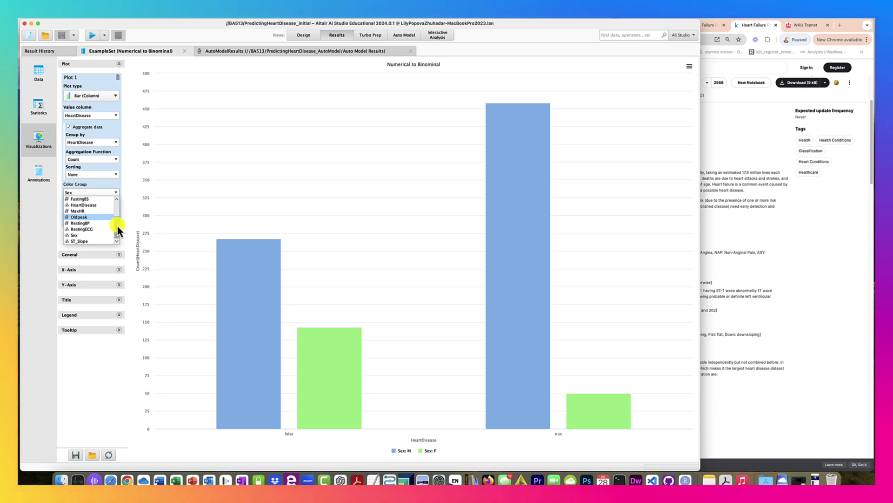
click(88, 228)
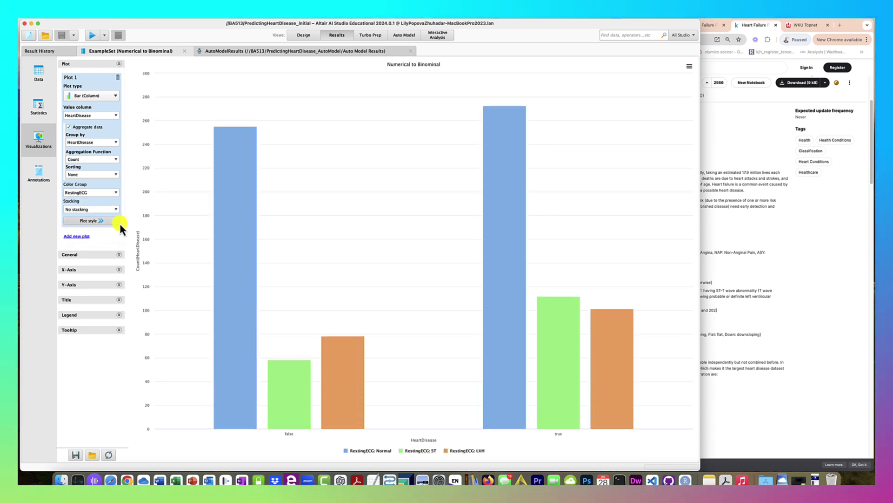
click(800, 257)
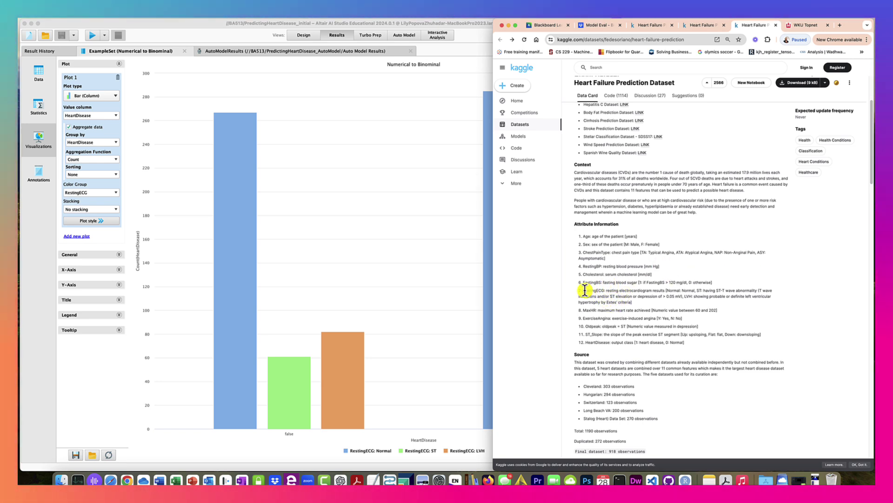
click(435, 267)
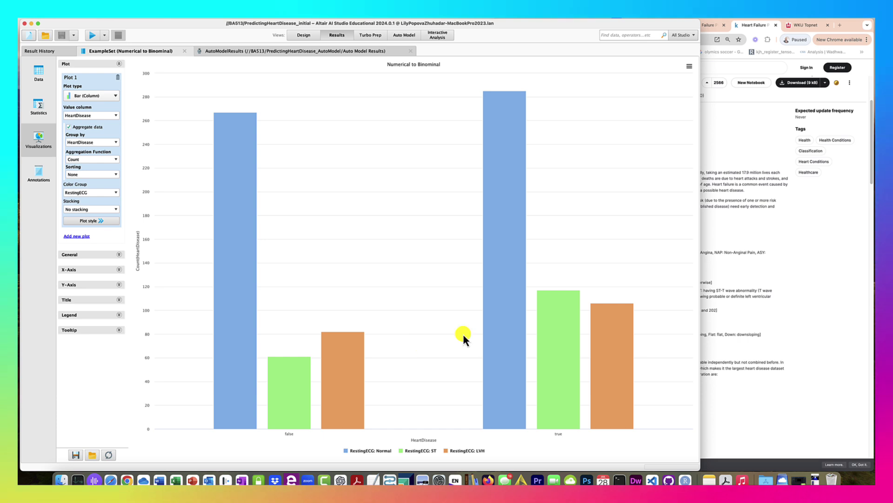
Look through the Kaggle Heart Failure Prediction dataset page and switch to the open notebook comparing 5 models.
click(812, 300)
scroll(727, 246, down, 1)
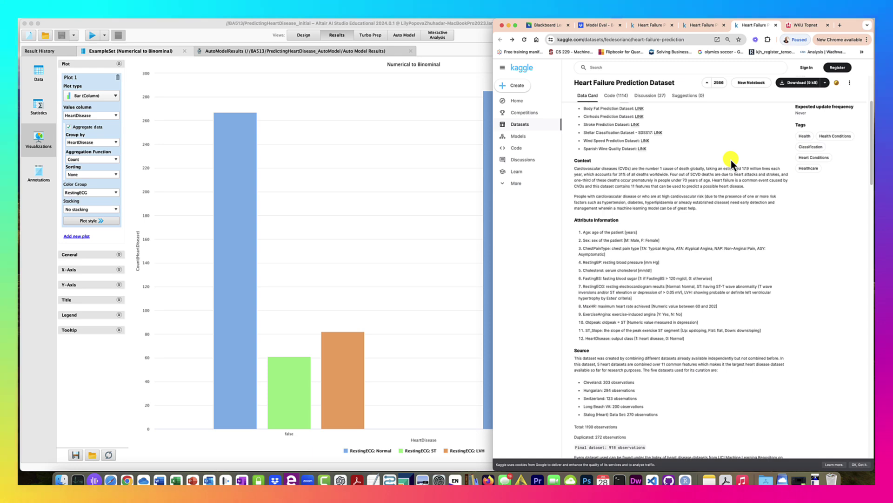
scroll(731, 161, down, 15)
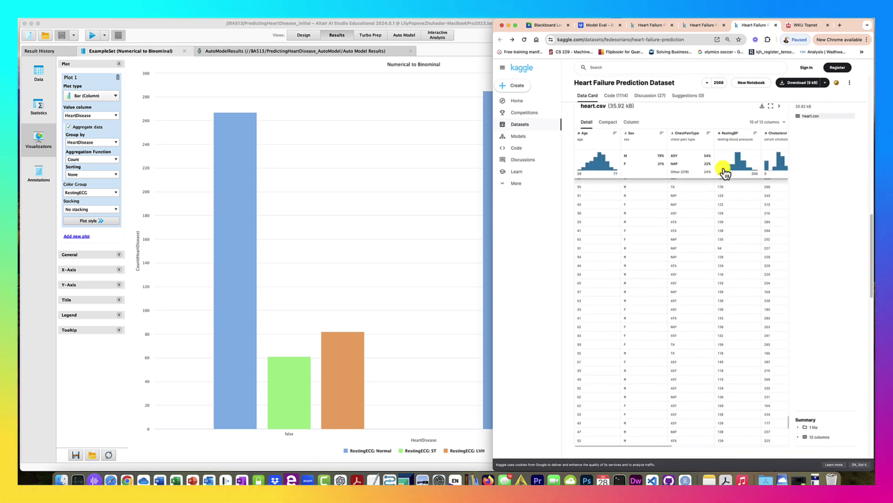
scroll(827, 258, down, 20)
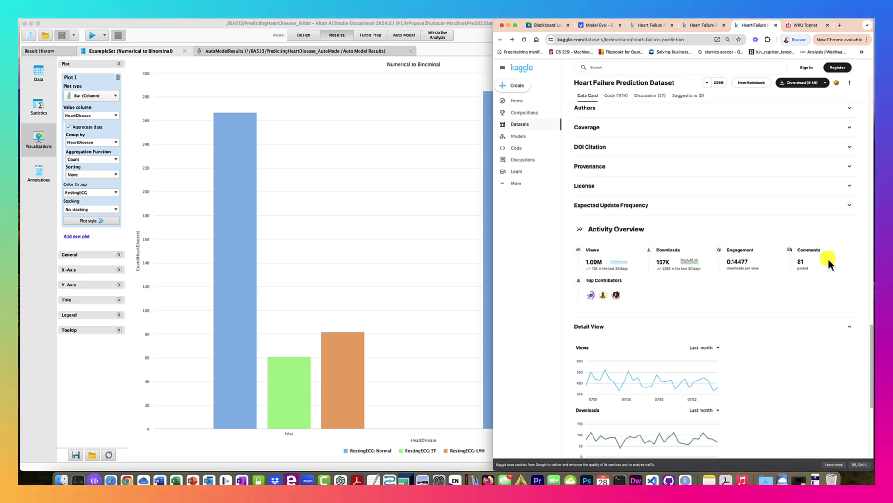
scroll(829, 258, down, 2)
scroll(830, 262, up, 15)
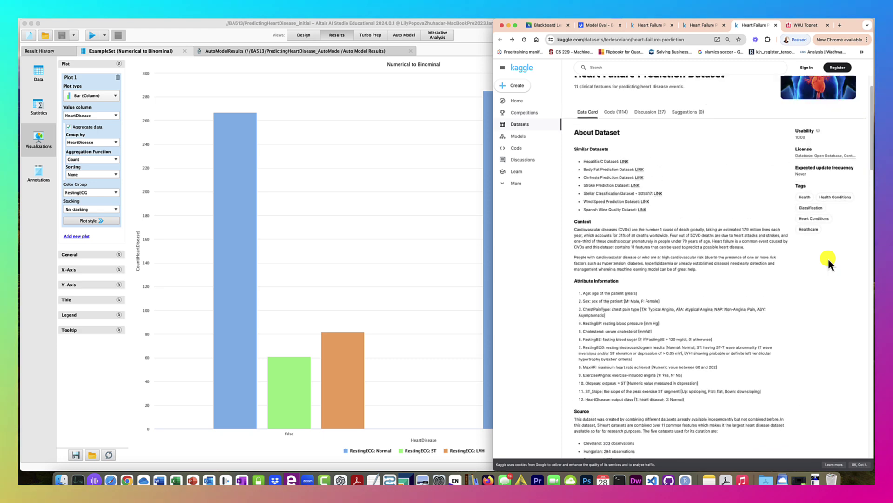
click(705, 26)
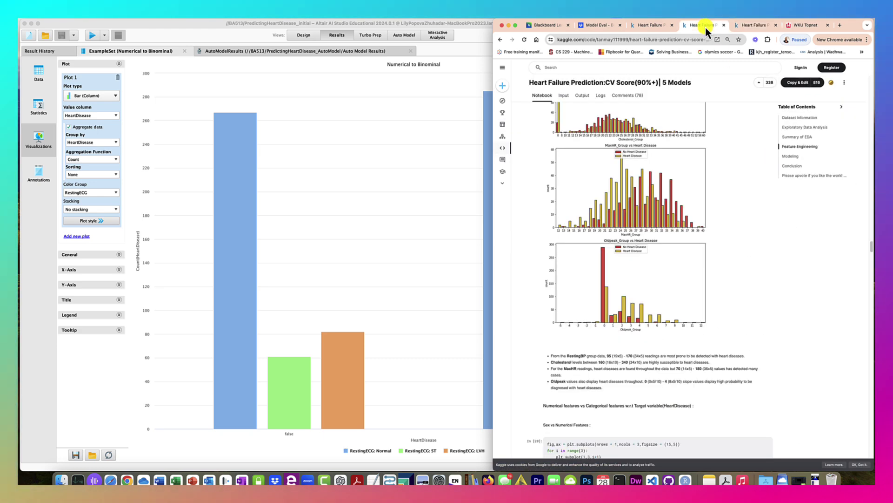
Close the duplicate Kaggle notebook tab and go to the related notebooks on the Heart Failure Prediction Dataset page.
click(653, 29)
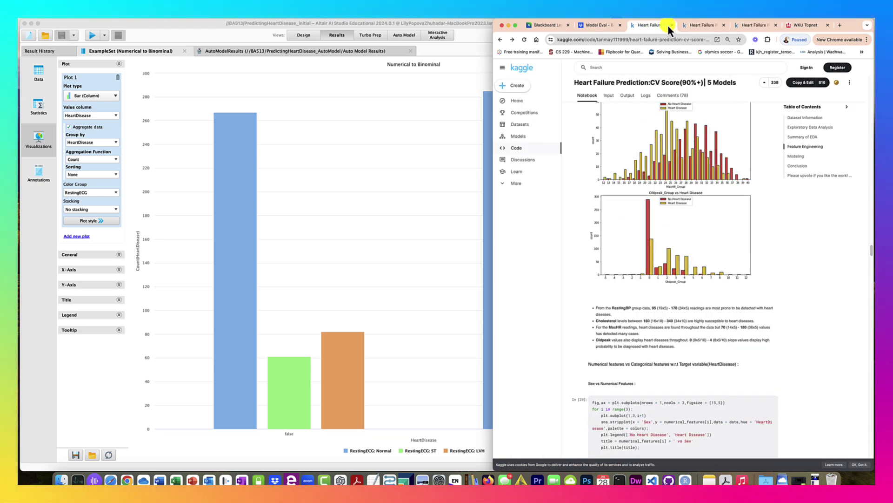
click(672, 26)
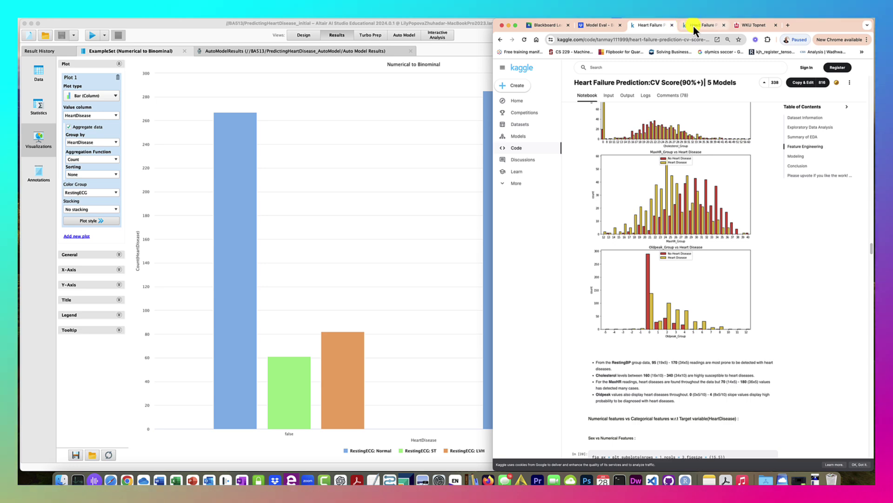
click(694, 27)
scroll(633, 232, down, 15)
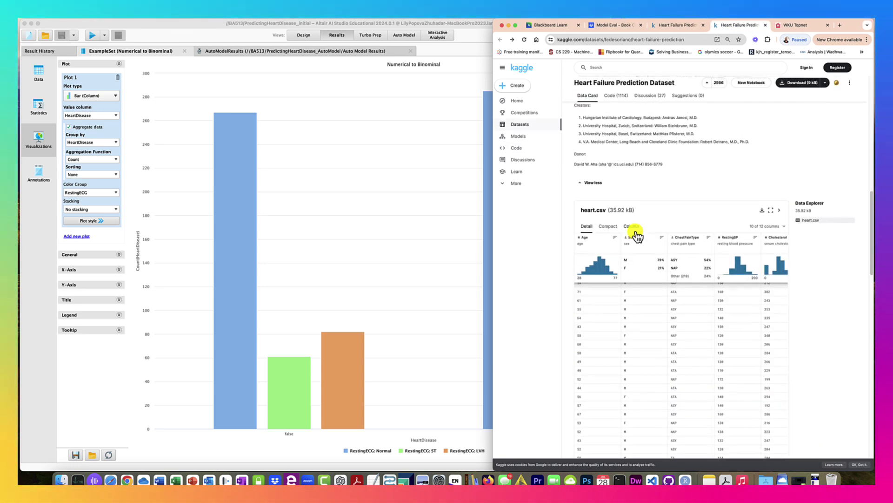
scroll(637, 236, down, 5)
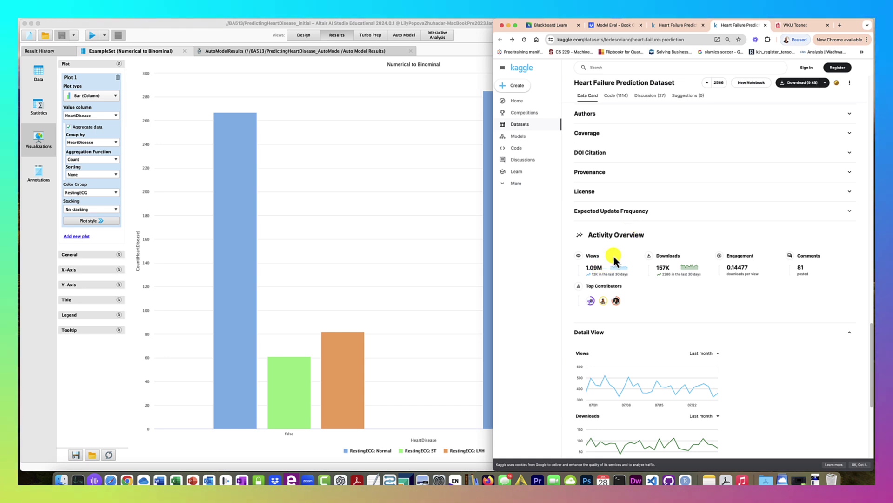
scroll(613, 255, down, 5)
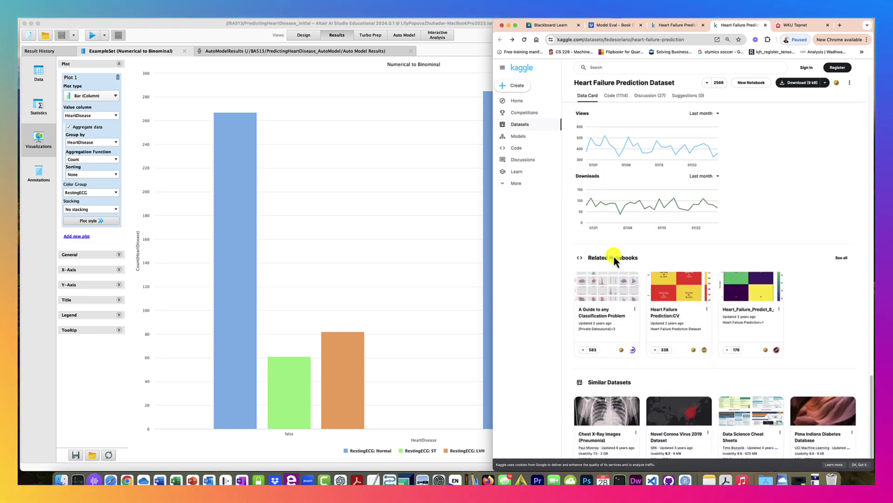
scroll(614, 255, down, 2)
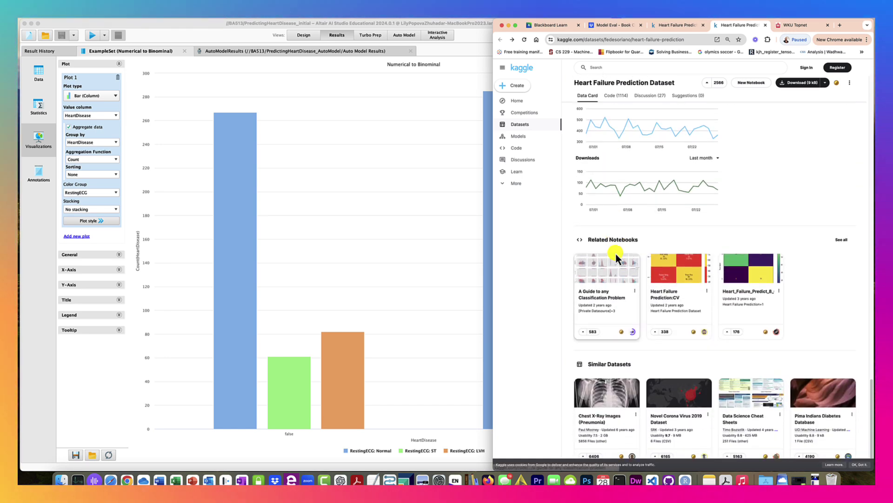
Open the related notebook "A Guide to any Classification Problem" and read through its data types, summary statistics and attribute descriptions.
click(679, 282)
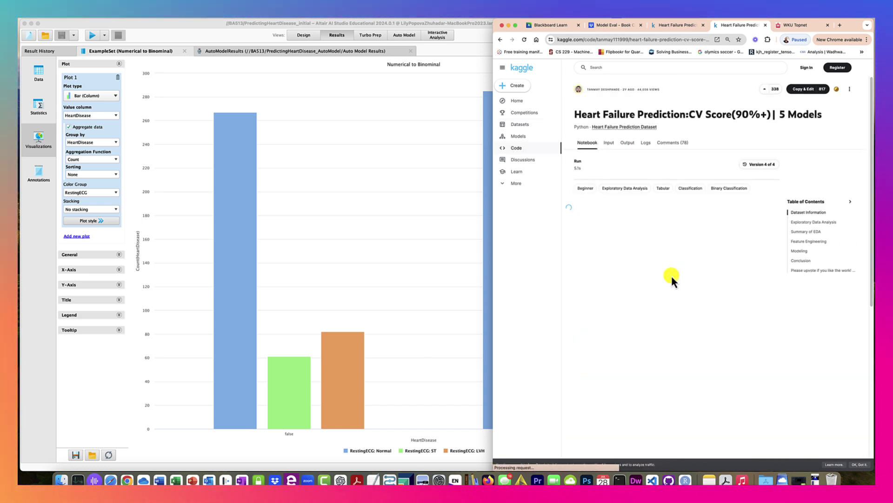
click(500, 40)
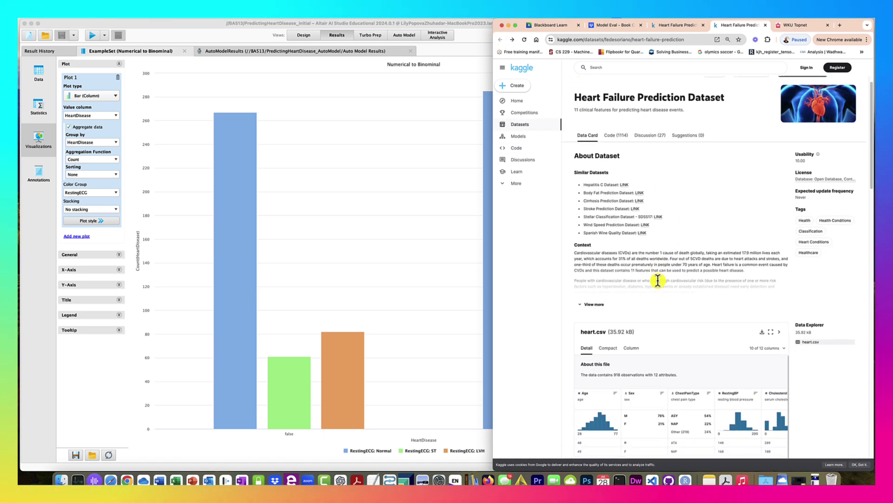
scroll(658, 280, down, 20)
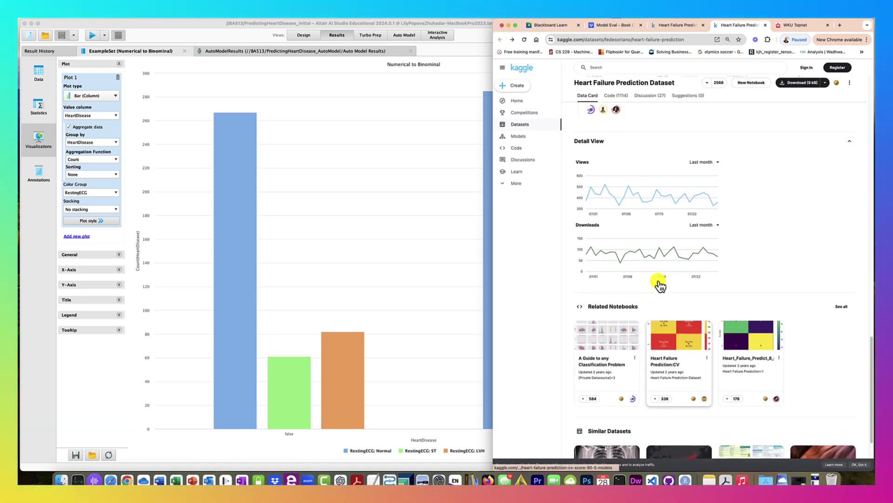
click(614, 340)
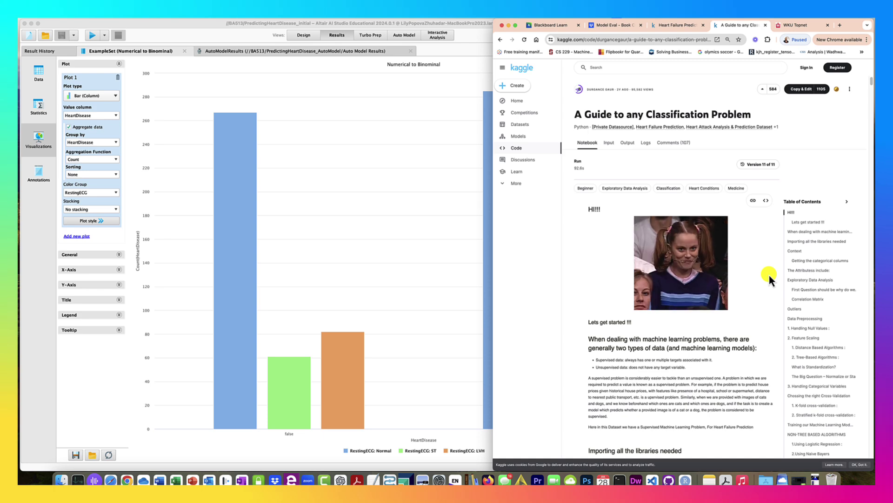
scroll(767, 279, down, 5)
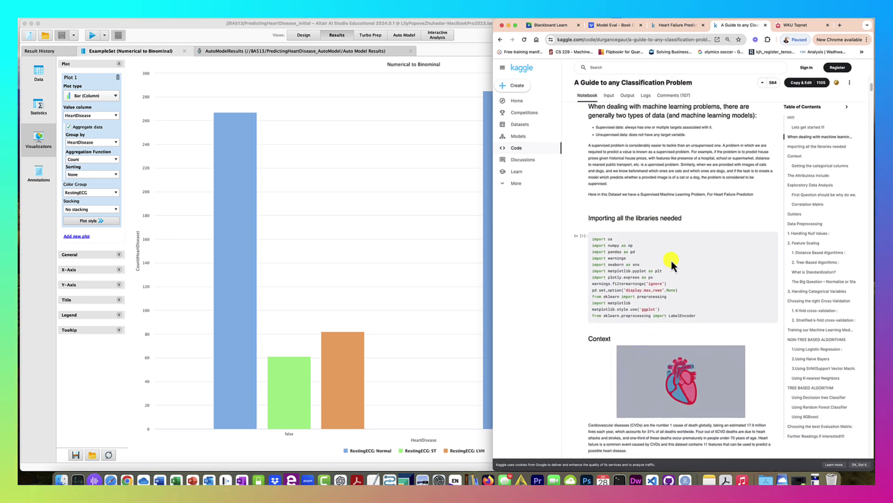
scroll(654, 282, down, 5)
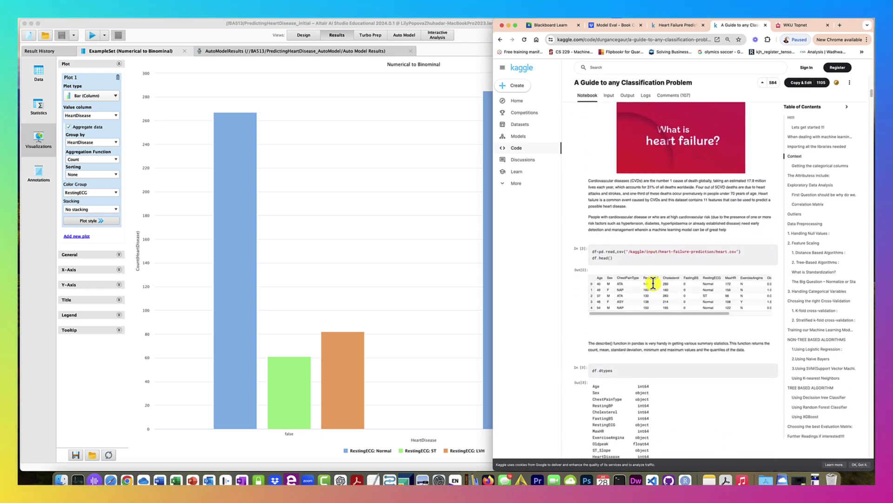
scroll(625, 270, down, 4)
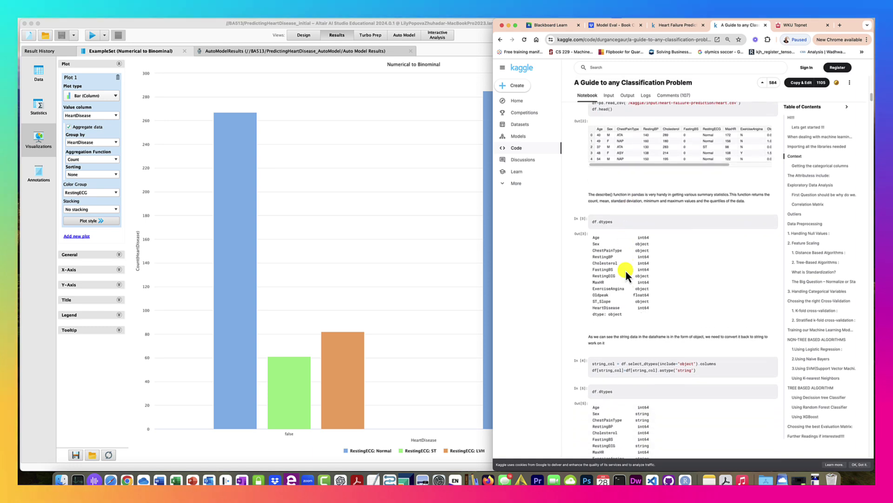
scroll(688, 241, down, 6)
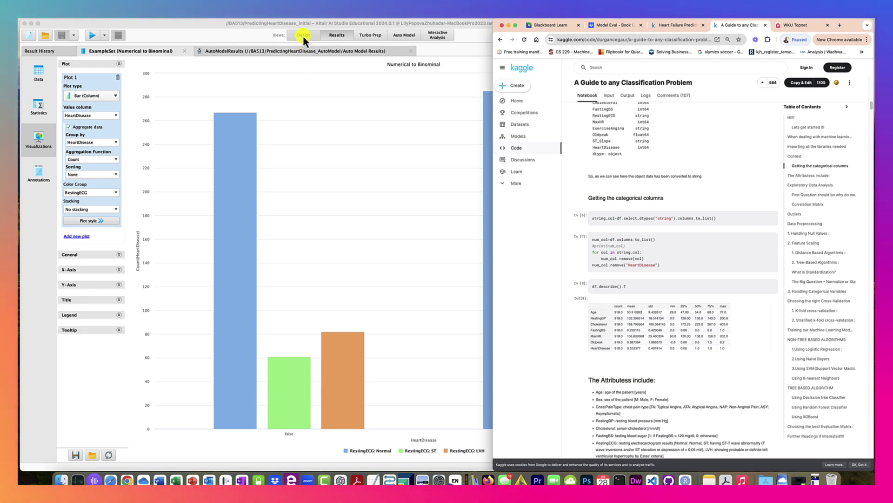
Switch to Altair AI Studio and examine the ExampleSet statistics, expanding the HeartDisease and Age attributes.
click(303, 36)
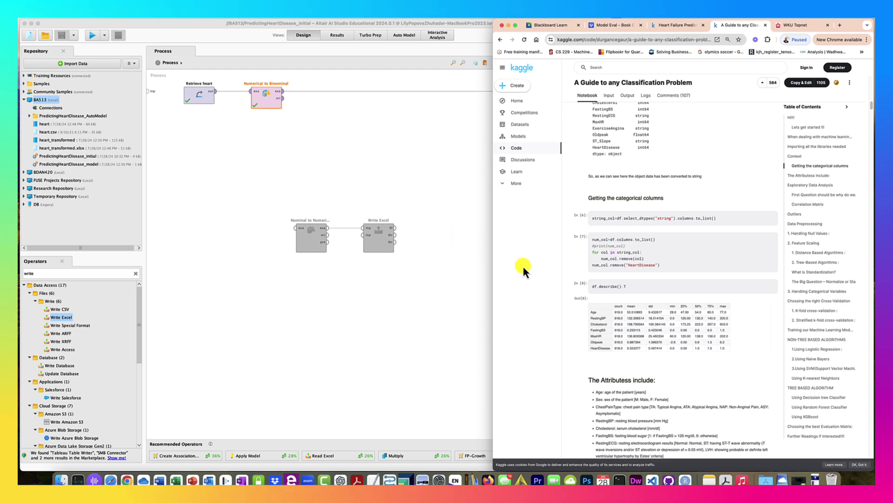
click(293, 157)
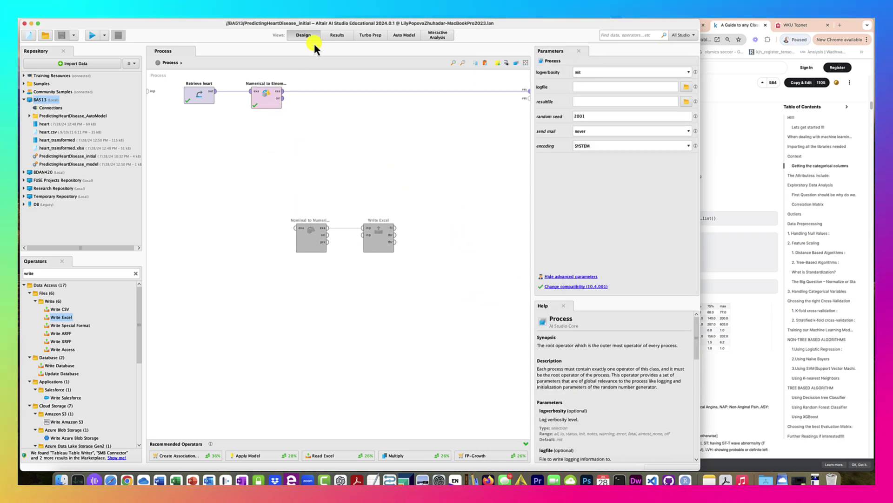
click(337, 34)
click(32, 108)
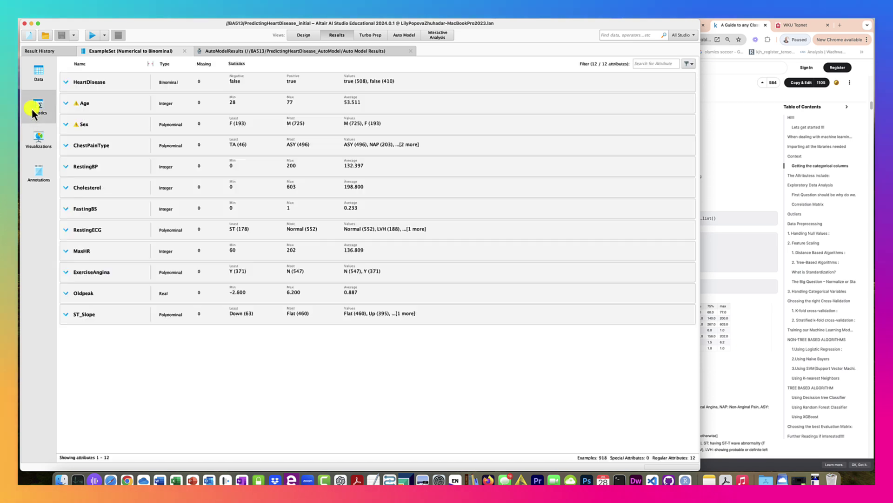
click(391, 90)
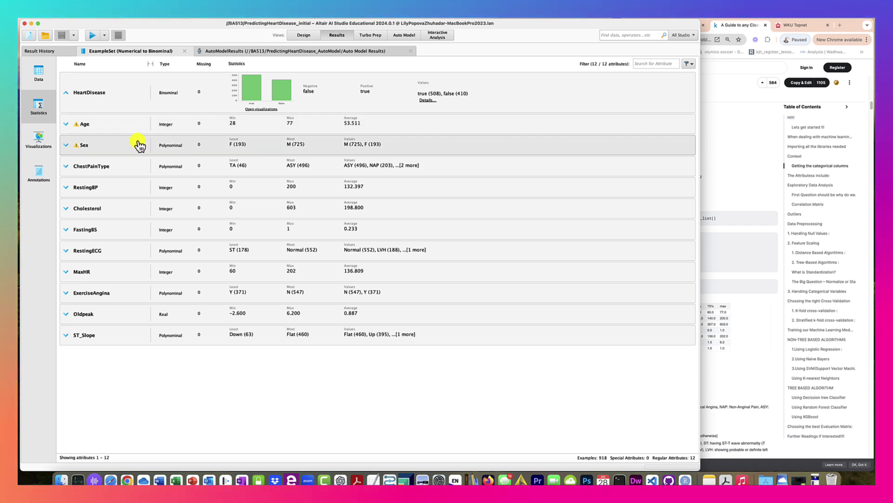
click(294, 130)
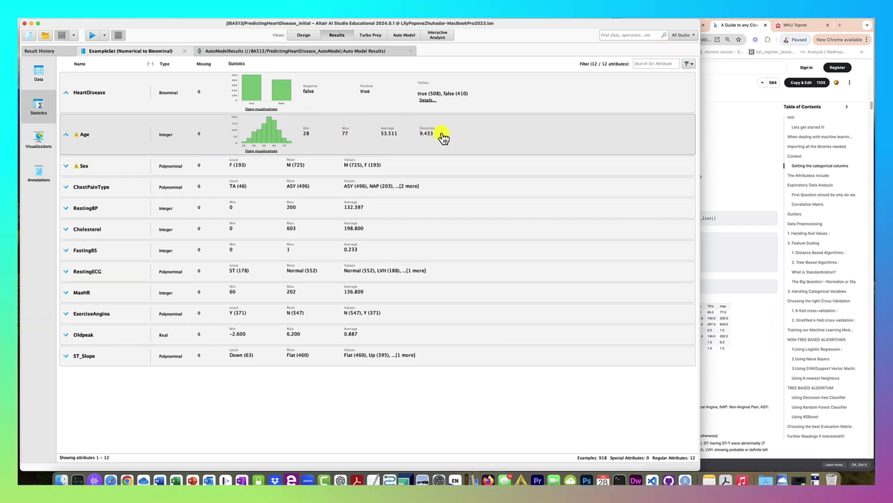
Find the Statistics operator and insert it into the process connection after Numerical to Binominal.
click(301, 35)
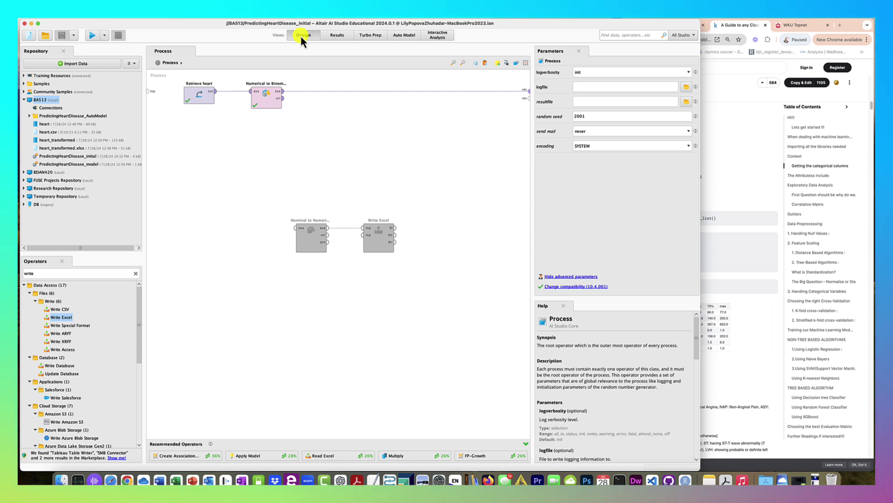
double_click(50, 274)
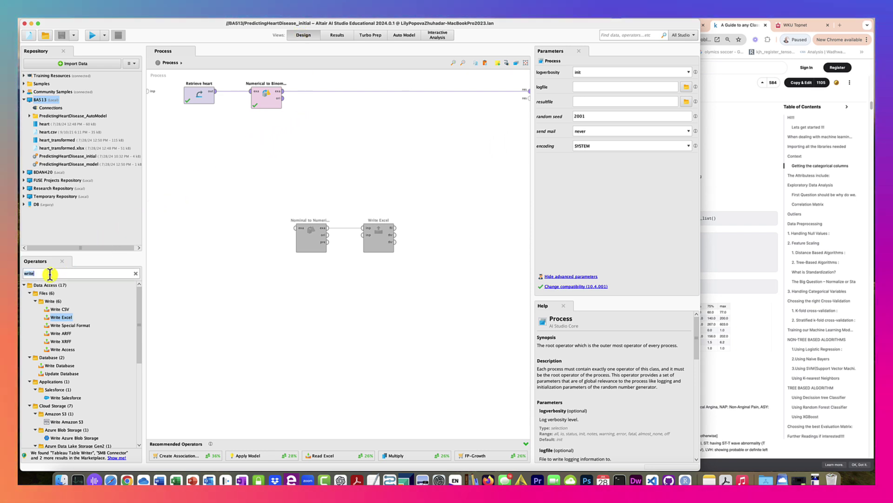
text(sta)
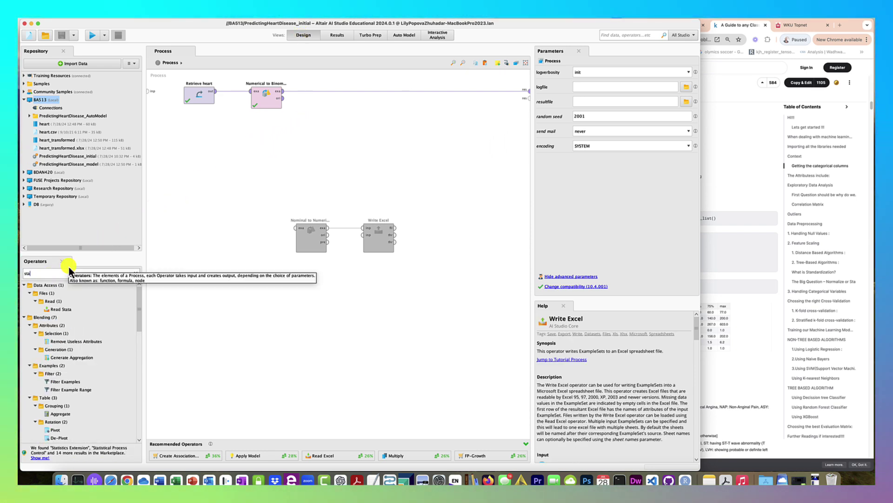
text(tics)
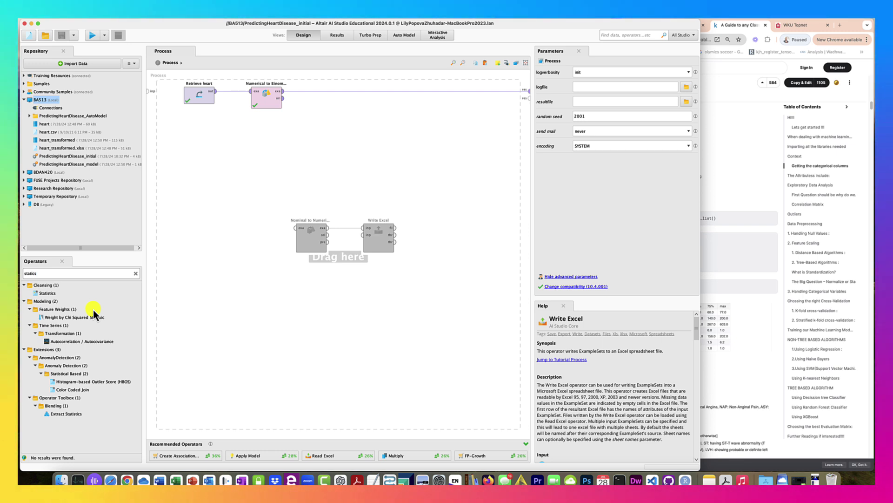
drag(46, 294, 299, 156)
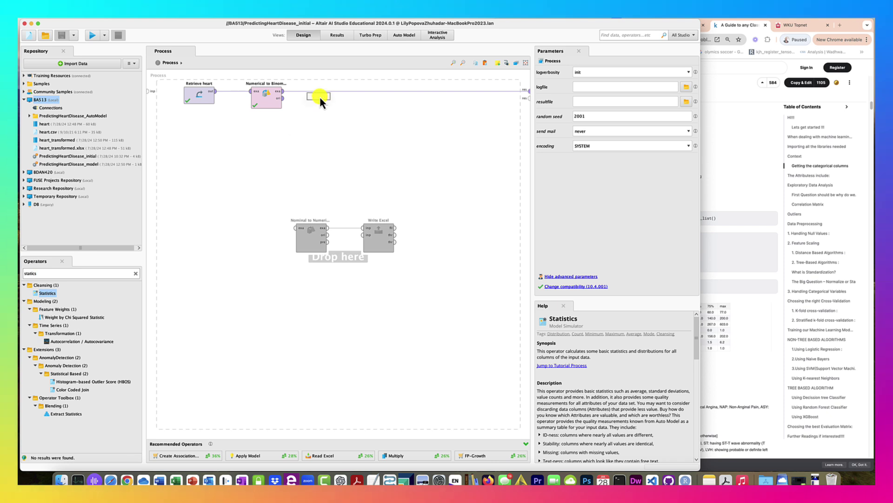
drag(319, 92, 320, 92)
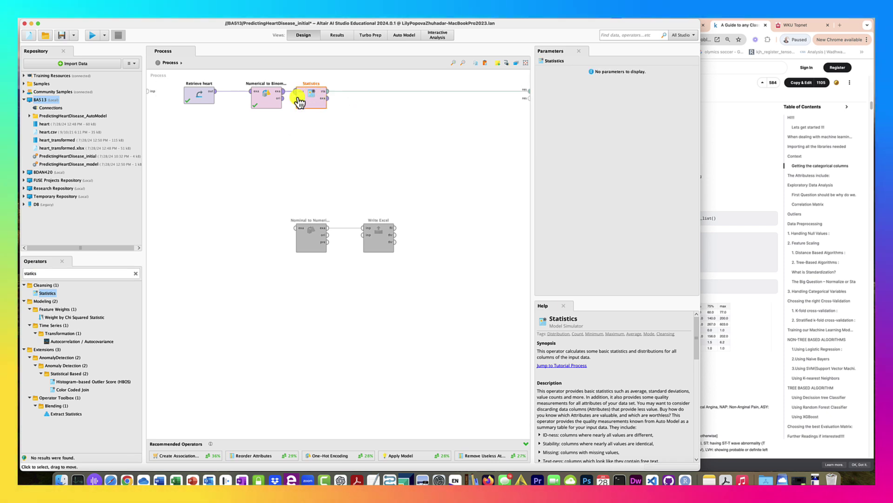
Run the process and page through the attribute distributions and statistics from Age to Oldpeak.
click(92, 35)
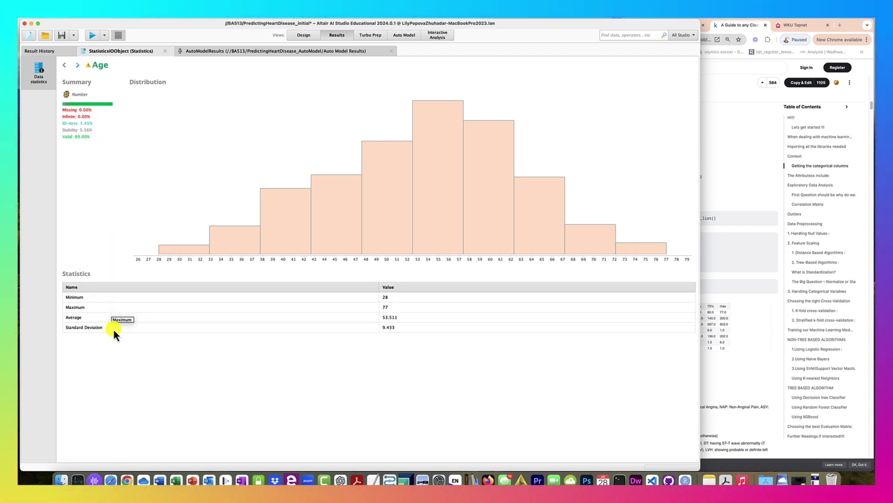
click(76, 63)
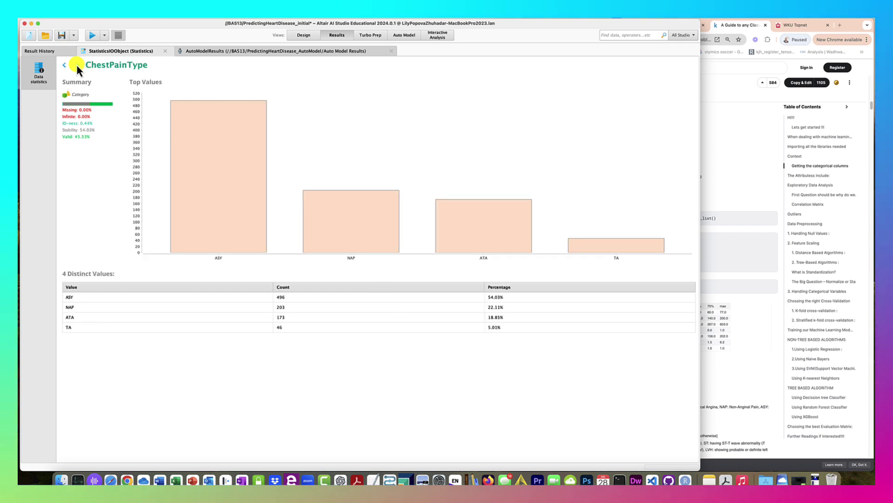
click(77, 65)
click(77, 66)
click(78, 65)
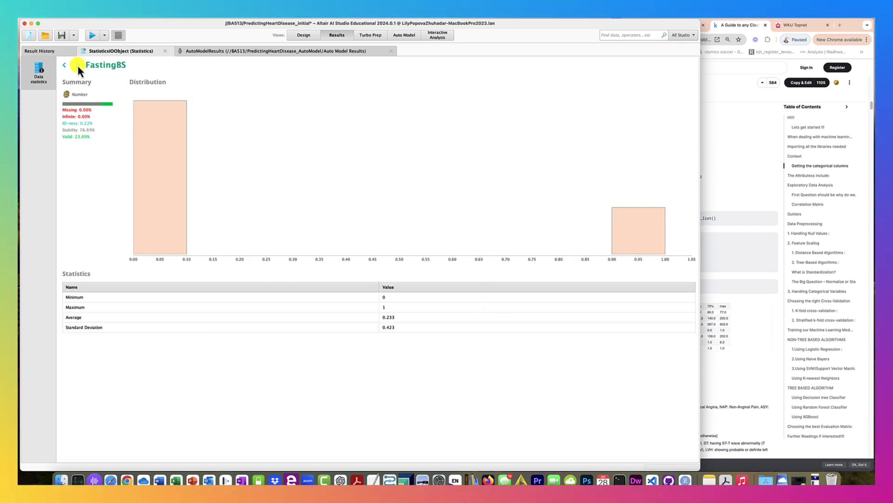
click(77, 66)
click(77, 65)
click(77, 66)
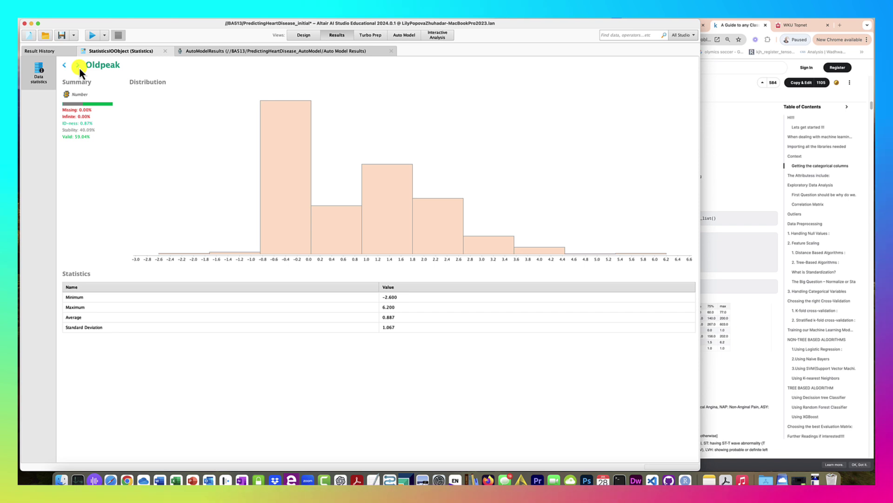
Search the Altair RapidMiner Marketplace for "statistics" and view the details of the Statistics Extension.
click(202, 19)
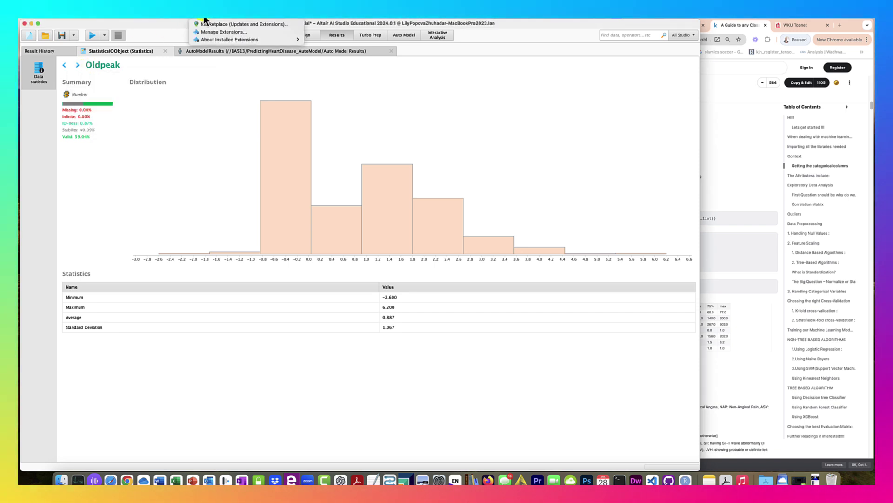
click(209, 24)
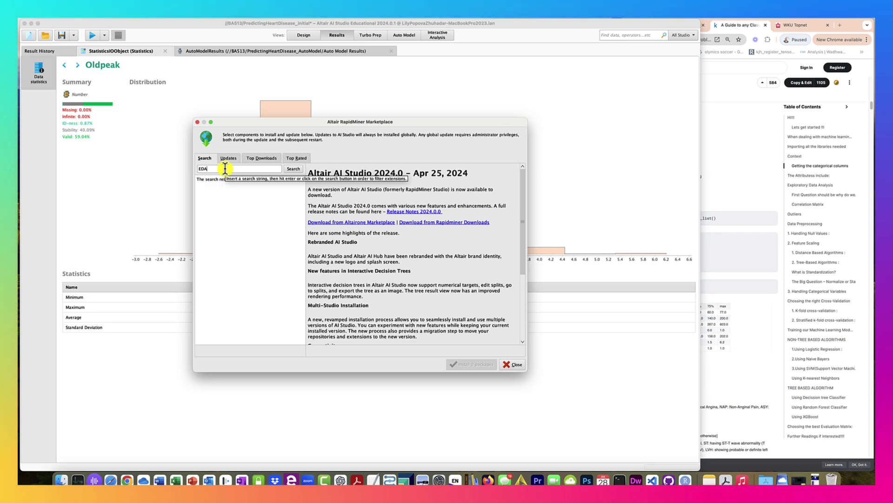
key(BackSpace)
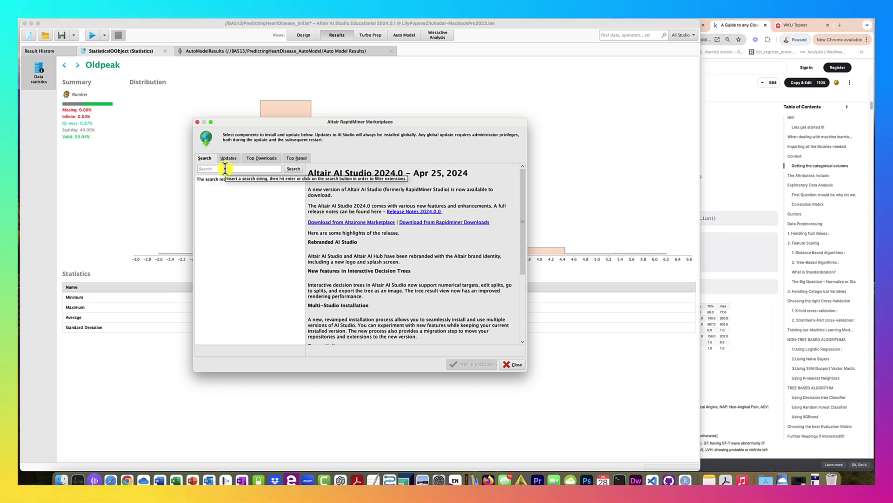
text(stat)
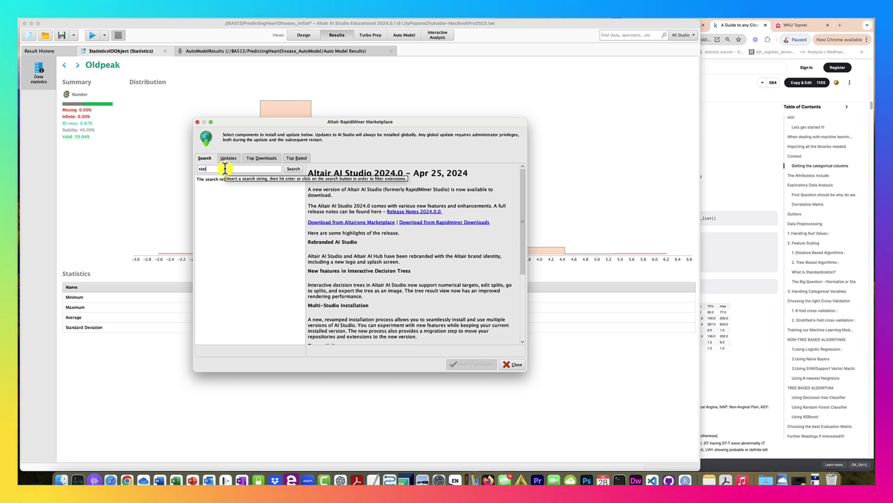
text(istics)
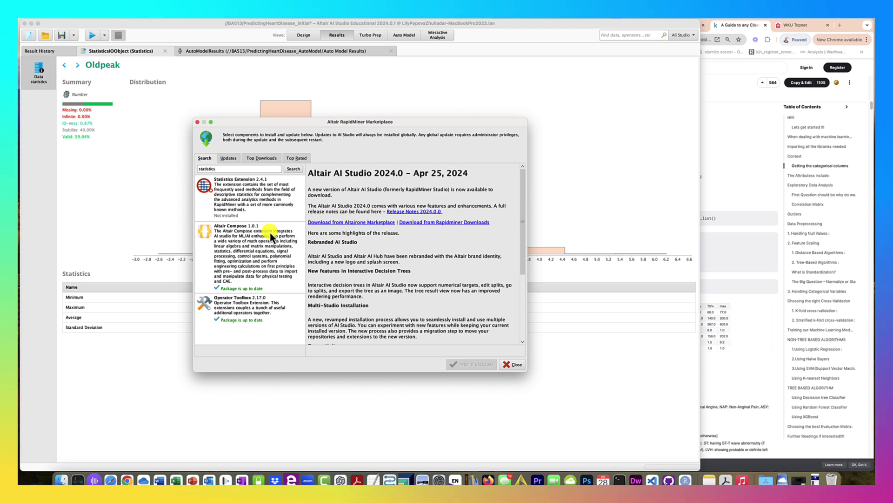
click(251, 202)
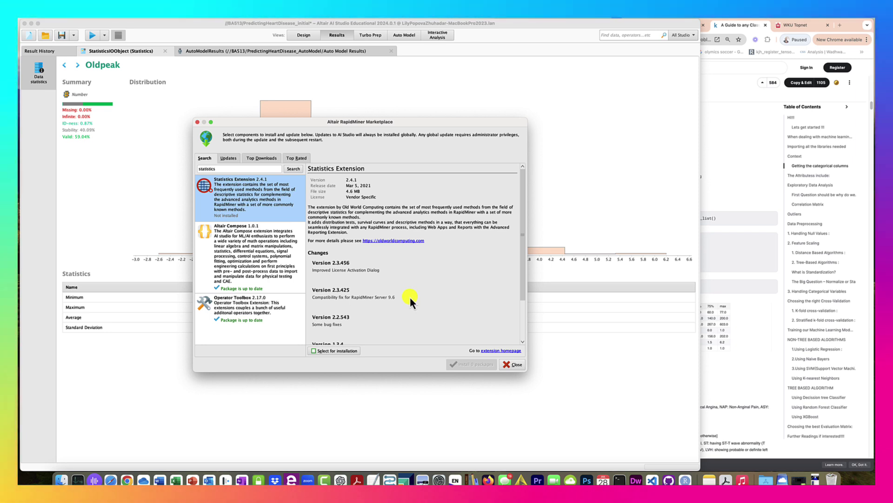
Close the Marketplace, return to the process design, clear the operator search and delete the Statistics operator.
click(514, 364)
click(301, 35)
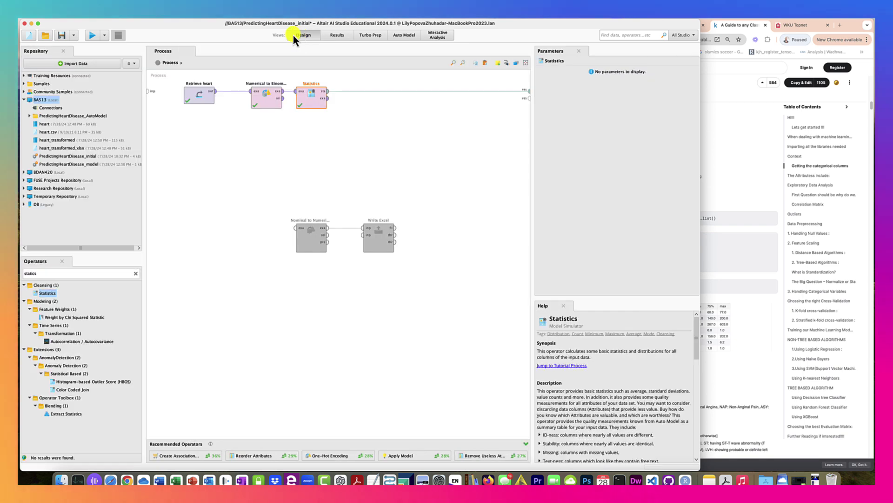
double_click(38, 274)
key(BackSpace)
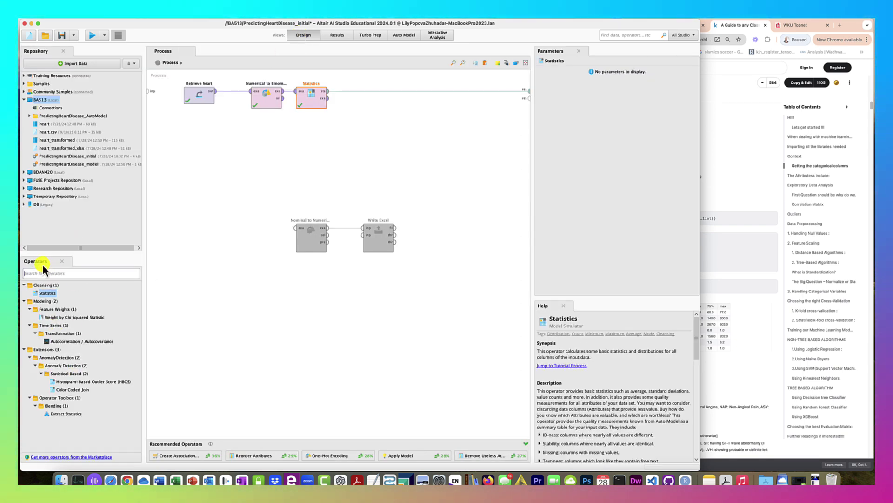
click(306, 147)
right_click(307, 99)
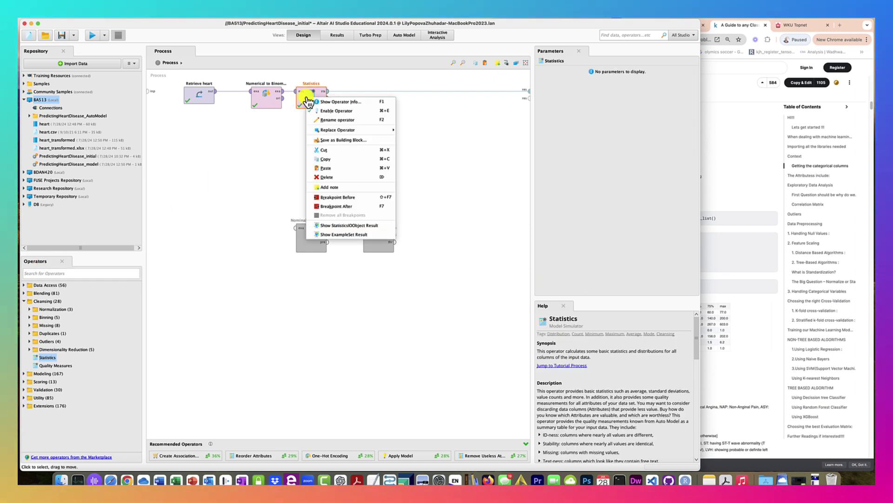
click(340, 176)
Find the Correlation Matrix operator, insert it after Numerical to Binominal, and connect its matrix output to a process result port.
click(63, 275)
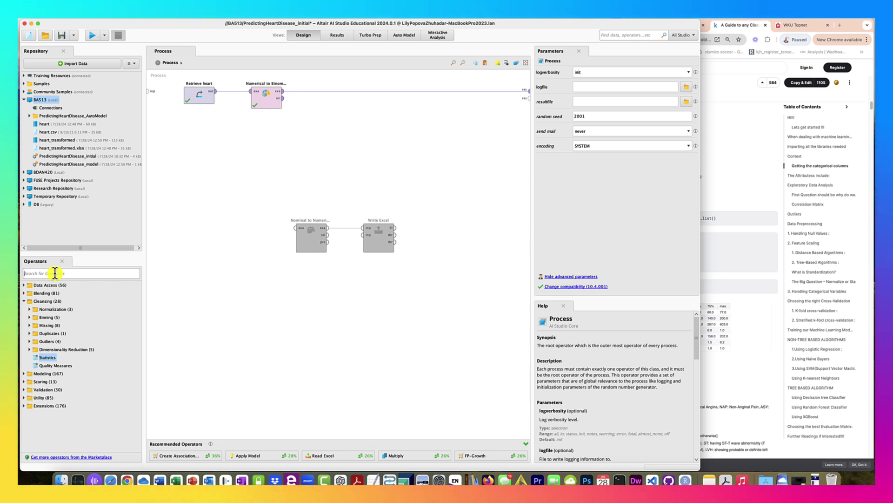
text(corr)
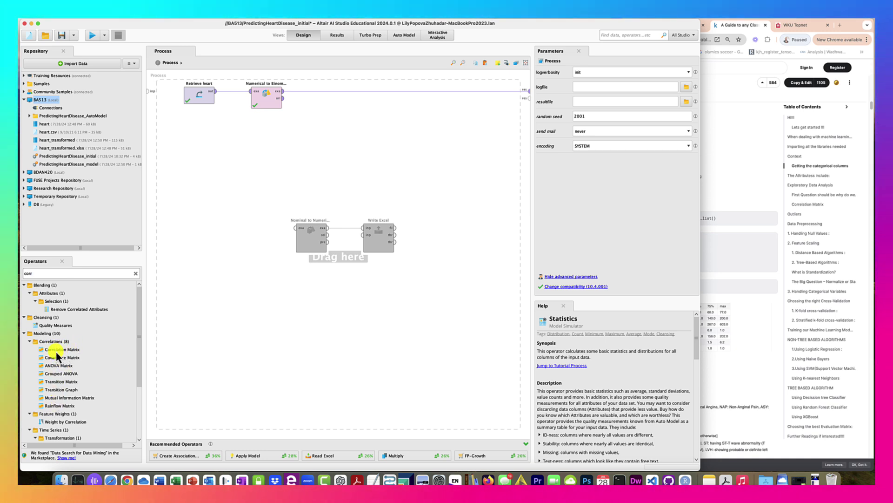
drag(56, 352, 318, 92)
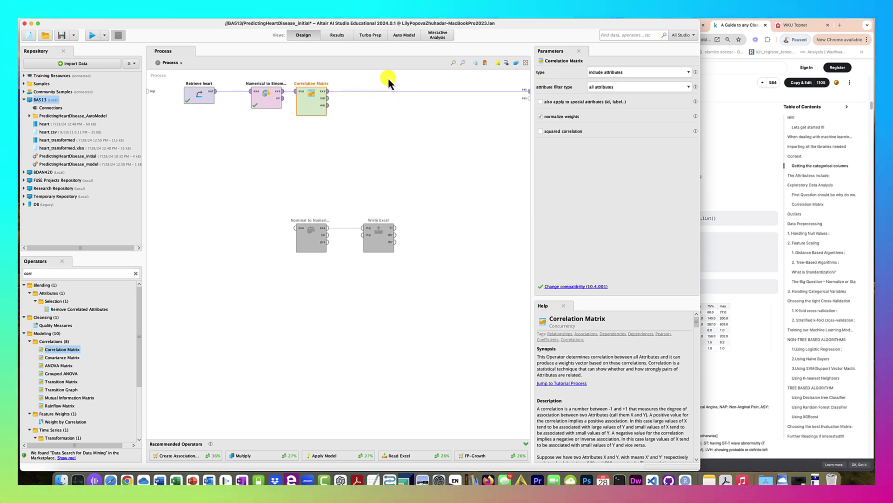
click(328, 98)
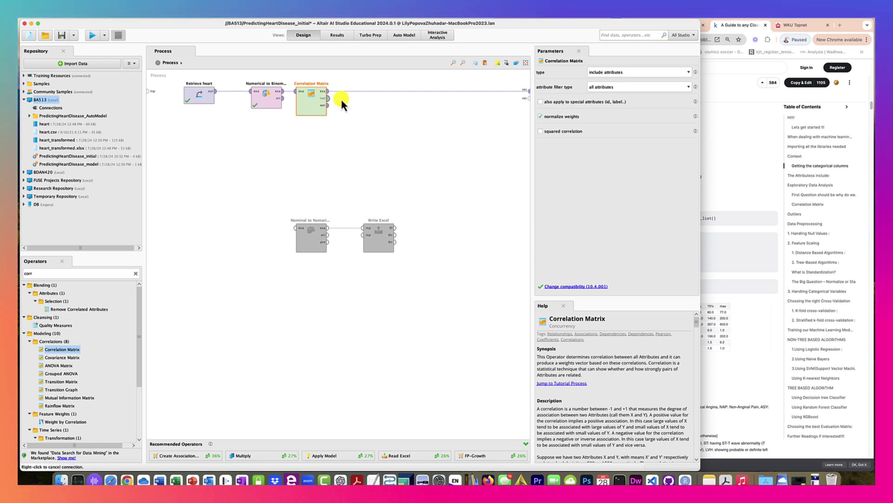
click(529, 99)
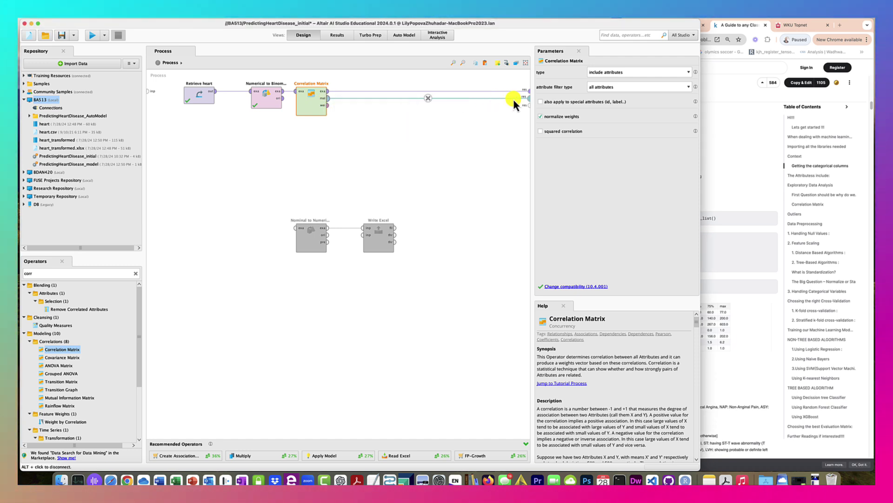
Run the process and examine HeartDisease's correlations with the other attributes in the matrix visualization.
click(90, 35)
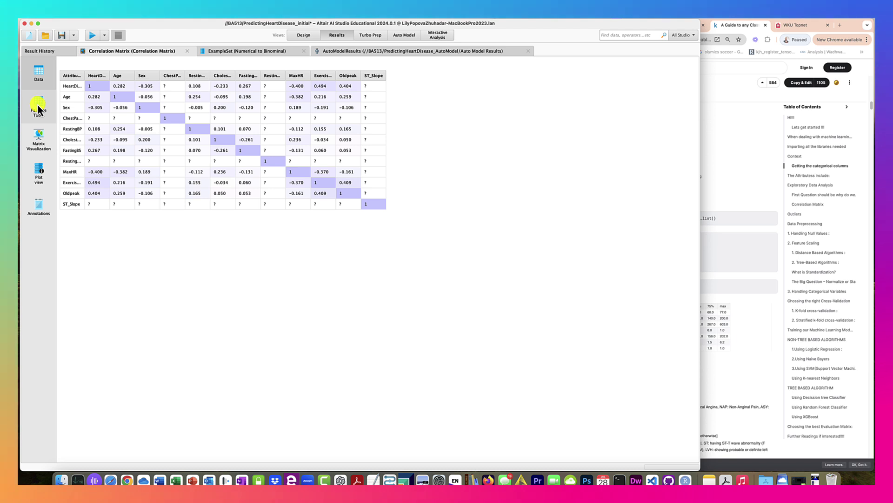
click(39, 142)
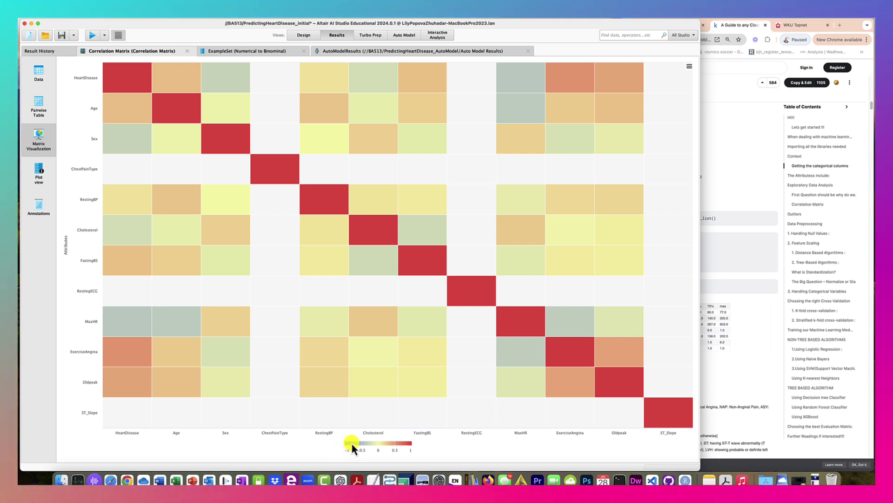
mouse_move(157, 202)
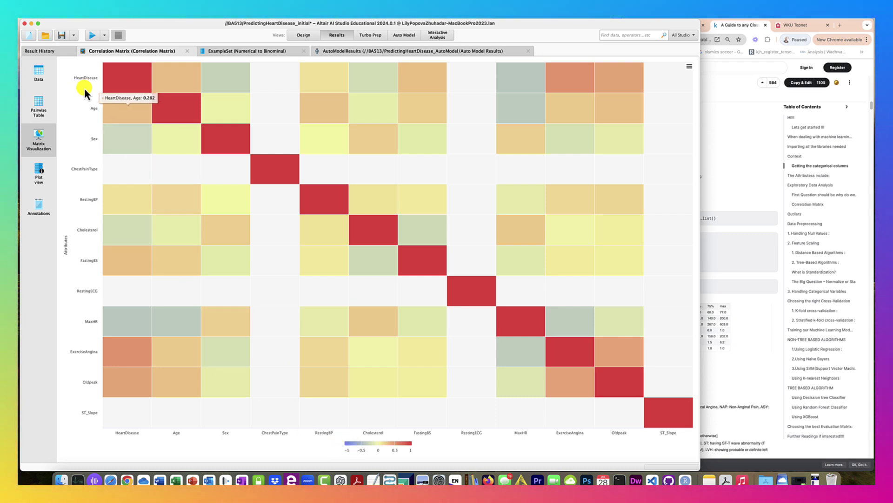
mouse_move(118, 79)
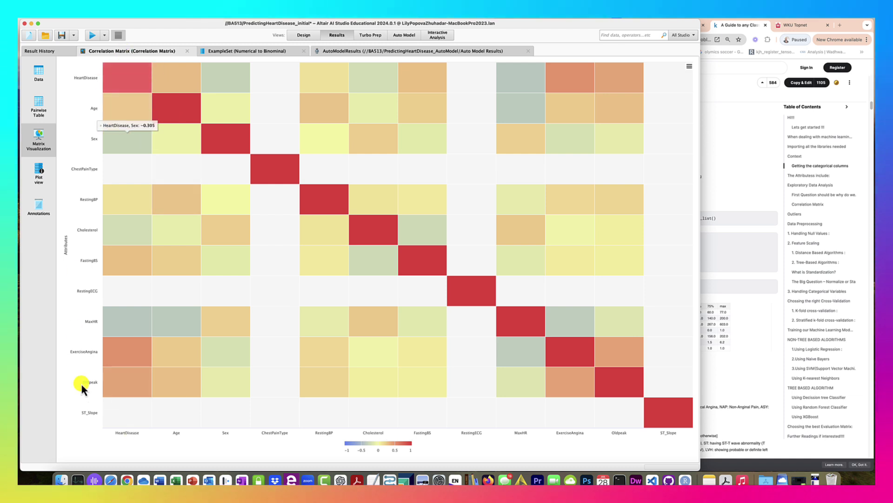
mouse_move(120, 114)
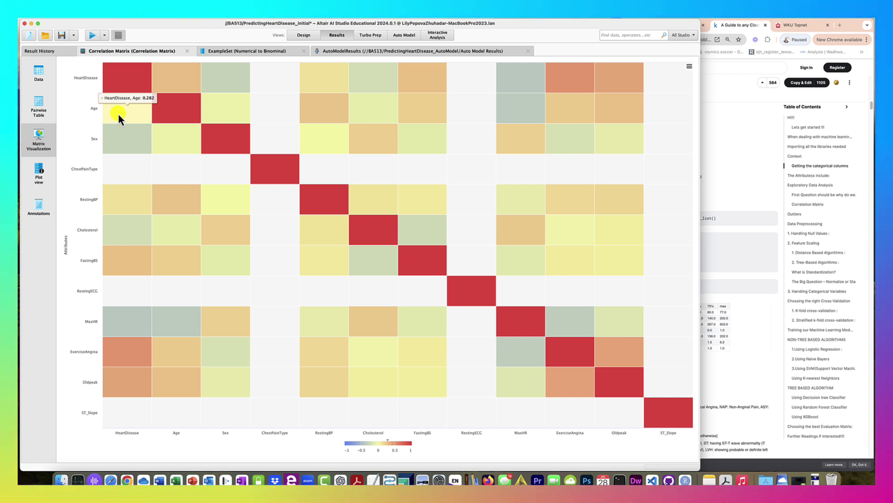
mouse_move(130, 132)
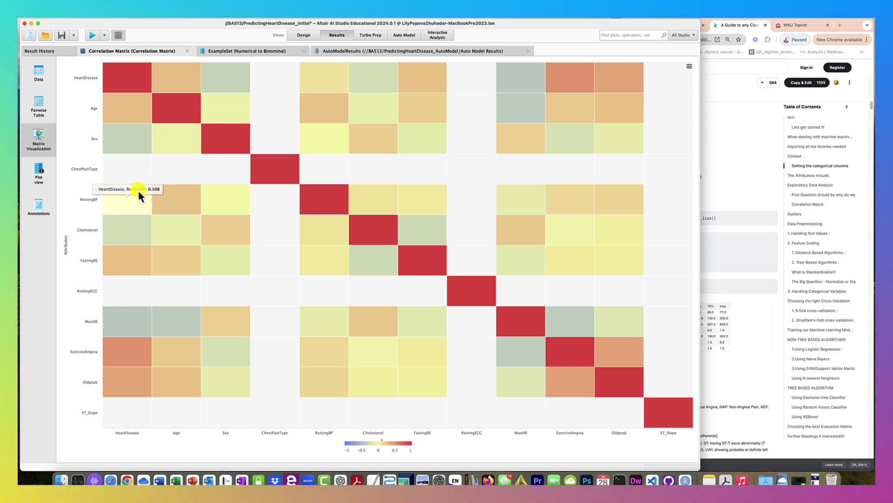
mouse_move(116, 264)
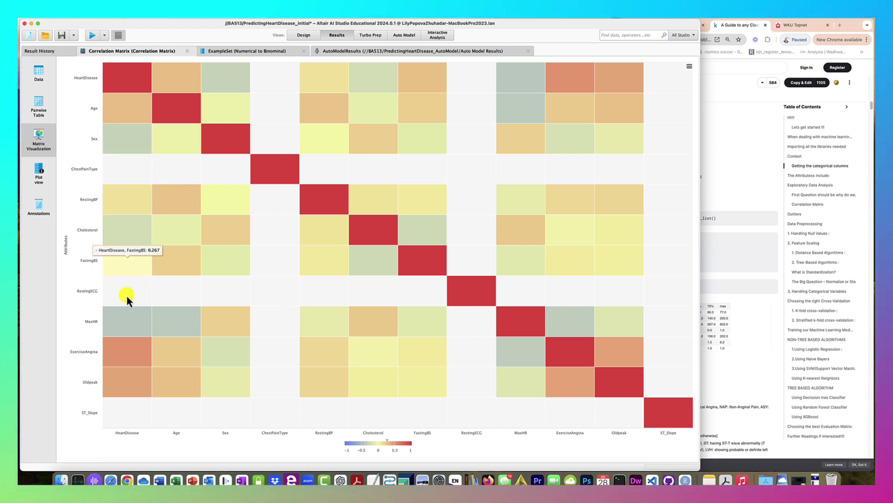
mouse_move(125, 311)
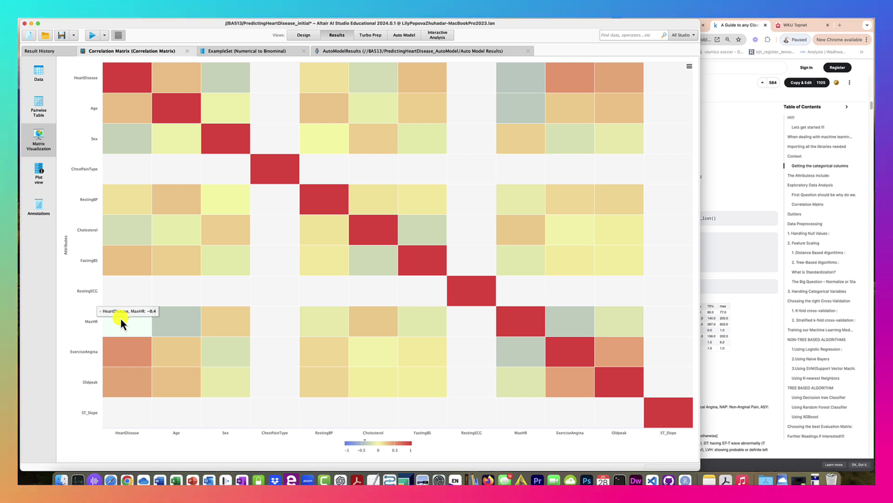
mouse_move(132, 349)
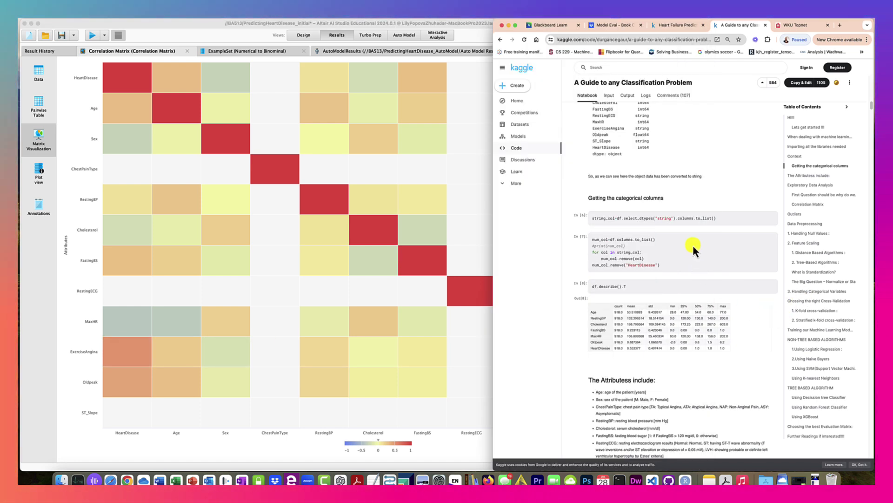
In the browser, go from the classification guide to the start of the Heart Failure Prediction notebook on Kaggle.
scroll(684, 233, up, 1)
scroll(634, 149, up, 20)
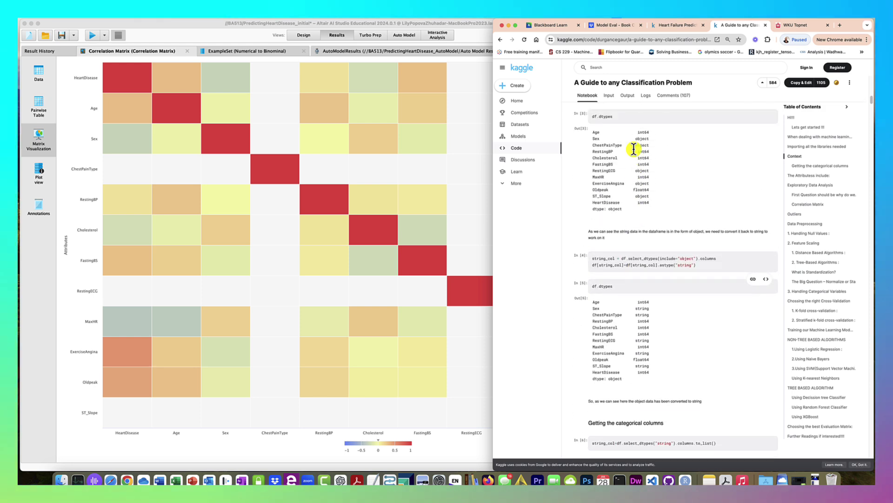
scroll(634, 149, up, 4)
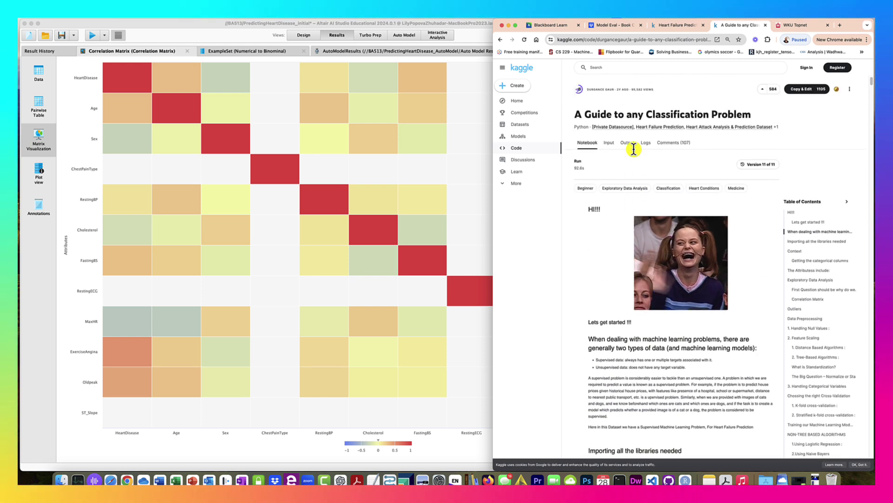
click(681, 23)
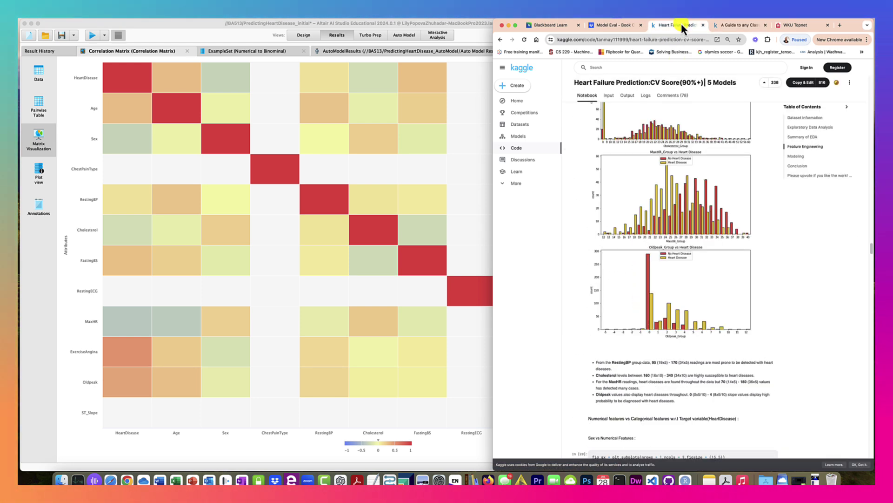
click(502, 40)
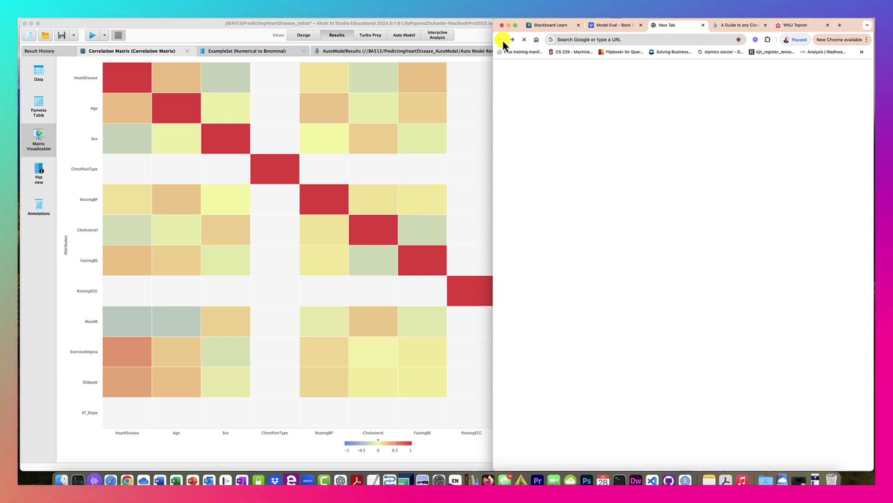
click(512, 40)
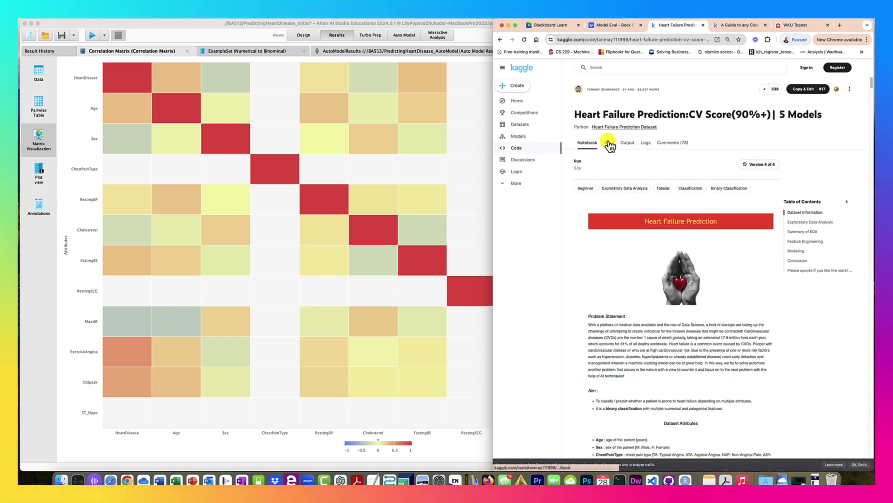
View the Heart Failure Prediction notebook's input data and look through the heart.csv table.
click(608, 143)
scroll(625, 180, down, 1)
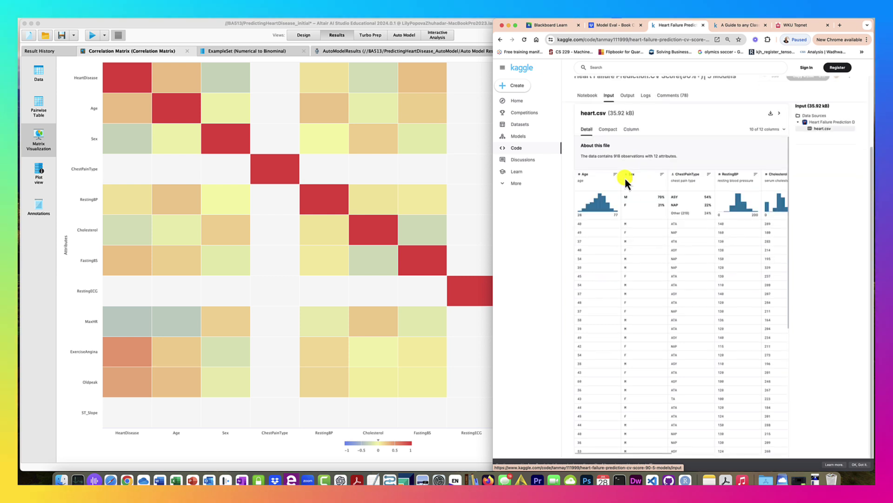
scroll(624, 177, down, 5)
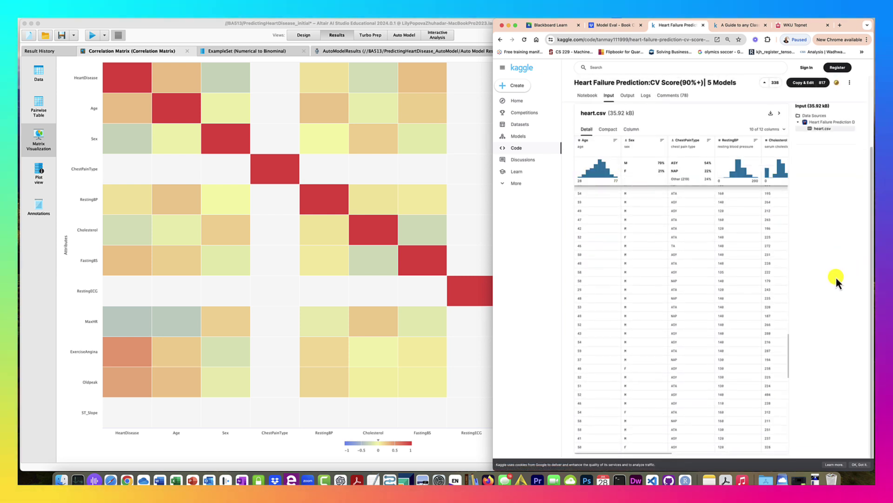
scroll(831, 289, up, 3)
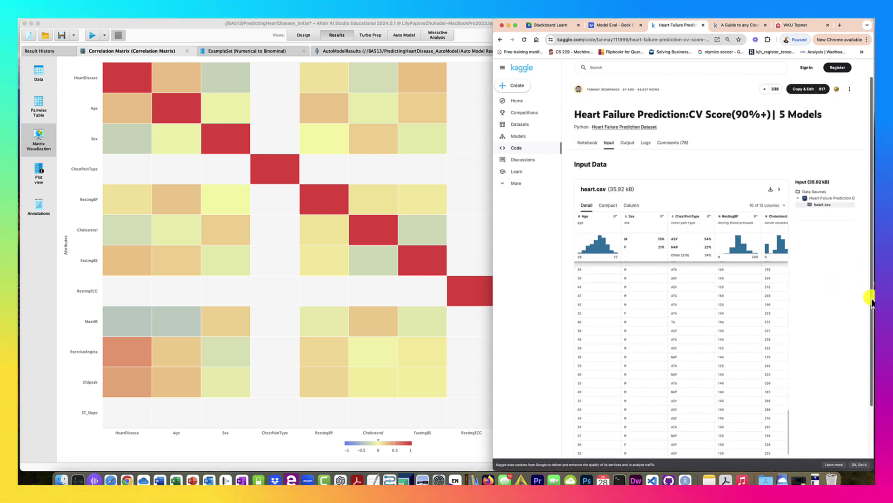
scroll(872, 300, down, 2)
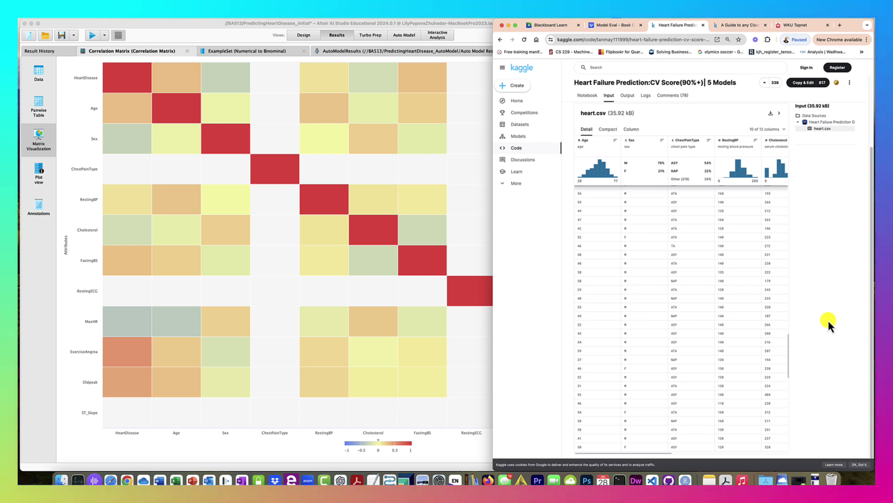
Return to the notebook text and read the Dataset Attributes definitions alongside the correlation heat map.
click(587, 95)
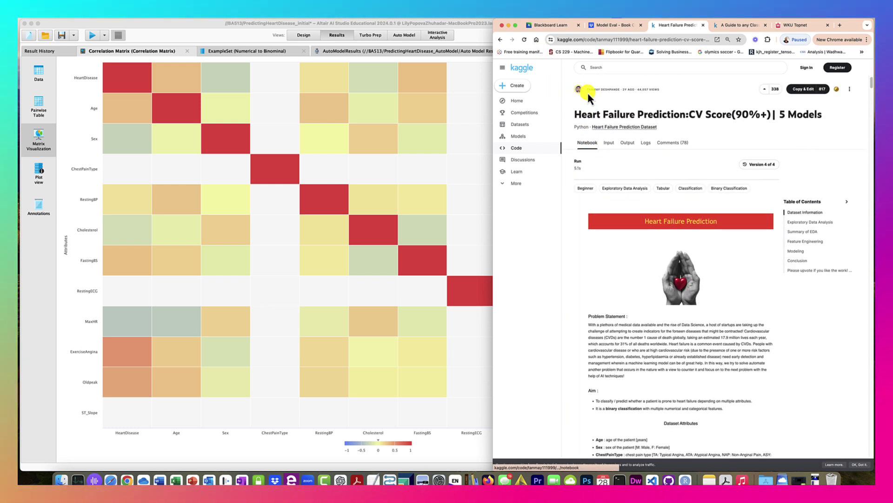
scroll(610, 191, down, 5)
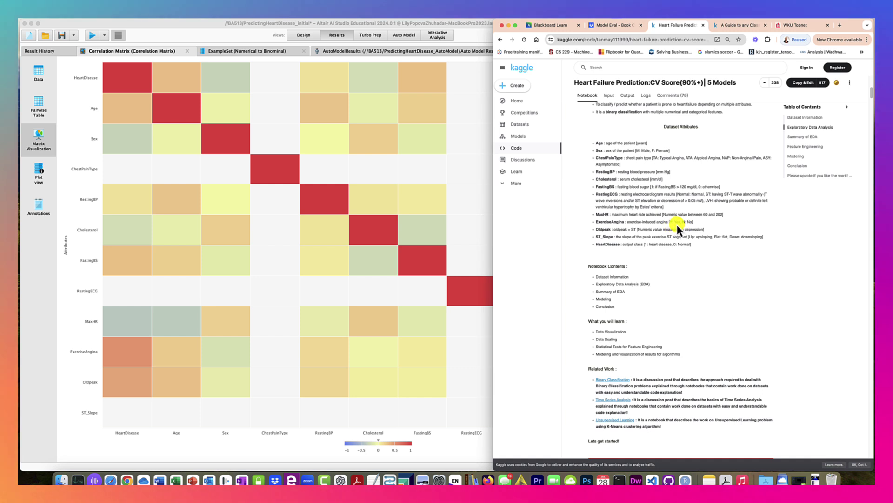
mouse_move(210, 370)
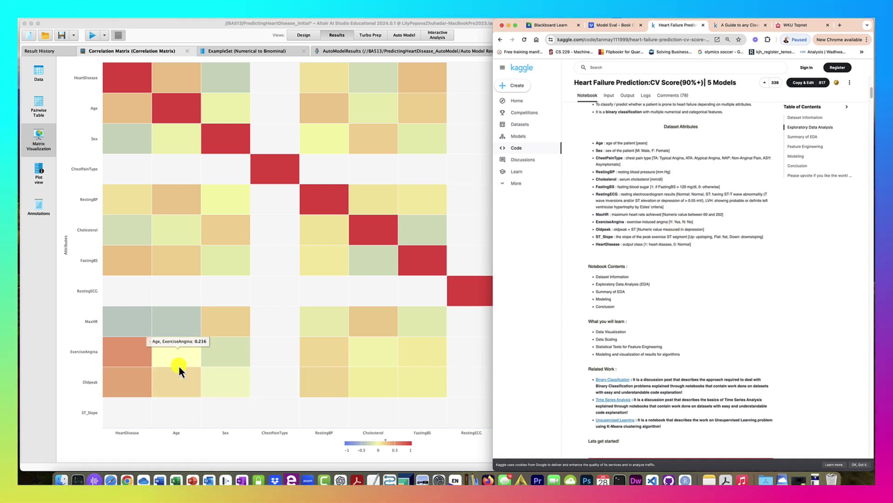
mouse_move(460, 294)
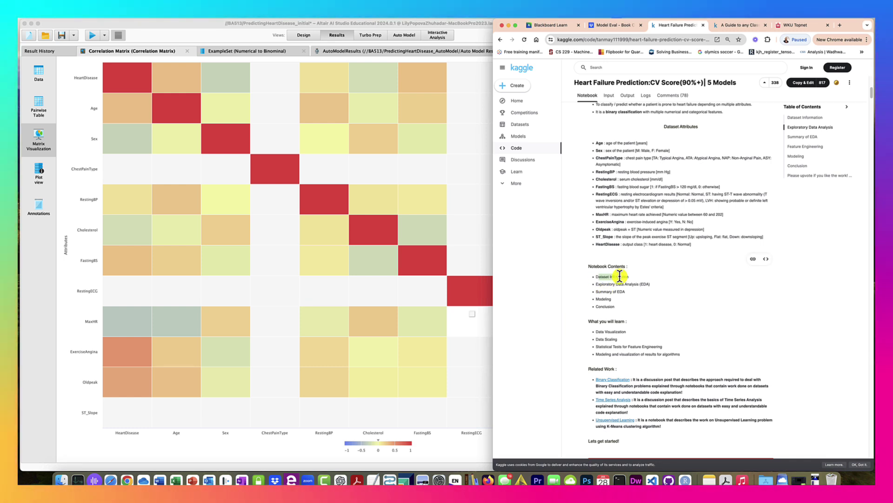
Go over the Notebook Contents list, highlighting its entries, and switch to the A Guide to any Classification Problem notebook.
drag(617, 281, 640, 283)
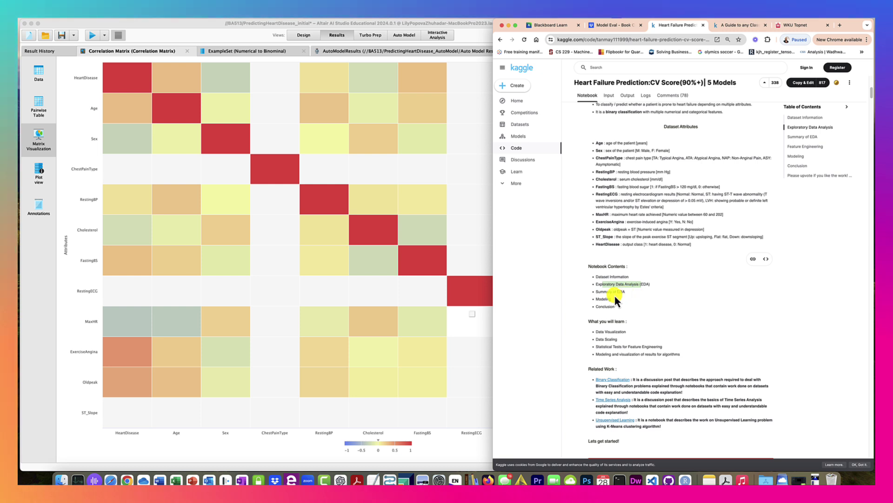
drag(612, 299, 587, 300)
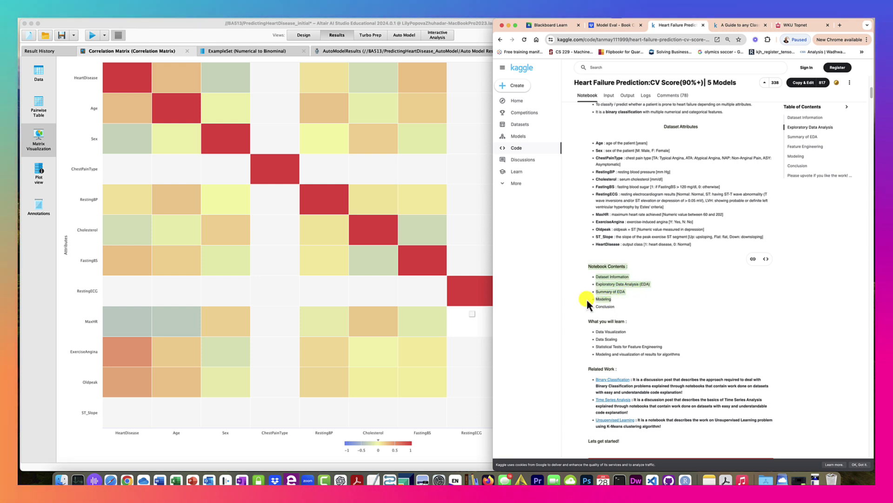
click(641, 303)
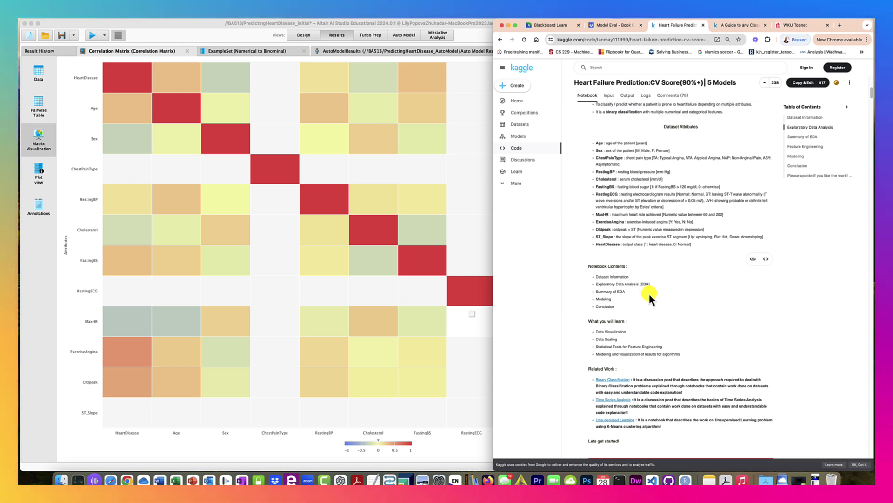
scroll(649, 292, up, 8)
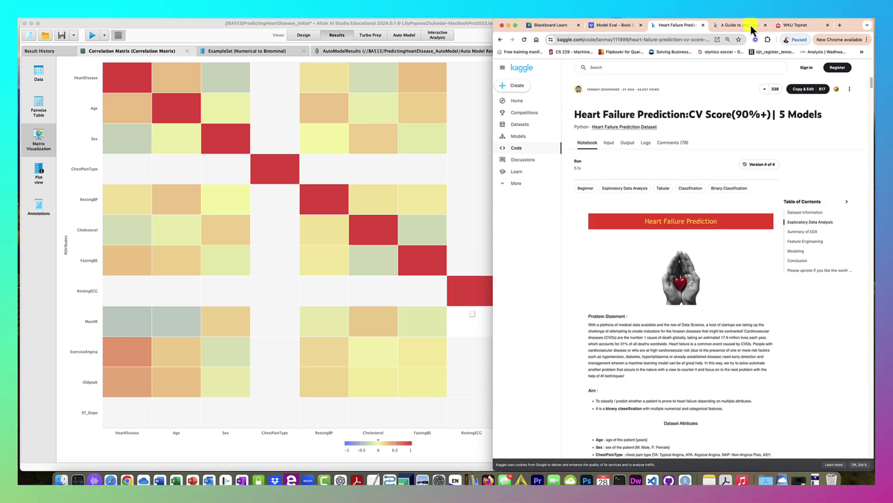
click(741, 26)
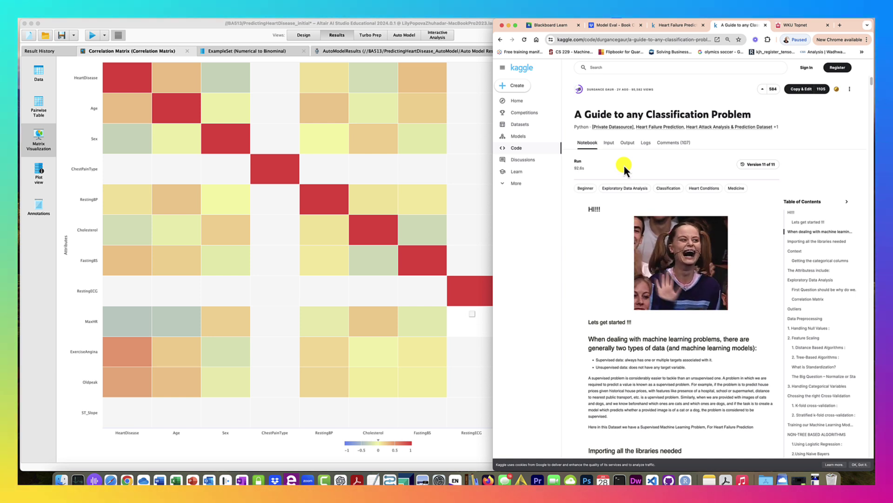
Return to Altair AI Studio and look over the correlation results as a pairwise table, matrix visualization and data table.
scroll(616, 204, down, 3)
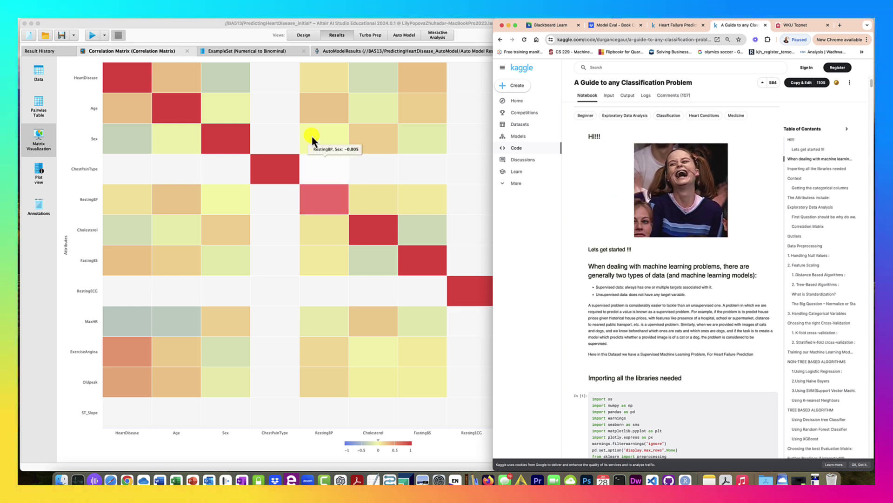
mouse_move(245, 222)
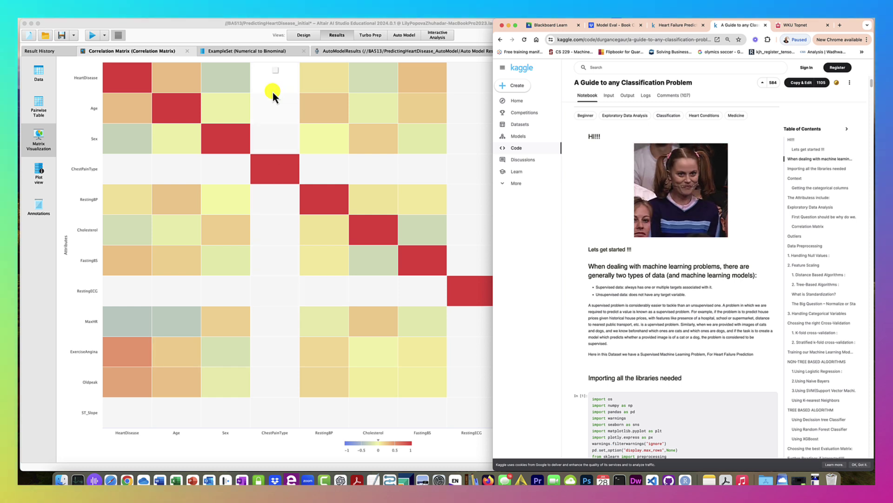
click(33, 108)
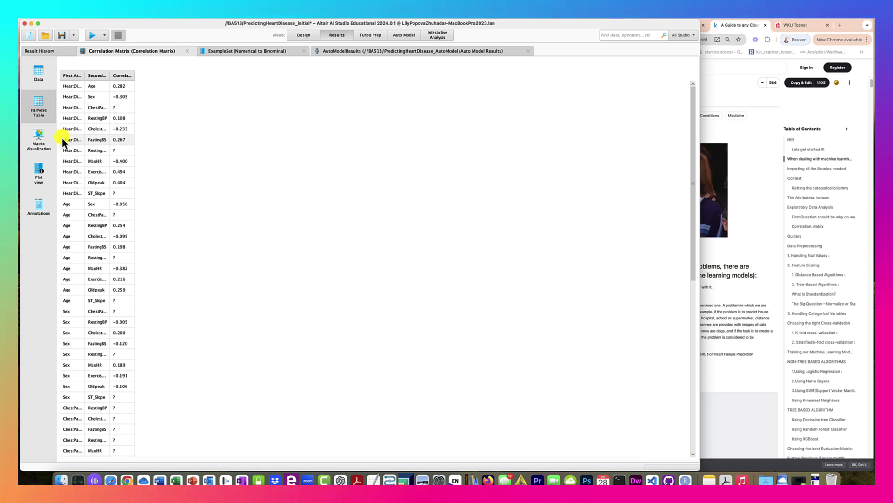
click(41, 139)
click(39, 77)
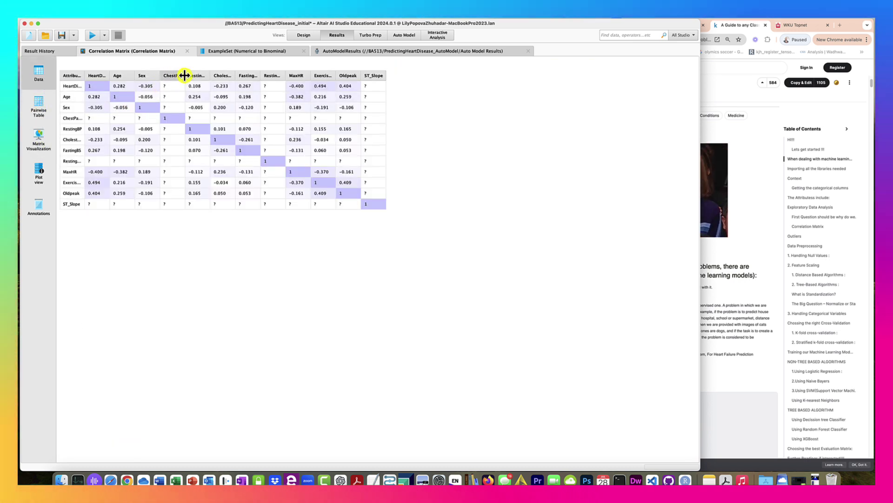
Widen the correlation table's columns, including ChestPainType, RestingECG, ExerciseAngina and ST_Slope, to read their full names and values.
drag(185, 75, 227, 75)
drag(161, 75, 177, 75)
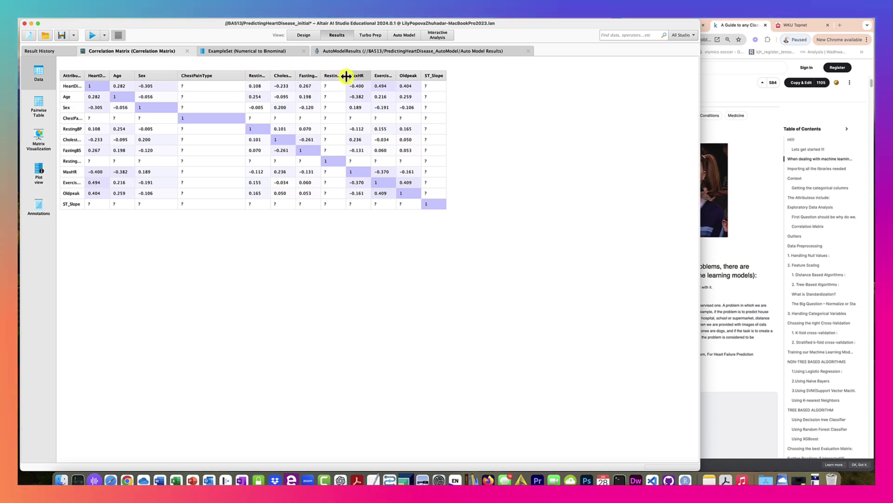
drag(346, 76, 390, 76)
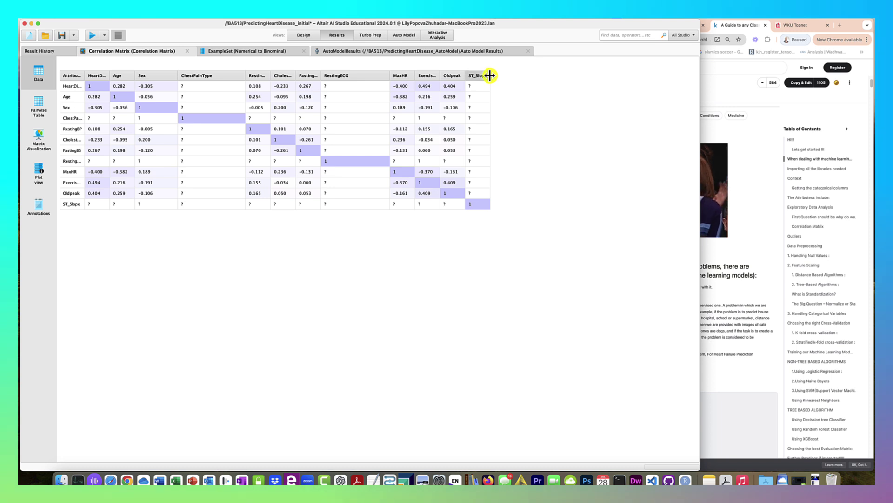
drag(490, 76, 551, 77)
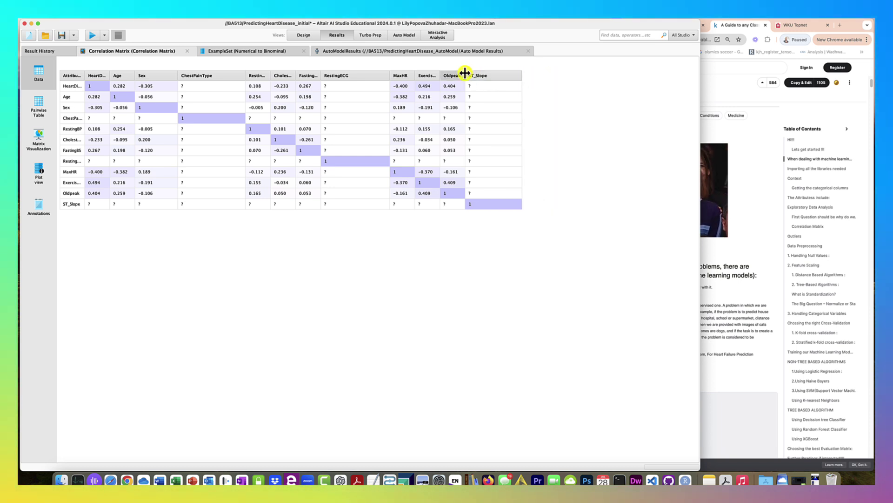
drag(465, 73, 443, 74)
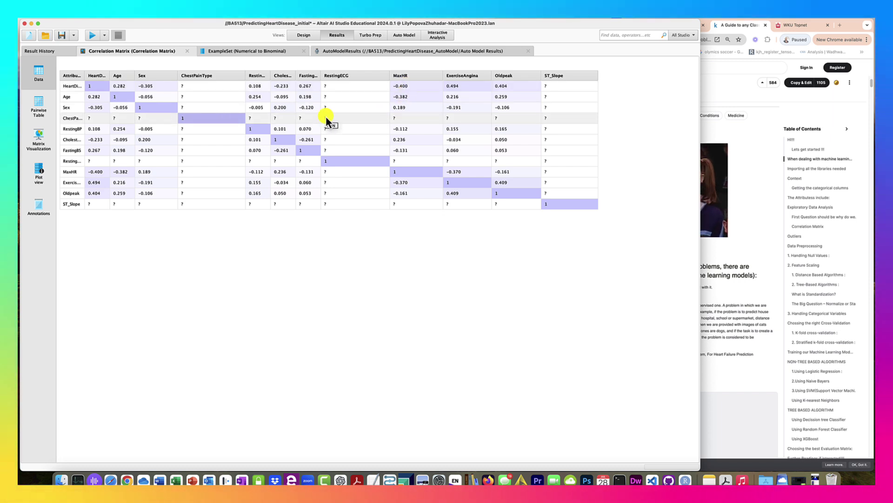
Insert the Nominal to Numerical operator between Numerical to Binominal and Correlation Matrix, and save and rerun the process.
click(302, 34)
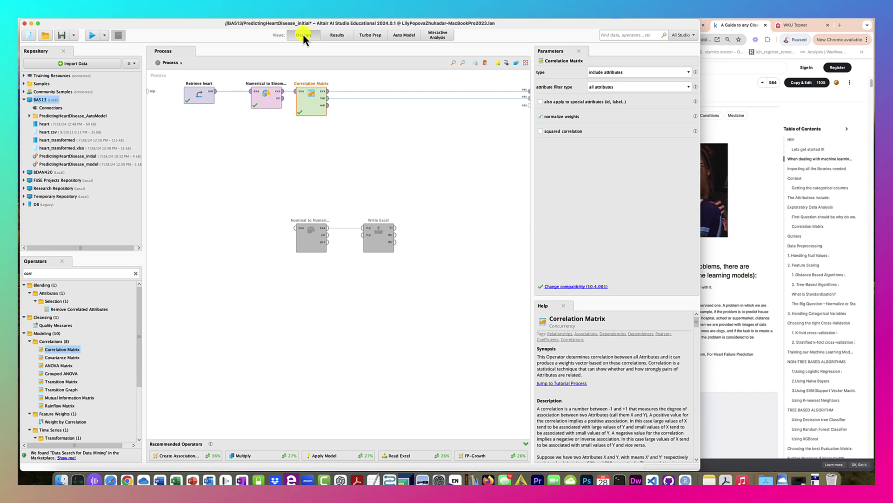
drag(320, 108, 432, 108)
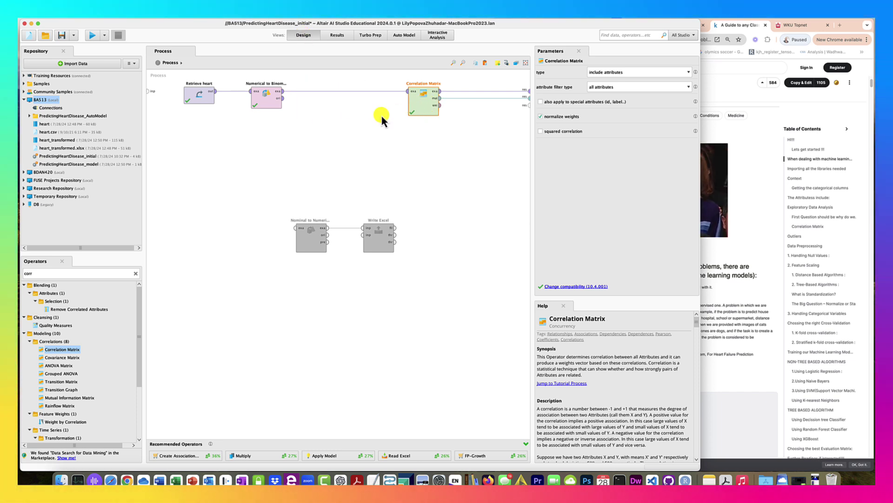
click(315, 245)
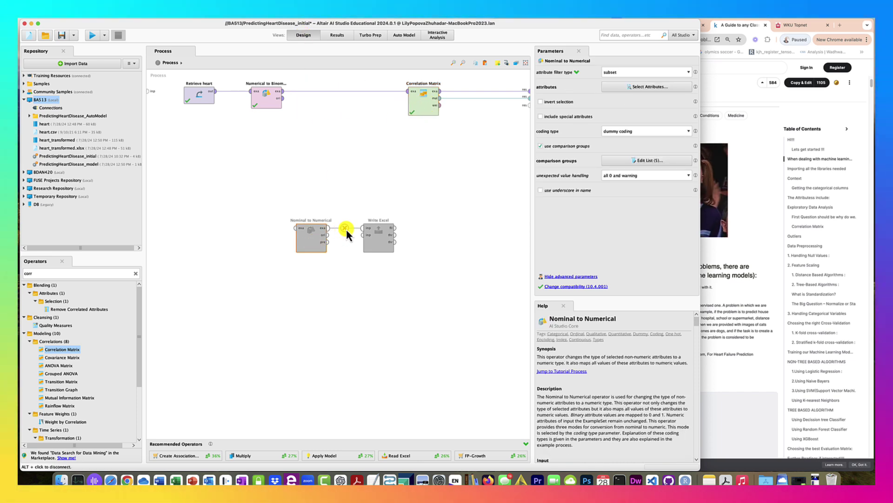
drag(305, 238, 327, 100)
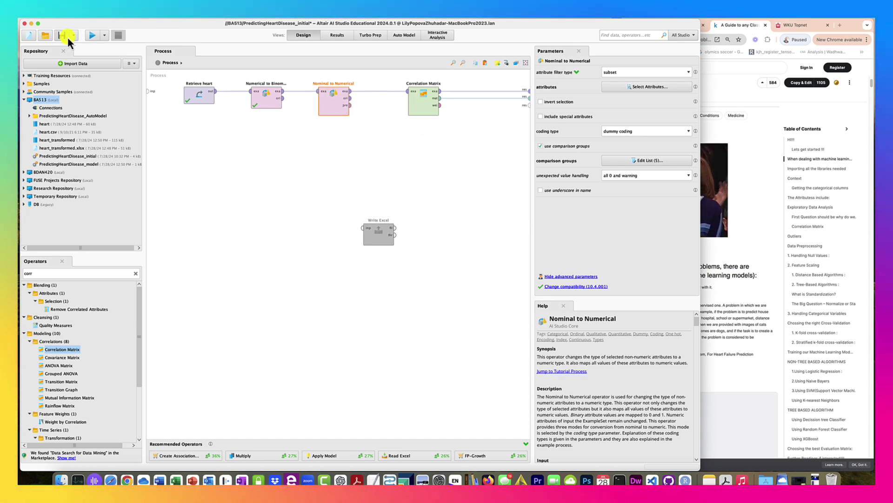
click(92, 36)
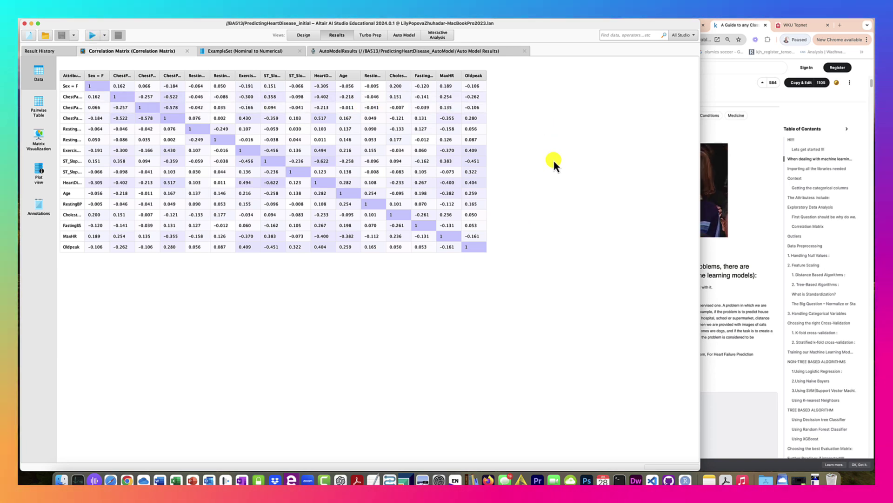
Examine the new correlation matrix as a table with wider MaxHR and Oldpeak columns and as a heat map.
mouse_move(486, 77)
mouse_down()
mouse_move(513, 77)
mouse_move(480, 75)
mouse_up()
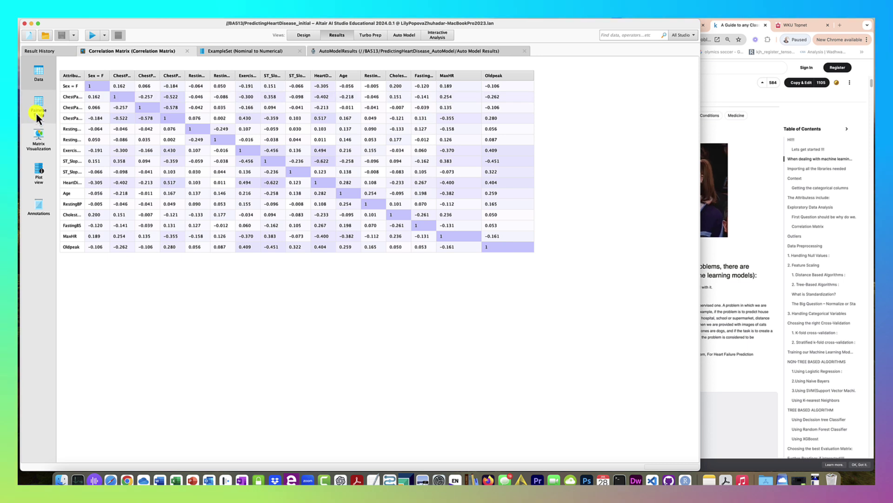
click(38, 138)
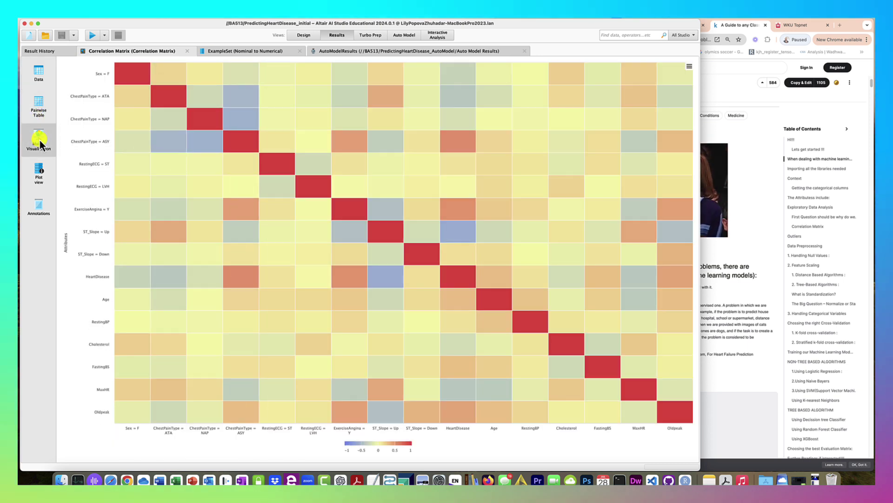
mouse_move(171, 282)
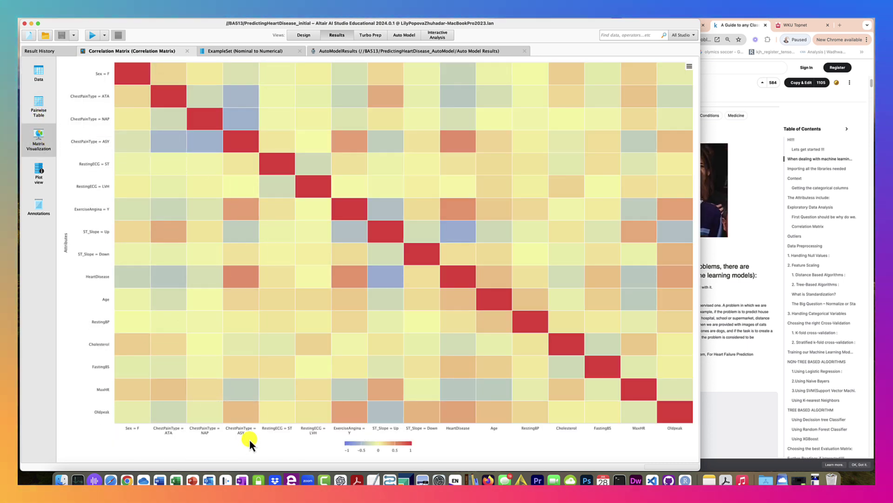
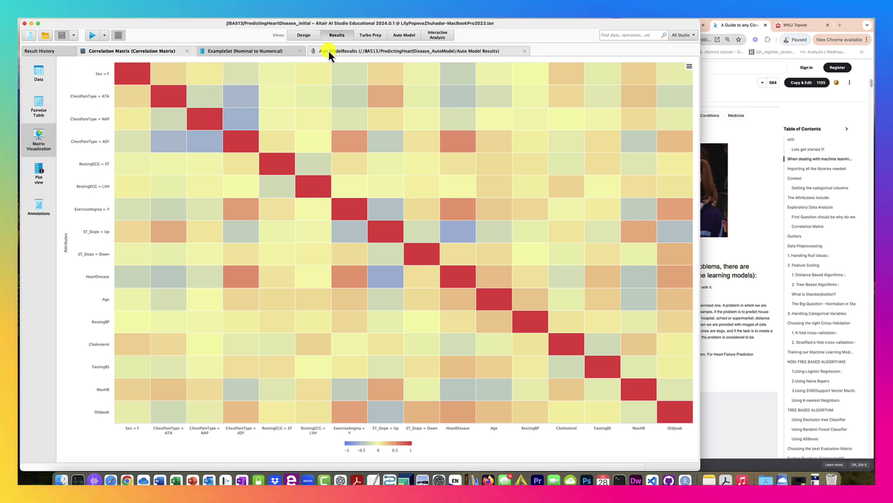
Open the visualizations of the Nominal to Numerical ExampleSet and look through the columns available for the X-axis.
click(37, 76)
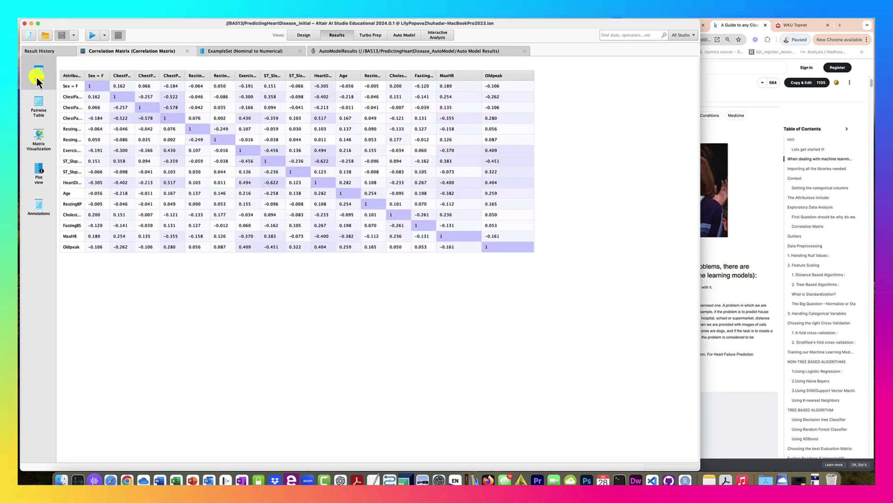
click(254, 52)
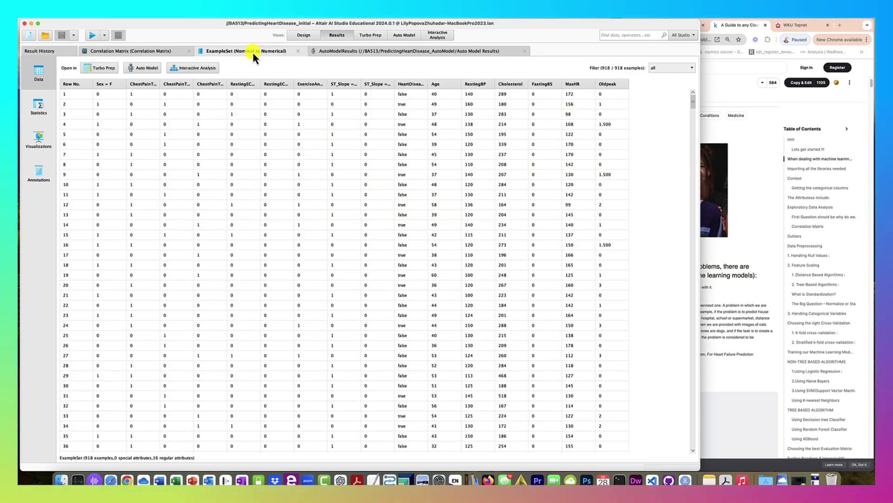
click(37, 141)
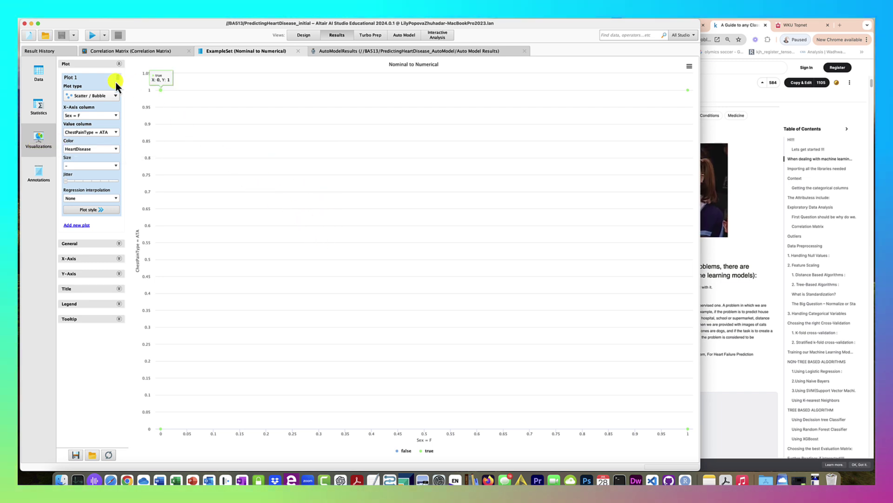
click(115, 115)
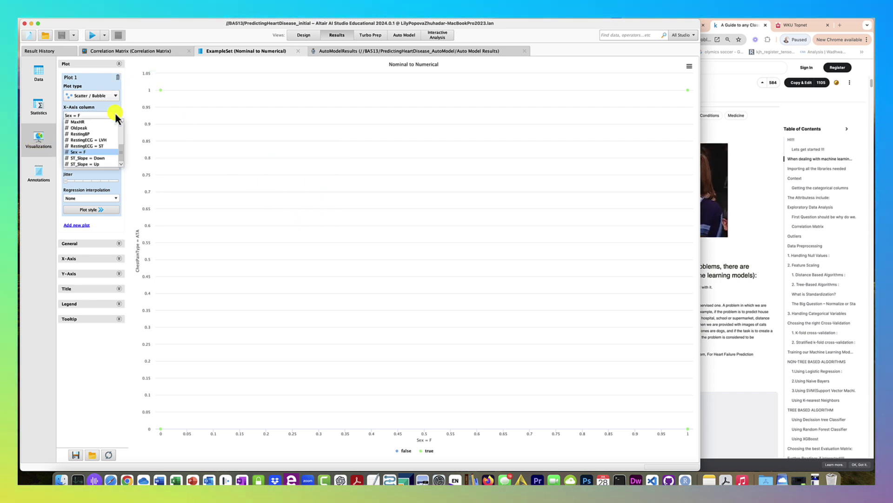
scroll(120, 149, up, 3)
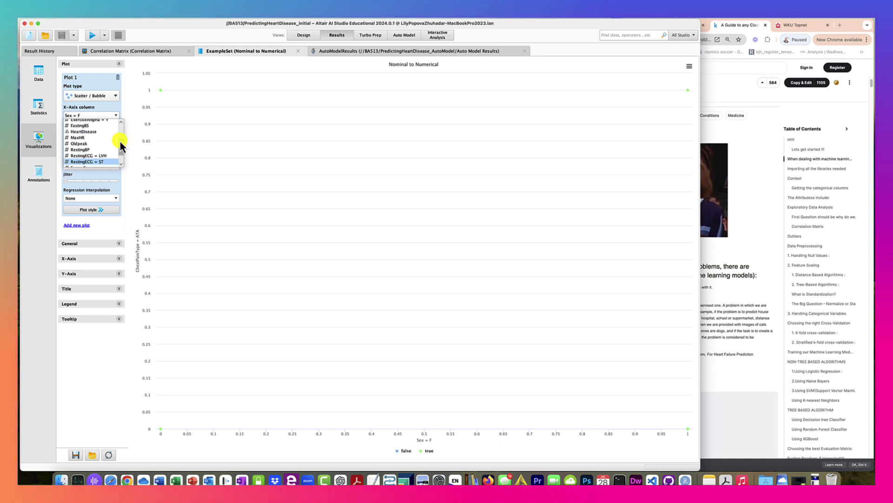
scroll(120, 142, up, 5)
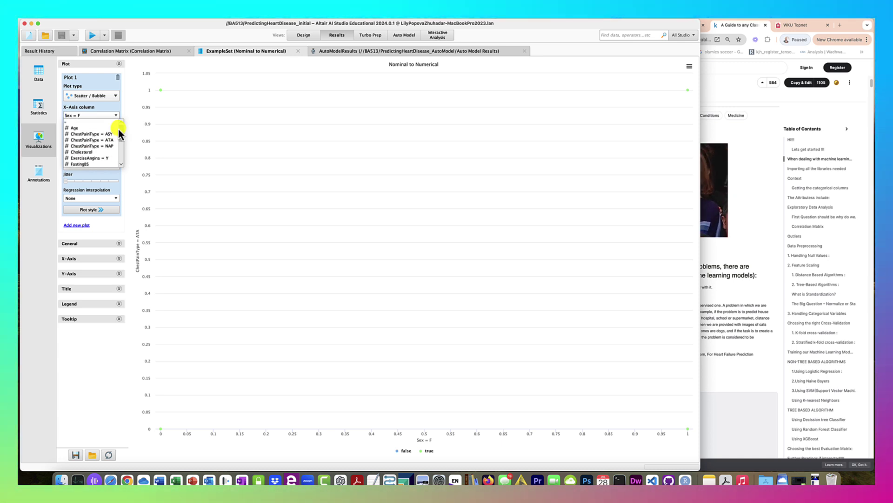
scroll(120, 140, down, 4)
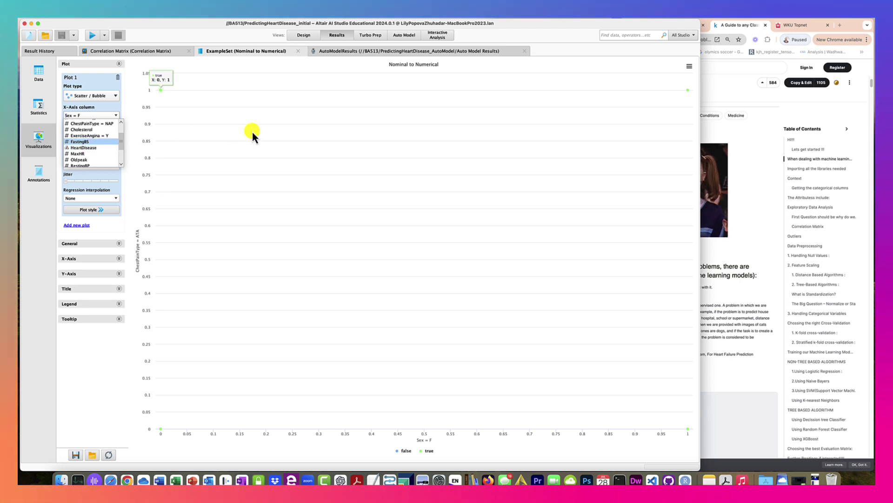
click(104, 116)
Change the plot type to Scatter Matrix and select all available attributes as its value columns.
click(102, 96)
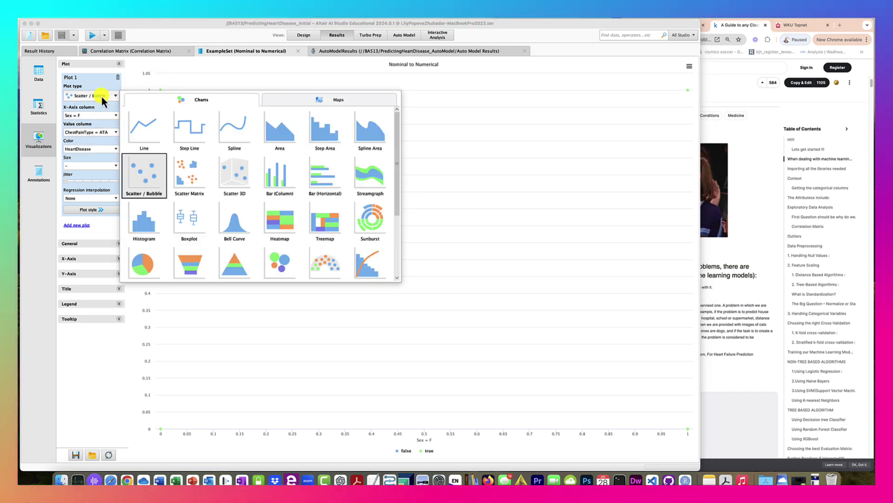
click(191, 178)
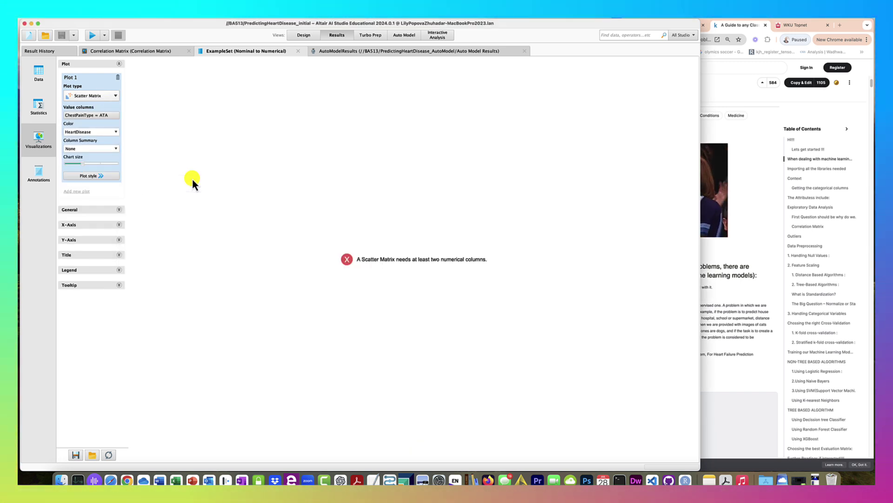
click(102, 116)
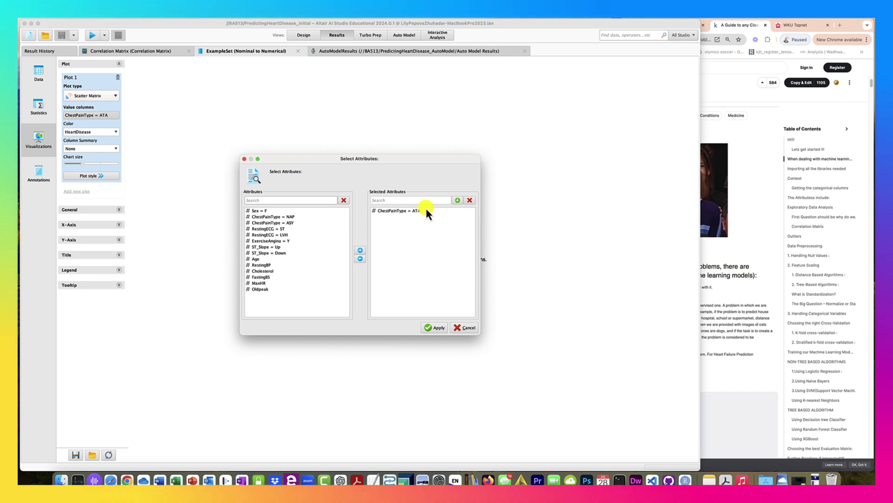
click(360, 259)
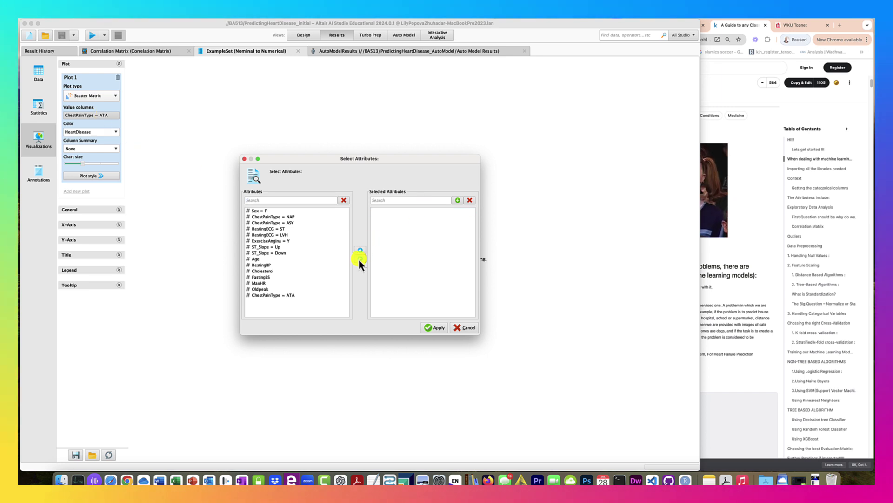
click(261, 211)
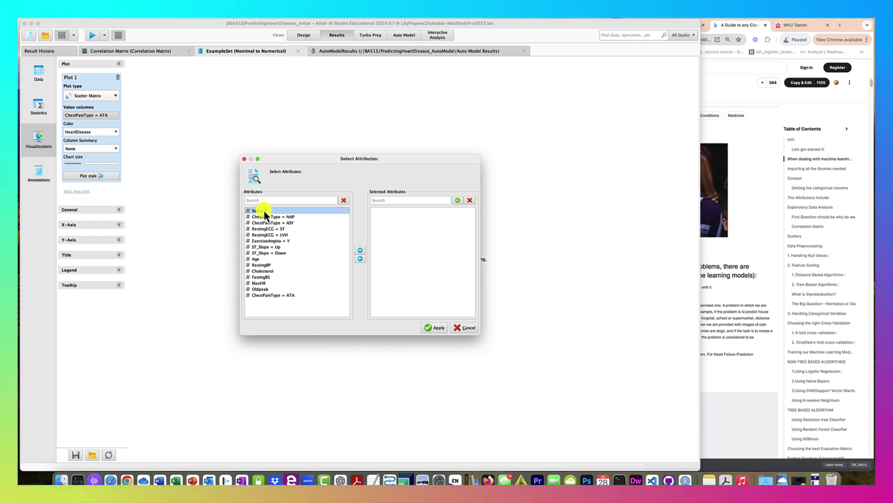
shift+click(269, 294)
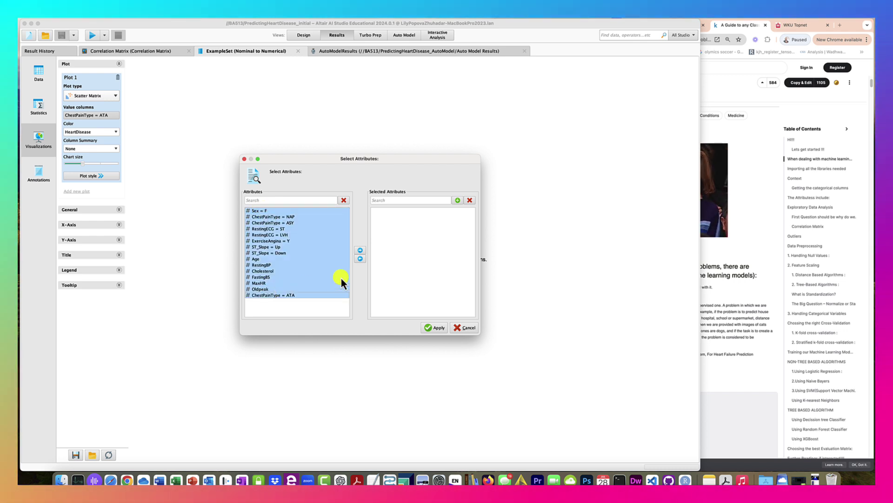
click(362, 250)
click(436, 327)
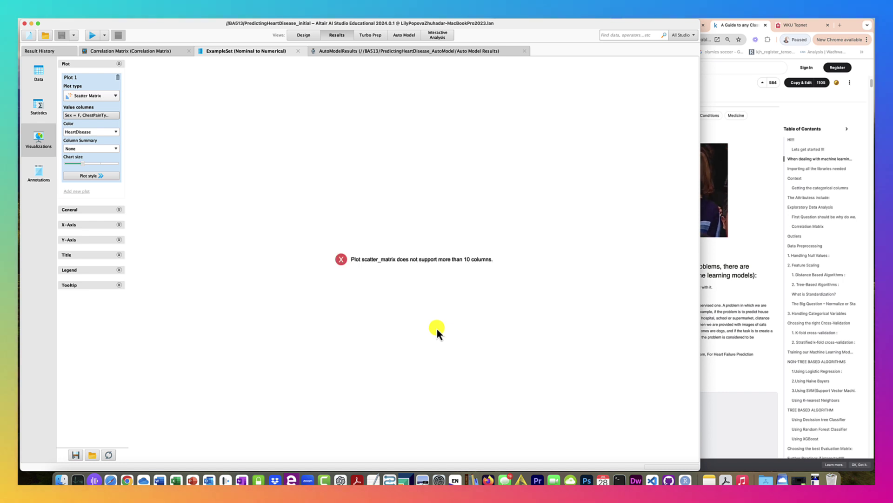
Clear the scatter matrix's color column and look through its plot style options and the available chart types.
click(116, 132)
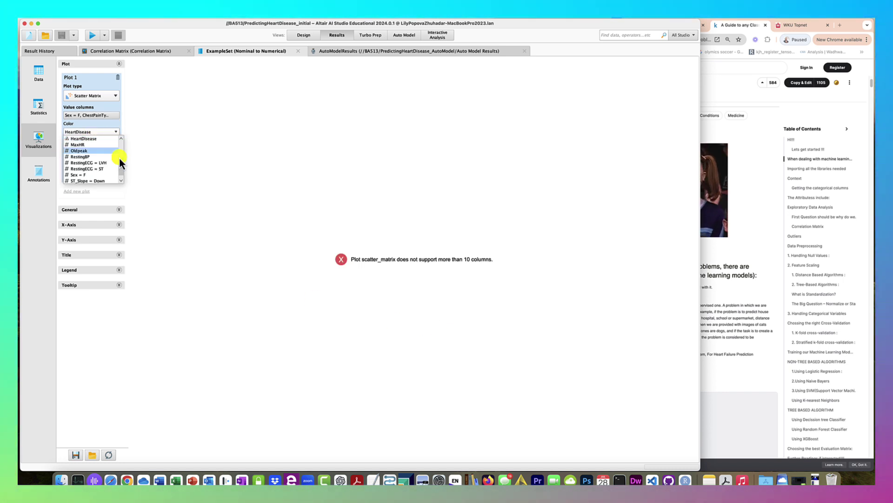
scroll(121, 140, up, 3)
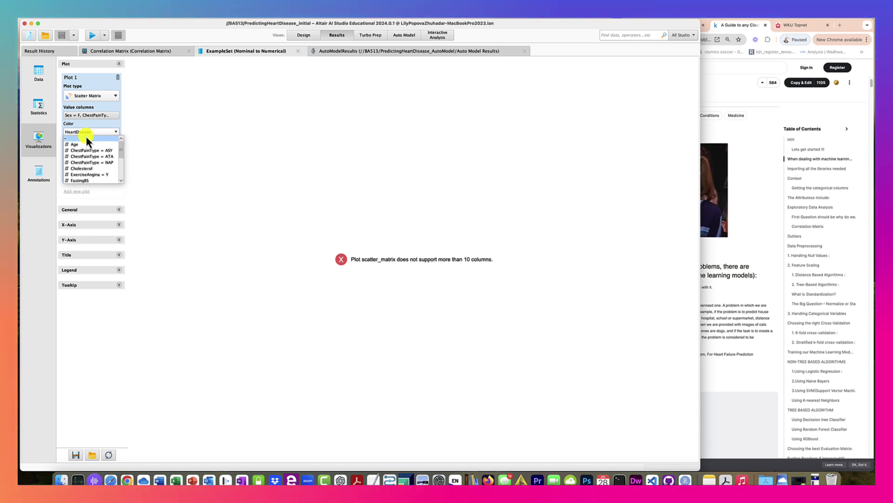
click(93, 138)
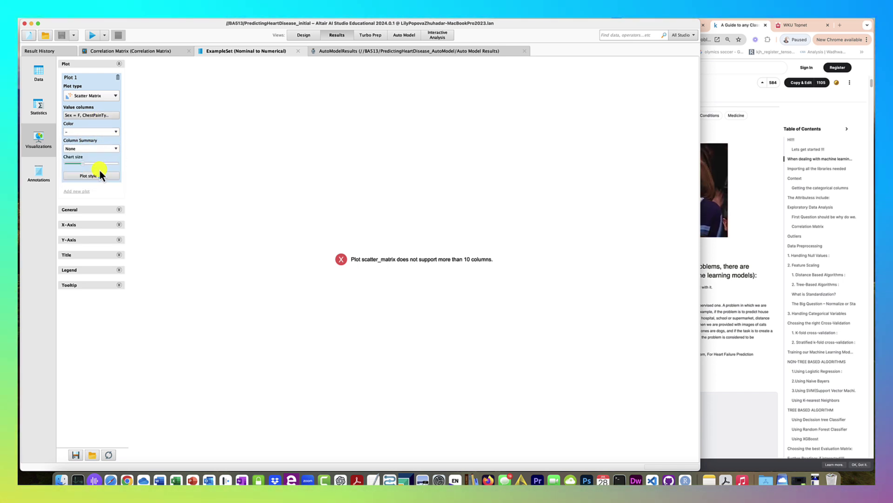
click(96, 175)
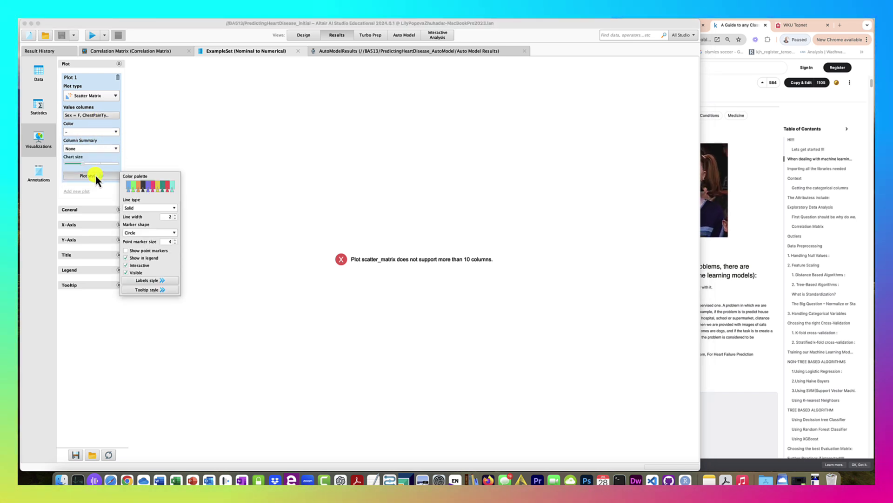
click(109, 93)
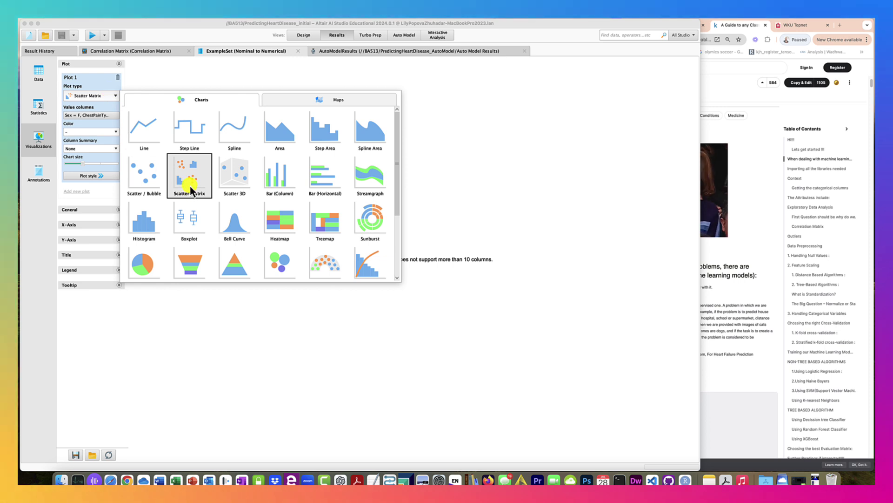
Reduce the scatter matrix's value columns to Age, RestingBP, Cholesterol, FastingBS, MaxHR and Oldpeak, and apply the selection.
click(95, 115)
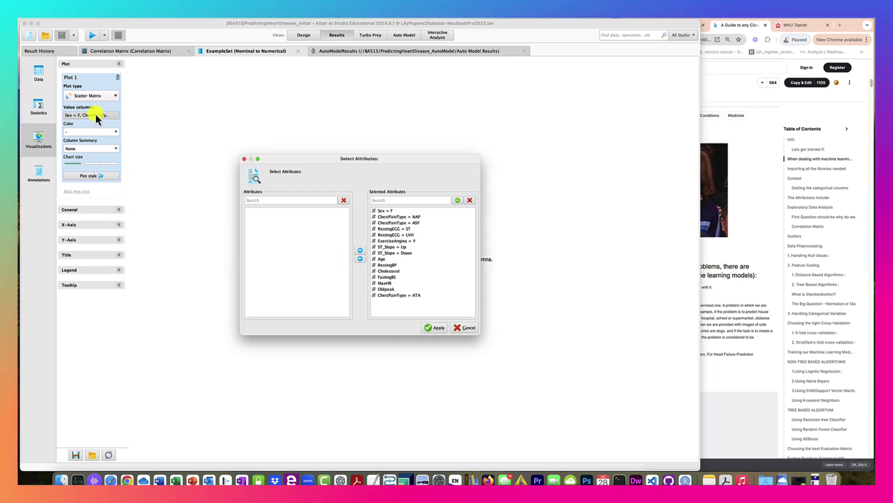
click(360, 259)
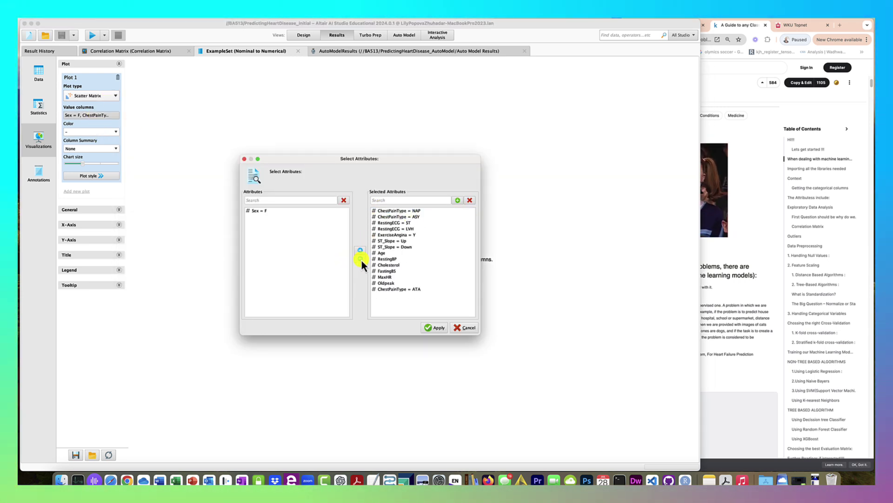
shift+click(417, 234)
shift+click(413, 247)
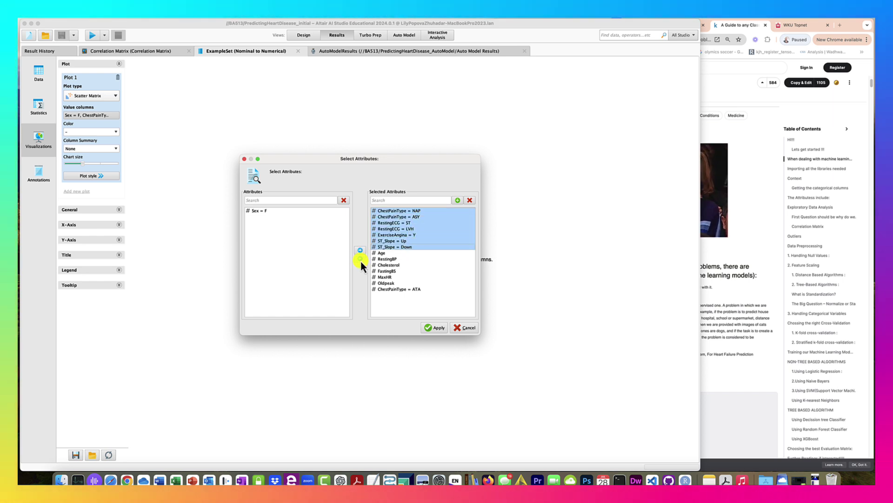
click(360, 259)
click(409, 247)
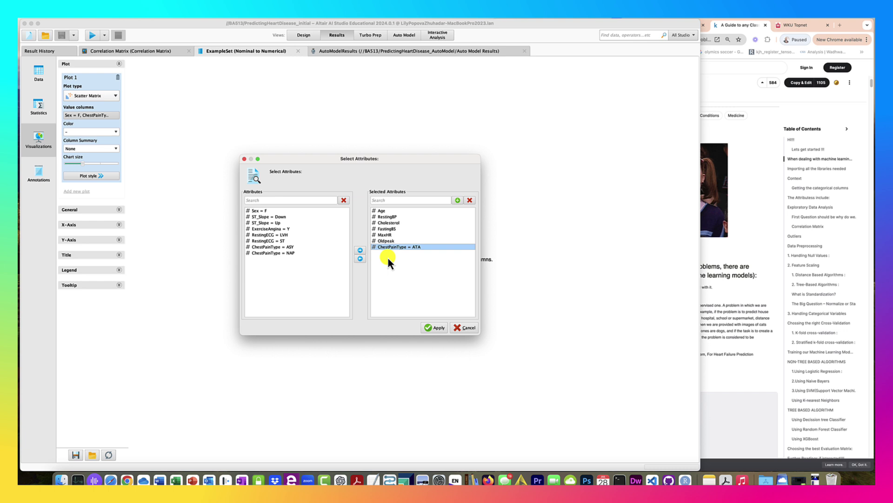
click(359, 259)
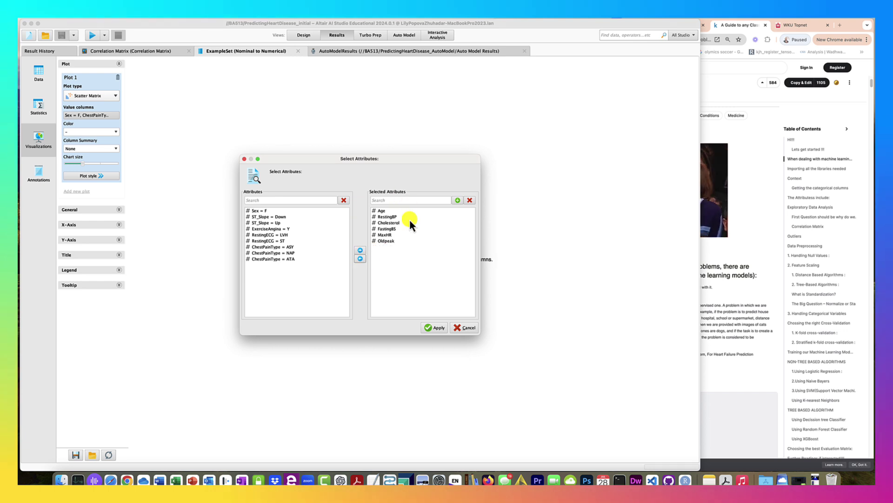
click(437, 328)
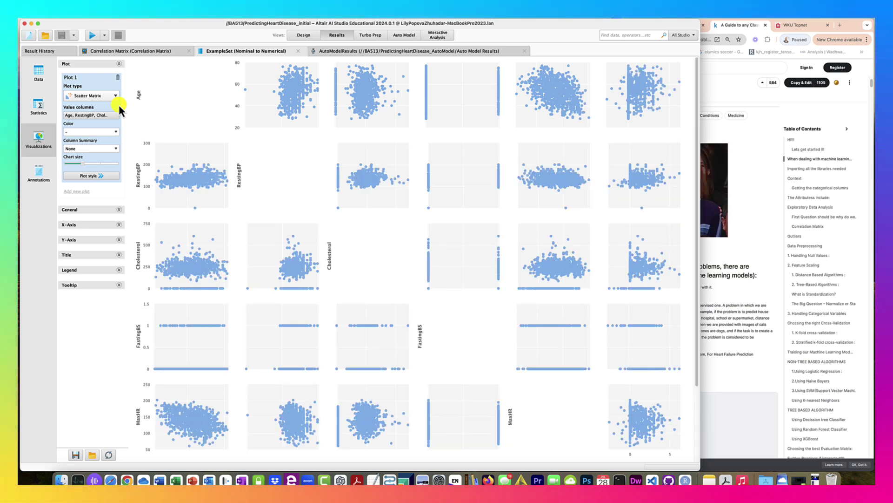
Color the scatter matrix by HeartDisease.
click(115, 131)
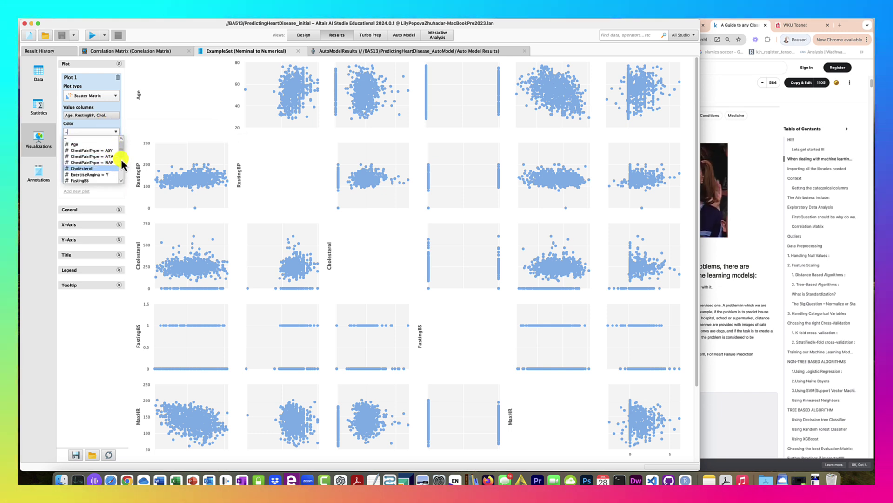
scroll(116, 168, down, 5)
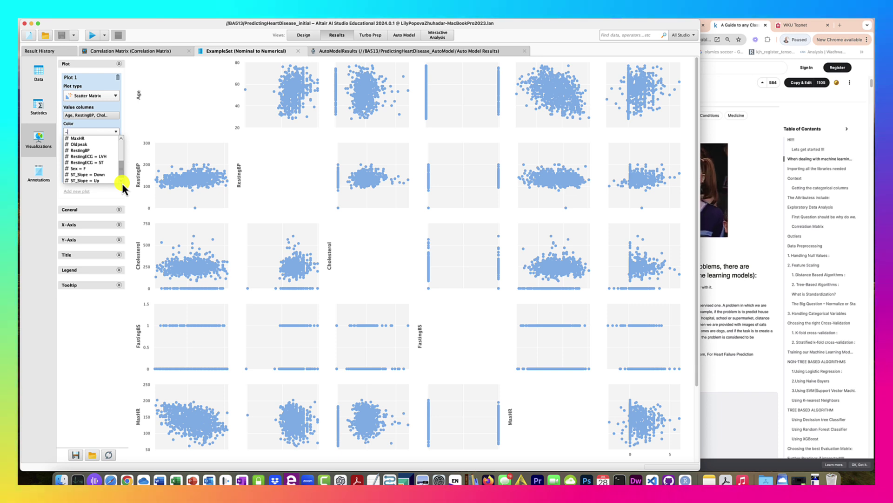
scroll(119, 176, up, 3)
click(97, 164)
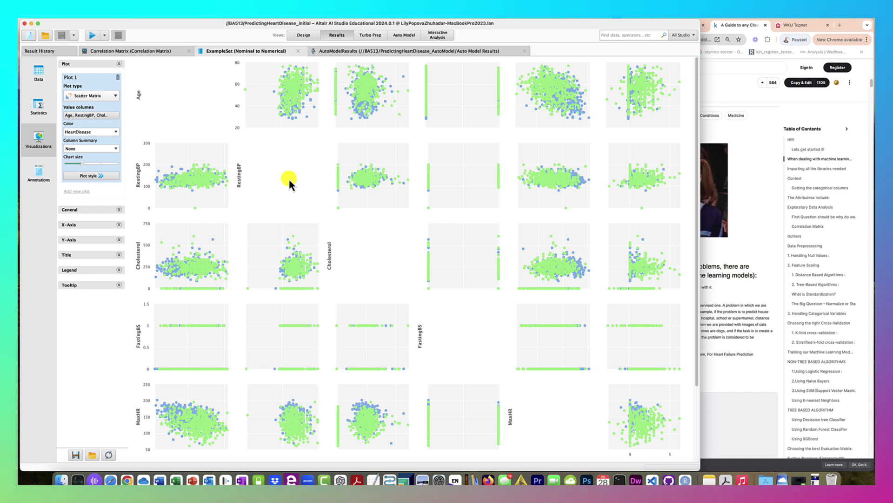
Widen the application window and examine the pairwise plots across all rows of the scatter matrix.
scroll(289, 181, down, 4)
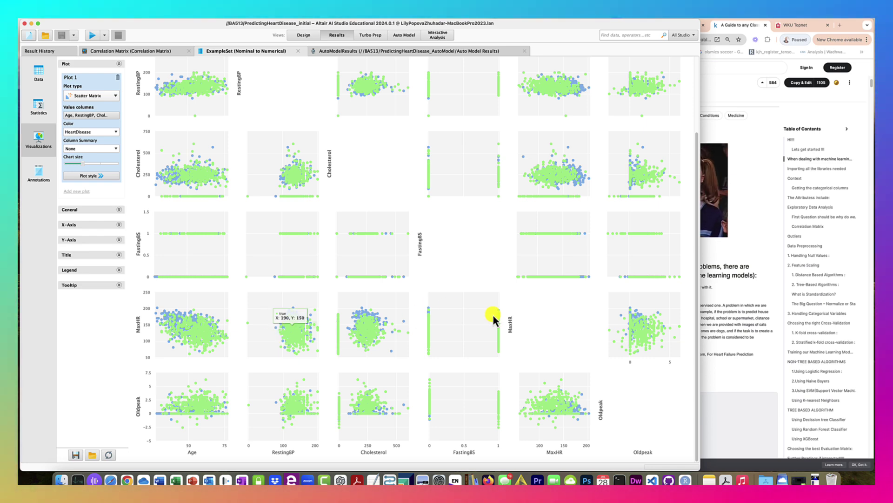
scroll(652, 373, up, 1)
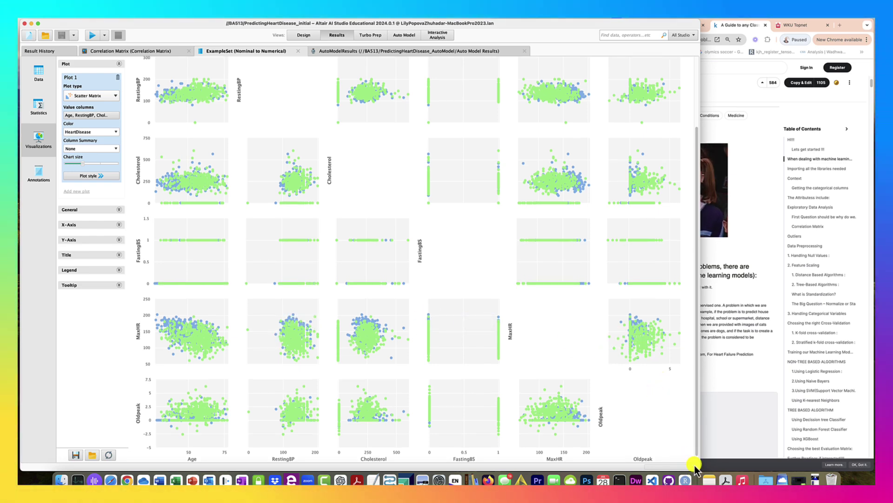
drag(697, 468, 673, 475)
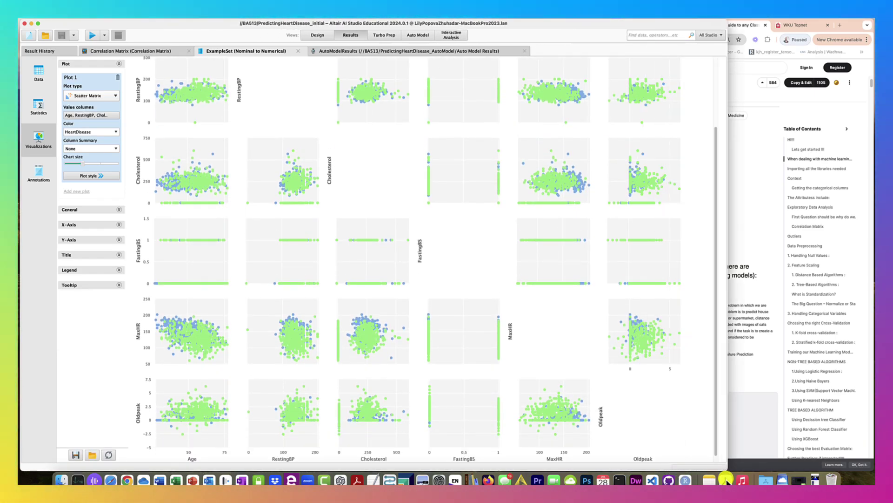
scroll(294, 239, up, 2)
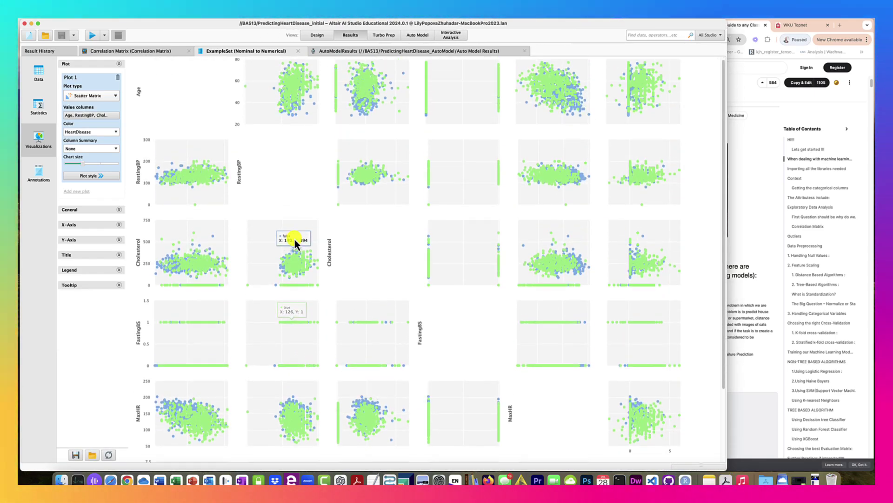
scroll(294, 237, down, 2)
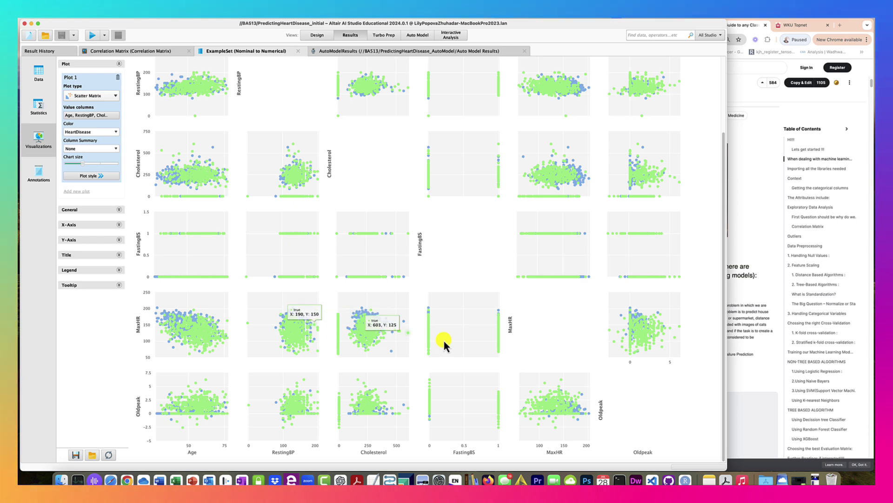
scroll(565, 365, up, 4)
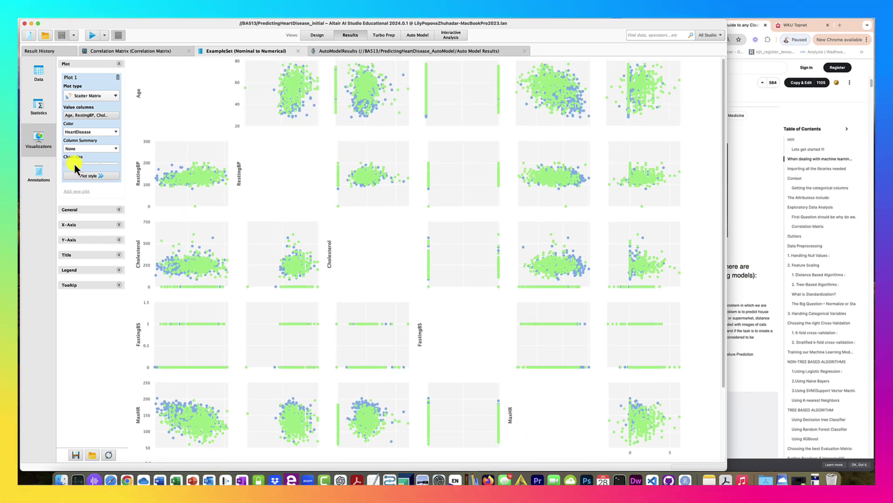
Reduce the scatter matrix's chart size and set its column summary to Histogram.
click(73, 163)
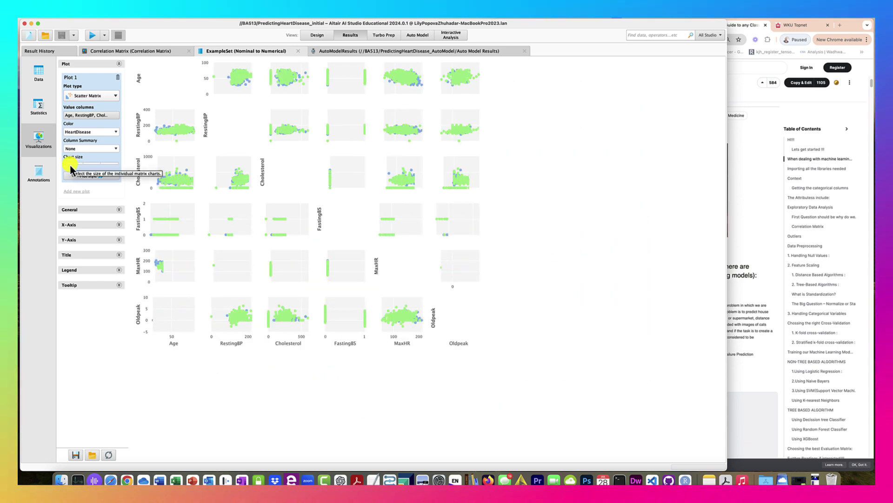
click(116, 149)
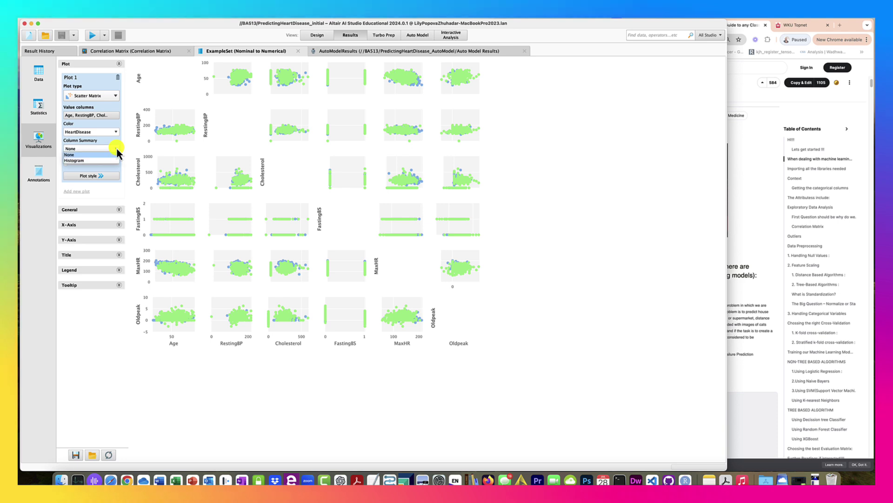
click(88, 160)
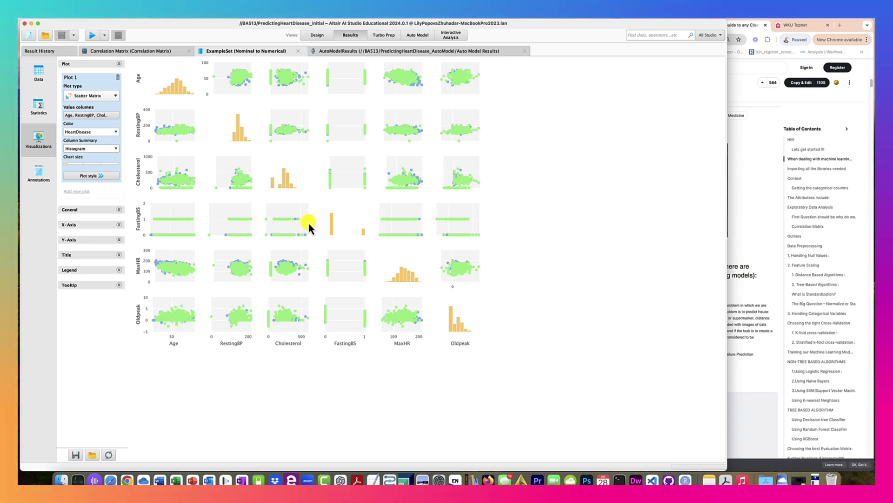
Return to the process design, open PredictingHeartDisease_model and delete its Retrieve heart_transformed operator.
click(319, 36)
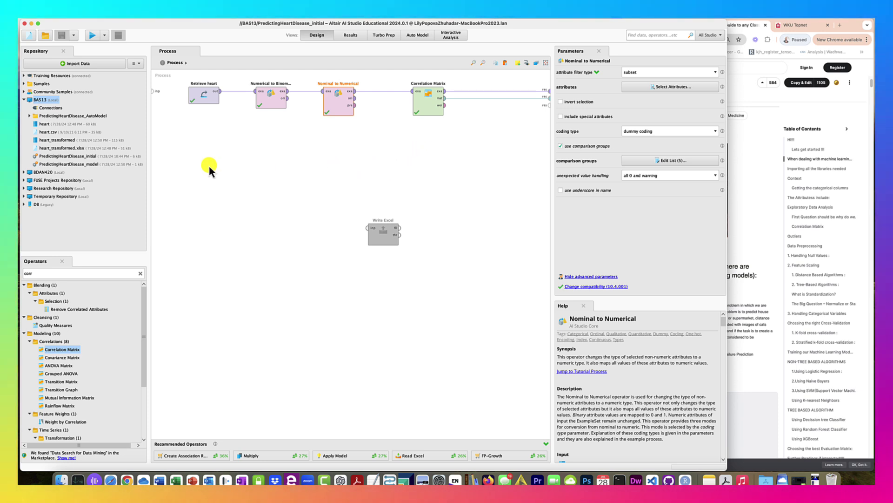
double_click(76, 164)
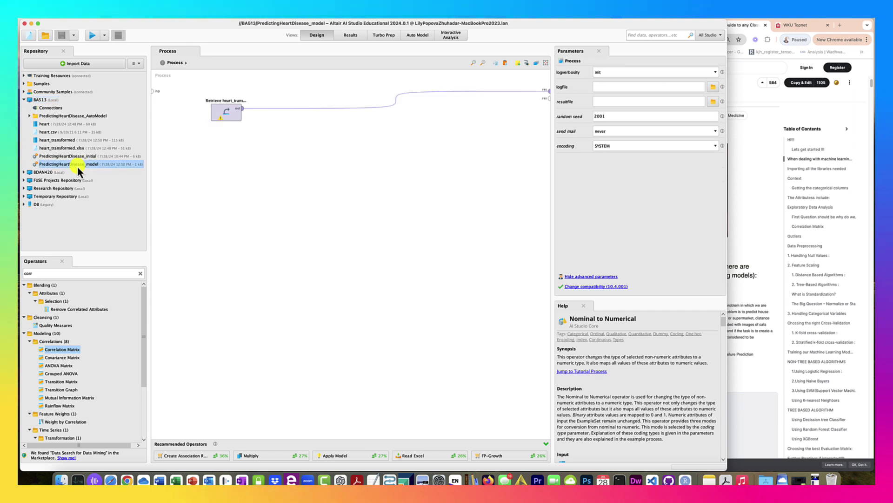
click(234, 115)
right_click(235, 116)
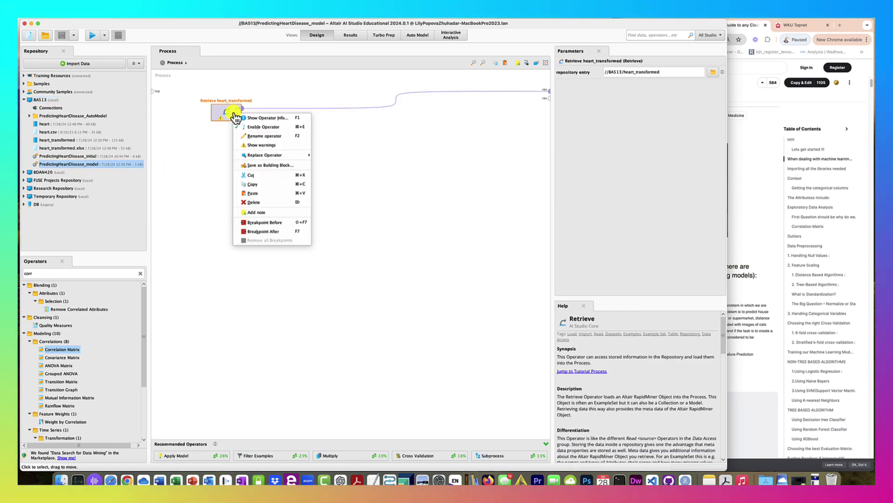
click(253, 203)
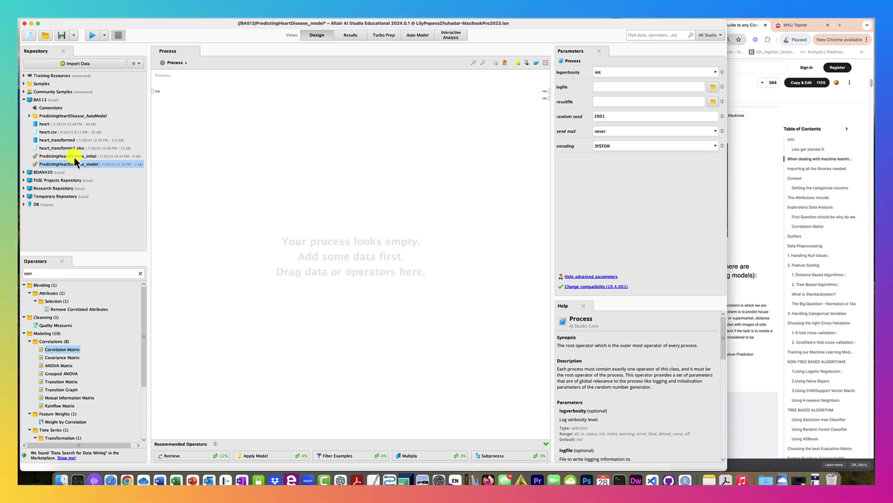
Reopen the PredictingHeartDisease_initial process, discarding the changes to PredictingHeartDisease_model.
click(69, 157)
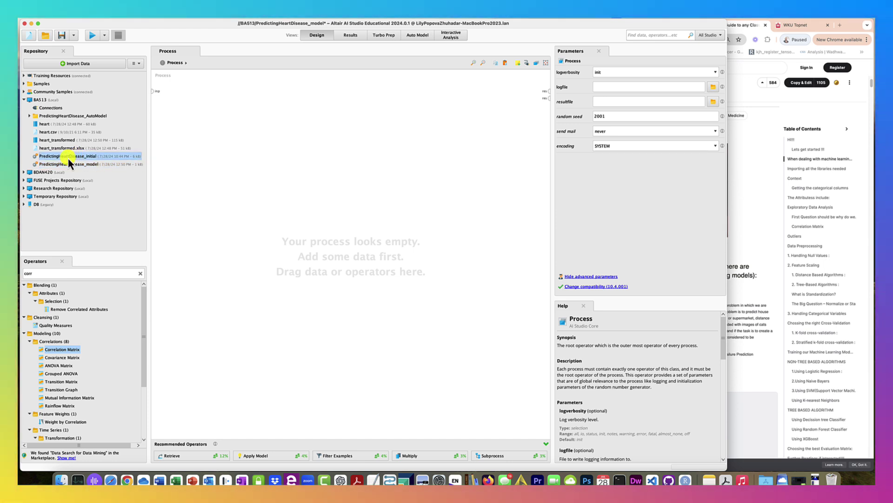
double_click(69, 157)
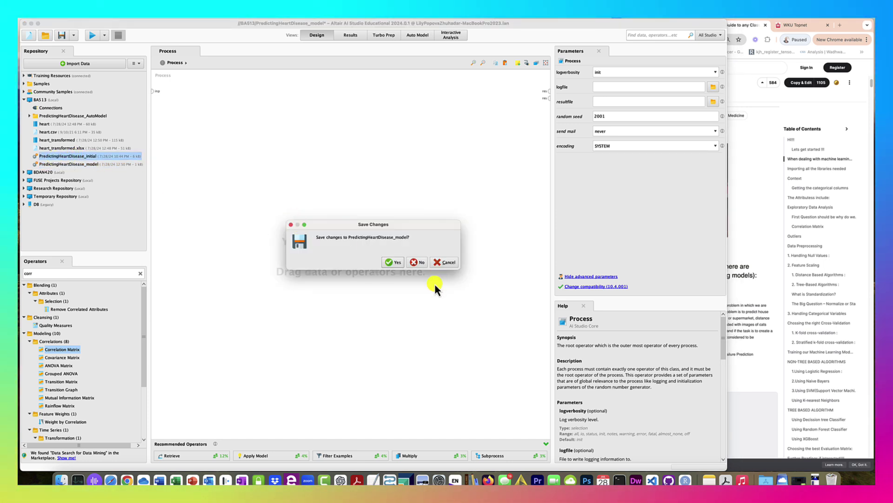
click(420, 262)
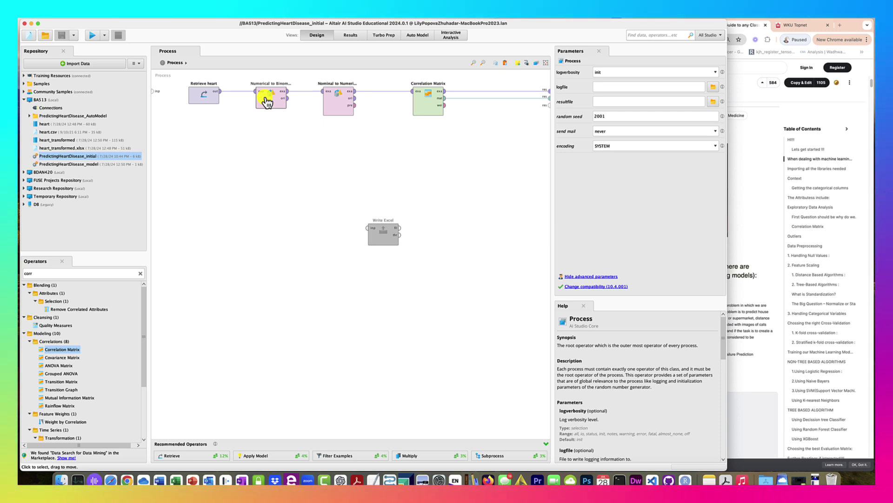
Disable the Correlation Matrix operator and move it out of the process chain to the empty area below.
click(342, 105)
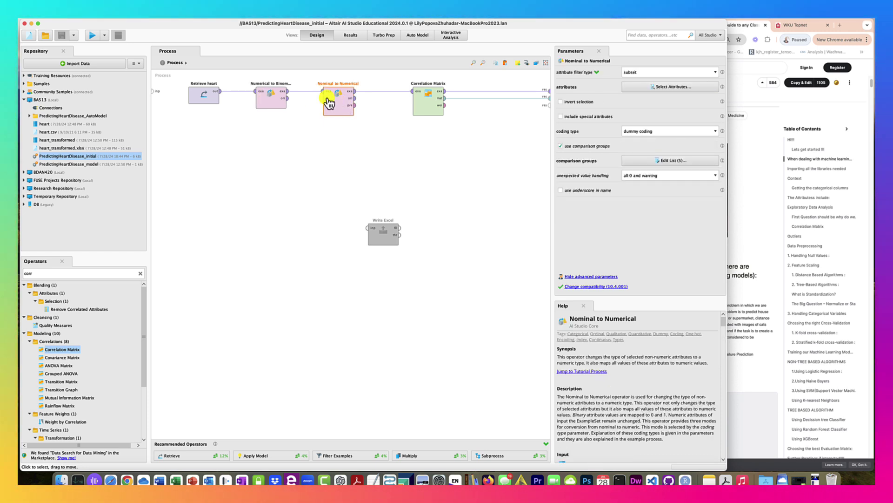
click(429, 108)
right_click(429, 105)
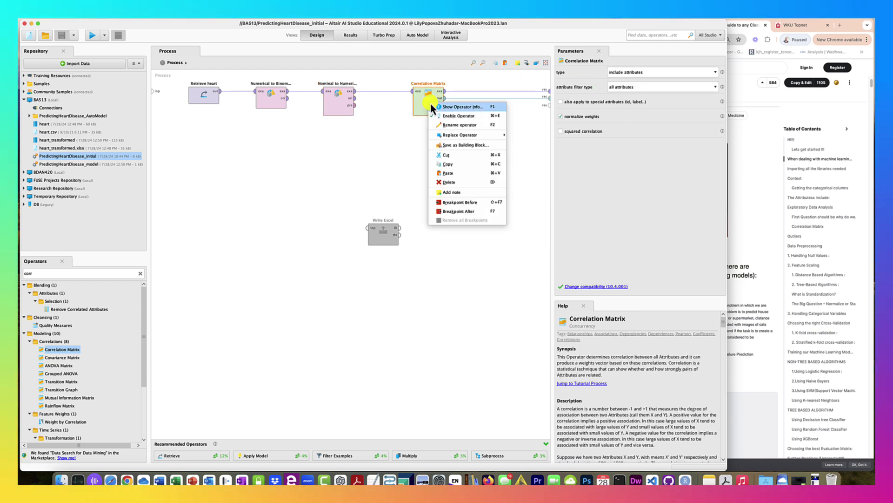
click(462, 114)
drag(426, 100, 474, 214)
Insert Write Excel after Nominal to Numerical, and connect its through output to the result port instead of its file output.
drag(376, 232, 436, 98)
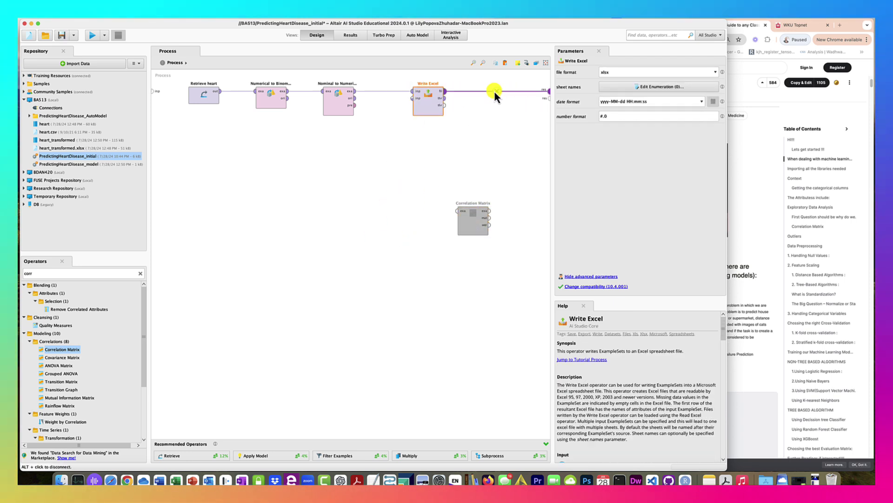
click(496, 91)
click(445, 98)
click(548, 93)
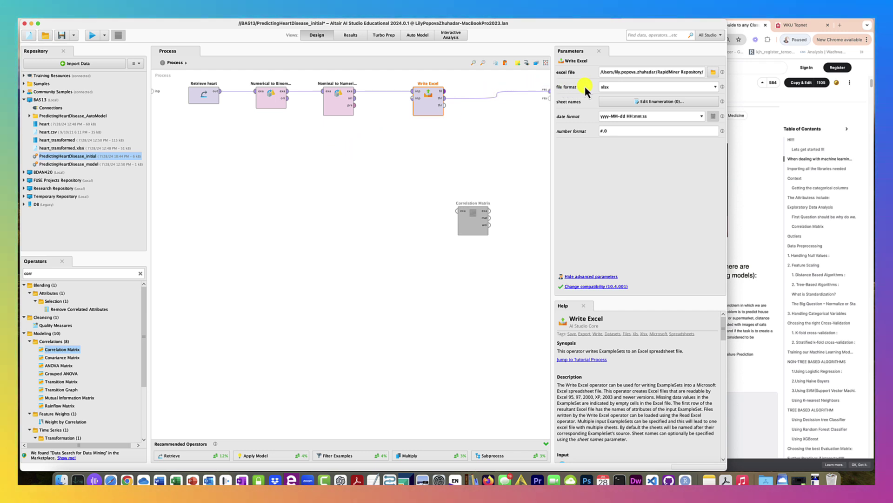
Check the Write Excel output path, save the current process, and open PredictingHeartDisease_model from the BA513 repository.
drag(687, 72, 666, 71)
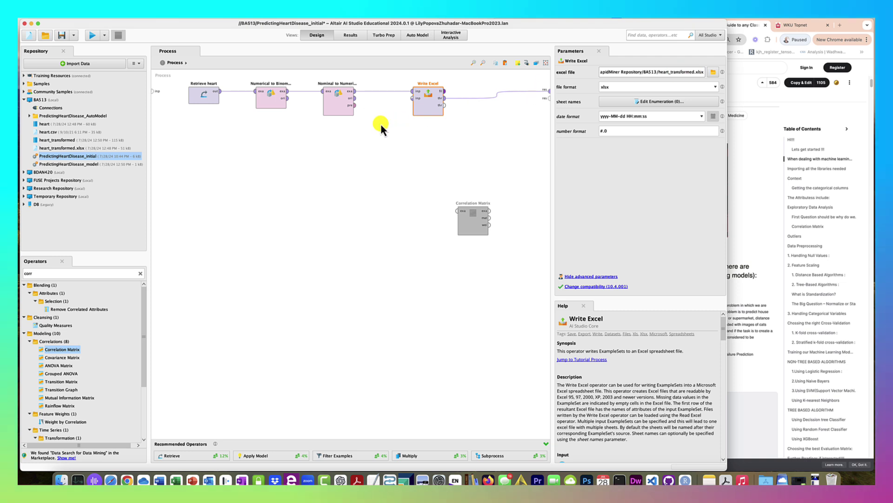
click(343, 165)
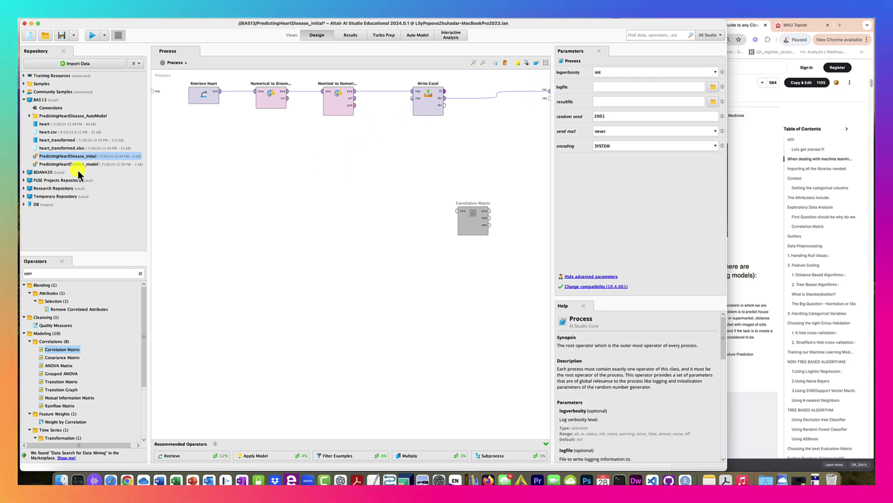
double_click(63, 165)
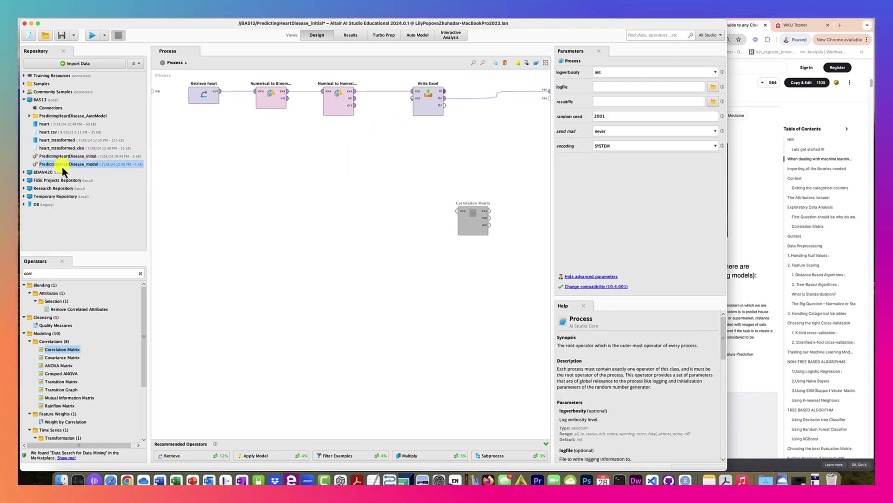
click(395, 261)
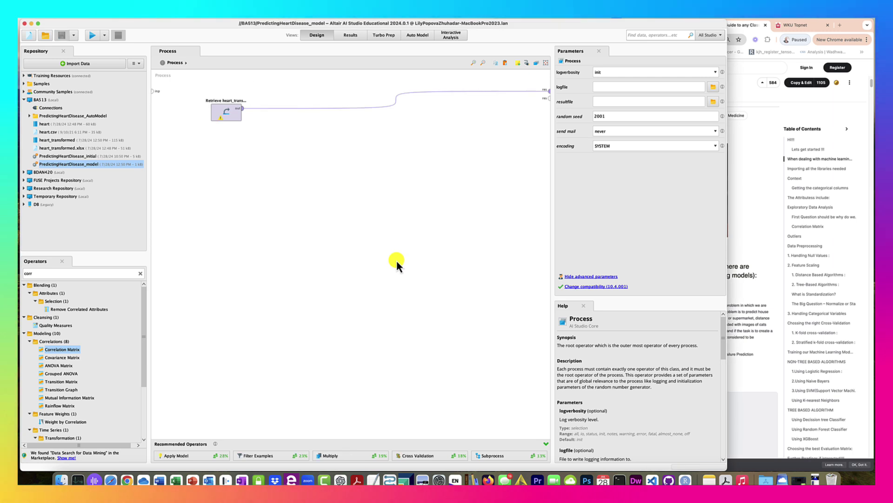
Delete the Retrieve heart_transformed operator from the process.
click(229, 114)
right_click(229, 114)
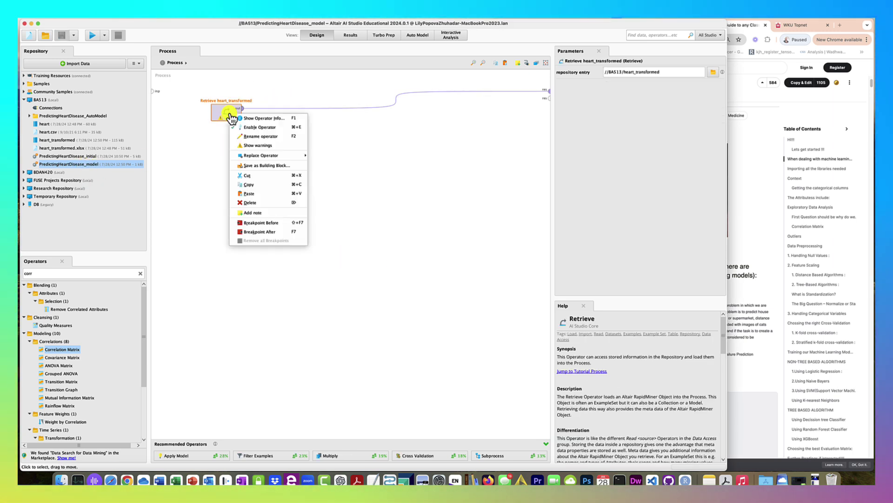
click(266, 205)
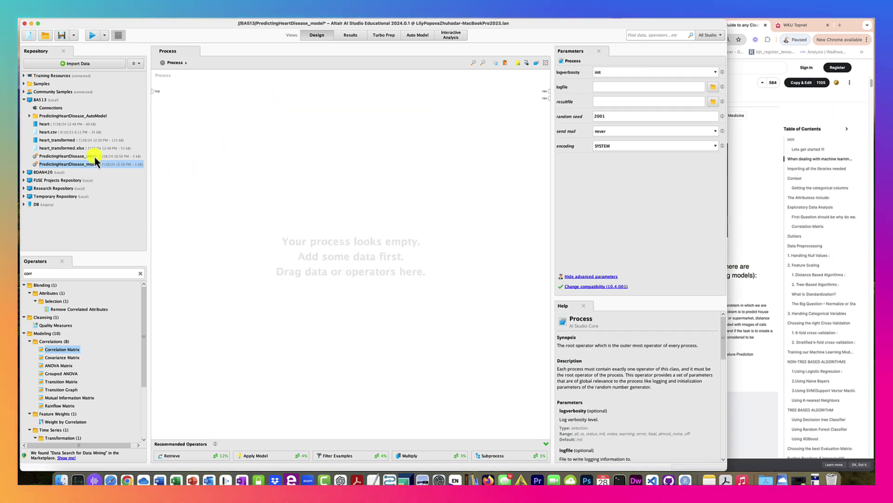
Import heart_transformed.xlsx from the BA513 folder and store it in BA513 as heart_transformed, overwriting the existing data set.
click(90, 65)
click(318, 178)
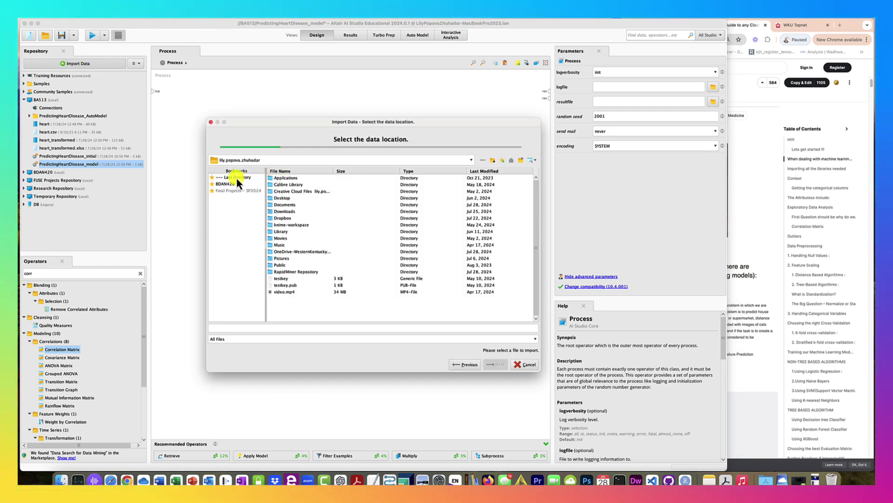
click(237, 178)
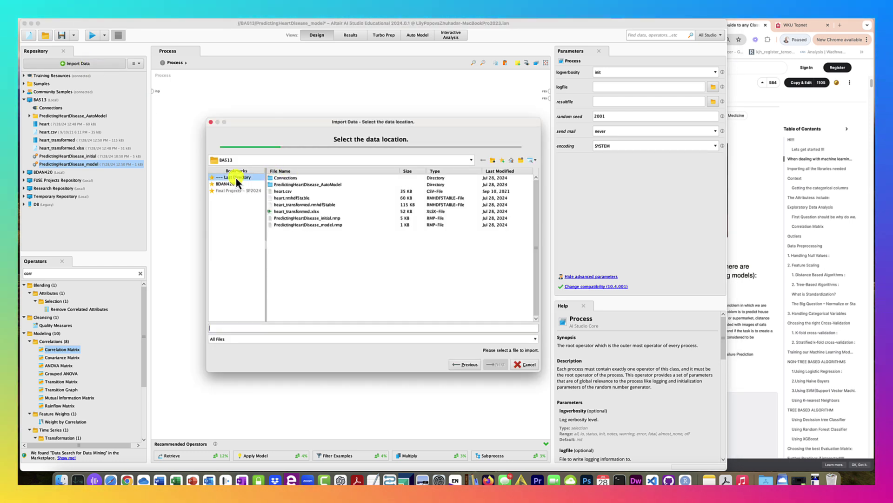
click(294, 211)
click(496, 365)
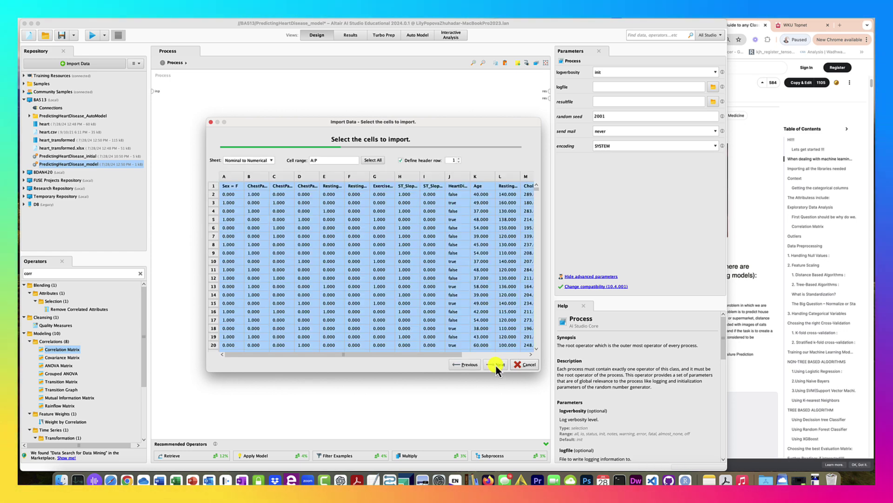
click(496, 365)
click(496, 365)
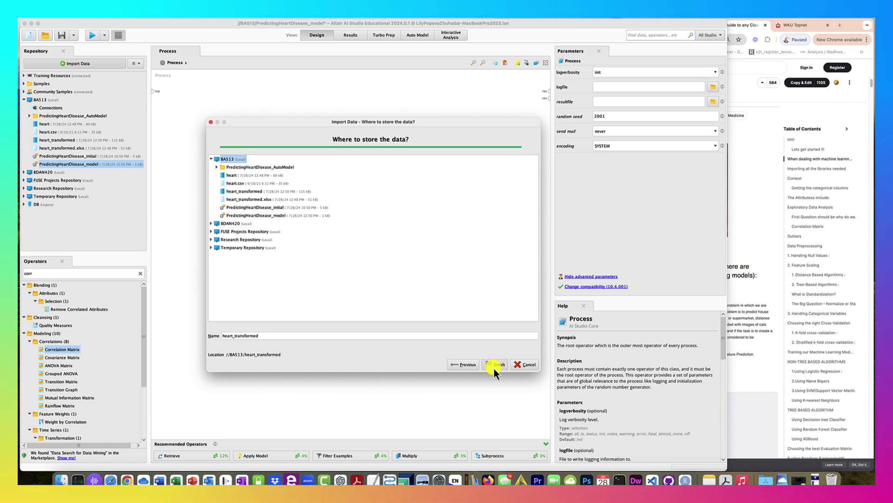
click(495, 365)
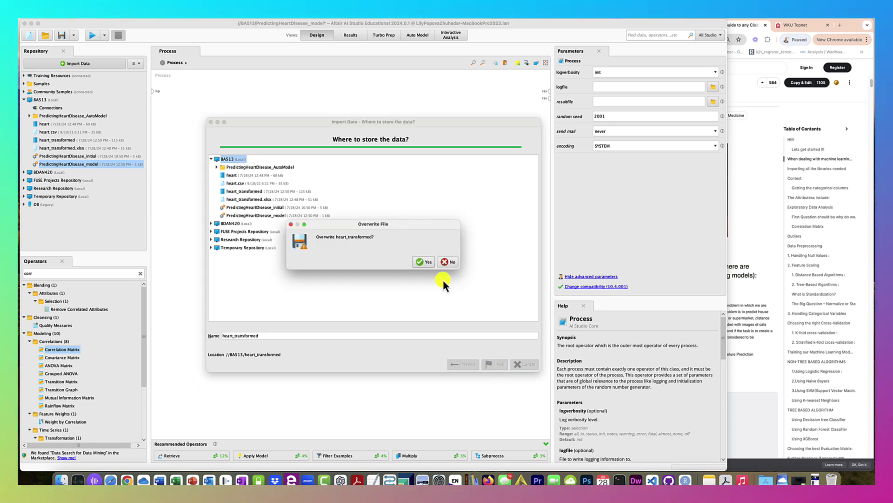
click(424, 261)
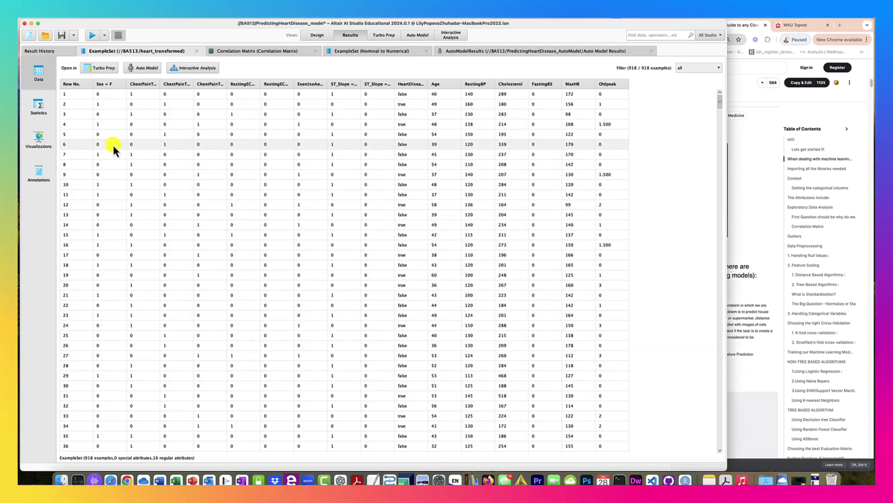
Examine the column statistics of heart_transformed sorted by type, including the details of HeartDisease.
click(40, 115)
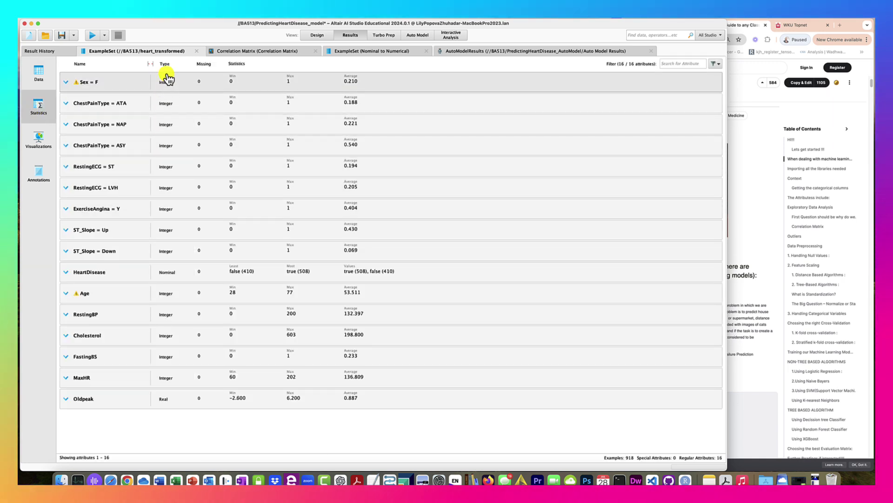
click(166, 65)
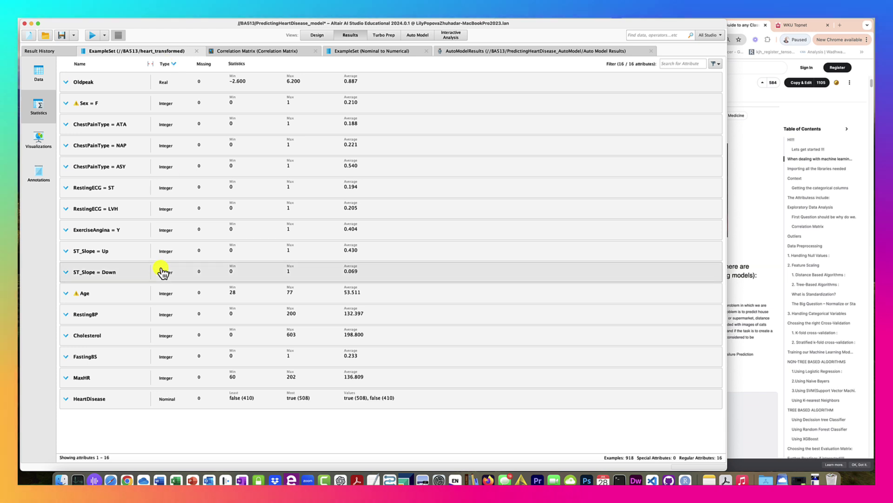
click(249, 411)
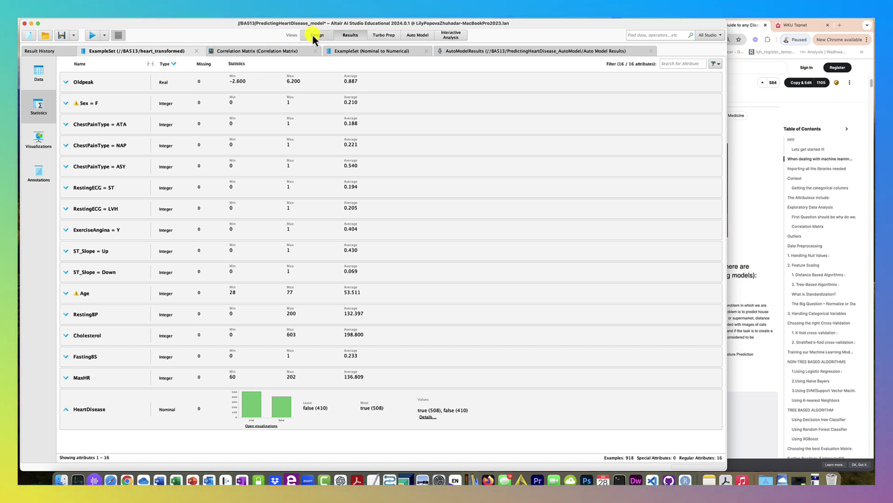
Close the Correlation Matrix, Nominal to Numerical and Auto Model results, keeping only the heart_transformed example set open.
click(315, 51)
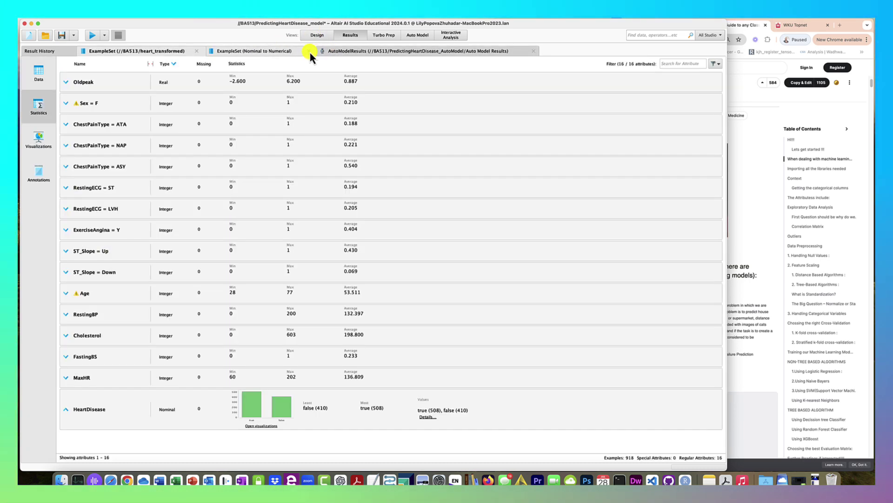
click(309, 51)
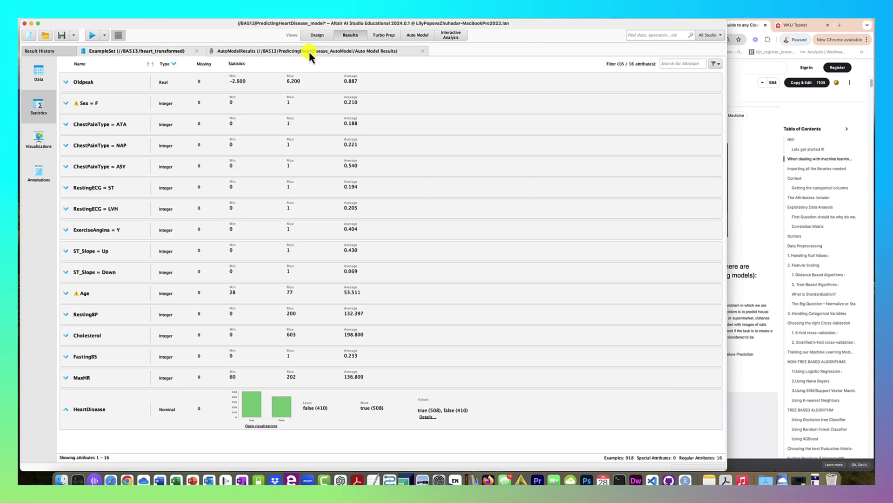
click(423, 51)
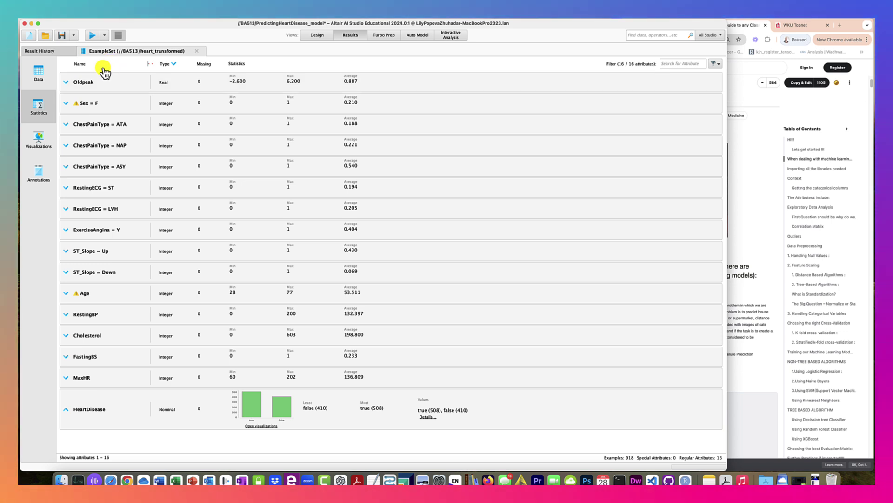
Add the heart_transformed data set to the process design and align its Retrieve operator with the result port.
click(321, 36)
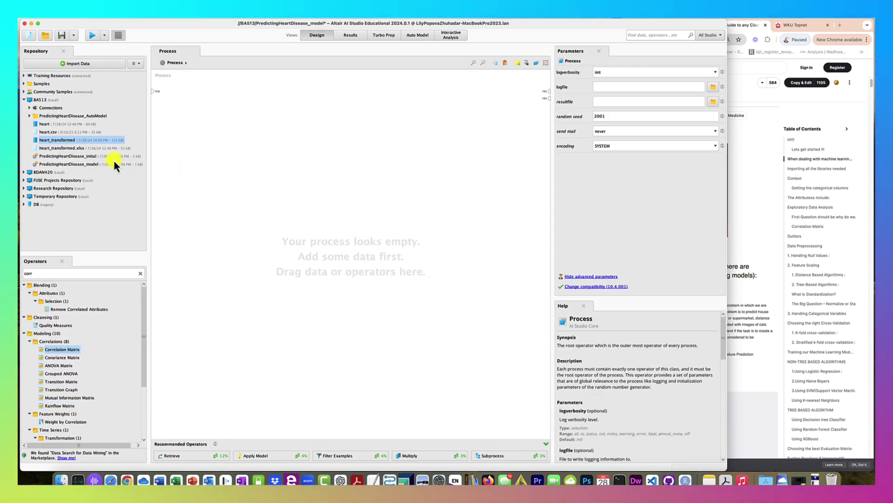
drag(63, 141, 285, 142)
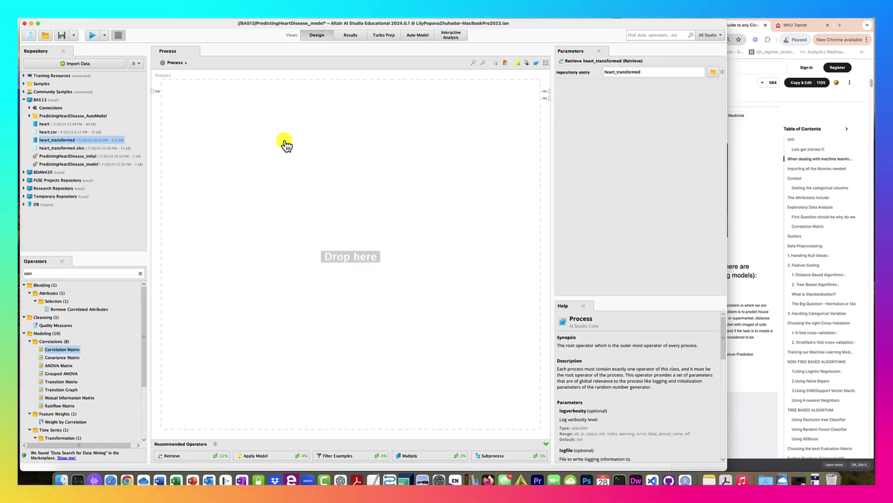
click(528, 63)
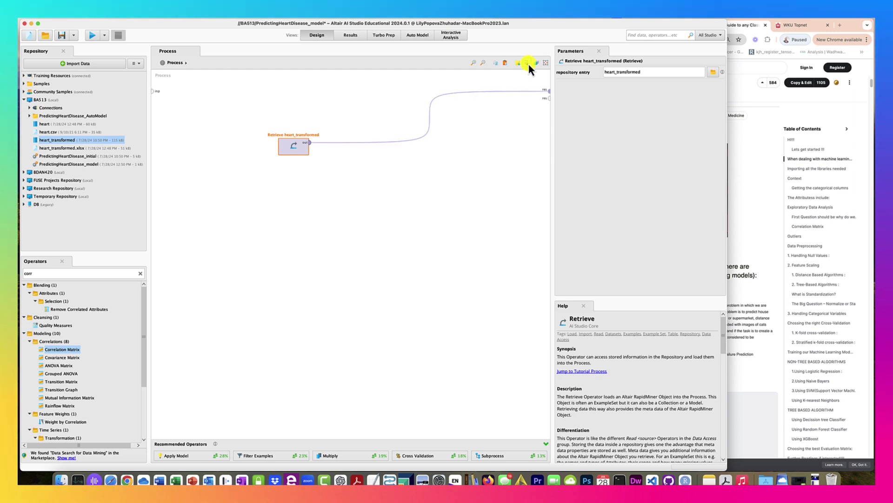
drag(296, 148, 319, 98)
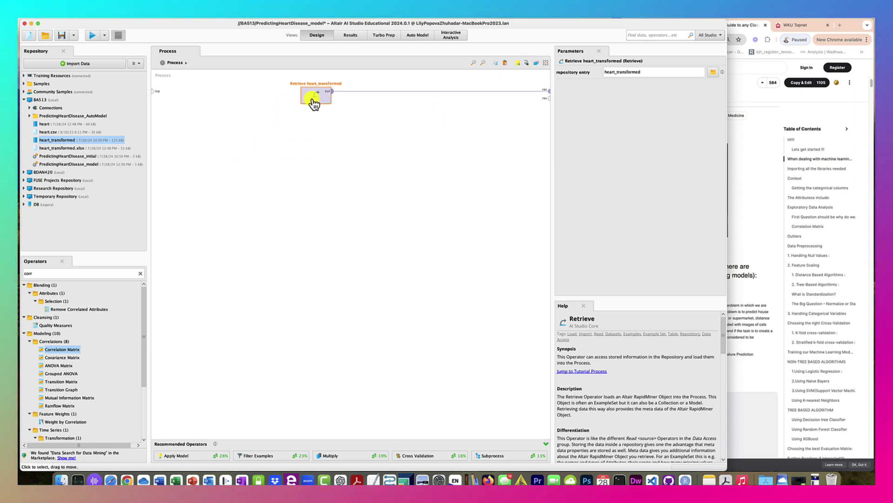
Restart Auto Model and load heart_transformed from BA513 as the data for a new model.
click(419, 36)
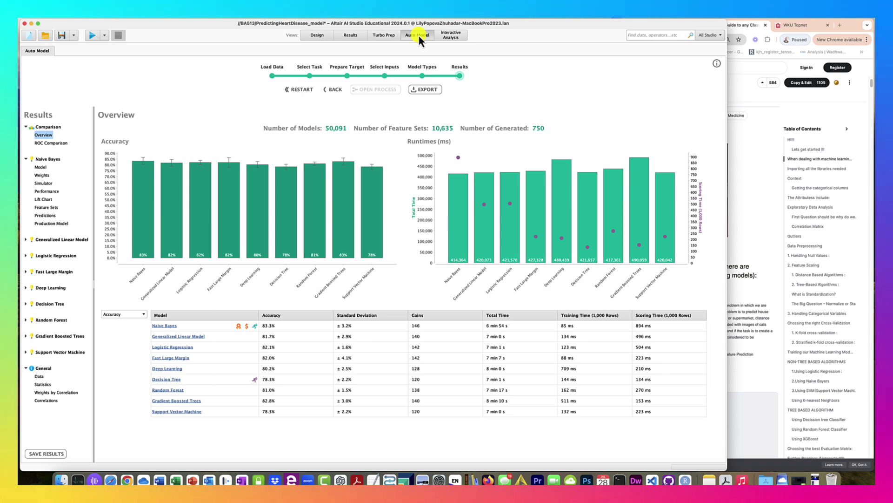
click(294, 88)
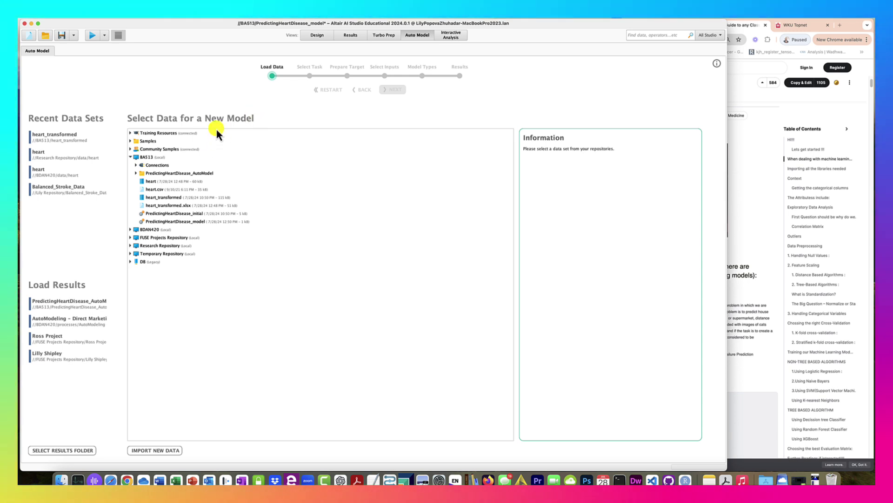
click(163, 197)
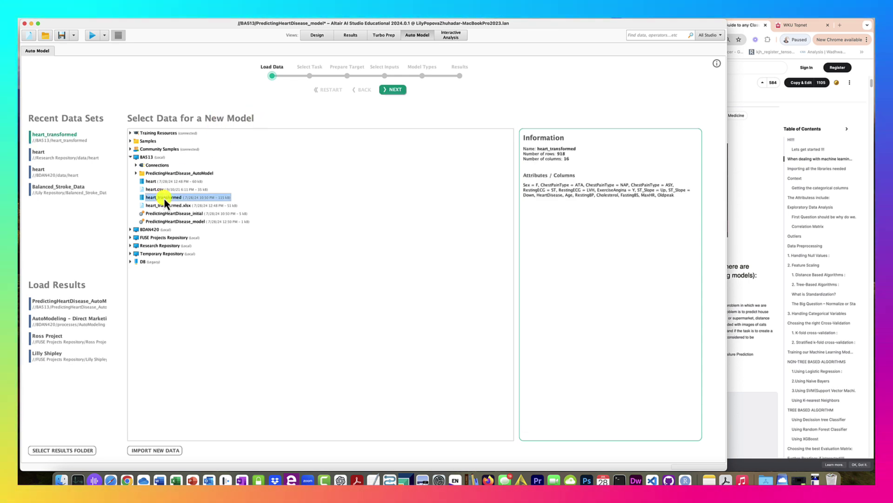
click(397, 89)
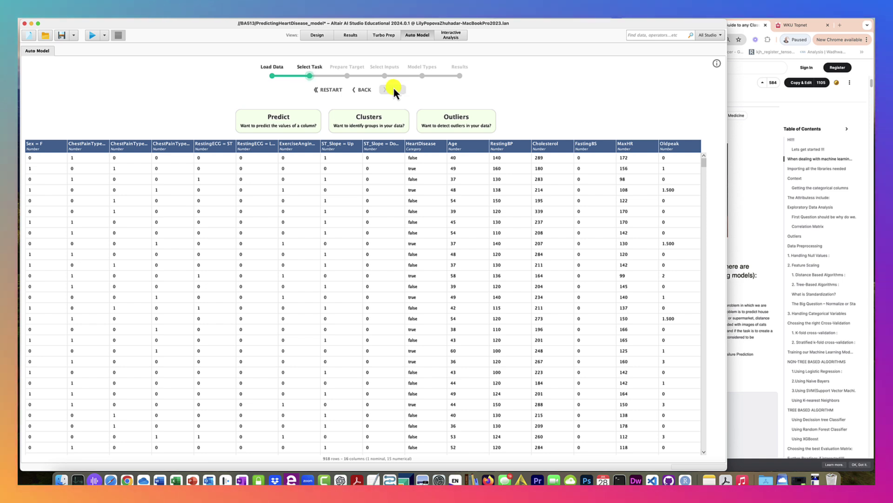
Choose the Predict task with HeartDisease as the target column and continue to target preparation.
click(283, 124)
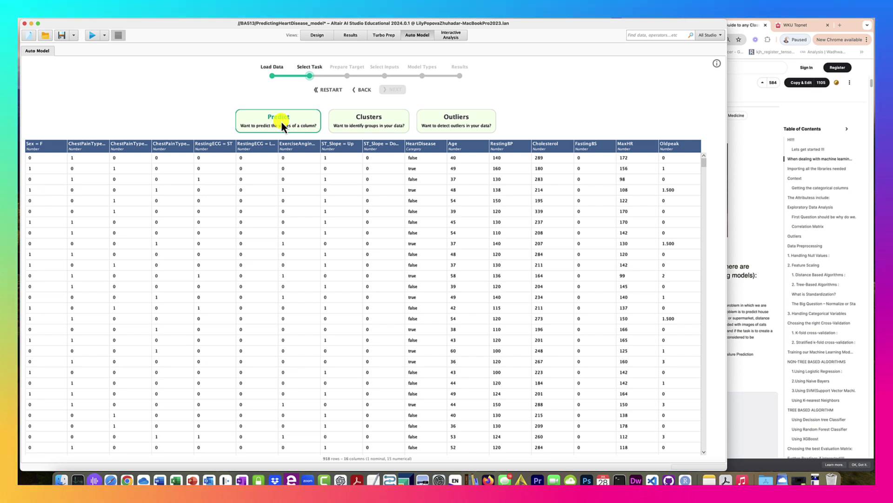
click(420, 147)
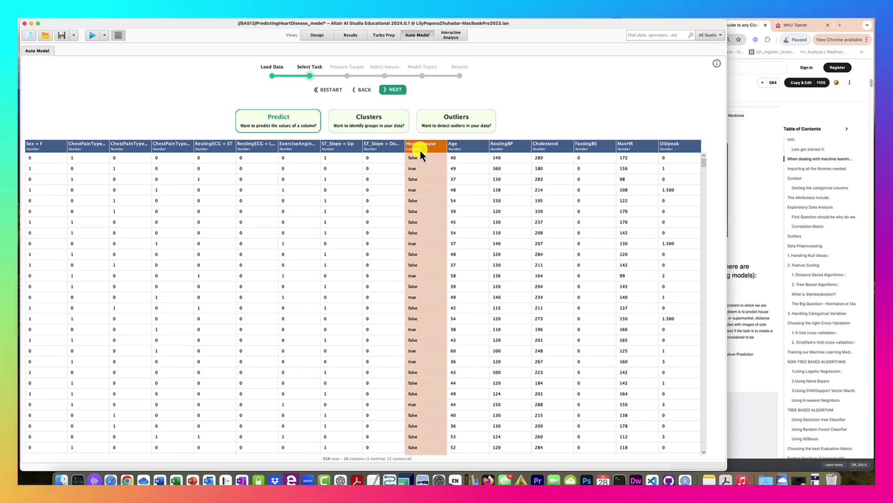
click(393, 92)
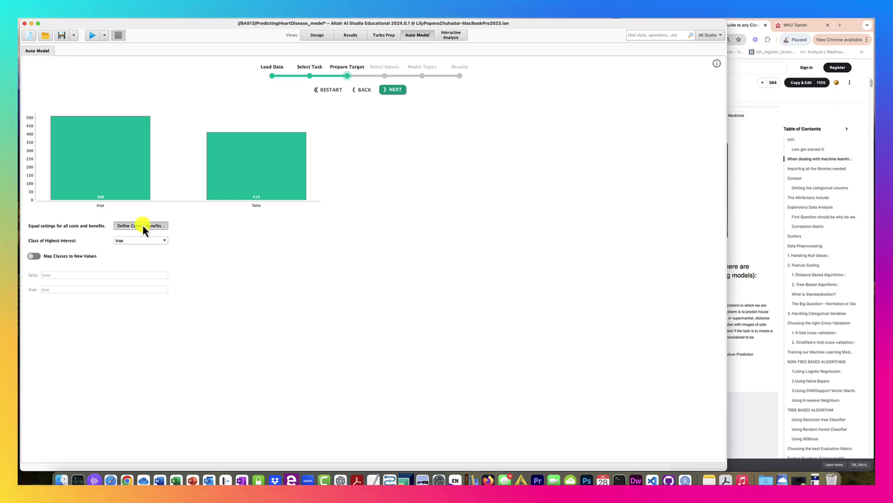
Examine the cost matrix for wrong predictions and the option to map classes to new values, leaving both unchanged.
click(142, 225)
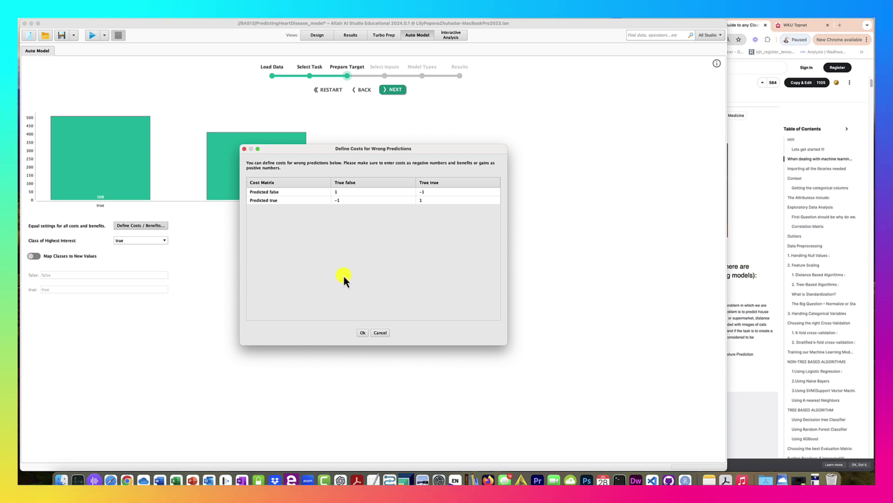
click(381, 332)
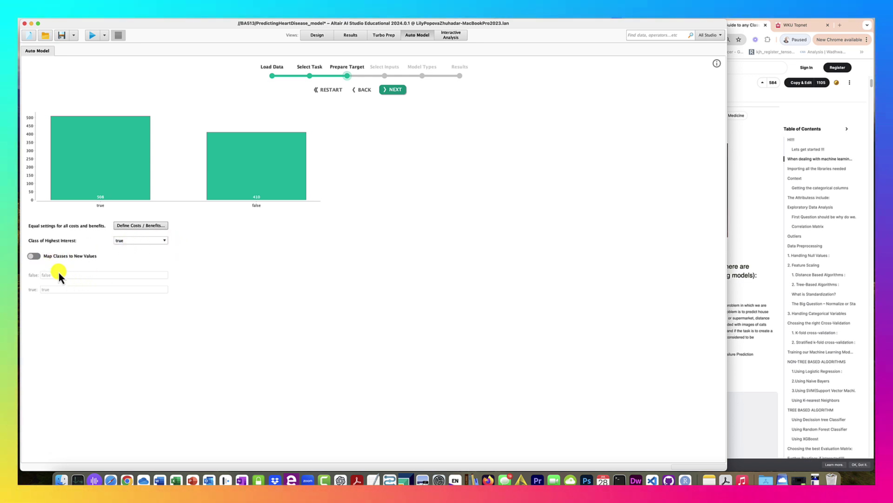
click(33, 256)
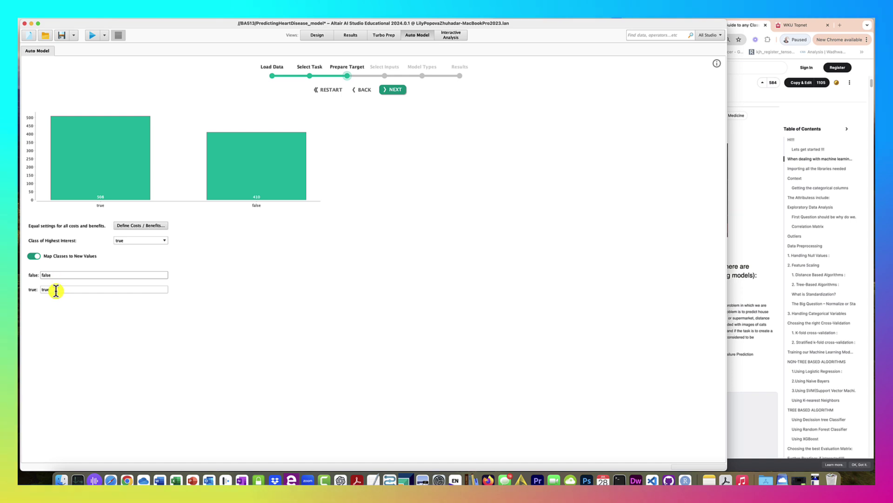
click(33, 256)
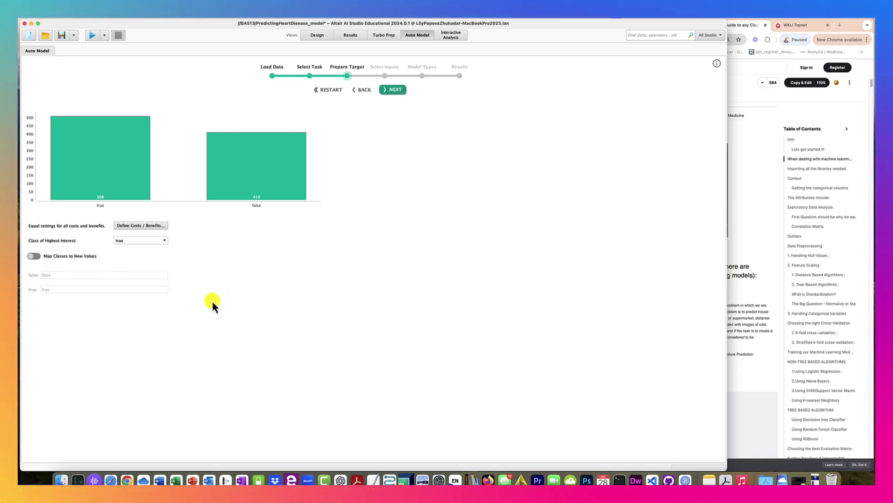
Accept the target settings with true as the class of highest interest and review the quality of the candidate input columns.
click(397, 91)
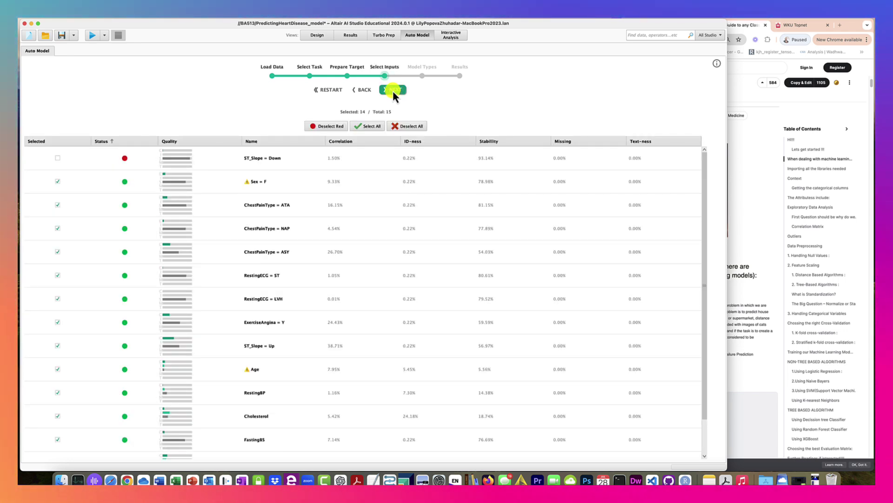
scroll(158, 295, down, 2)
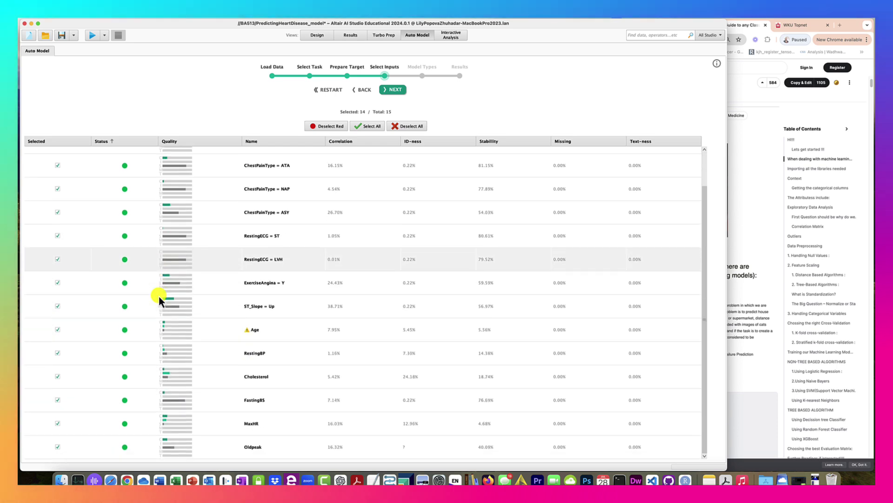
Keep the 14 preselected input columns, leaving out ST_Slope = Down, and continue to the model type settings.
scroll(158, 295, up, 2)
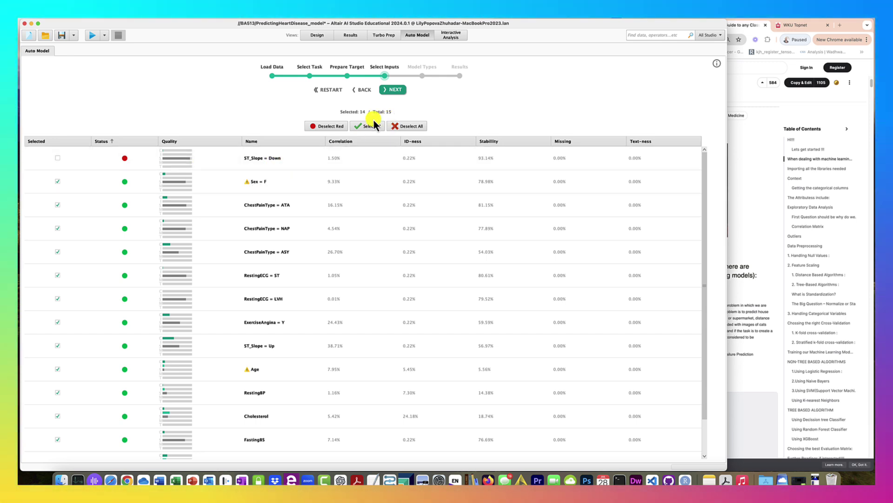
click(396, 90)
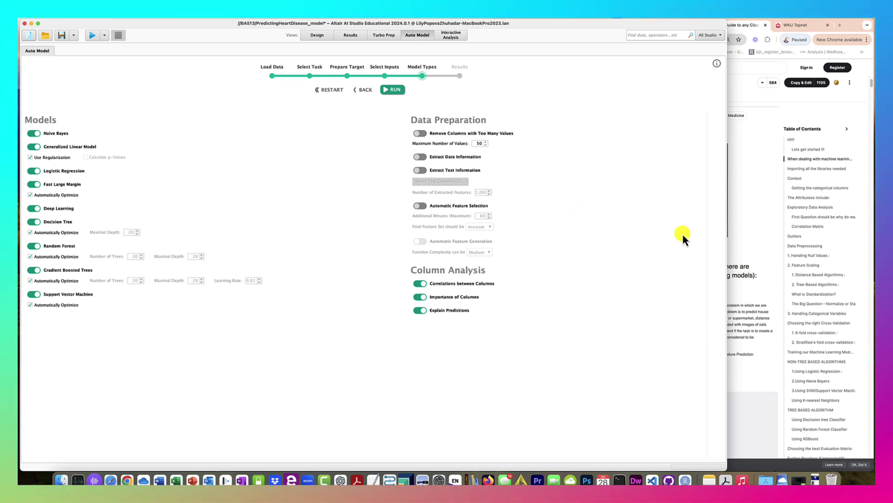
Switch to the Kaggle notebook in the browser and examine its data types, categorical columns and attribute descriptions.
click(757, 220)
scroll(647, 334, down, 2)
scroll(647, 335, up, 3)
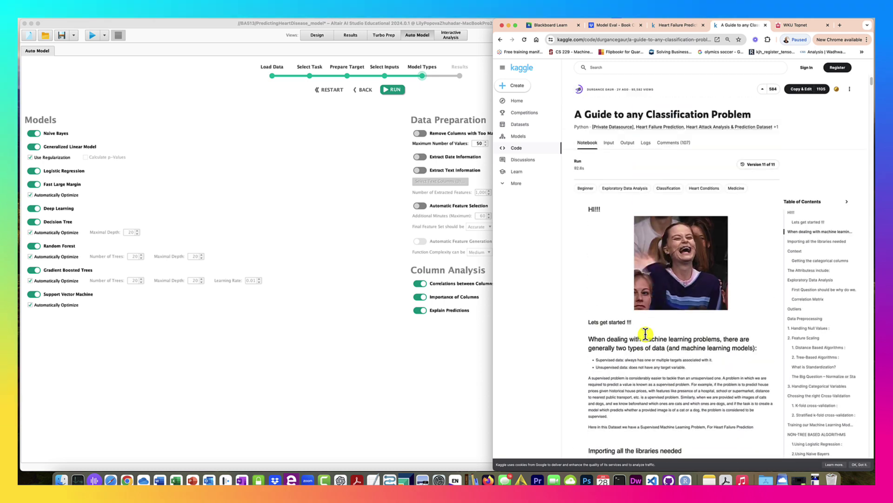
scroll(646, 334, down, 8)
scroll(645, 333, down, 10)
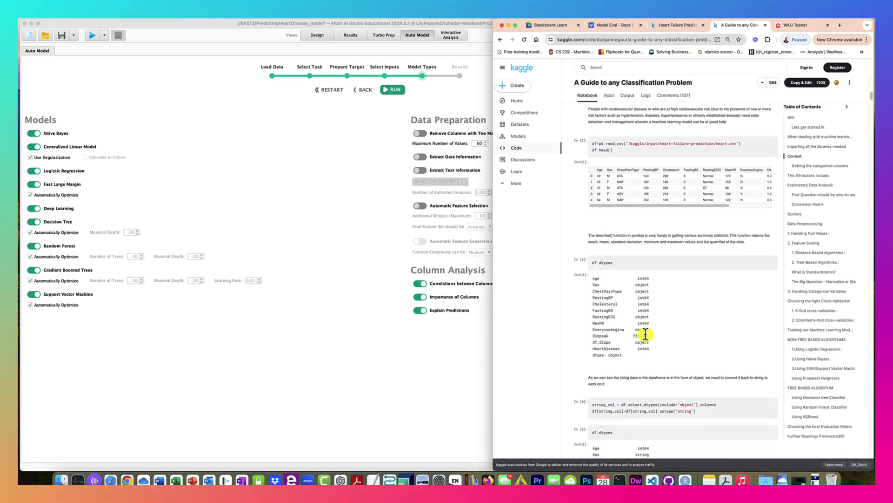
scroll(646, 334, down, 2)
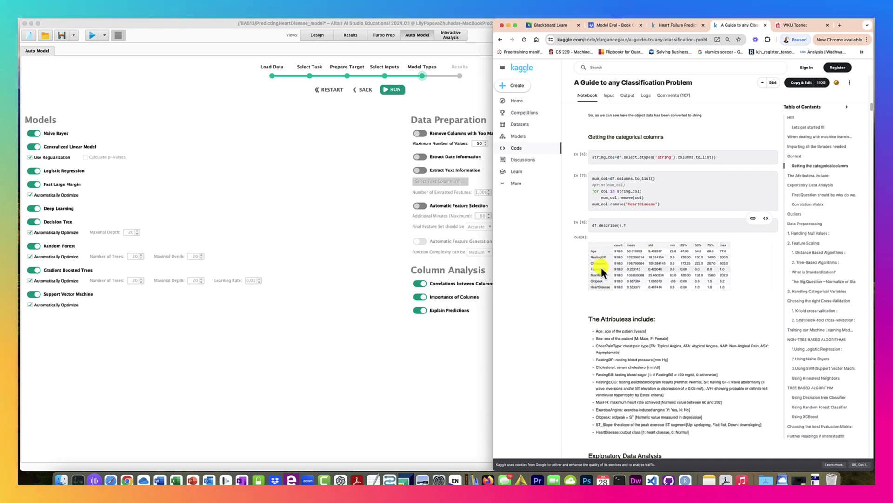
Return to Altair AI Studio and enable Automatic Feature Selection and Automatic Feature Generation for the models.
click(370, 237)
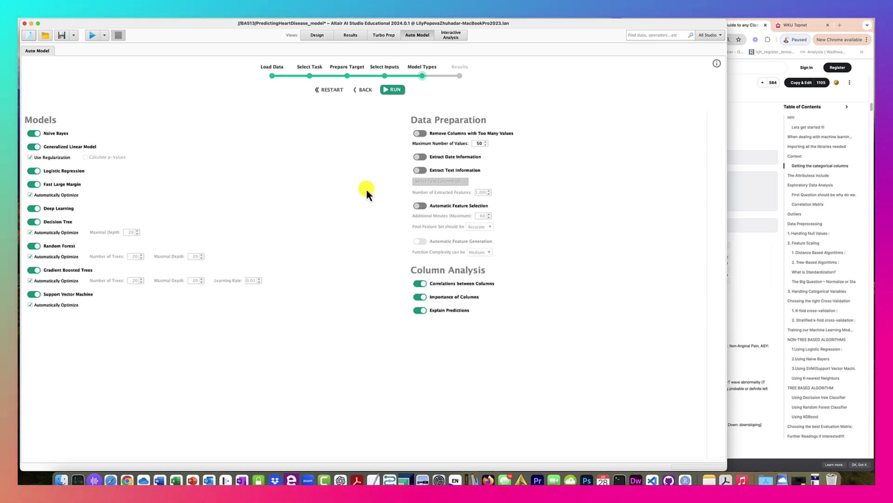
click(421, 206)
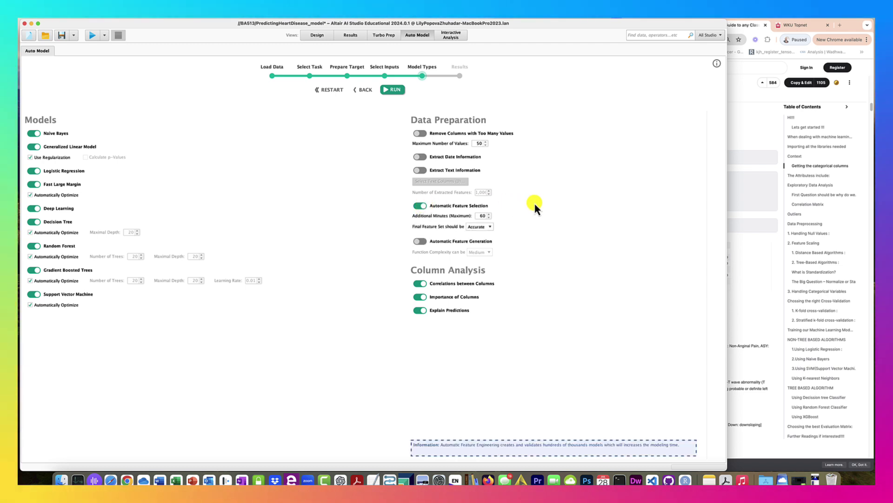
click(423, 242)
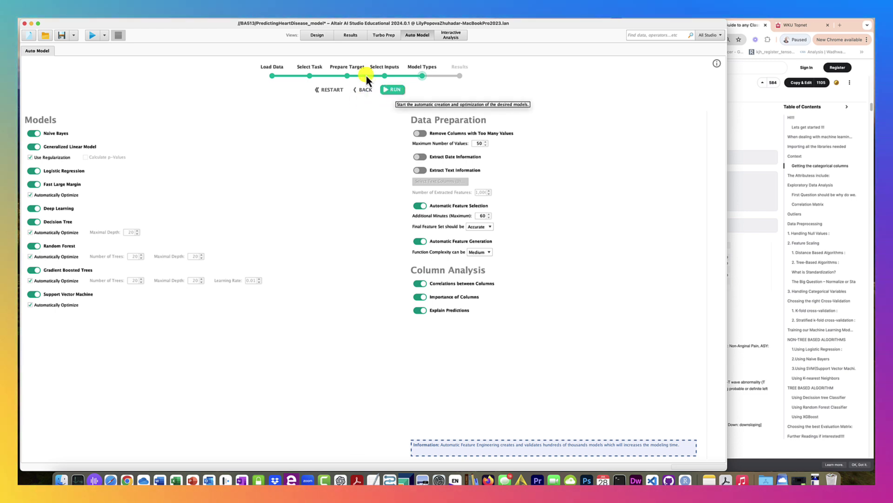
Open the full saved Auto Model Results from the PredictingHeartDisease_AutoModel folder in the BA513 repository.
click(313, 36)
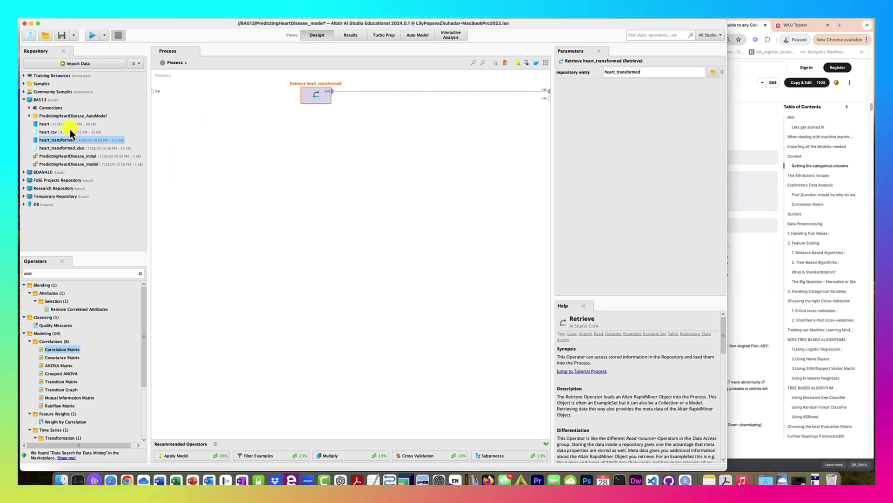
click(30, 116)
scroll(86, 192, down, 2)
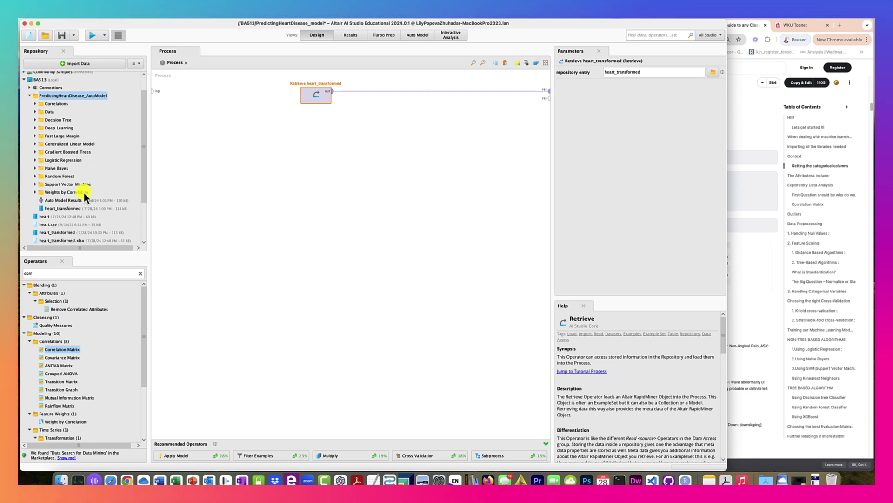
click(67, 194)
double_click(67, 193)
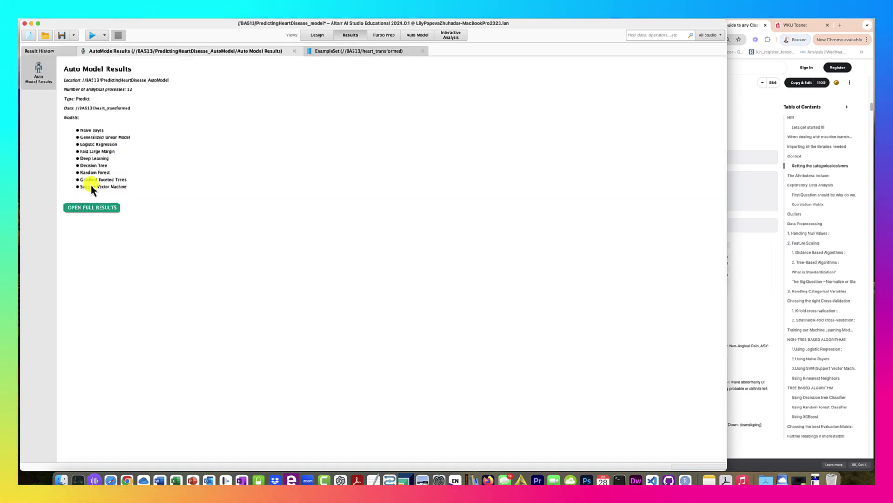
click(102, 208)
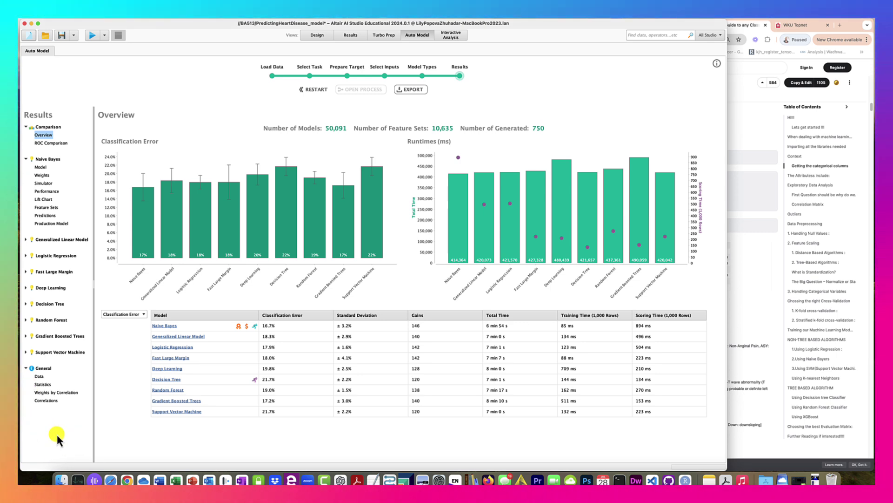
Examine the contents of the PredictingHeartDisease_AutoModel repository folder, including its Data and Correlations subfolders.
click(312, 36)
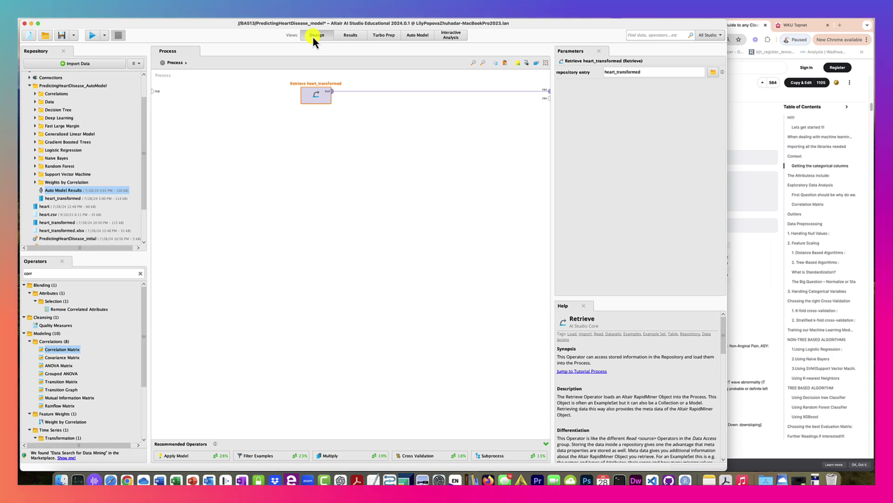
click(30, 86)
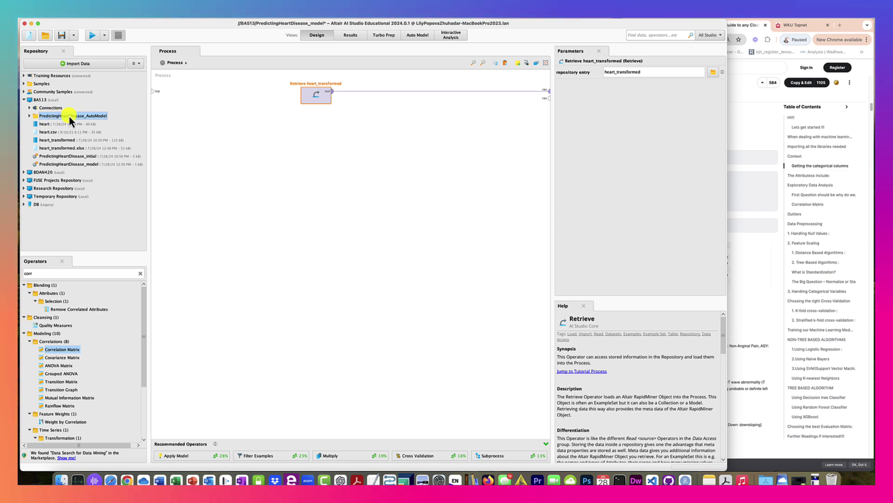
click(30, 116)
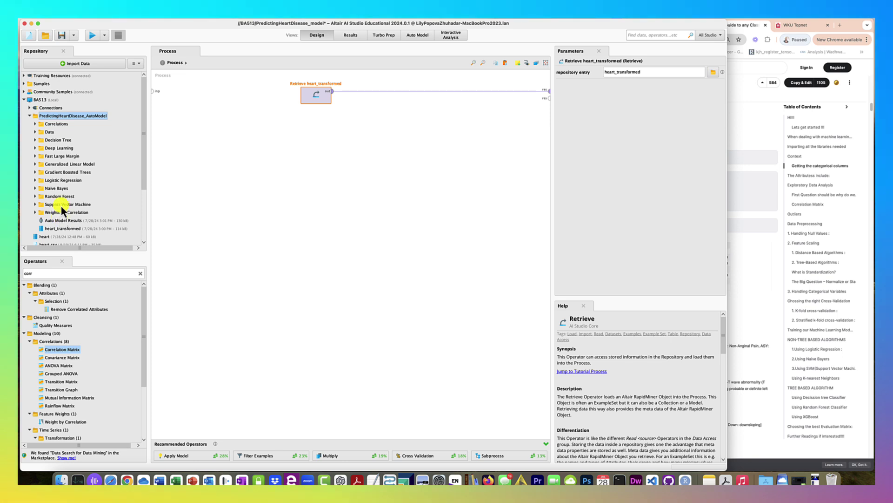
click(35, 132)
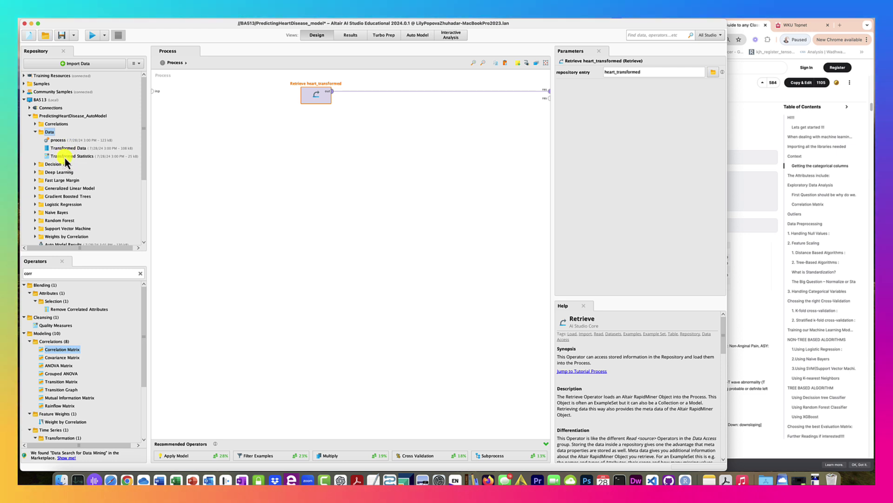
click(35, 132)
click(36, 123)
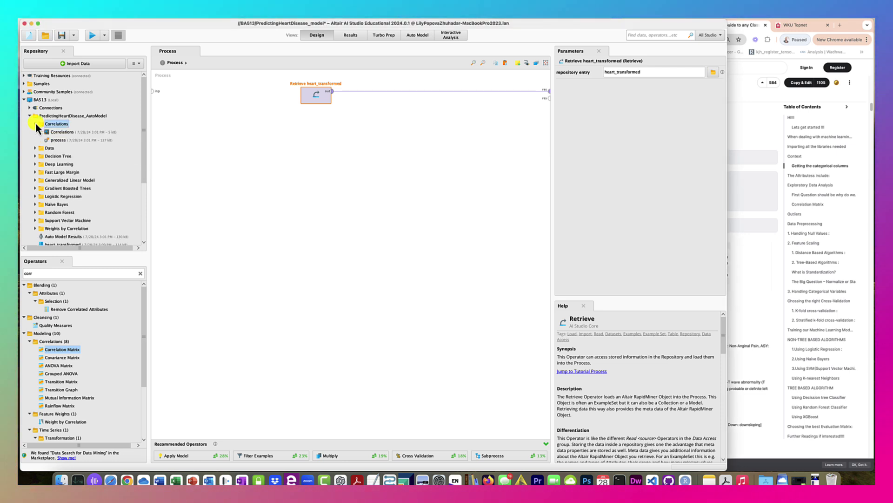
click(35, 123)
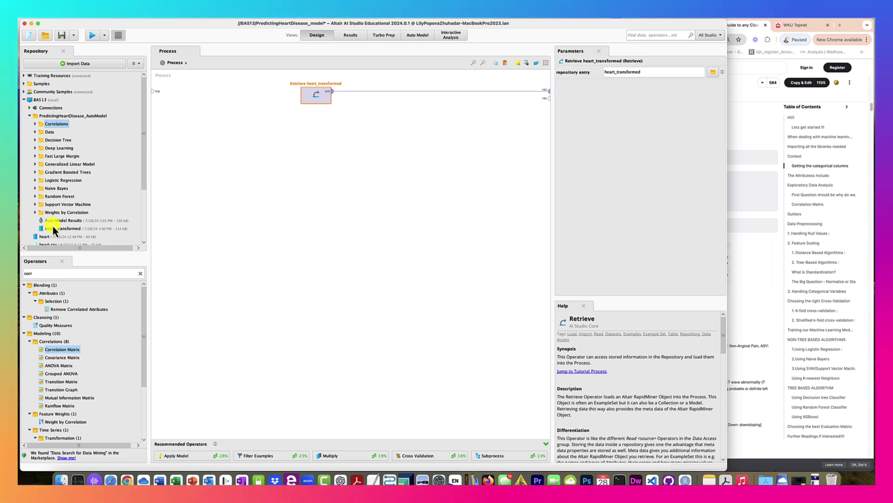
mouse_move(55, 228)
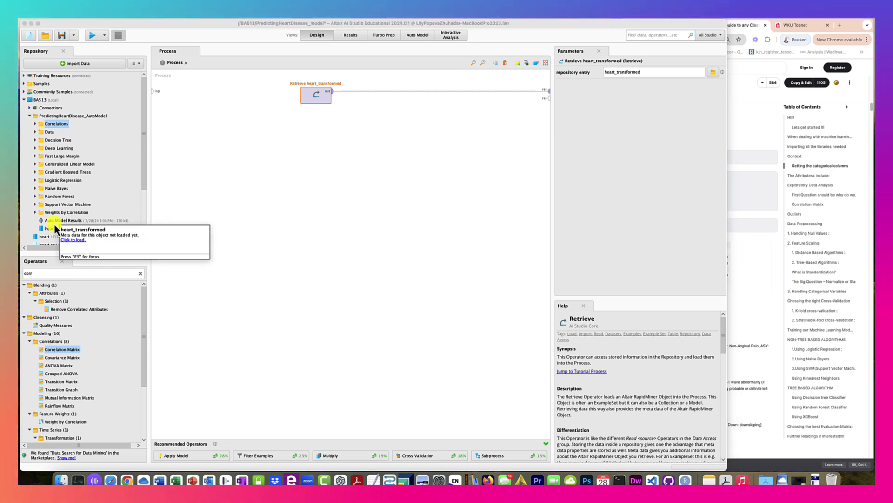
Try to reopen the full saved results, view the heart_transformed statistics, and return to the Auto Model results overview.
click(351, 34)
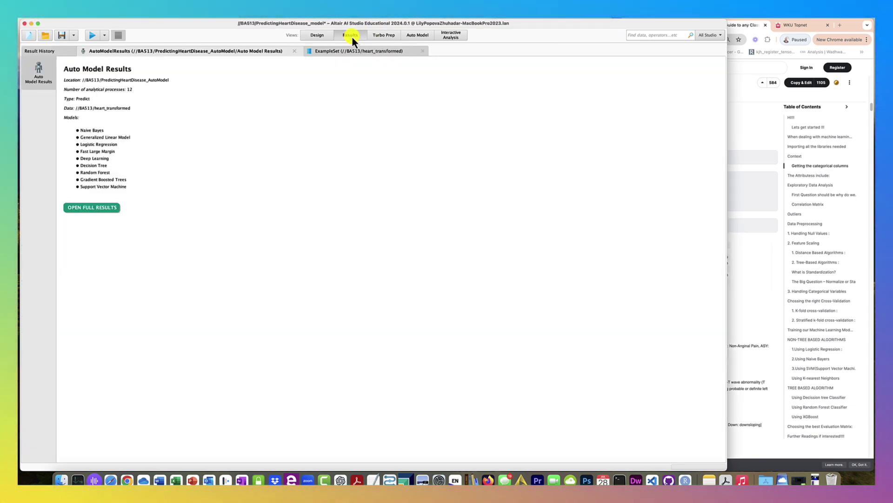
click(93, 207)
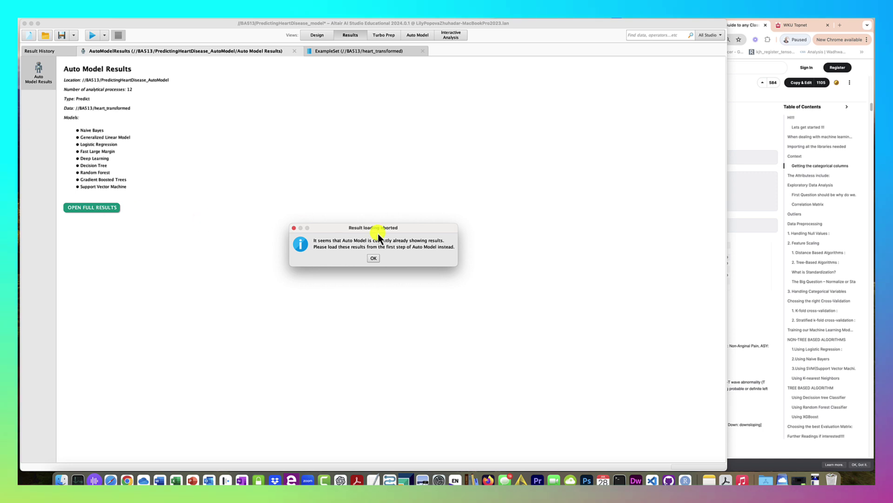
click(372, 259)
click(338, 52)
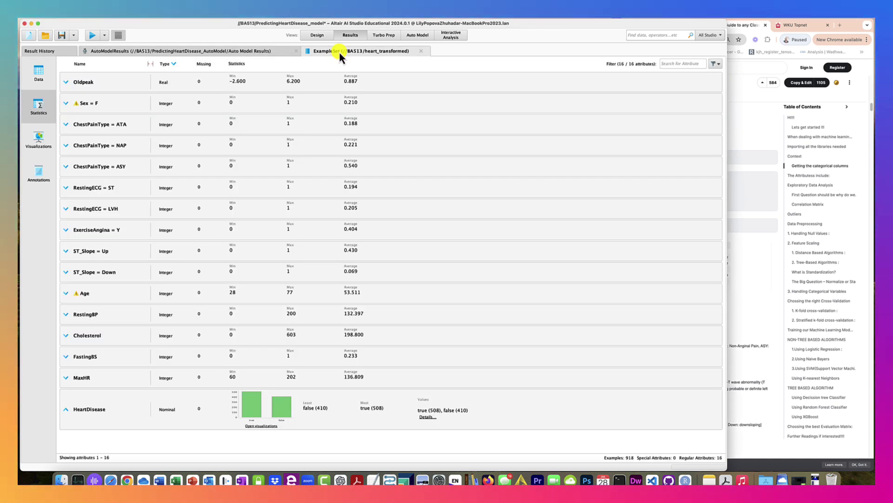
click(264, 51)
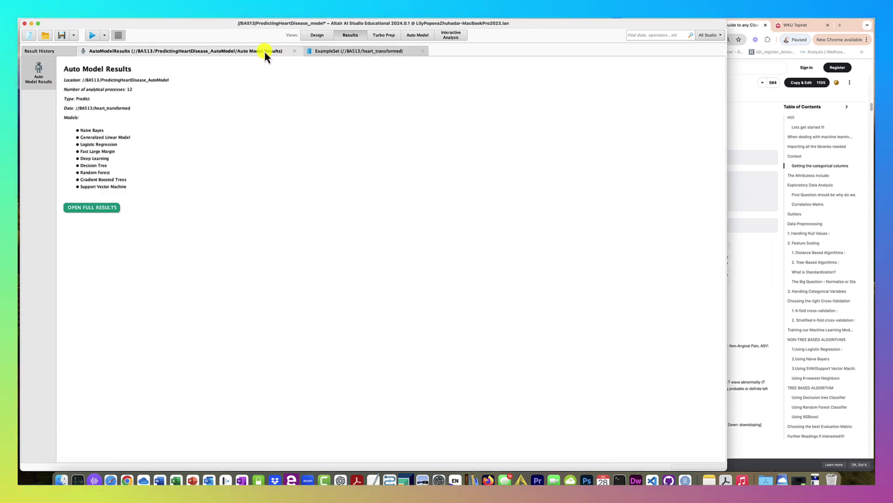
click(419, 36)
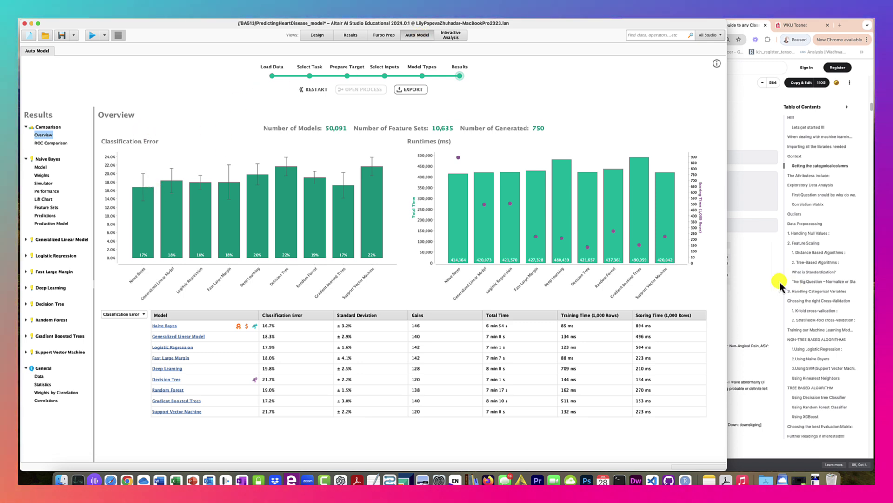
Open the Model Evaluation book chapter in the browser and review its confusion matrix, ROC and AUC, and lift curve sections.
click(765, 318)
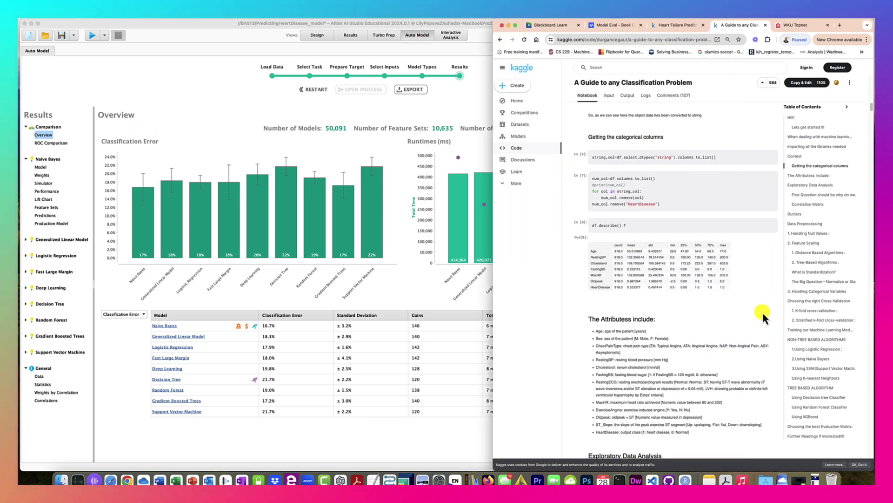
click(612, 25)
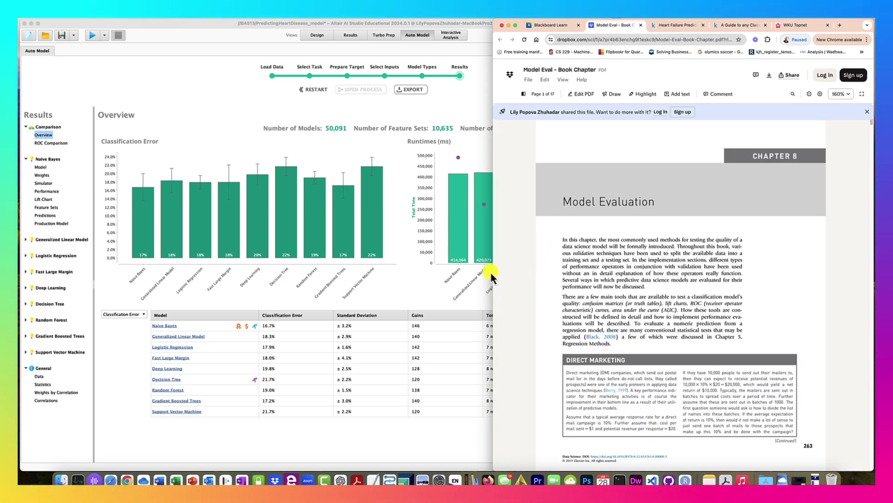
drag(492, 271, 545, 271)
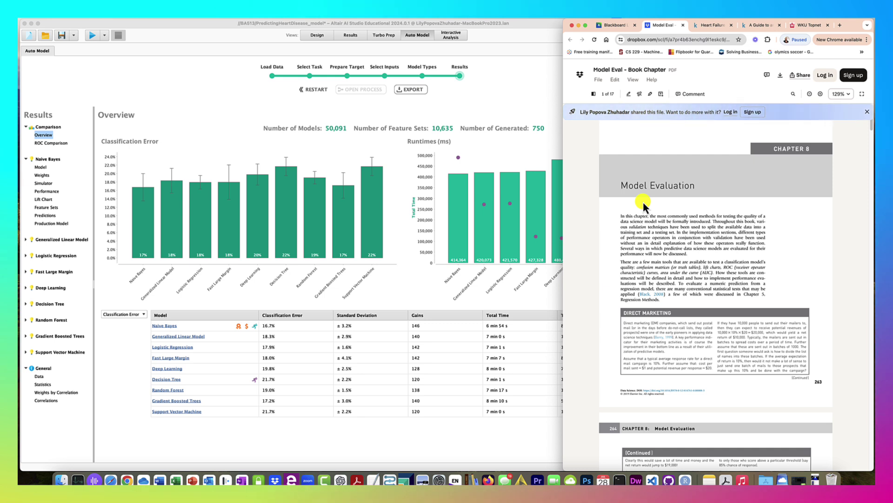
scroll(643, 202, down, 2)
scroll(643, 202, down, 1)
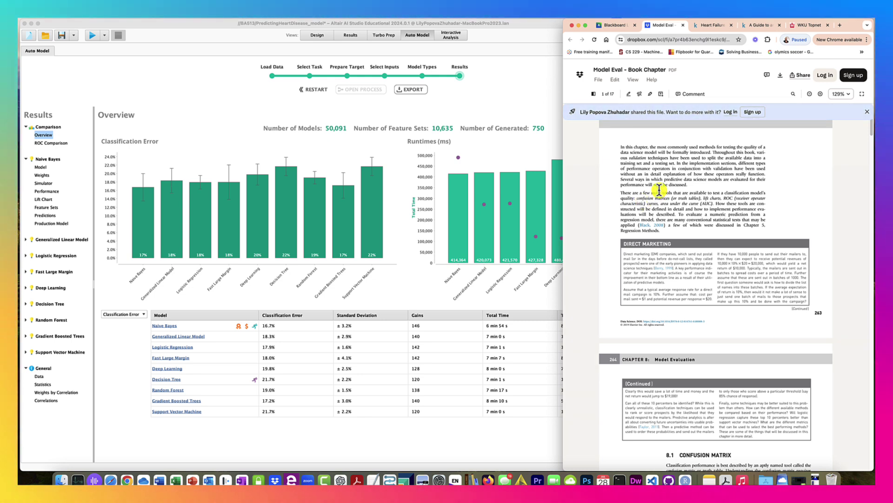
scroll(660, 191, down, 10)
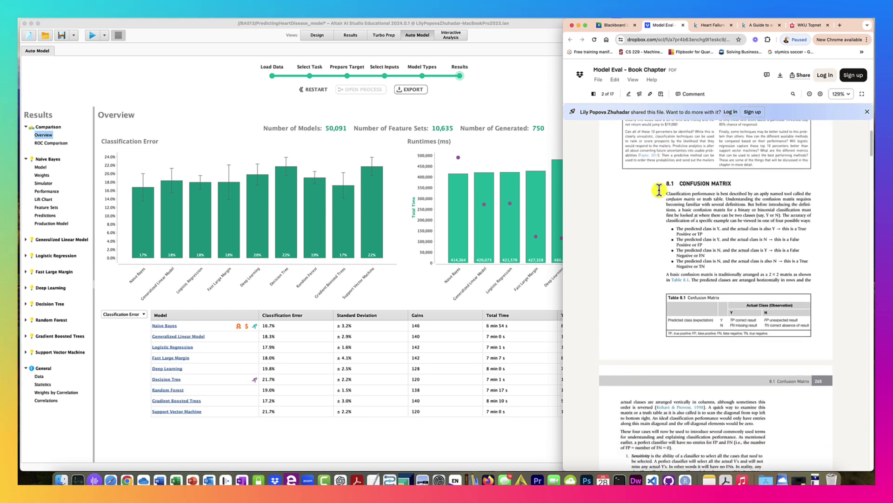
scroll(737, 135, down, 20)
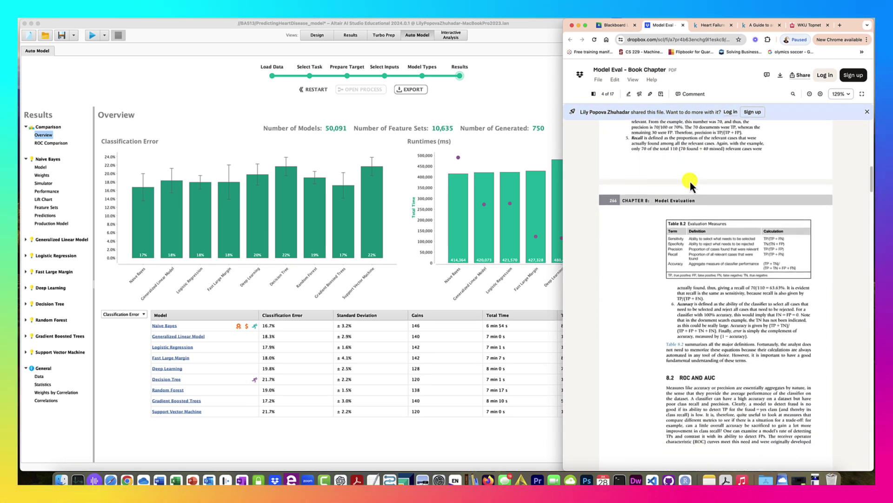
scroll(689, 180, down, 20)
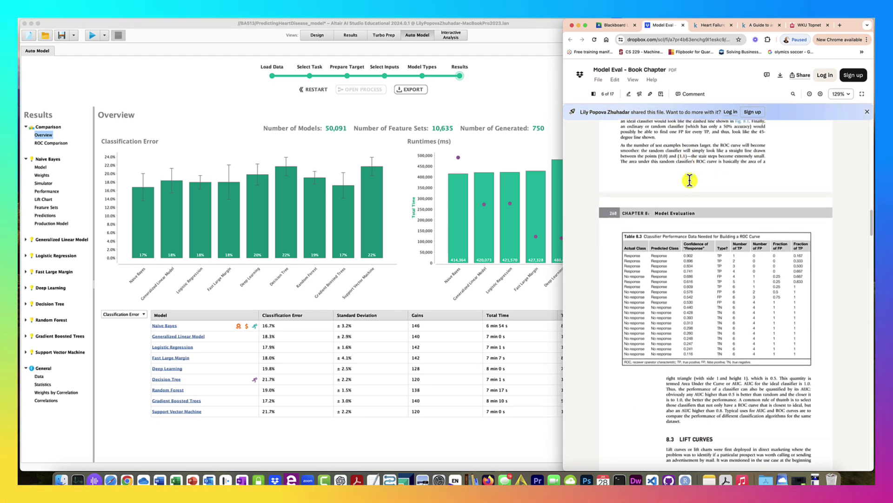
scroll(690, 186, down, 8)
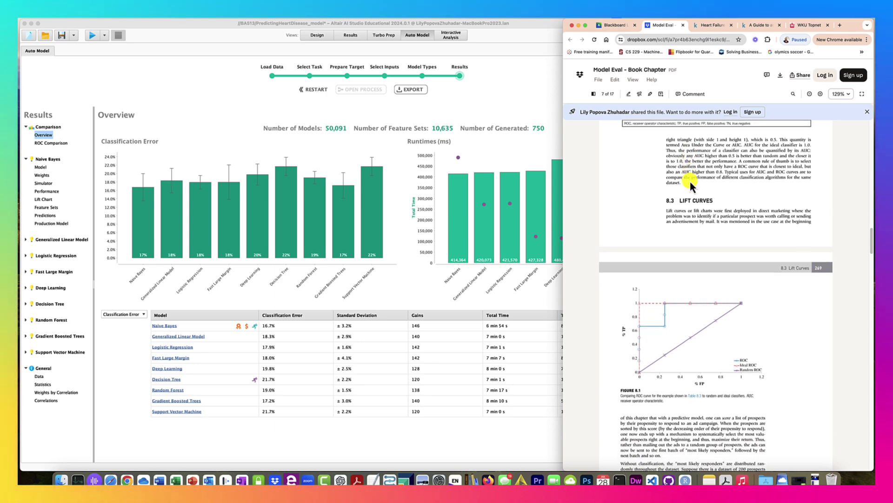
scroll(565, 223, down, 2)
Resize the Altair AI Studio and browser windows to sit side by side, with the chapter at the ROC curve figure.
drag(564, 223, 660, 222)
scroll(662, 221, down, 7)
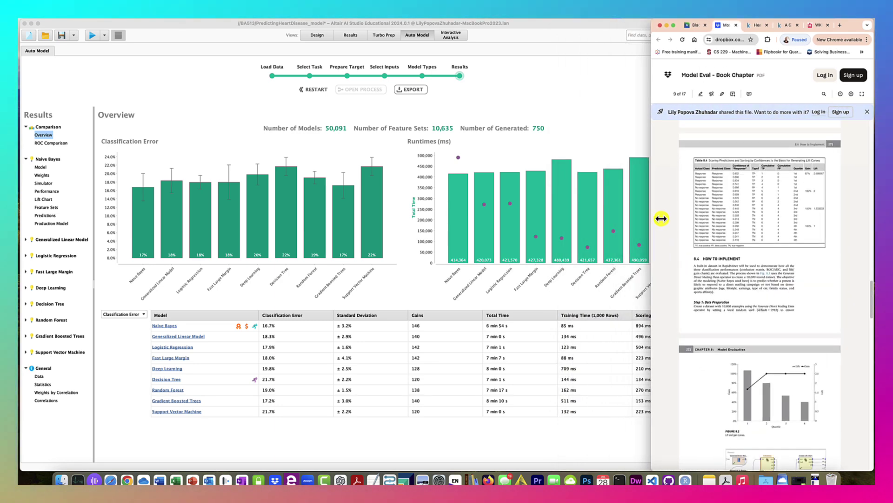
click(522, 87)
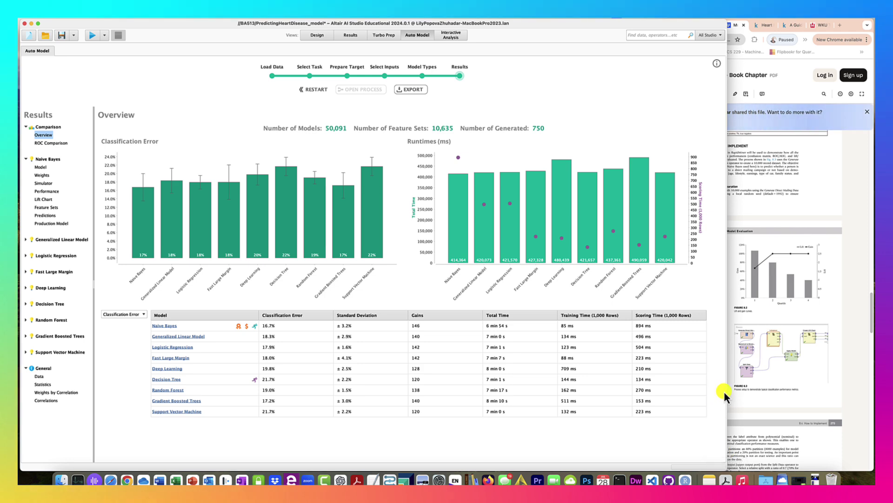
drag(727, 389, 567, 389)
drag(664, 360, 570, 361)
scroll(716, 330, up, 5)
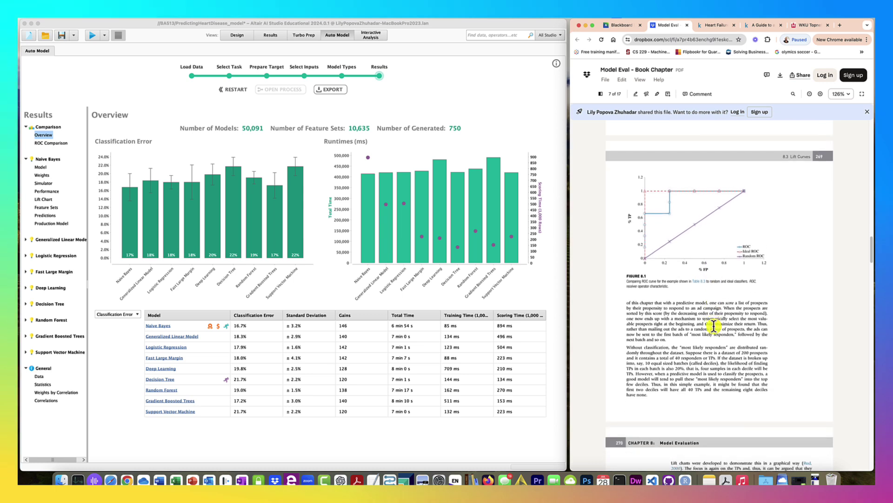
Set the book chapter's zoom to 150% and review the ROC data table and ROC curve figure.
scroll(715, 331, up, 4)
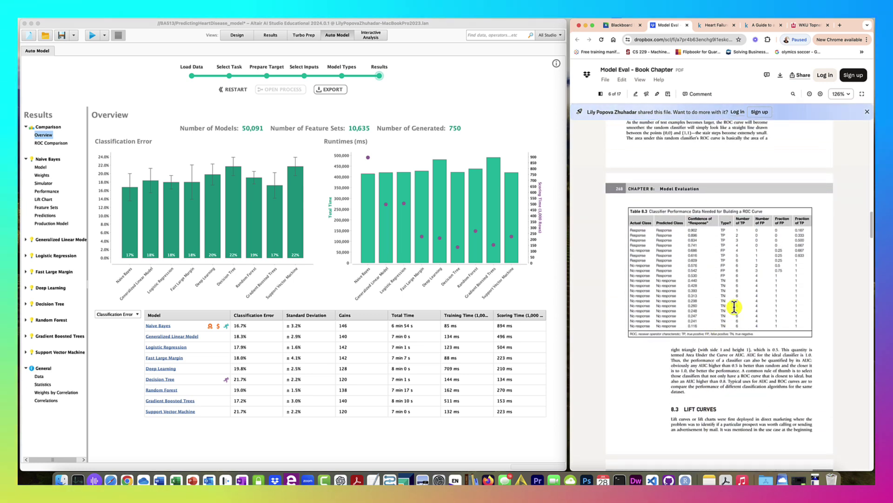
click(848, 96)
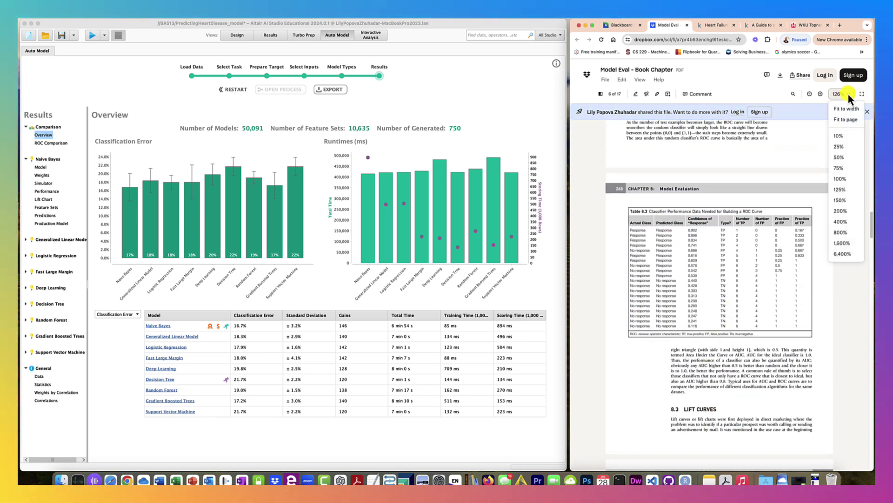
click(846, 200)
scroll(775, 200, up, 15)
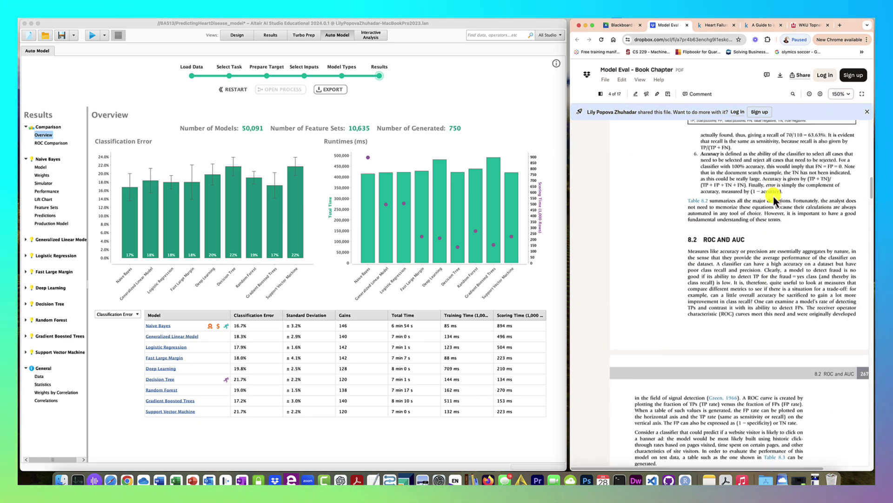
scroll(775, 200, down, 15)
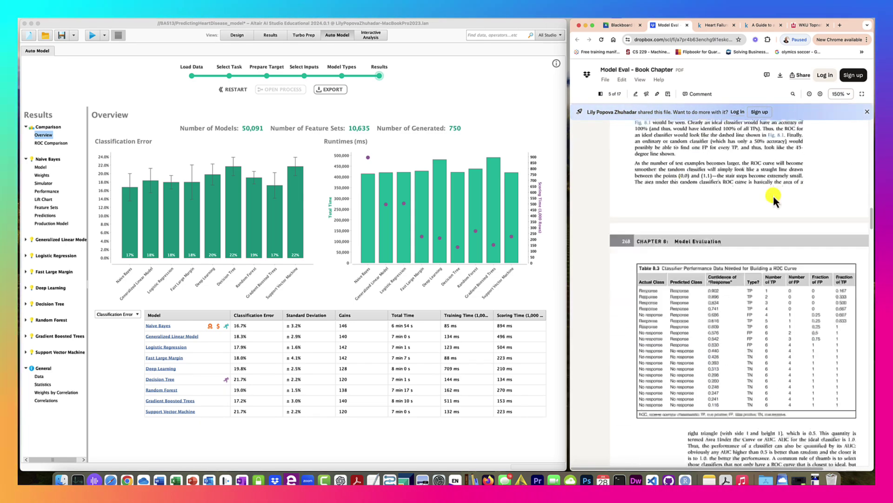
scroll(774, 200, down, 15)
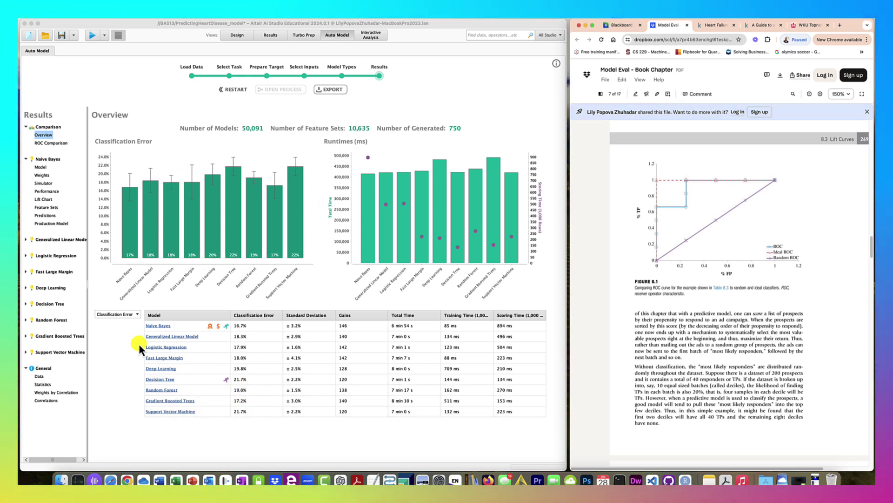
Compare the models in the Auto Model overview by Accuracy, by Classification Error, and by Accuracy again.
click(137, 315)
click(136, 315)
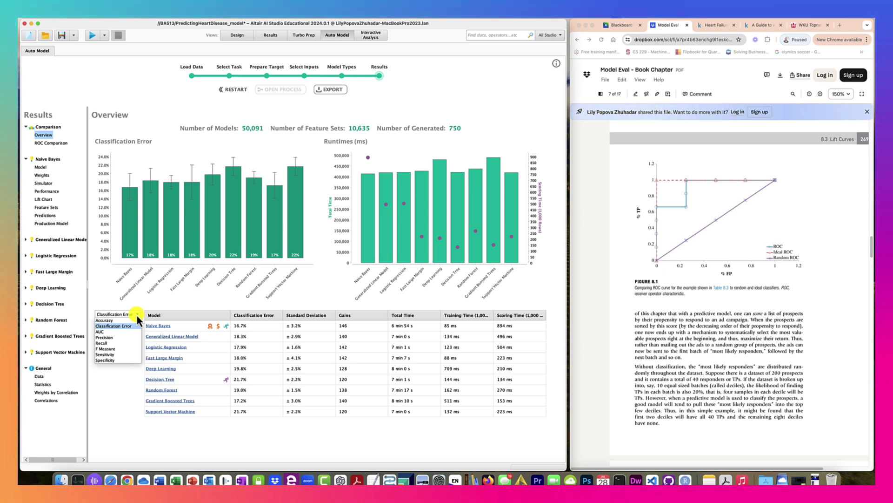
click(124, 320)
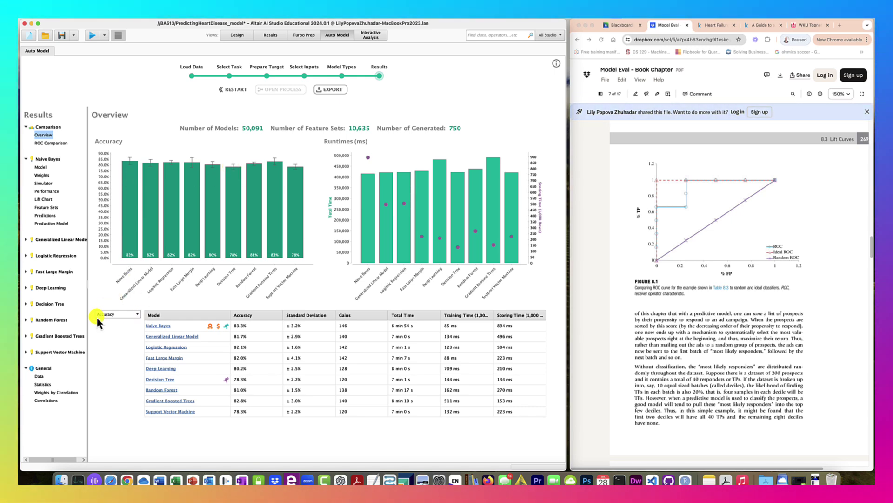
click(137, 314)
click(124, 326)
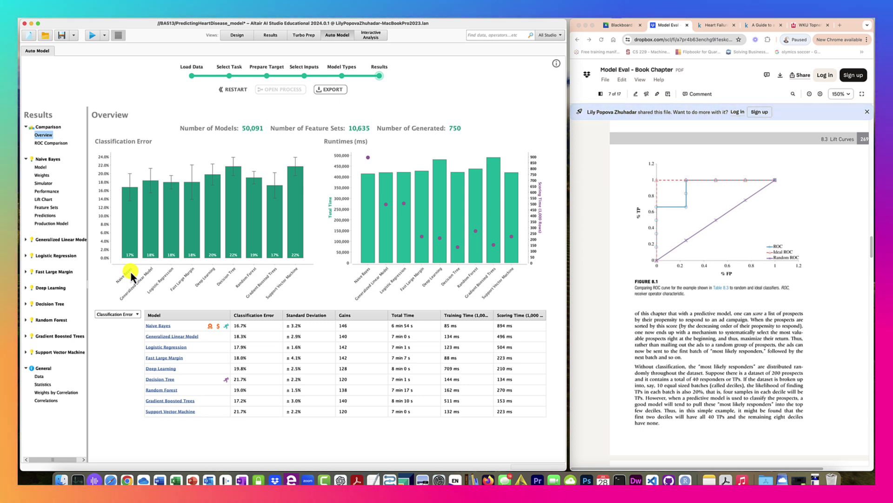
click(136, 313)
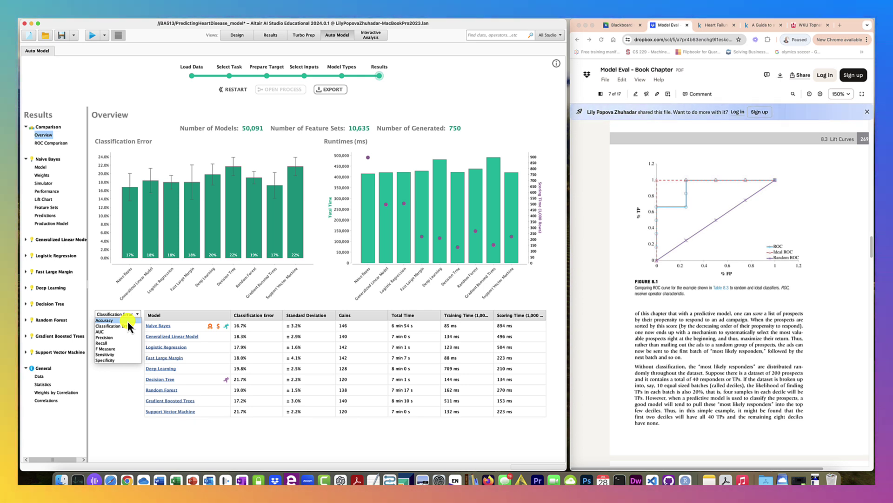
click(128, 321)
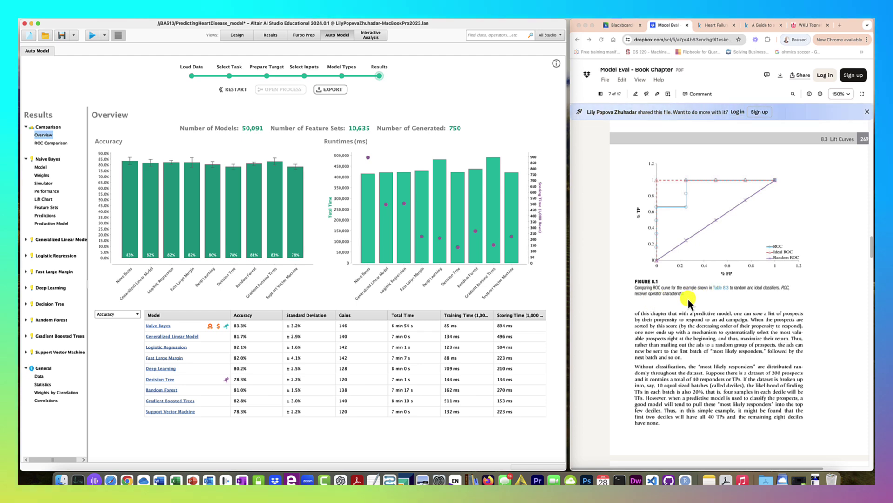
Find Table 8.2 Evaluation Measures in the book chapter and review the definition of accuracy.
scroll(689, 283, up, 15)
scroll(690, 284, up, 8)
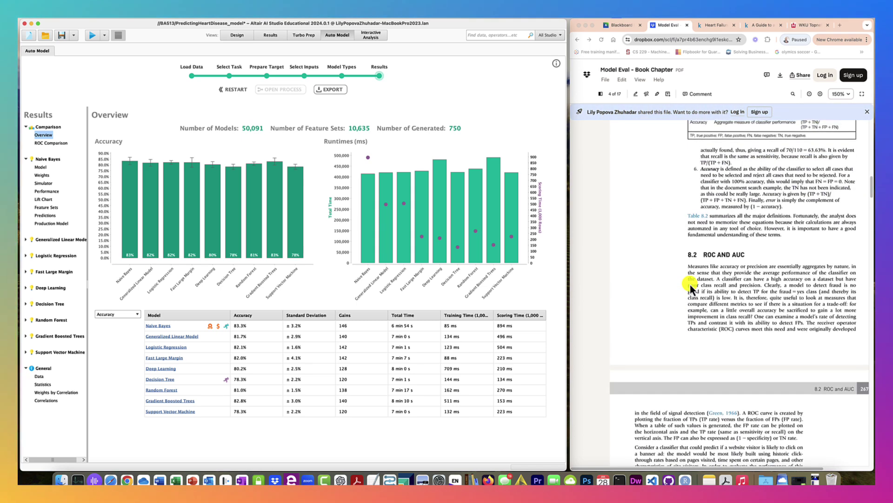
scroll(690, 289, up, 5)
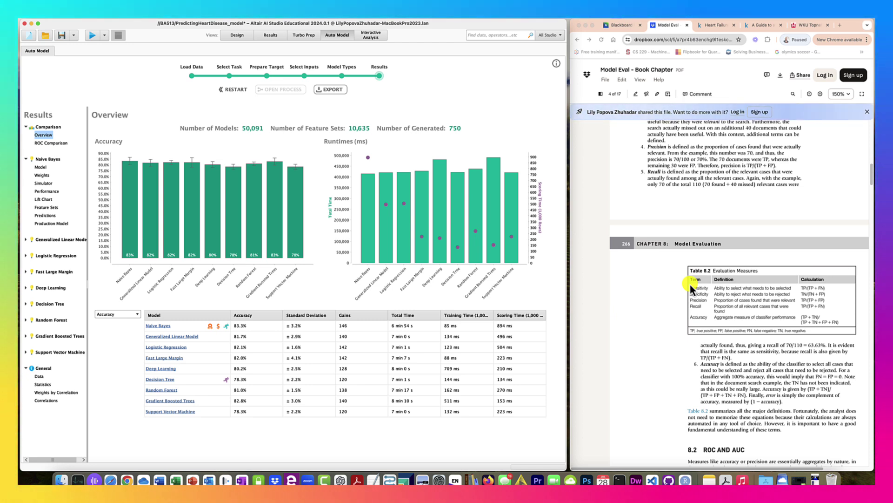
click(701, 319)
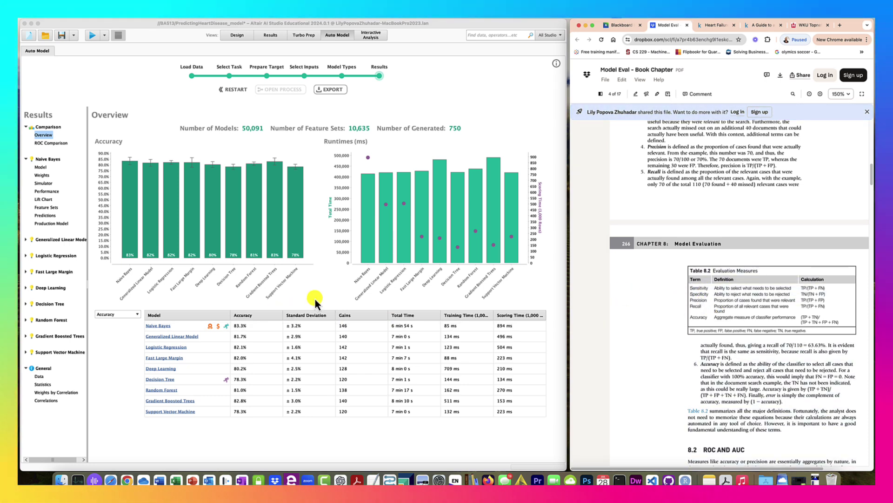
Compare the models in the overview by Precision, Recall and F Measure in turn.
click(136, 312)
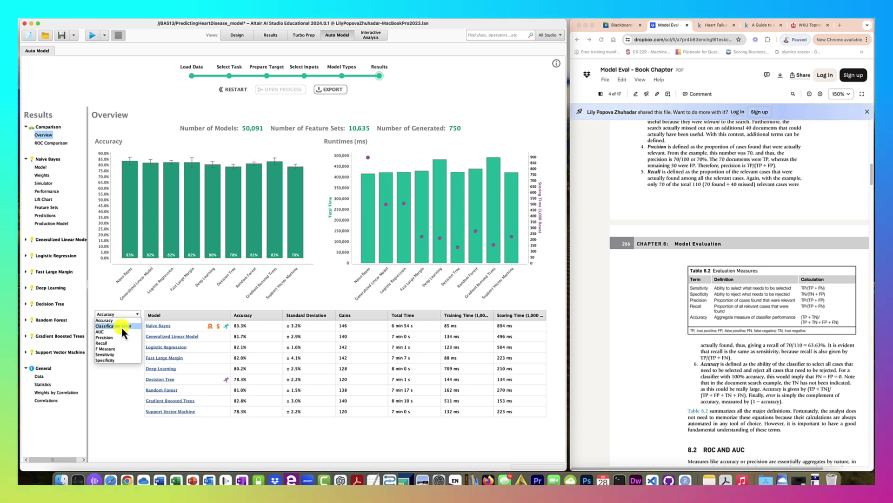
click(118, 337)
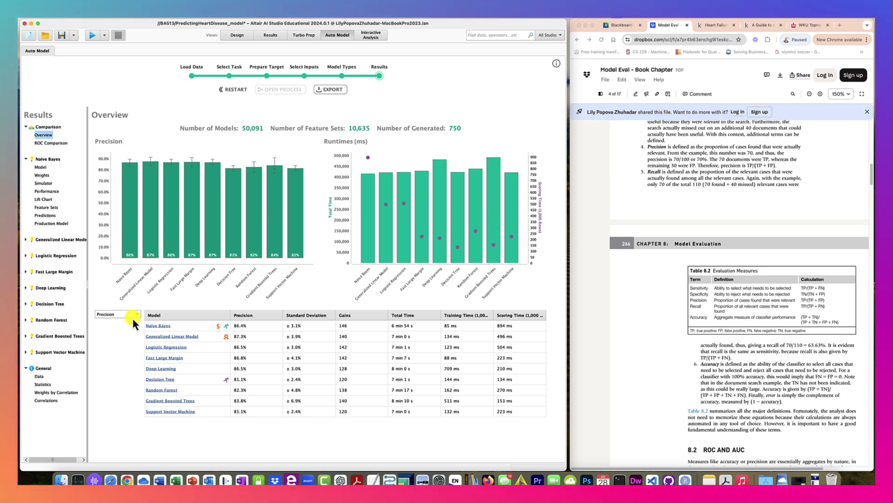
click(135, 314)
click(118, 344)
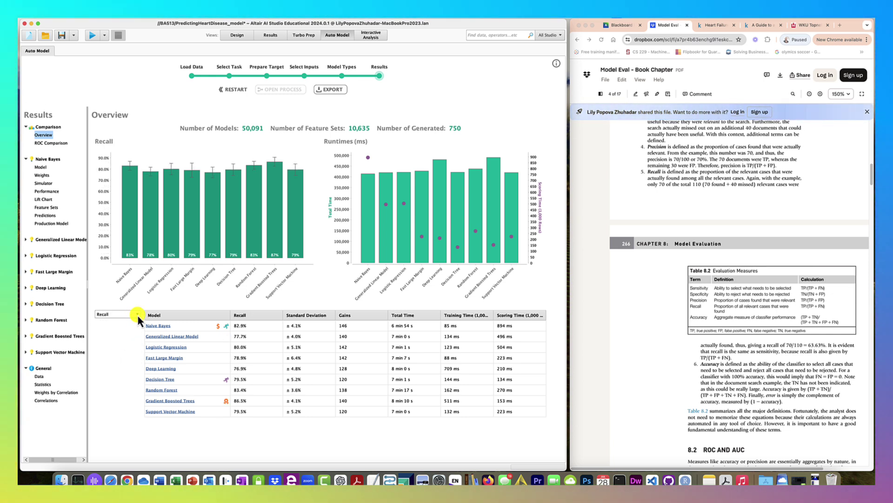
click(137, 315)
click(119, 348)
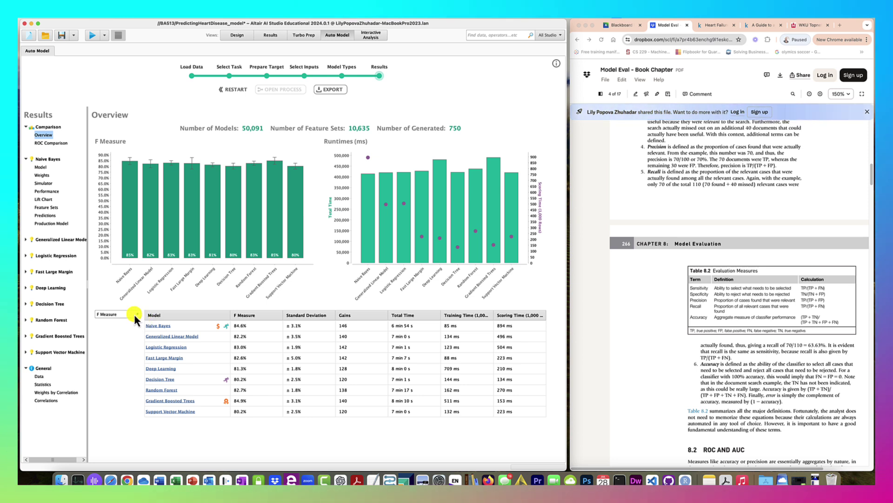
Set the overview's comparison metric to Accuracy and collapse the Naive Bayes results in the results tree.
click(133, 314)
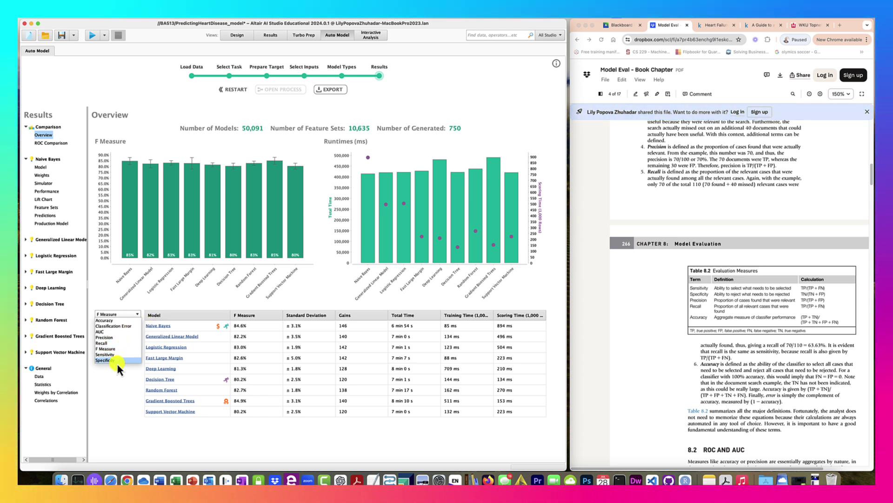
click(137, 313)
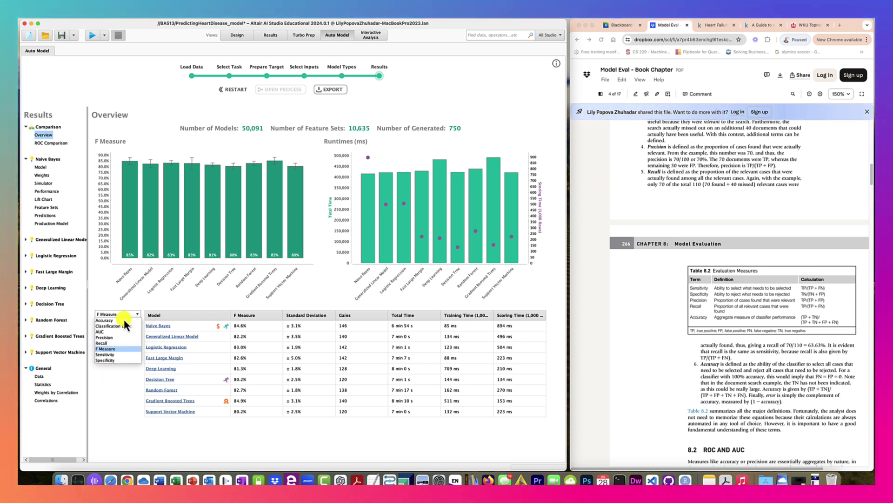
click(116, 320)
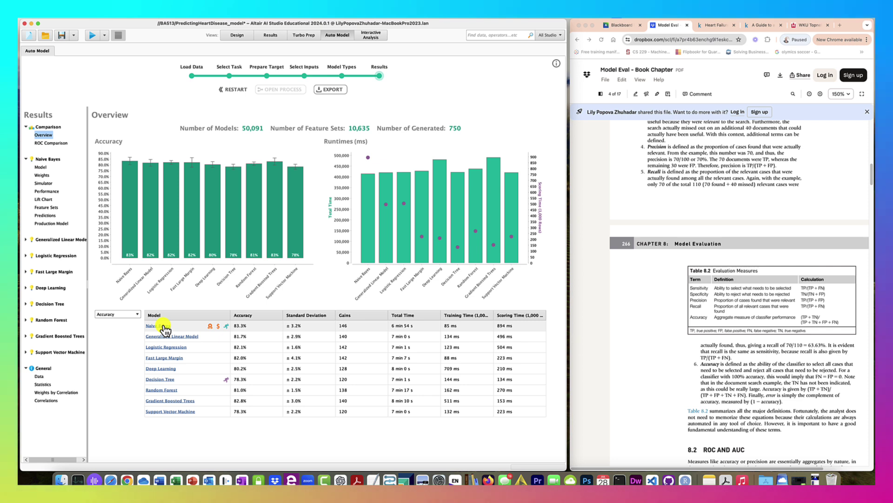
mouse_move(165, 328)
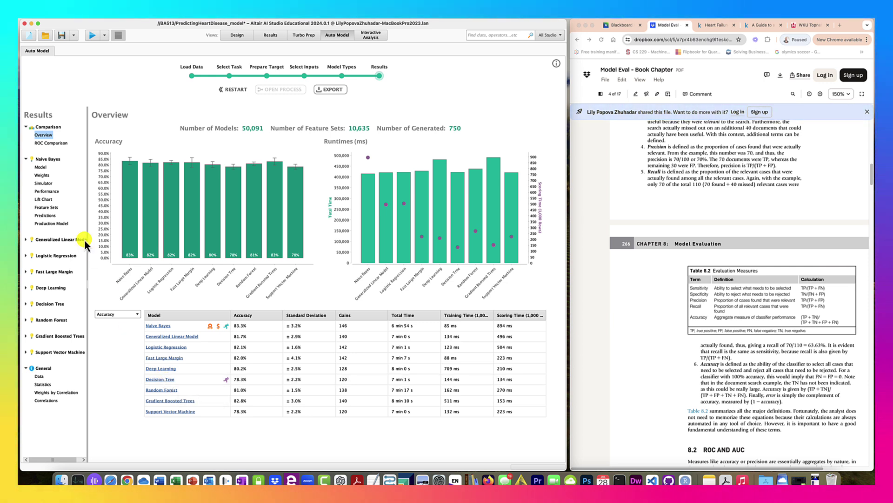
click(26, 159)
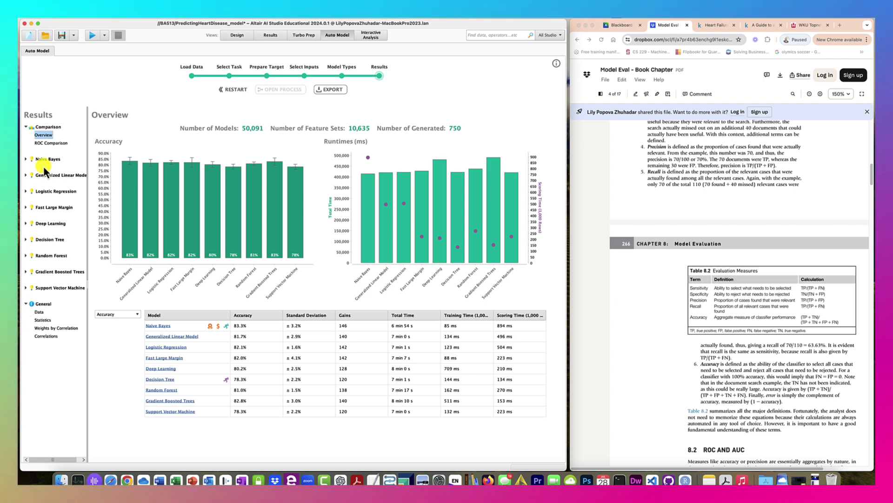
click(43, 135)
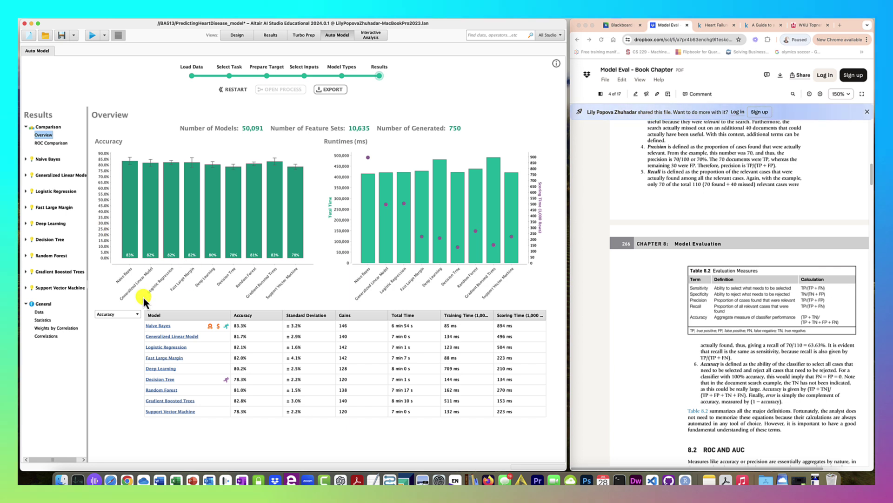
click(136, 313)
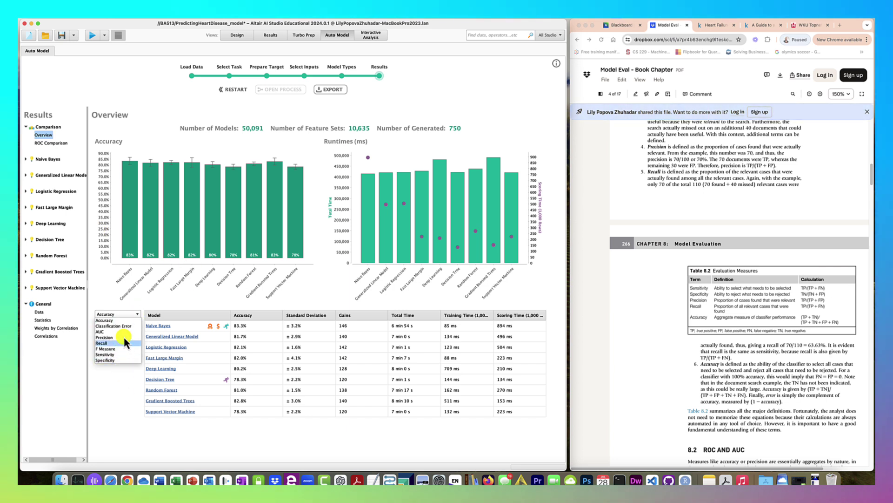
click(157, 300)
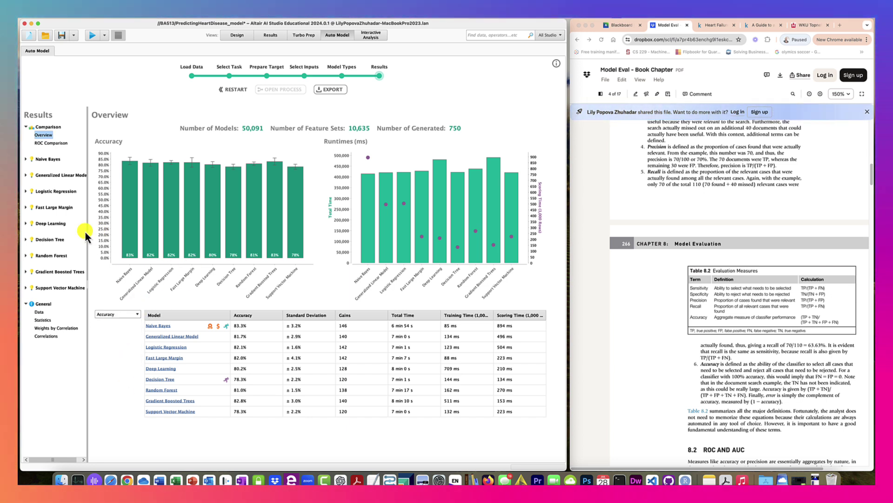
Examine the ROC Comparison curves of all models against their accuracy chart, and return to the overview.
click(49, 143)
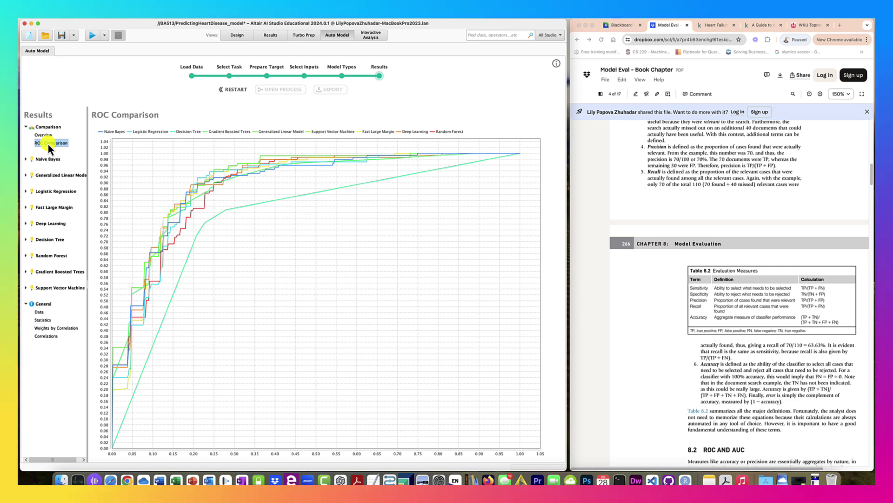
click(43, 135)
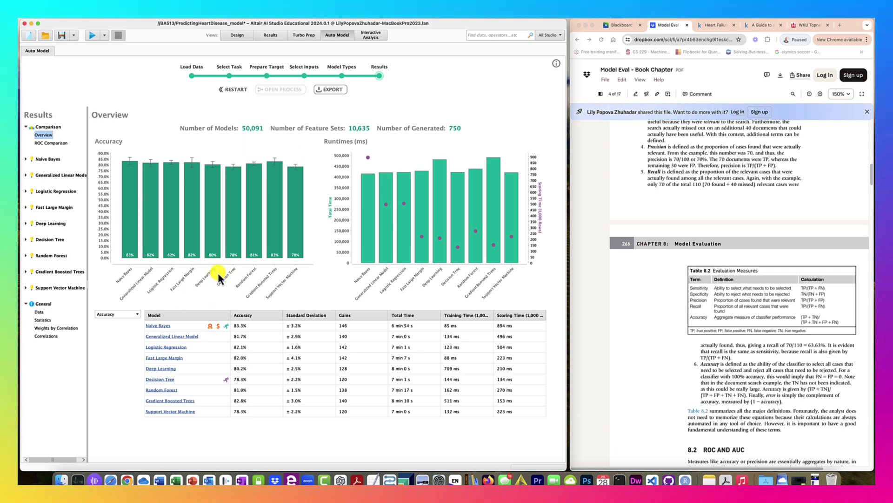
click(42, 145)
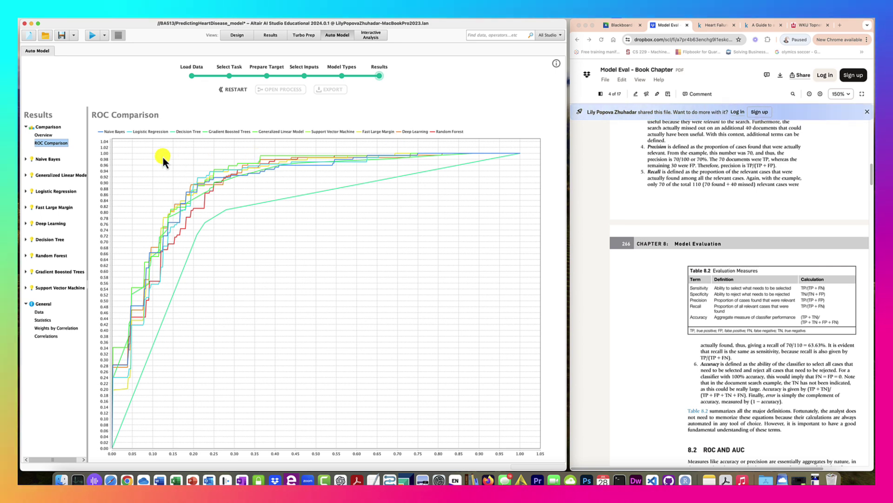
click(44, 135)
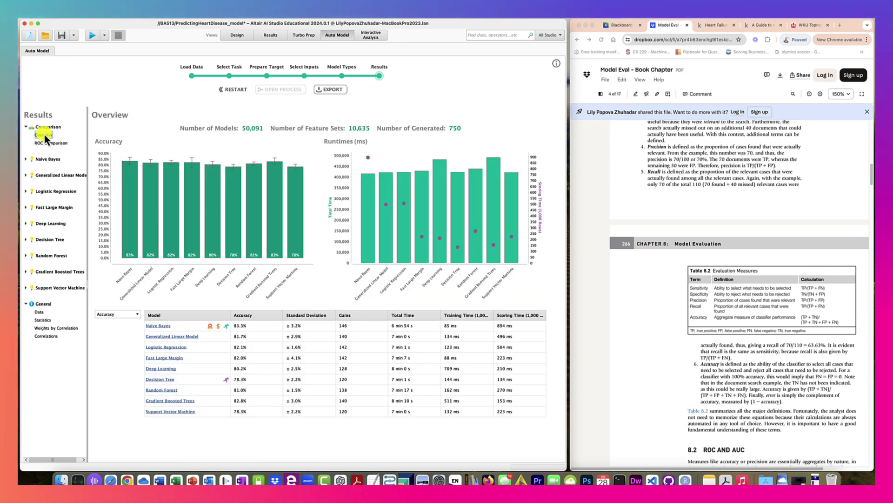
Set the overview's comparison metric to AUC and check the models' AUC values against the ROC Comparison curves.
click(136, 313)
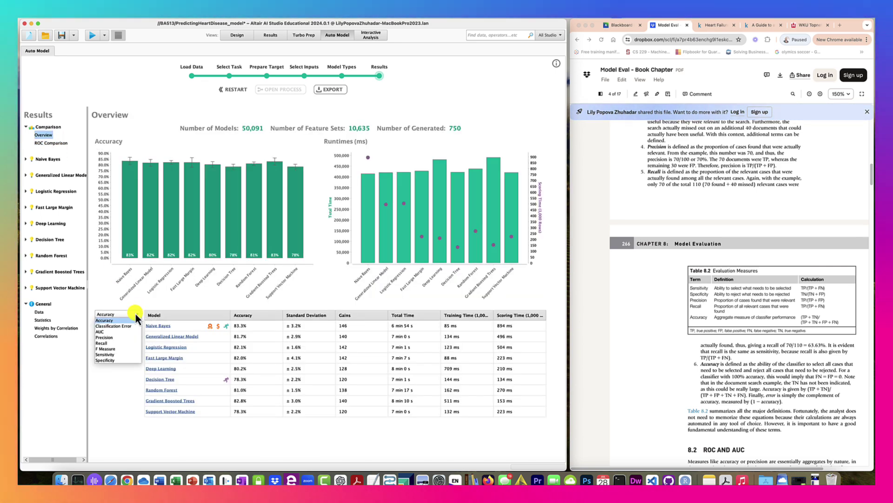
click(116, 330)
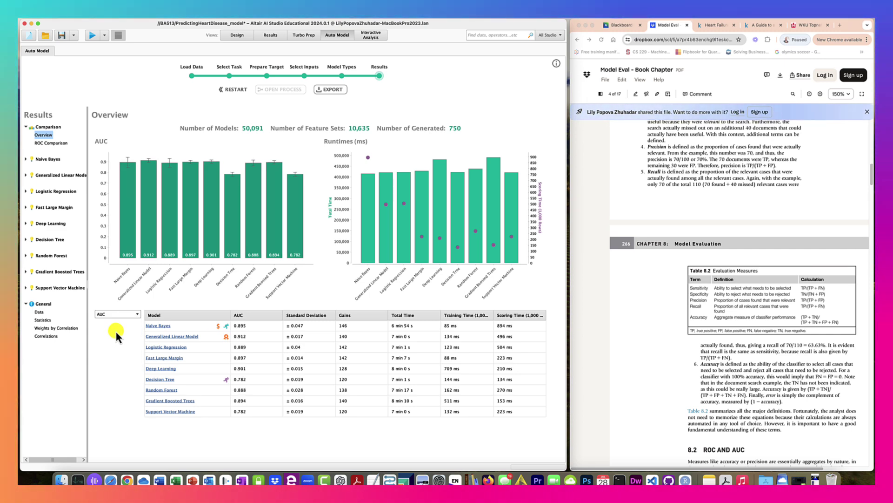
click(45, 143)
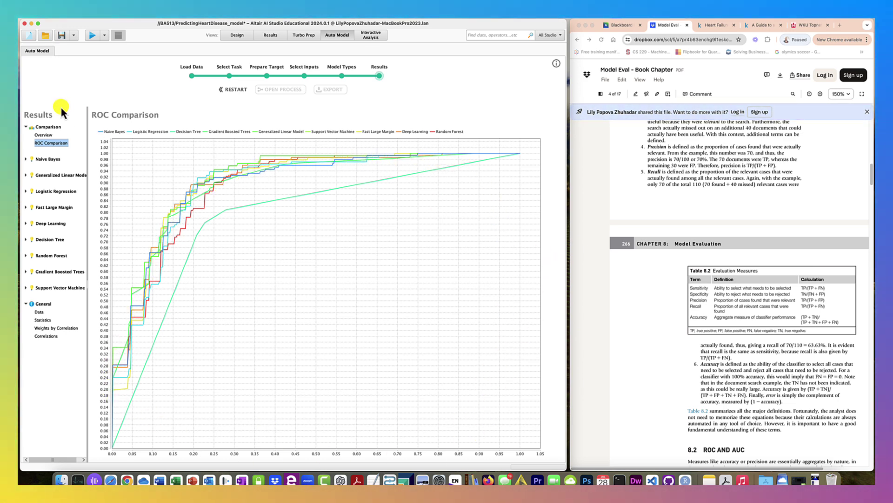
click(44, 135)
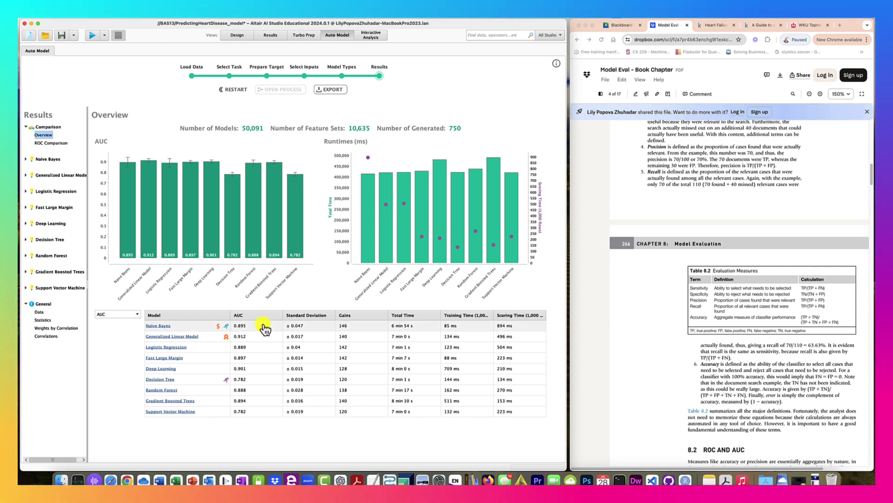
click(54, 143)
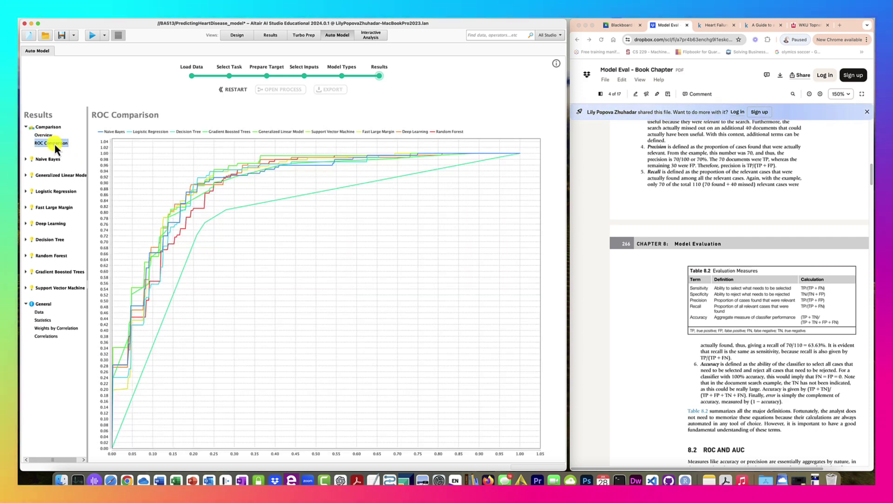
click(48, 136)
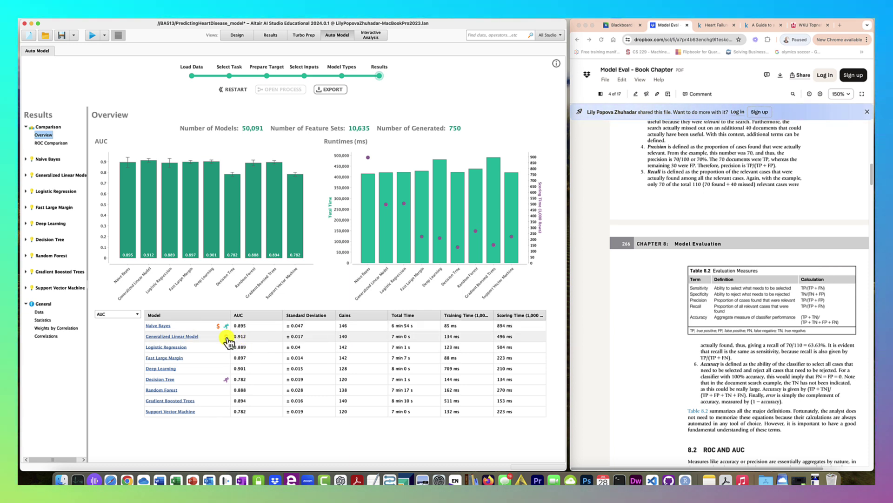
Review the Naive Bayes performance results, and set the overview's comparison metric to Accuracy.
mouse_move(228, 340)
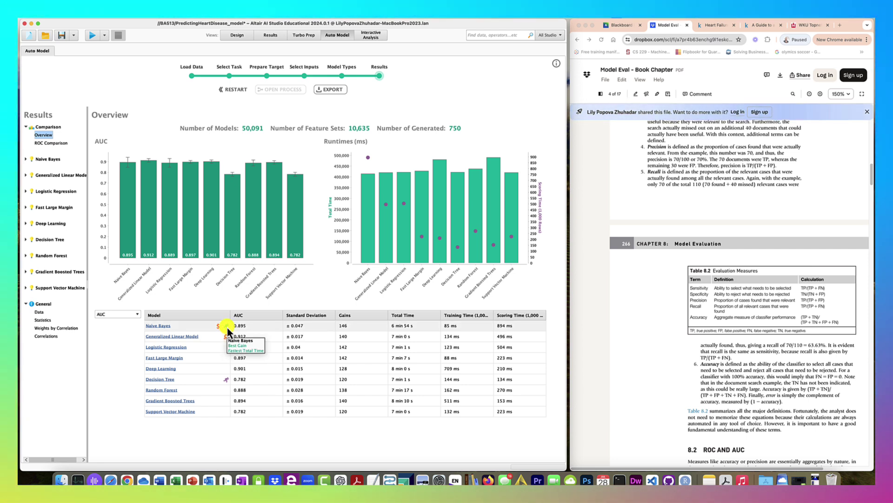
click(233, 325)
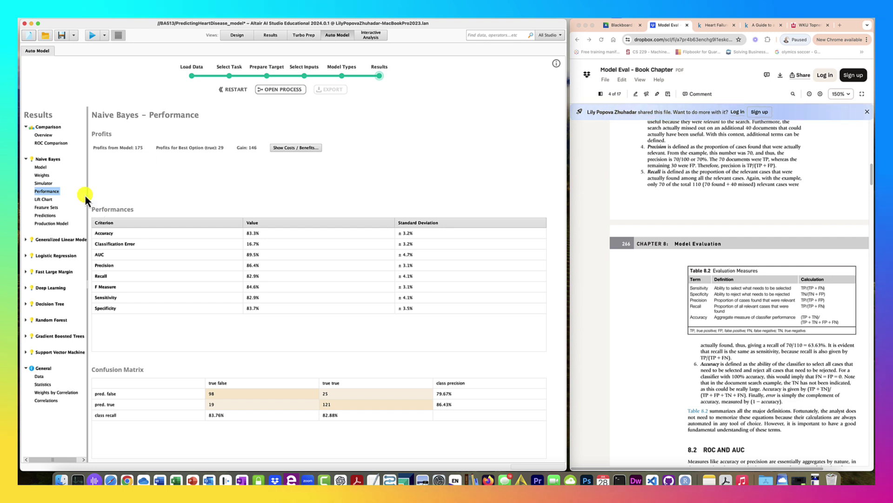
click(44, 136)
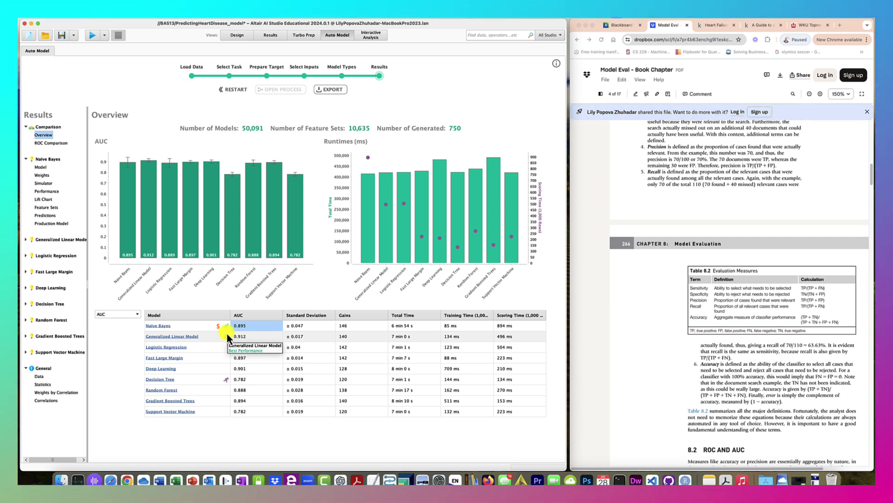
click(135, 314)
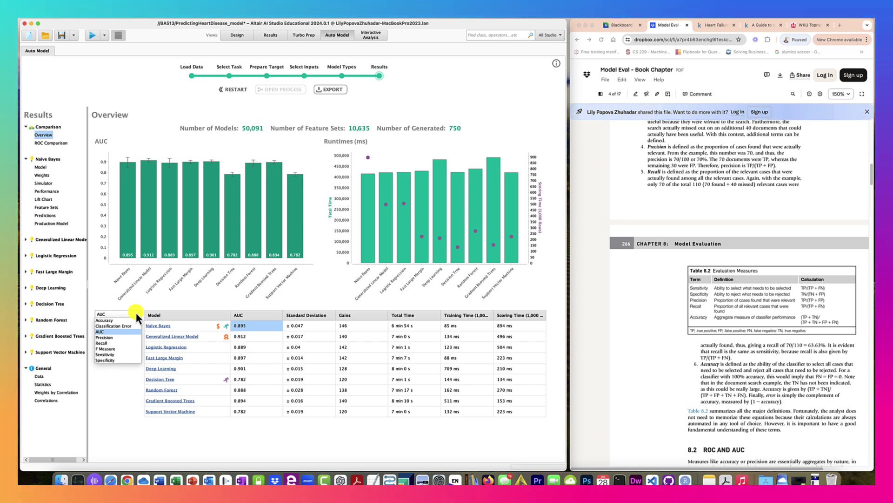
click(113, 320)
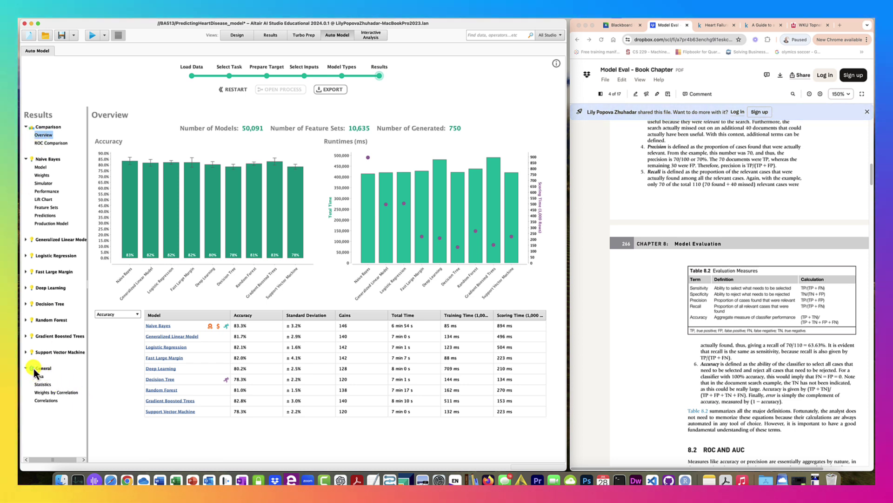
Browse the general statistics and distributions of the input attributes one by one, from Age to RestingECG = ST.
click(41, 384)
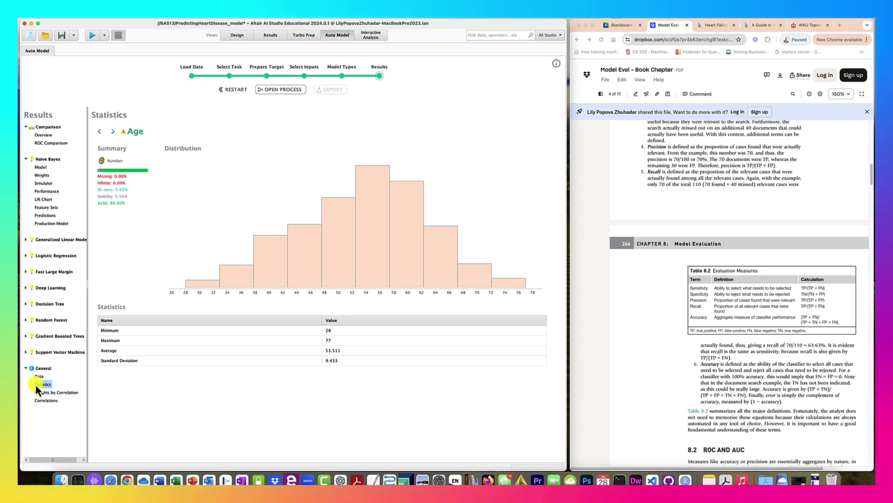
click(113, 132)
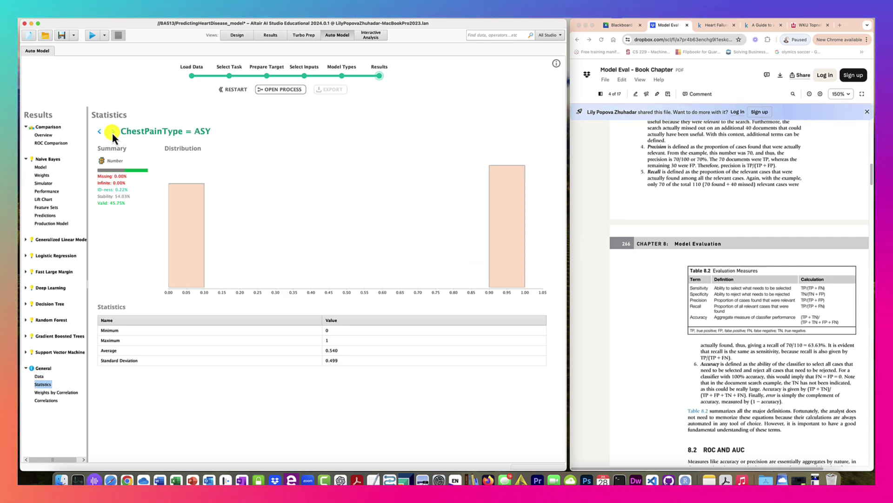
click(112, 131)
click(113, 131)
click(112, 132)
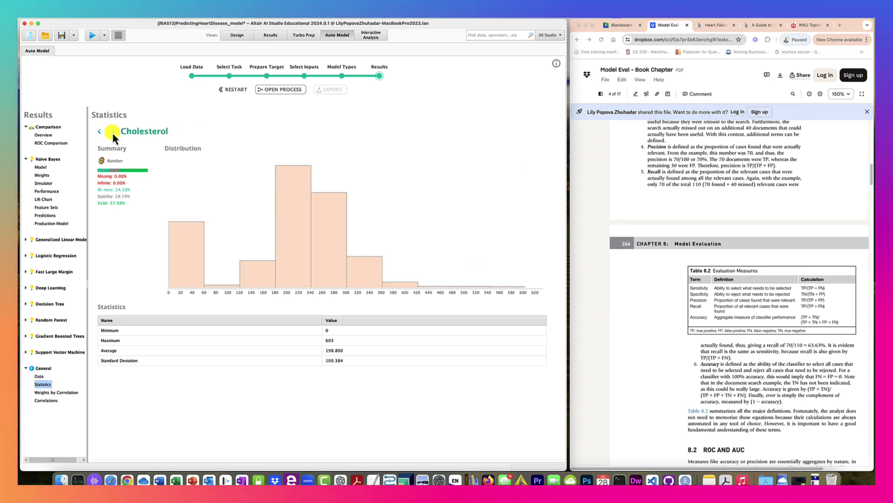
click(112, 131)
click(112, 132)
click(112, 131)
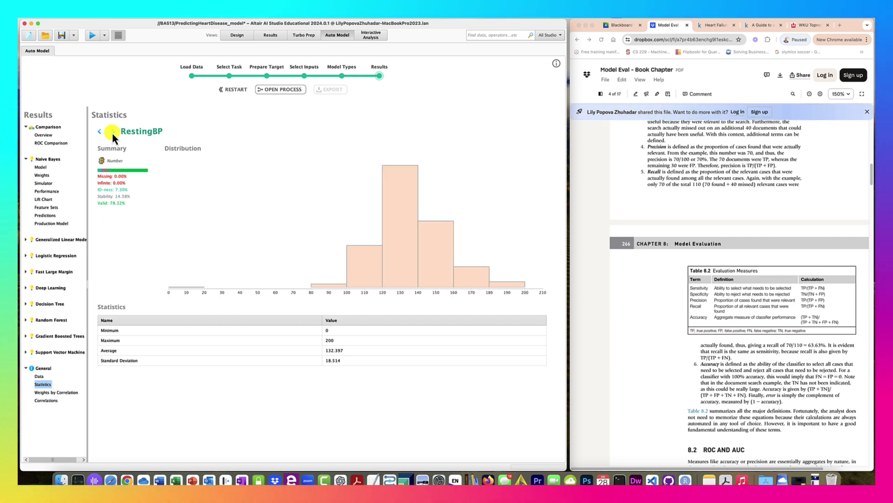
click(112, 131)
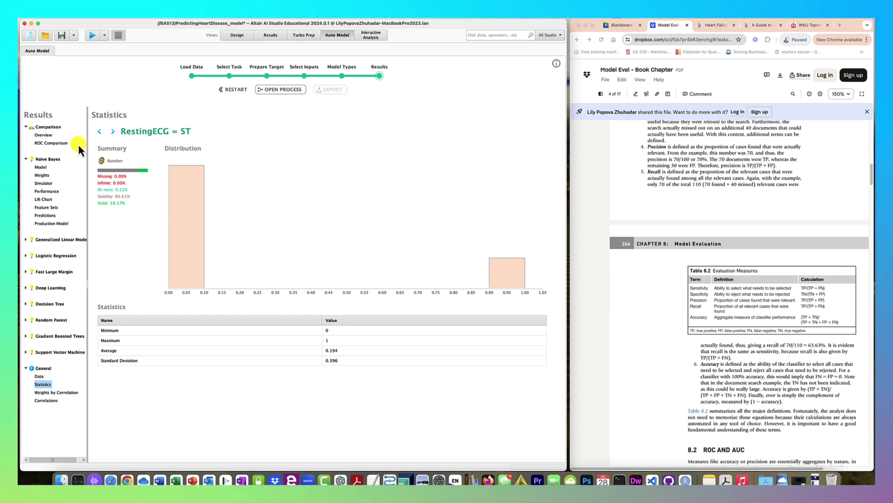
Examine the attributes' Weights by Correlation and the general Correlations matrix.
click(67, 392)
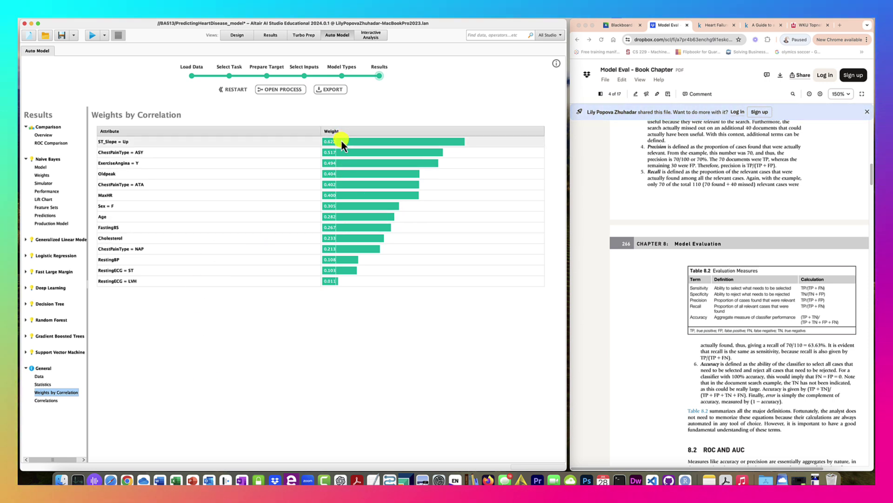
mouse_move(342, 147)
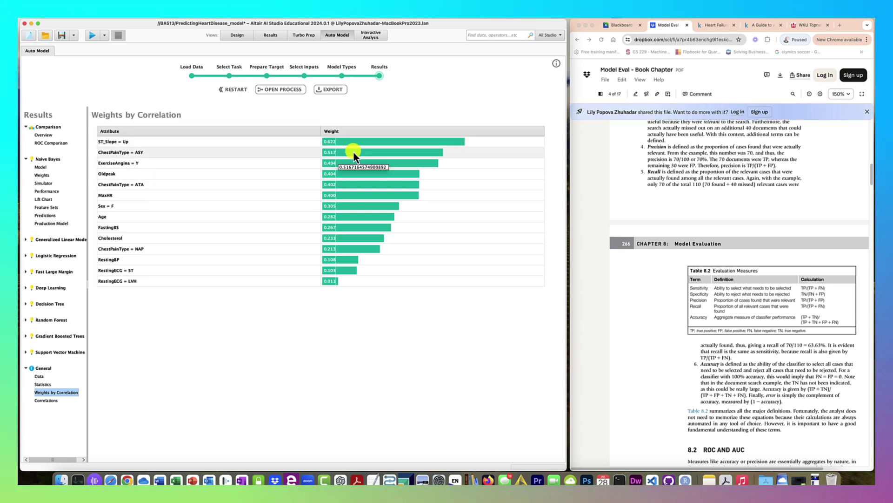
mouse_move(339, 235)
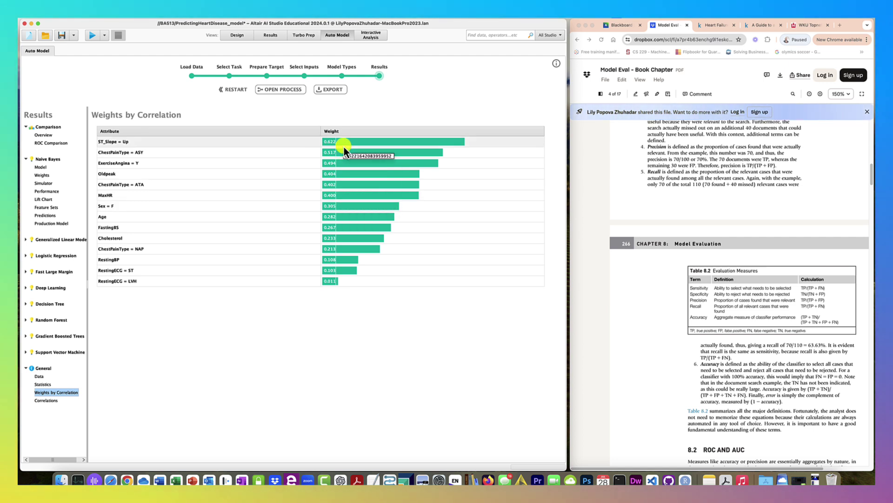
mouse_move(339, 176)
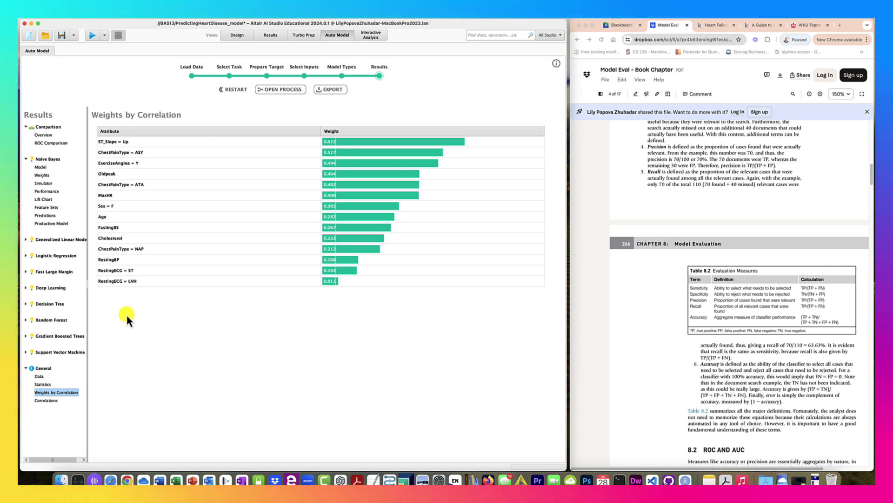
click(50, 400)
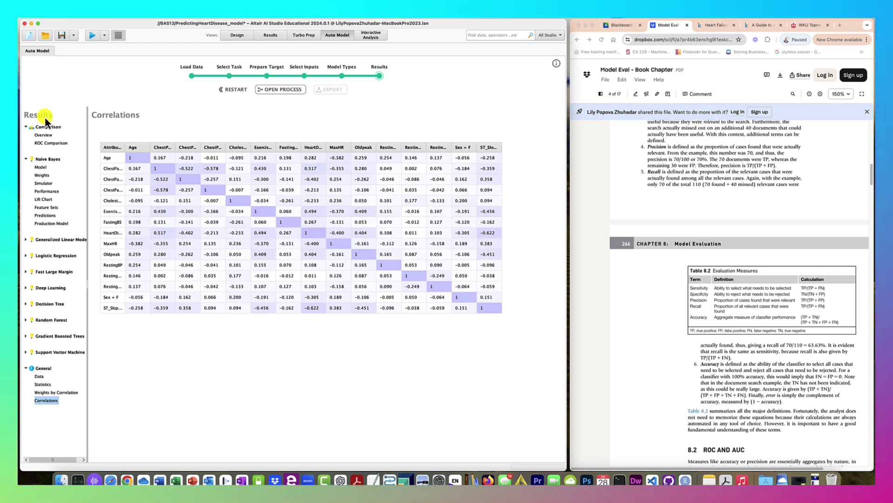
Open the Decision Tree model and spread its true and false leaves apart below the ST_Slope = Up node.
click(26, 303)
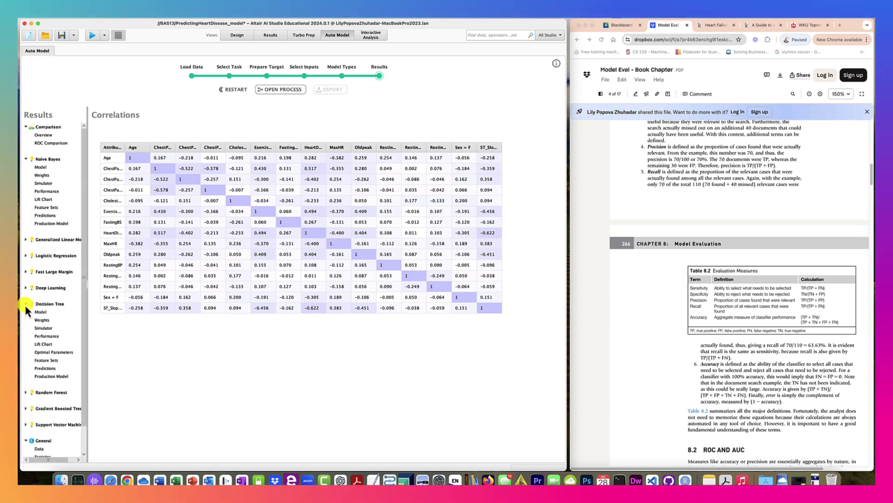
click(41, 312)
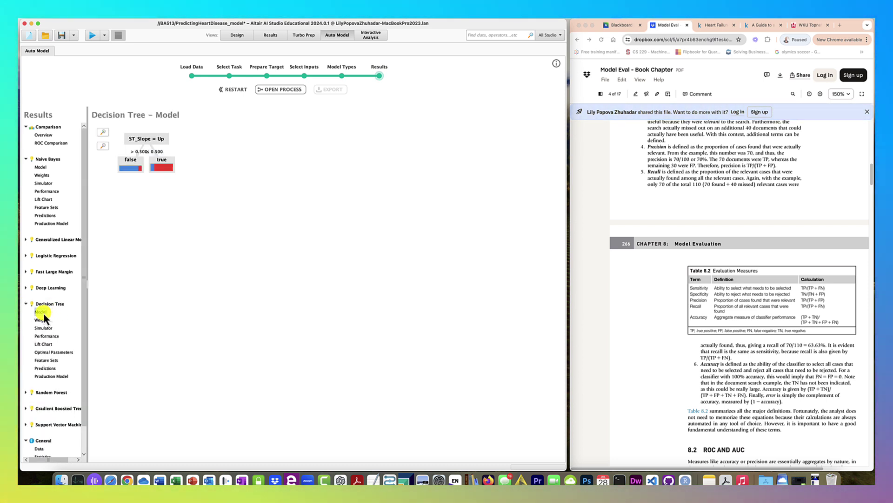
drag(165, 167, 239, 175)
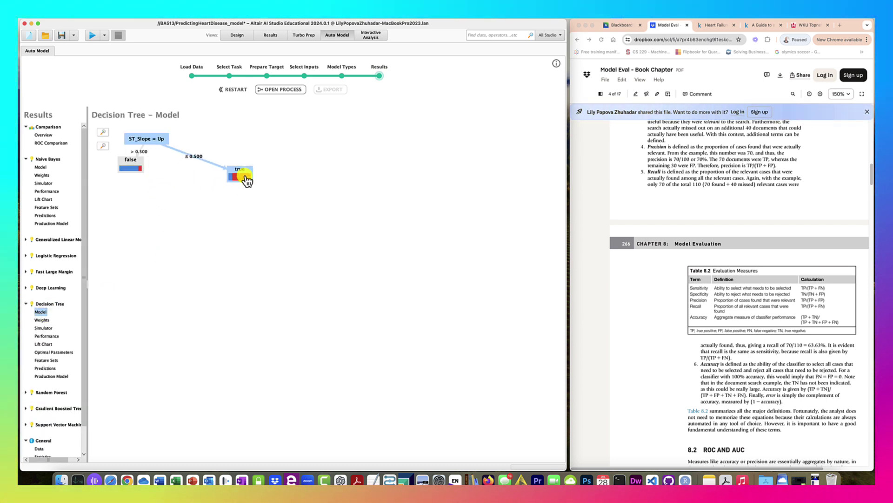
drag(135, 166, 127, 186)
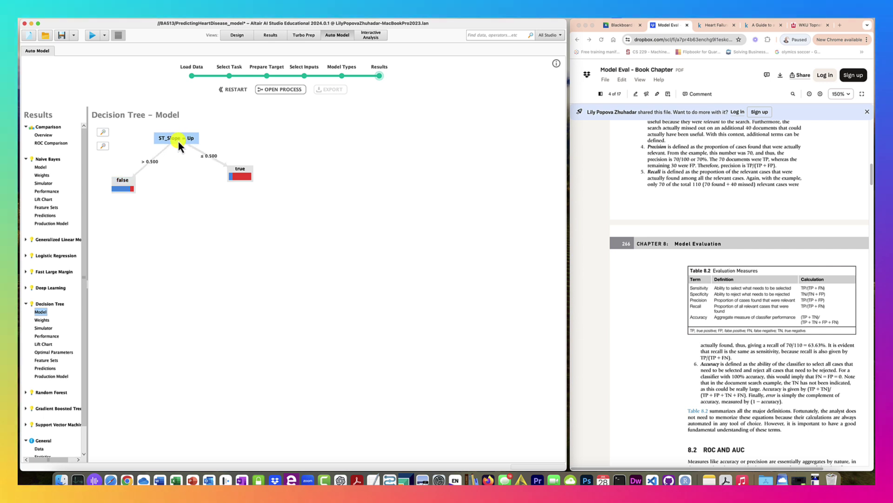
drag(237, 178, 252, 190)
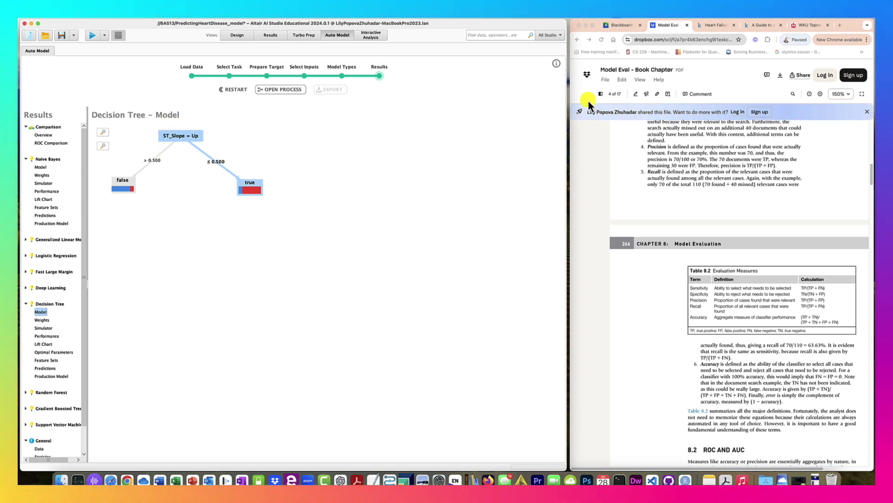
Look up the ST_Slope attribute description in the Kaggle Heart Failure notebook and check the tree's true leaf distribution against it.
click(708, 26)
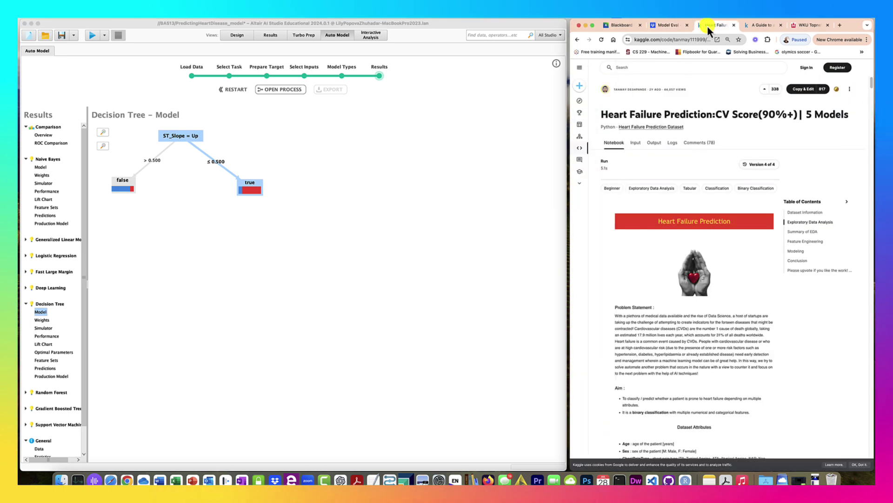
scroll(692, 300, down, 5)
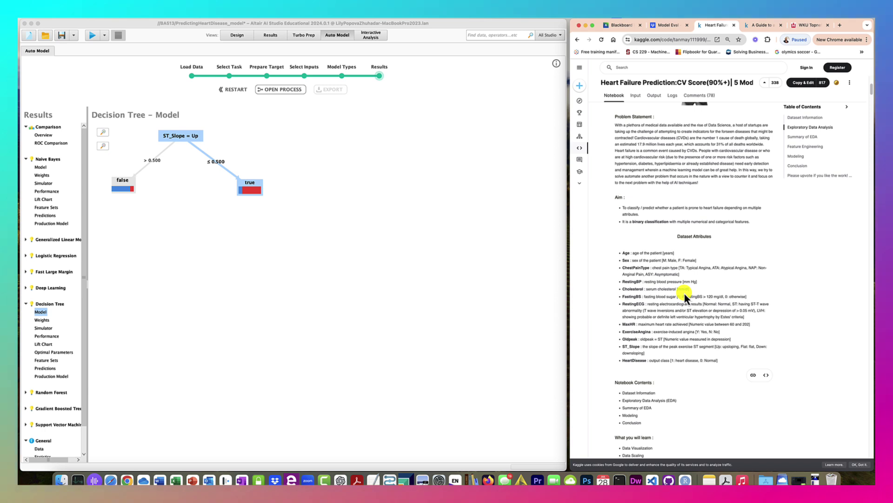
scroll(637, 339, up, 1)
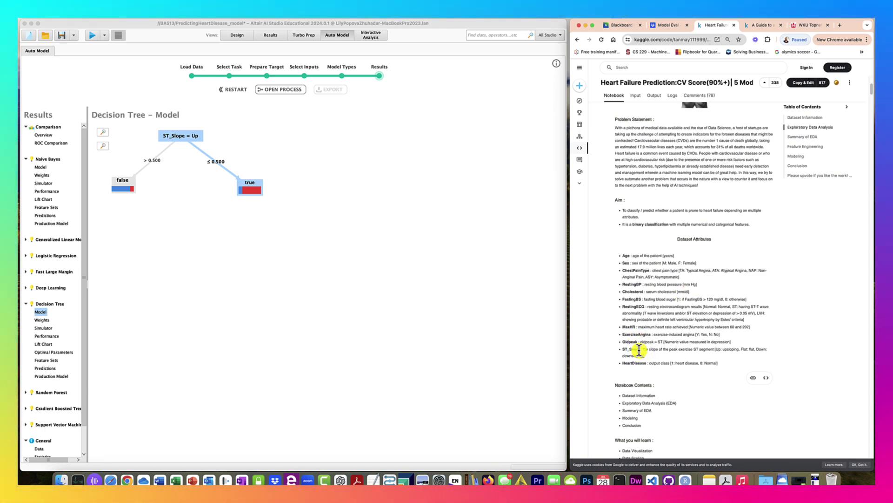
scroll(633, 350, up, 1)
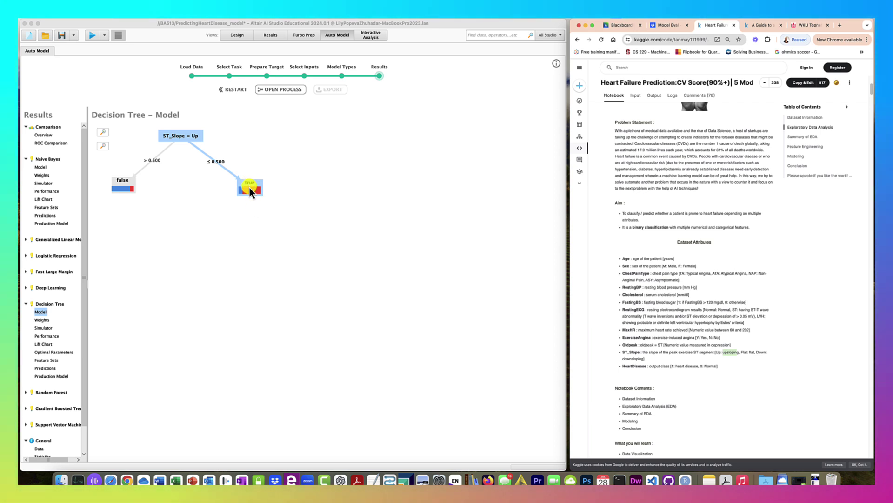
mouse_move(249, 188)
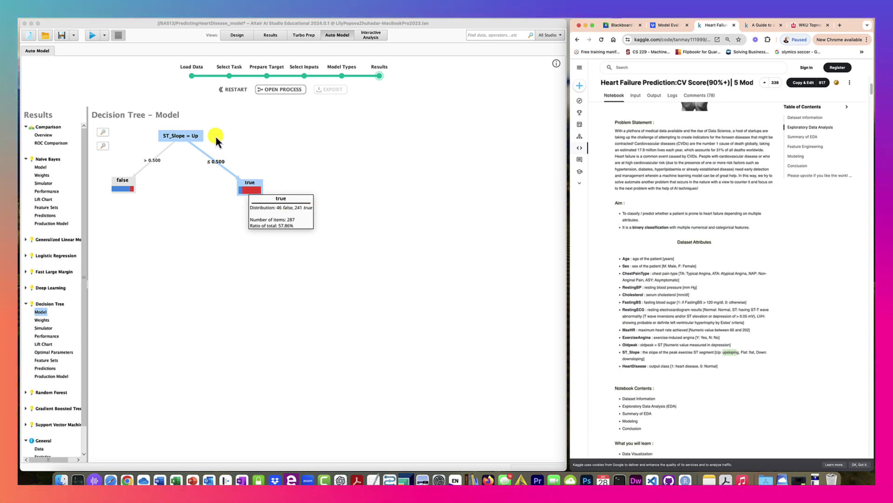
click(317, 165)
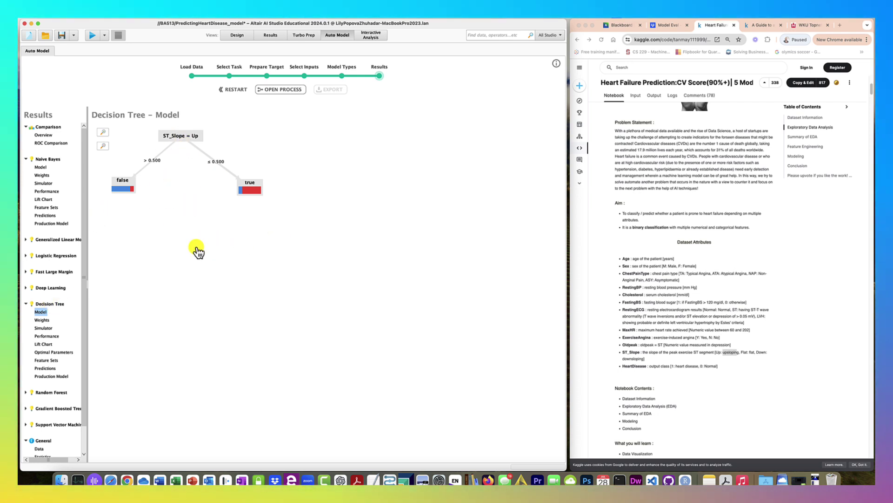
Check the Decision Tree weights and set ST_Slope = Up to 0.240 in its simulator.
click(42, 320)
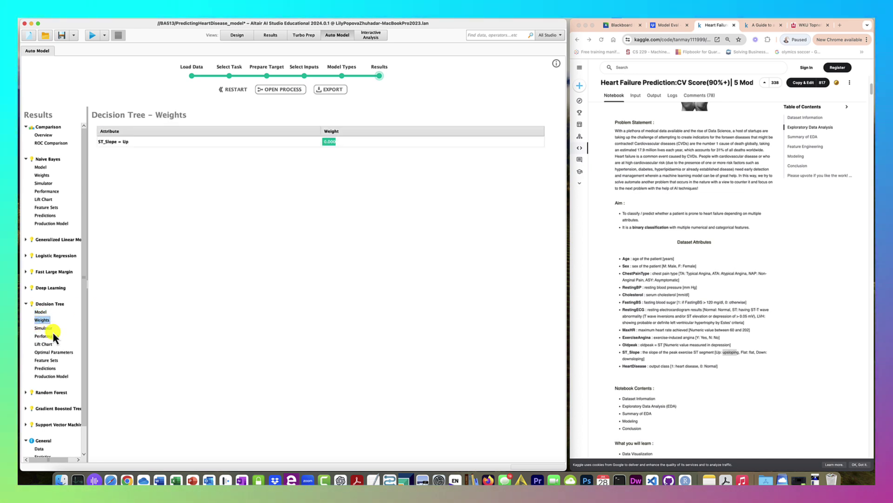
click(46, 328)
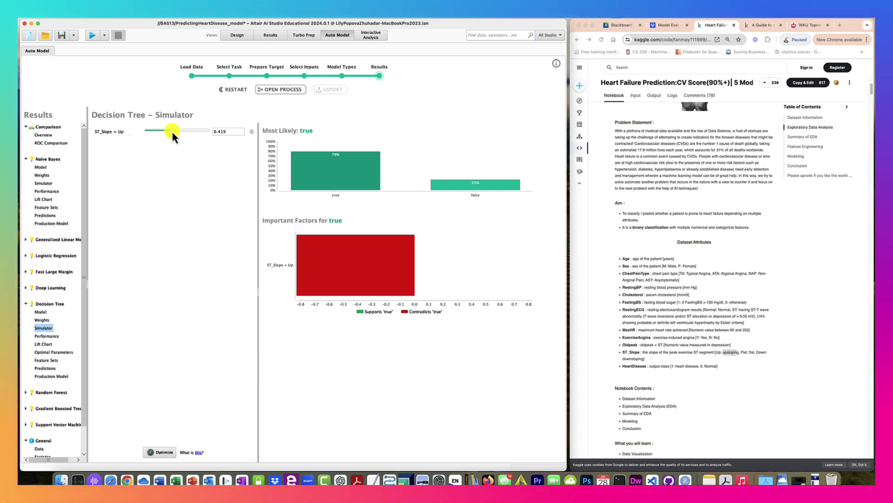
mouse_move(172, 134)
mouse_down()
mouse_move(157, 134)
mouse_move(180, 129)
mouse_move(166, 129)
mouse_up()
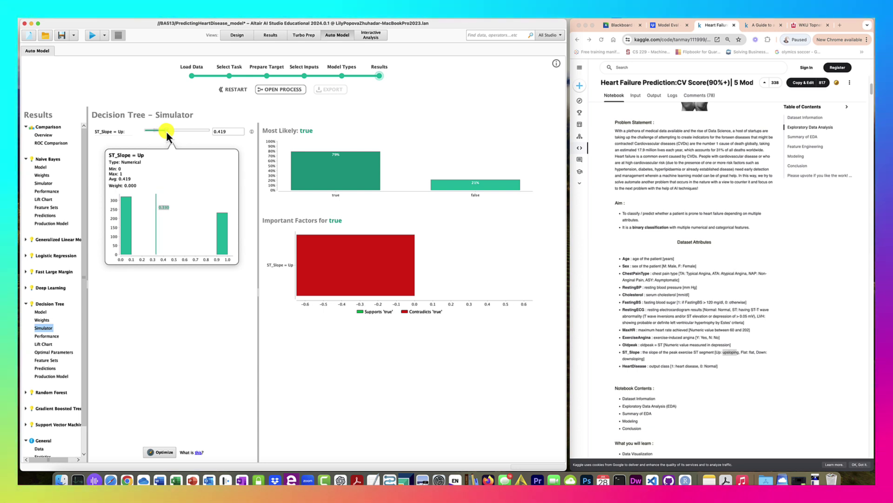
drag(167, 130, 159, 130)
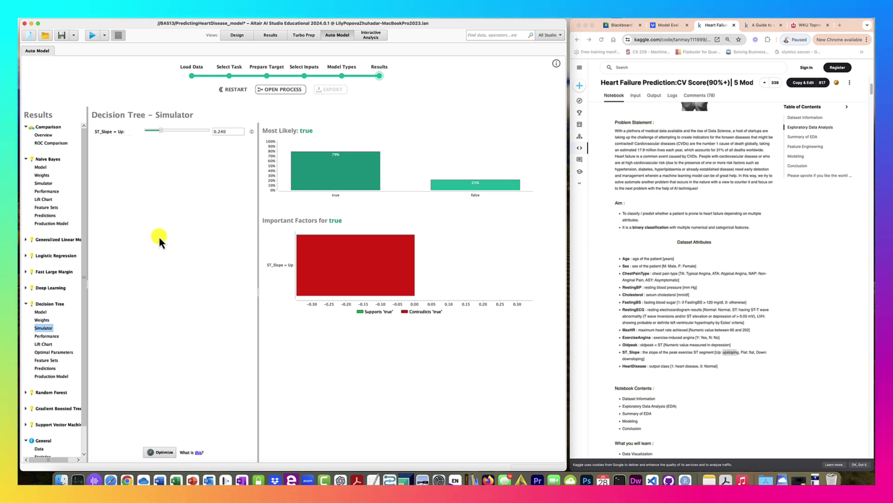
Review the Decision Tree's Performance, Lift Chart, Optimal Parameters, Feature Sets and Predictions results in turn.
click(58, 337)
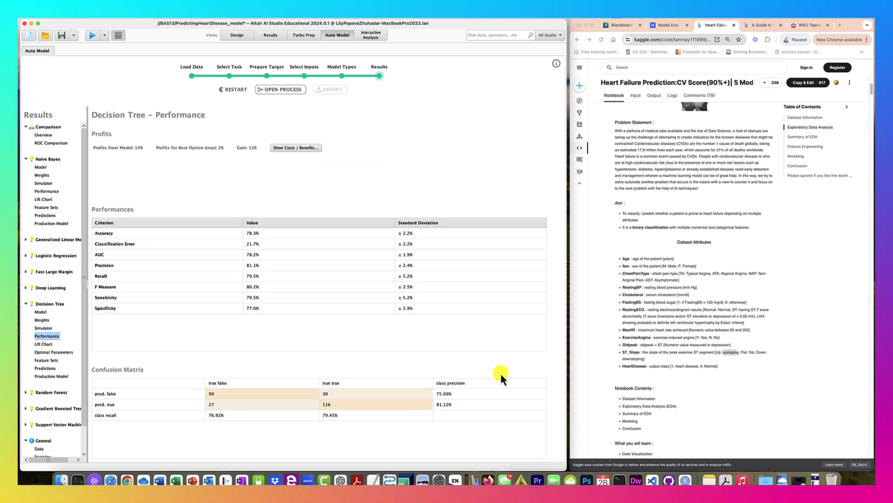
click(48, 345)
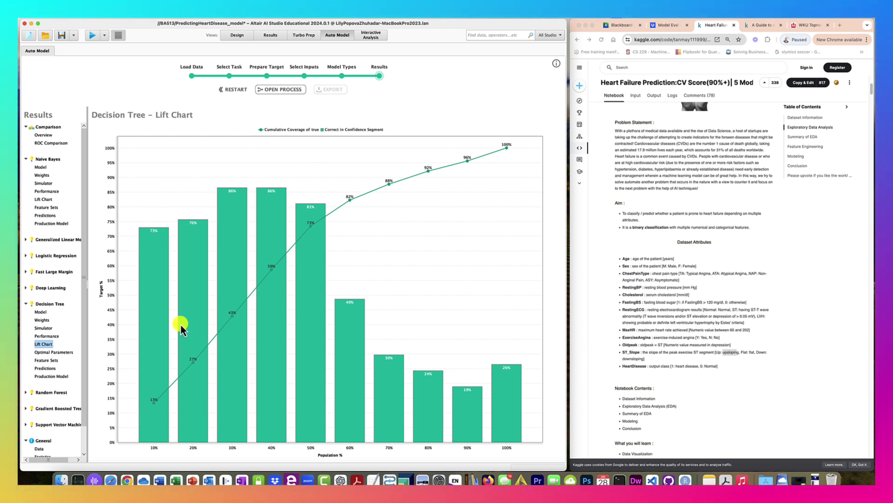
click(54, 352)
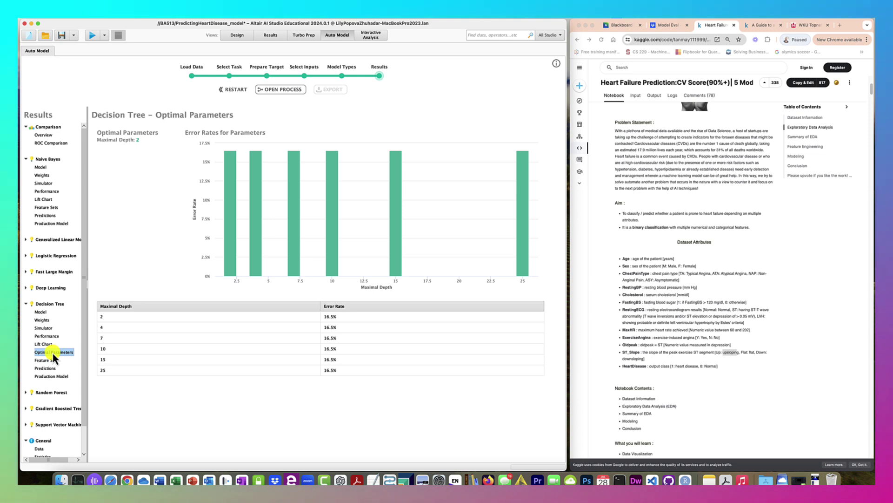
click(47, 360)
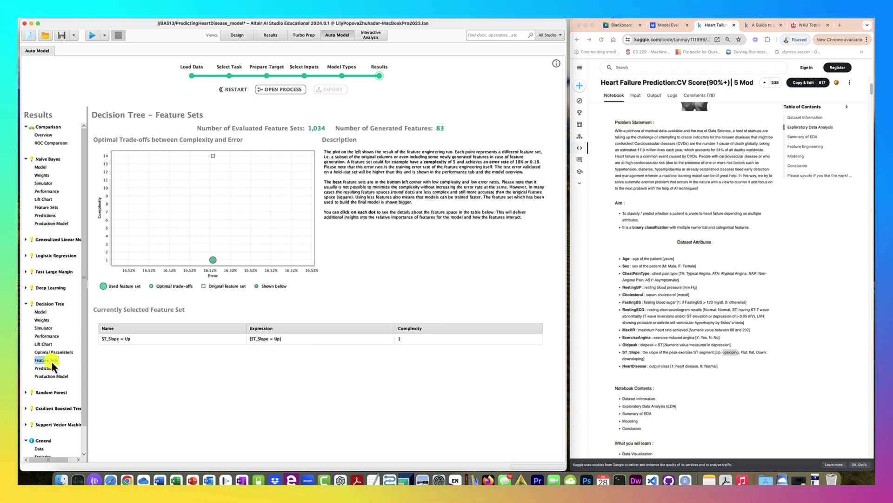
click(45, 368)
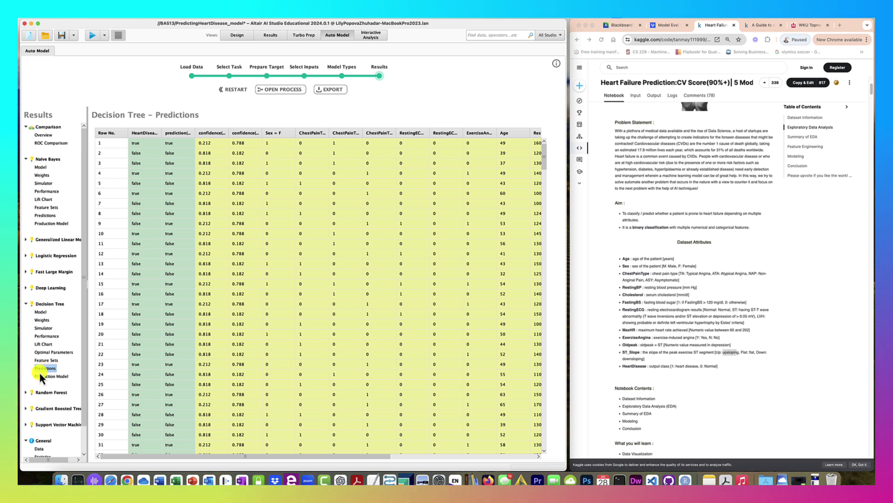
Widen the HeartDisease, prediction and confidence(true) columns of the Decision Tree predictions and sort the rows by prediction in descending order.
drag(161, 134, 253, 133)
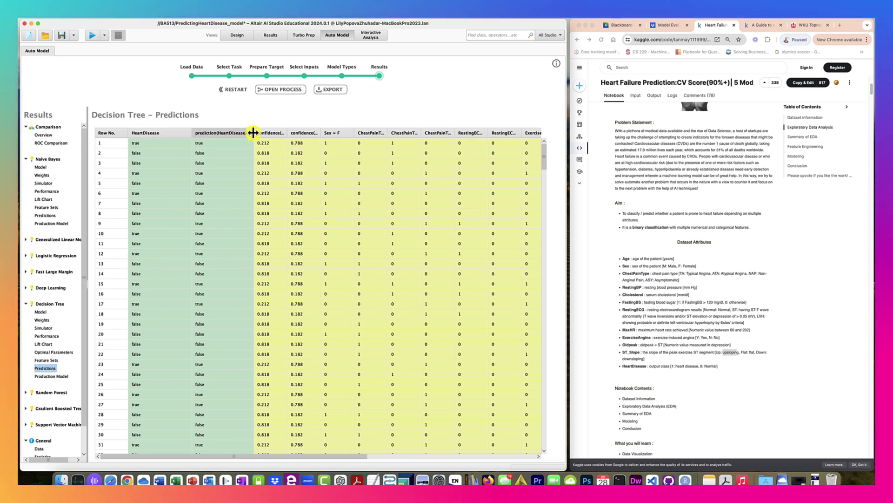
click(211, 133)
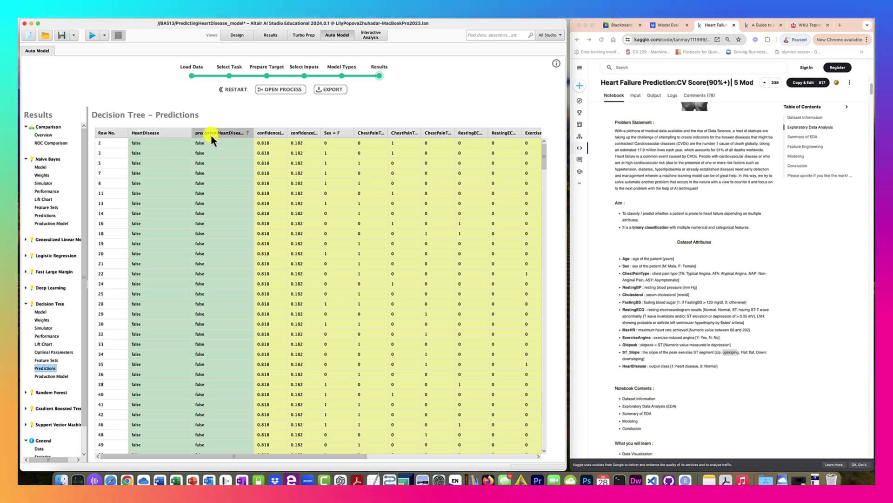
click(236, 132)
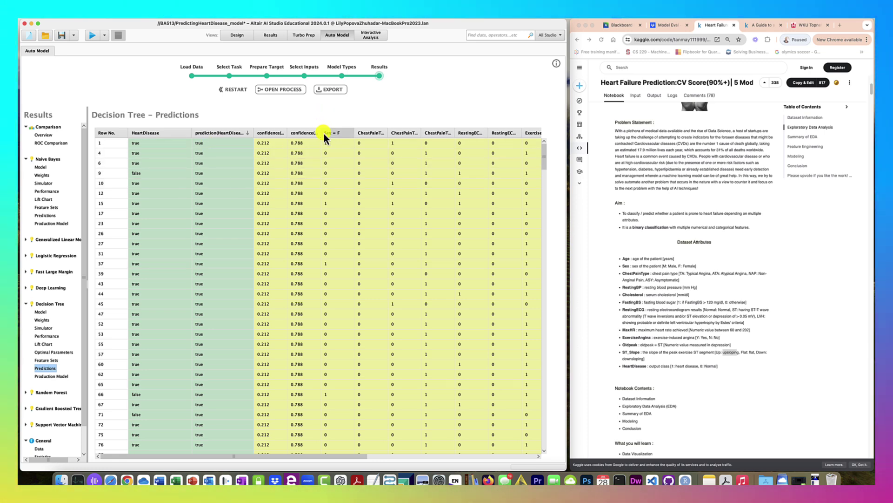
drag(321, 132, 345, 133)
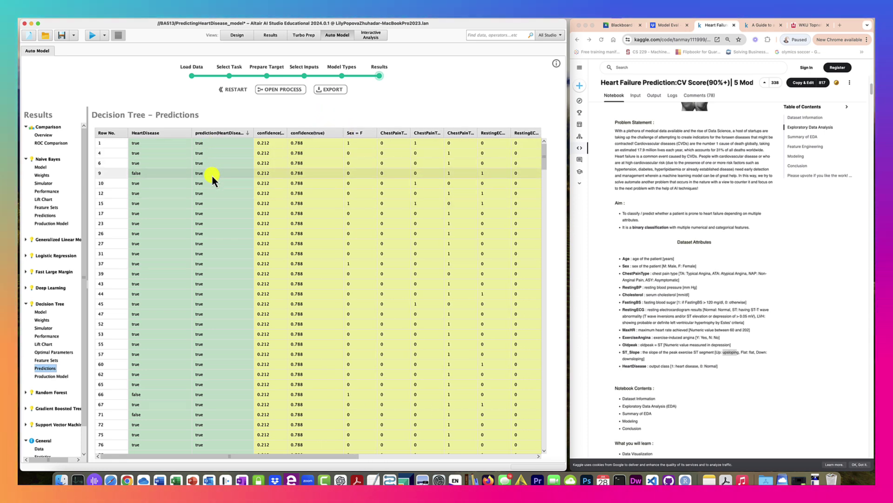
Compare actual with predicted HeartDisease values across the sorted rows, and check the Decision Tree's Production Model before collapsing its results.
scroll(211, 175, down, 15)
scroll(211, 175, down, 7)
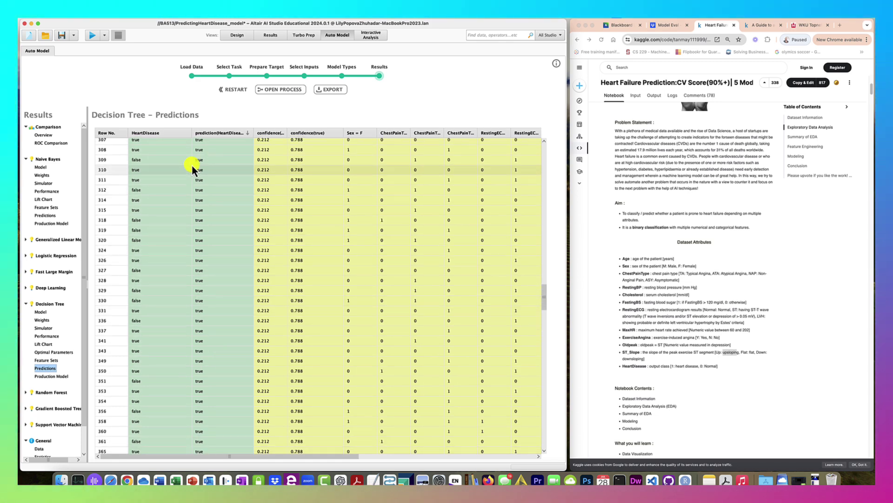
scroll(132, 256, up, 10)
scroll(132, 256, up, 1)
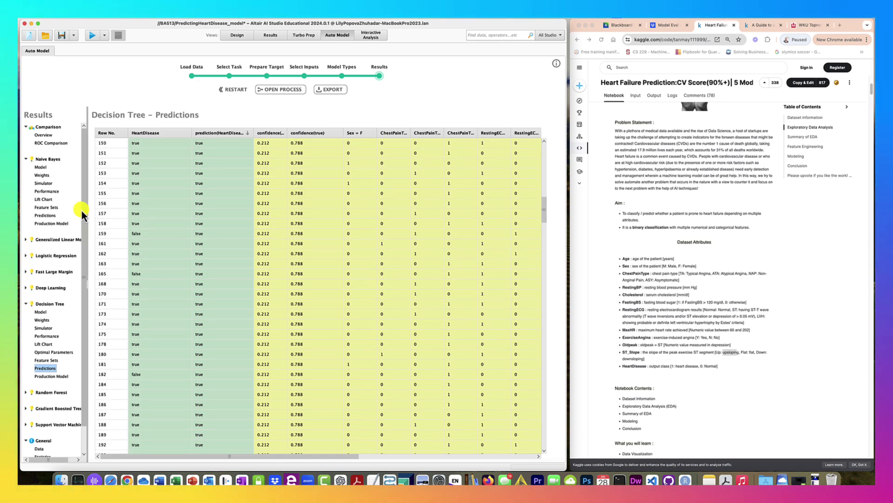
click(53, 376)
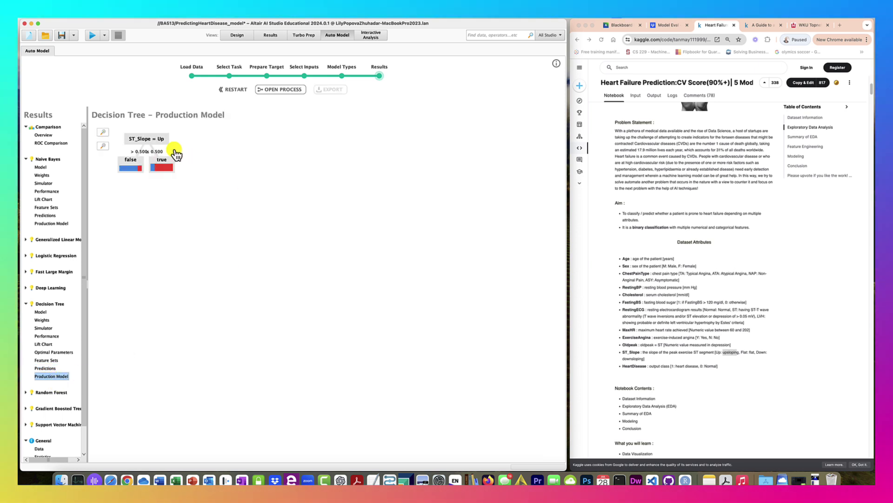
click(25, 304)
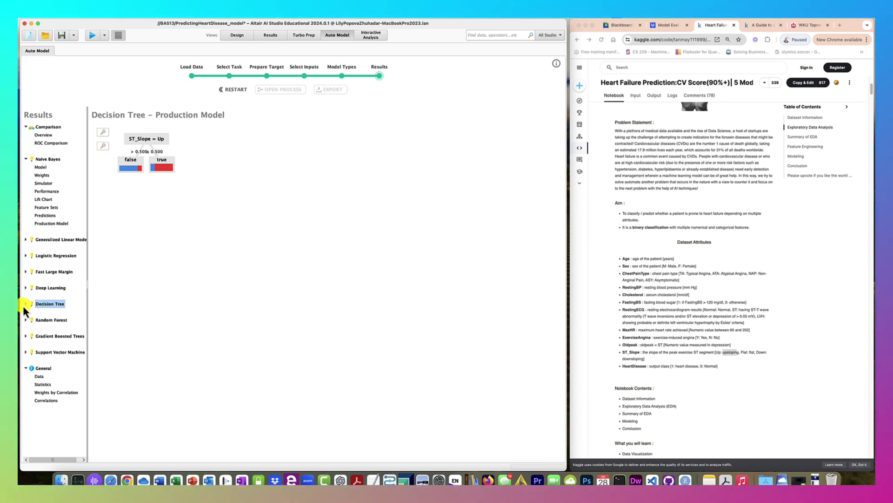
Open the Gradient Boosted Trees model and spread out the ChestPainType = ASY node and leaves on its >= 0.500 ST_Slope branch.
click(26, 337)
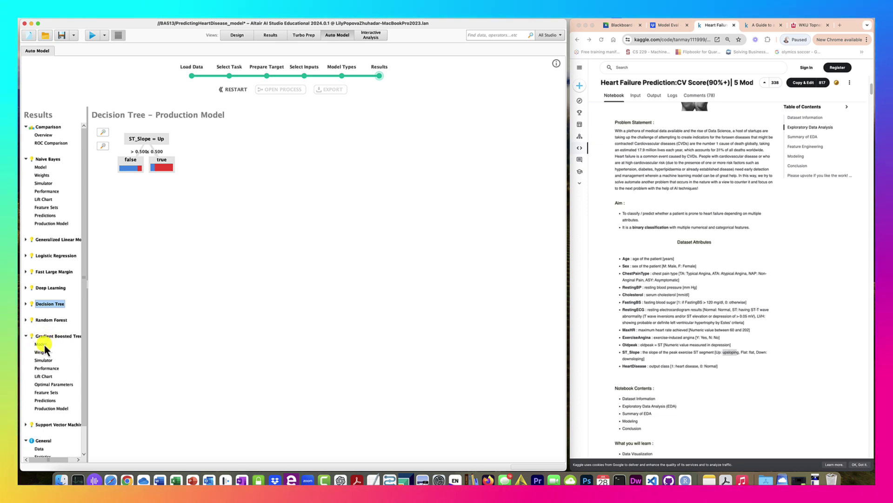
click(43, 346)
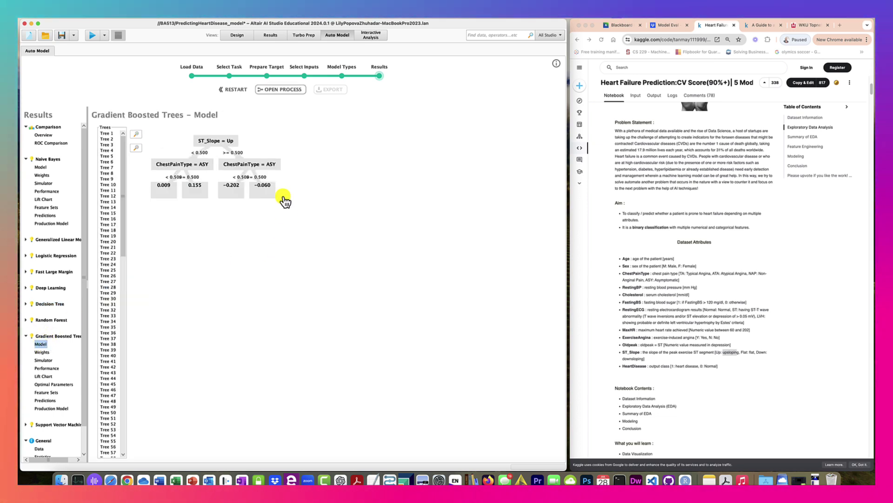
drag(272, 200, 347, 207)
drag(264, 167, 307, 169)
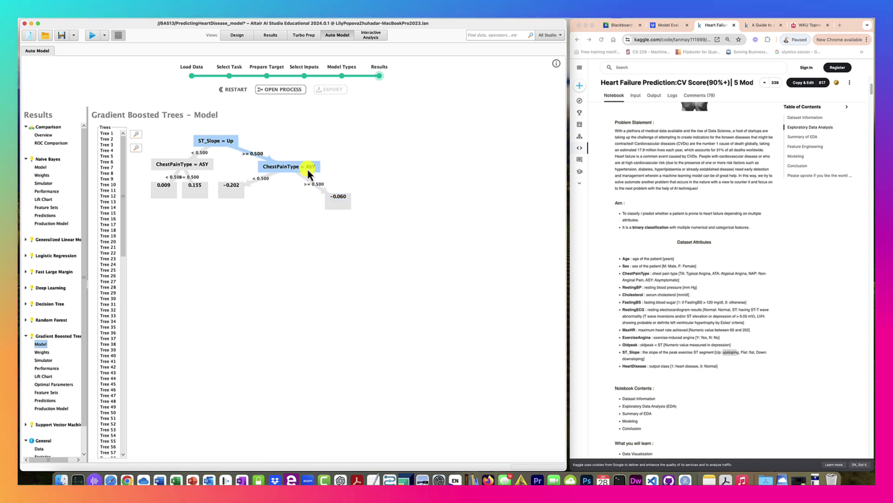
drag(247, 189, 290, 204)
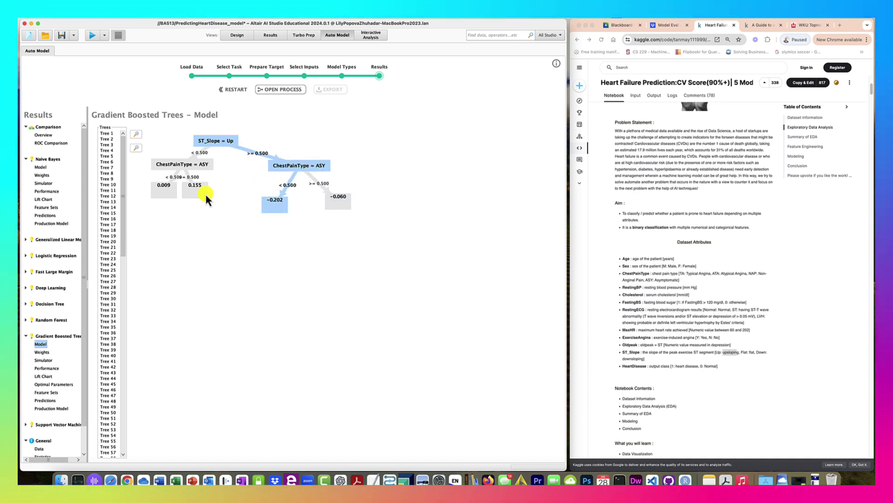
Spread apart the ChestPainType = ASY node and its 0.009 and 0.155 leaves on the < 0.500 ST_Slope branch.
drag(205, 193, 228, 204)
drag(163, 186, 164, 219)
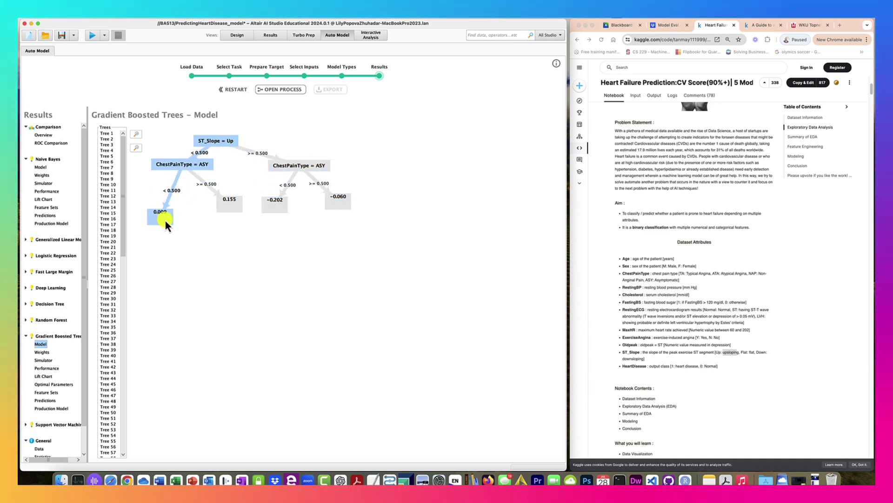
drag(229, 206, 234, 230)
drag(191, 162, 212, 181)
click(161, 217)
drag(162, 218, 163, 223)
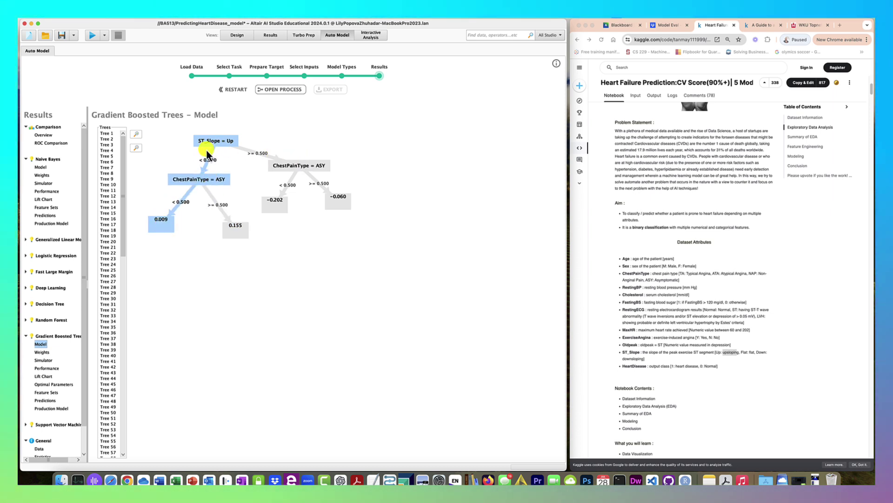
Move the >= 0.500 ST_Slope branch's node and leaves further apart and highlight the path to the -0.202 leaf.
drag(336, 194, 370, 208)
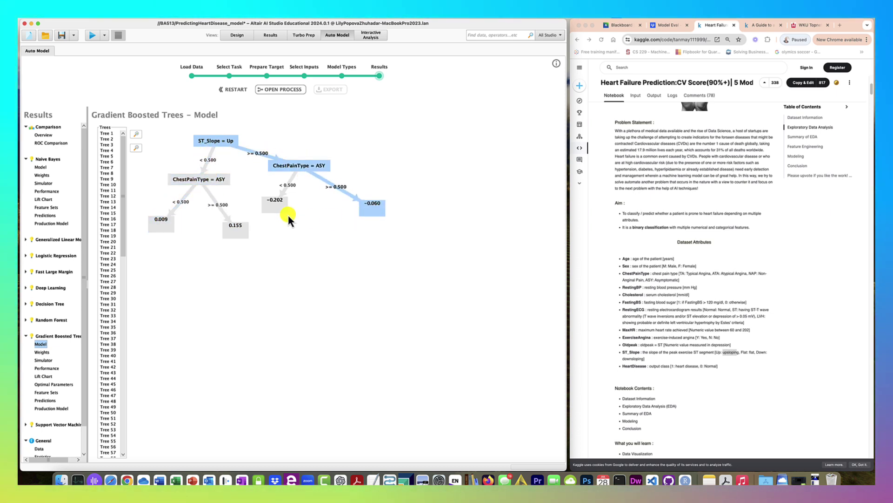
drag(278, 204, 296, 227)
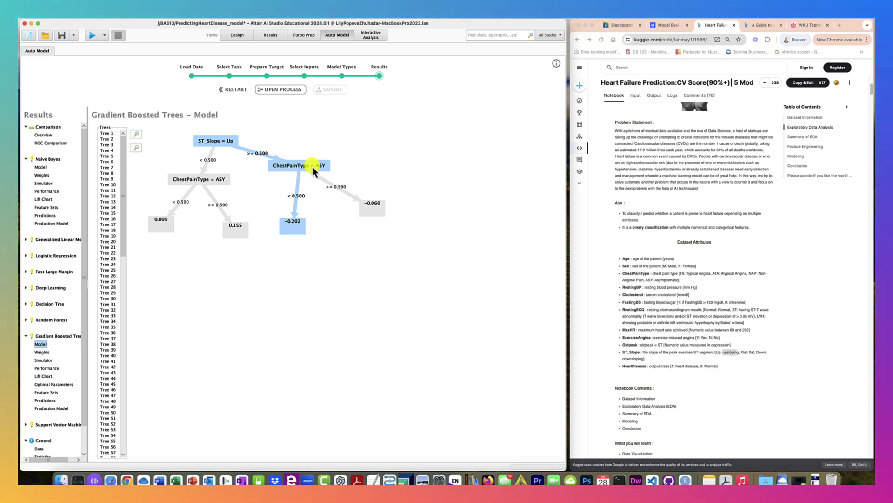
drag(312, 167, 348, 170)
drag(372, 203, 404, 219)
drag(344, 171, 344, 181)
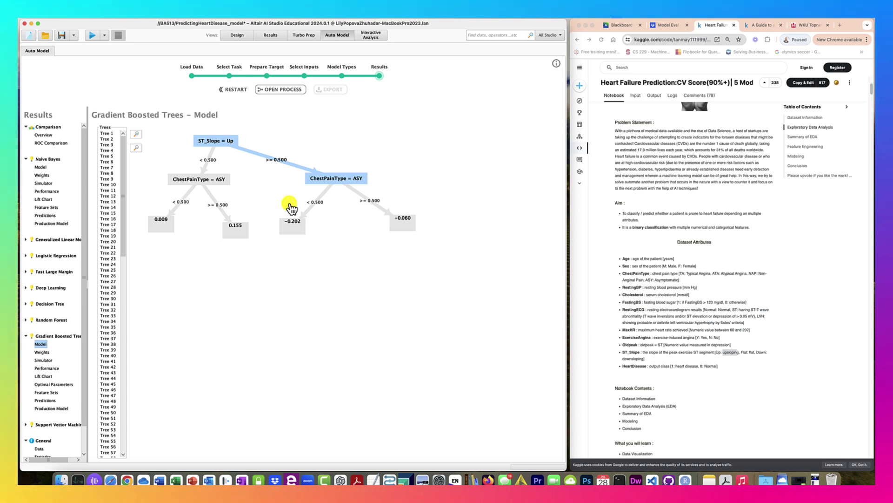
click(294, 227)
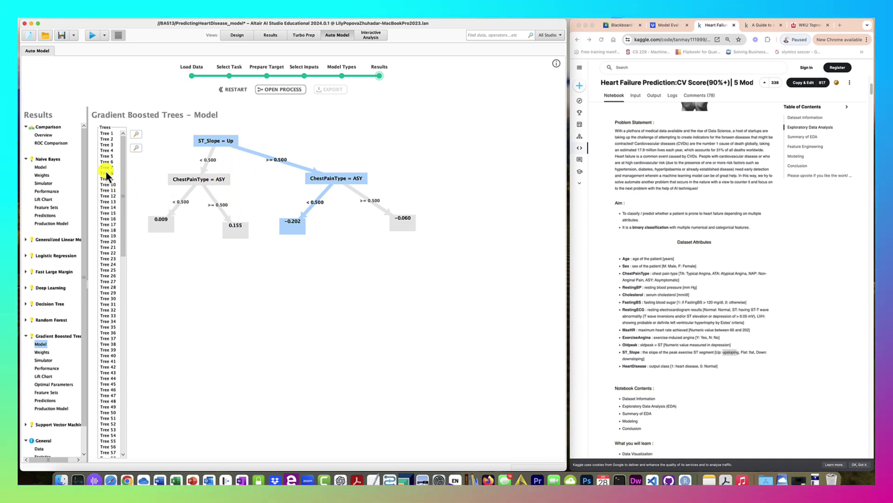
Examine Tree 9 and Tree 19 of the Gradient Boosted Trees, return to Tree 1, and browse the tree list to its end.
click(107, 139)
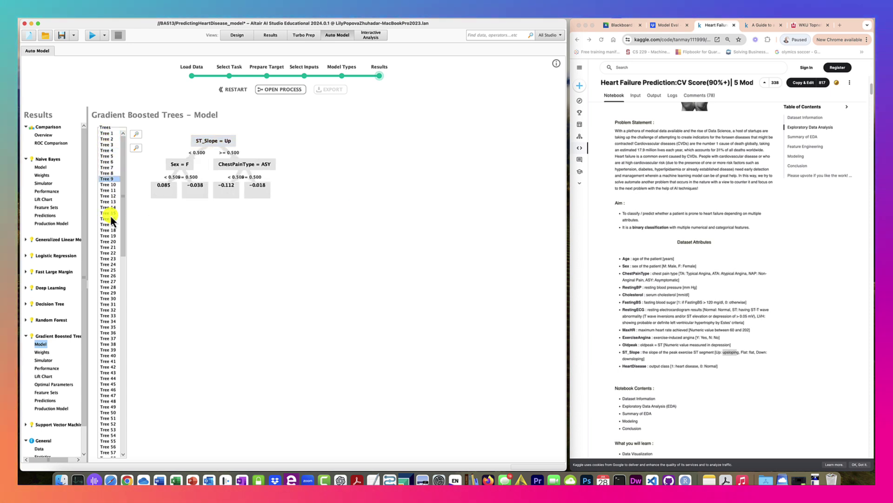
click(108, 235)
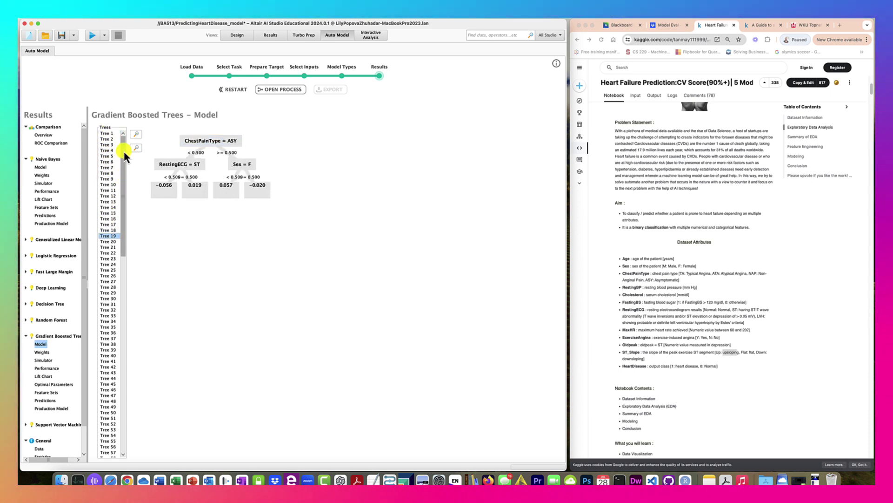
click(41, 352)
click(41, 344)
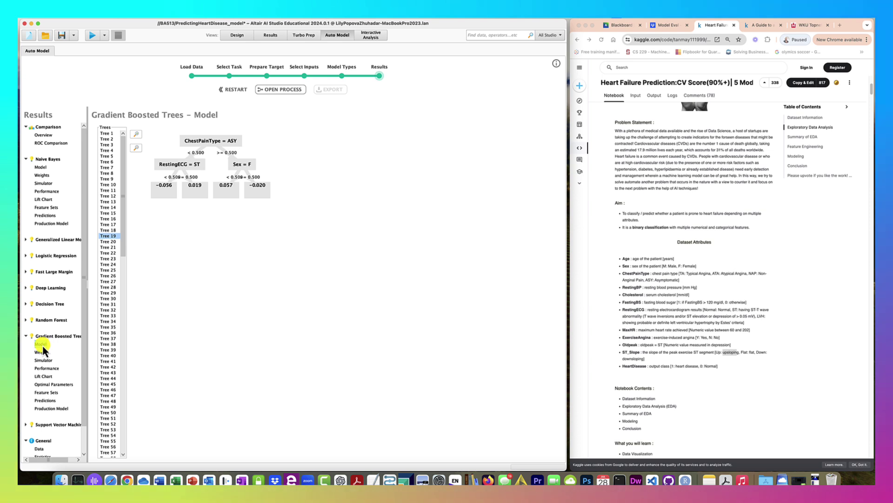
click(109, 133)
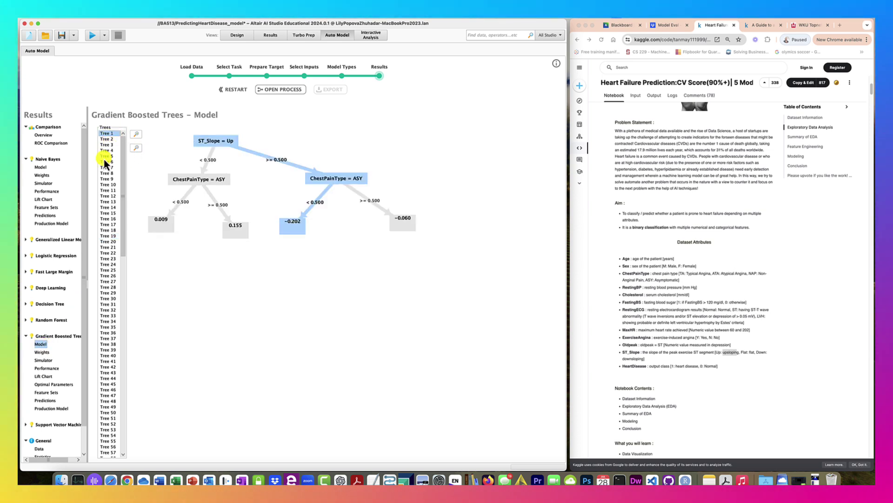
scroll(107, 217, down, 10)
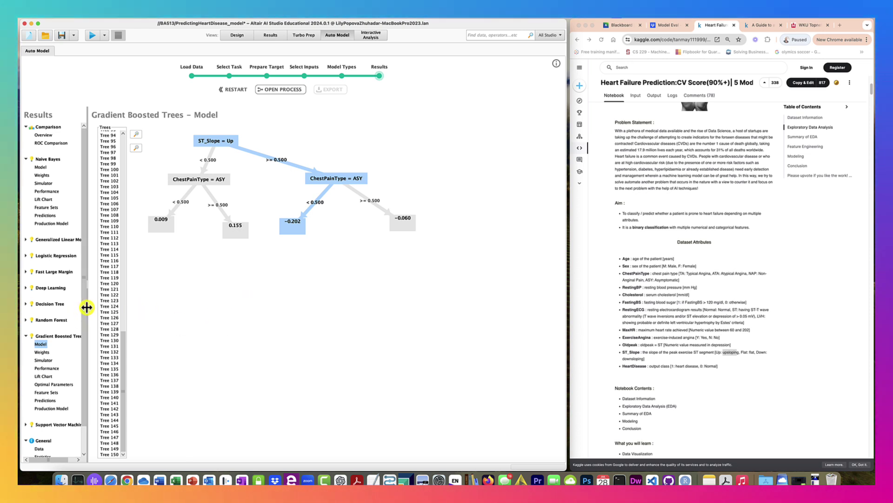
Check the model comparison Overview and view the Naive Bayes density plots for Sex = F, ChestPainType = ASY and RestingECG = ST.
mouse_move(85, 305)
mouse_down()
mouse_move(111, 306)
mouse_move(92, 305)
mouse_up()
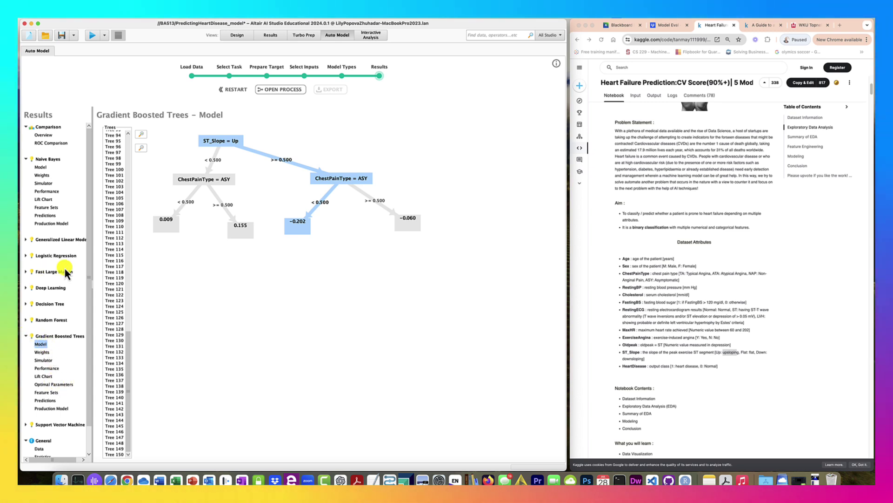
click(44, 135)
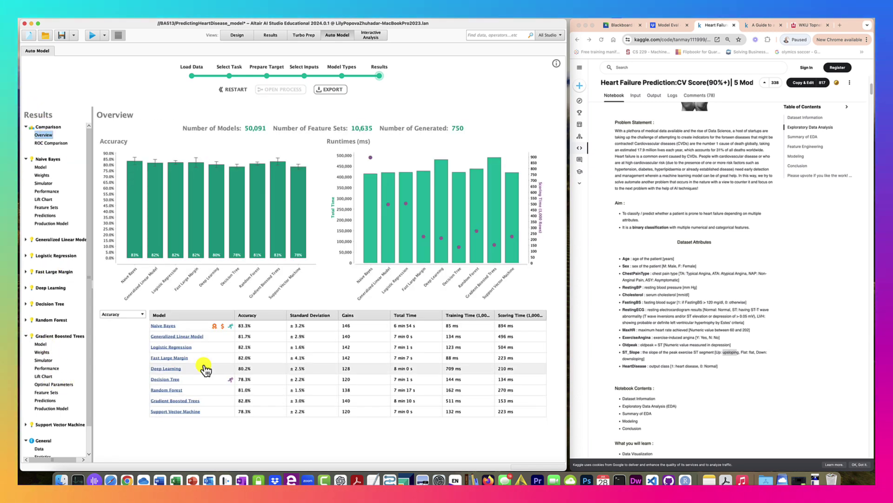
click(39, 168)
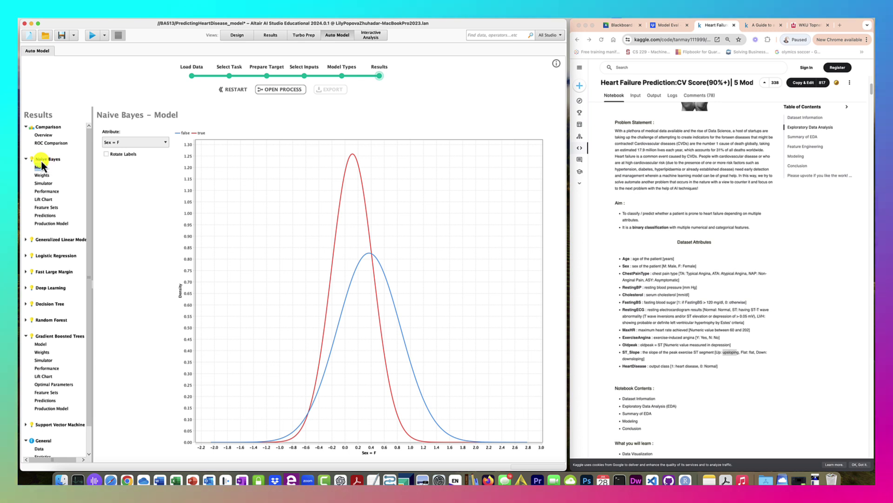
click(165, 141)
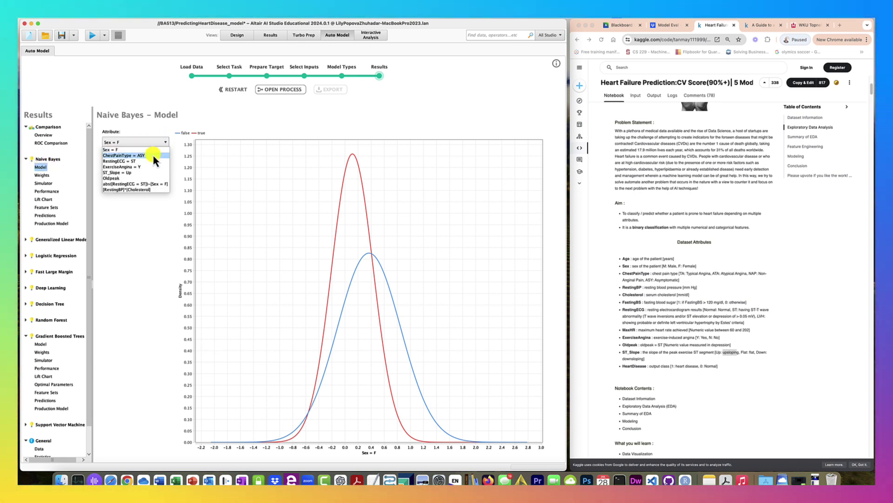
click(152, 153)
click(163, 141)
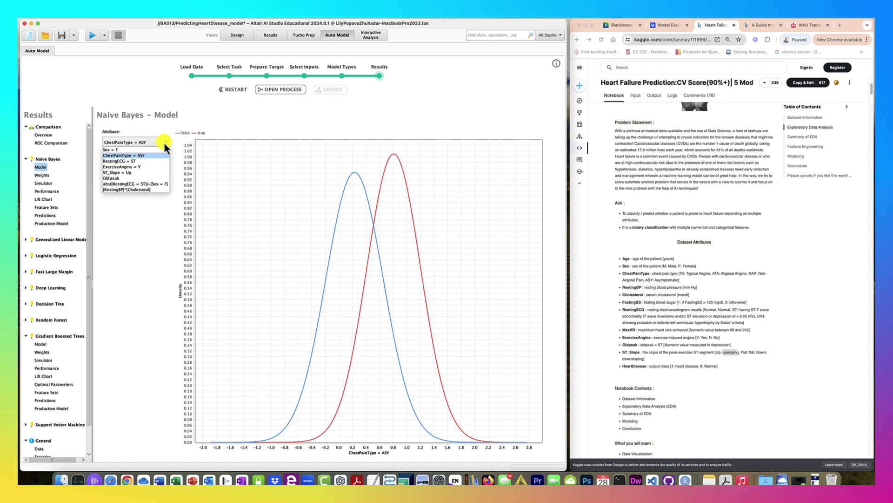
click(145, 158)
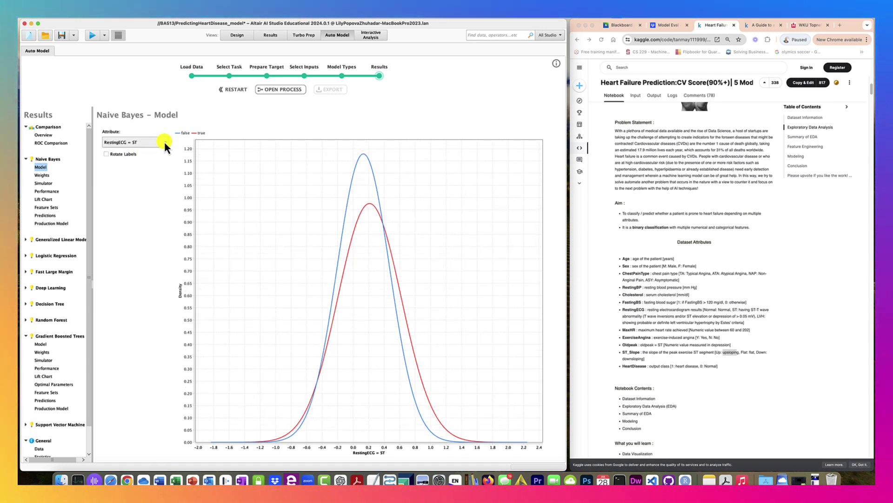
Review the Naive Bayes attribute weights, collapse the Gradient Boosted Trees results, and examine the Naive Bayes performance and confusion matrix.
click(40, 175)
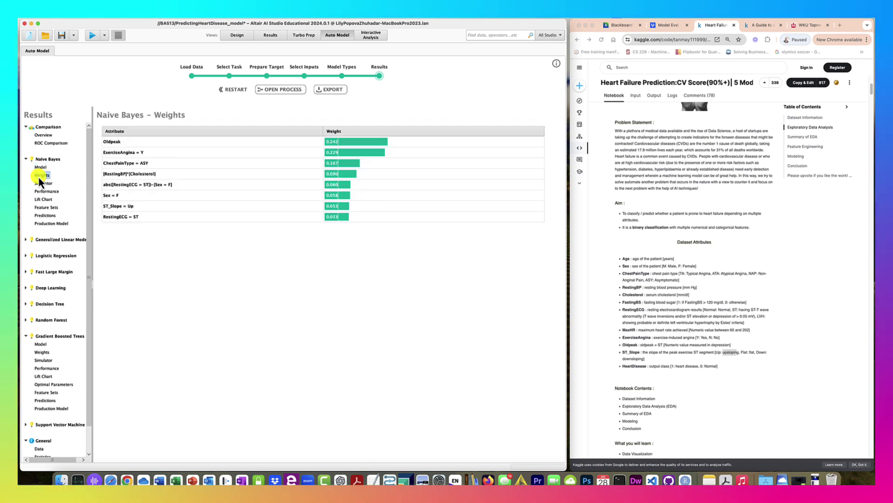
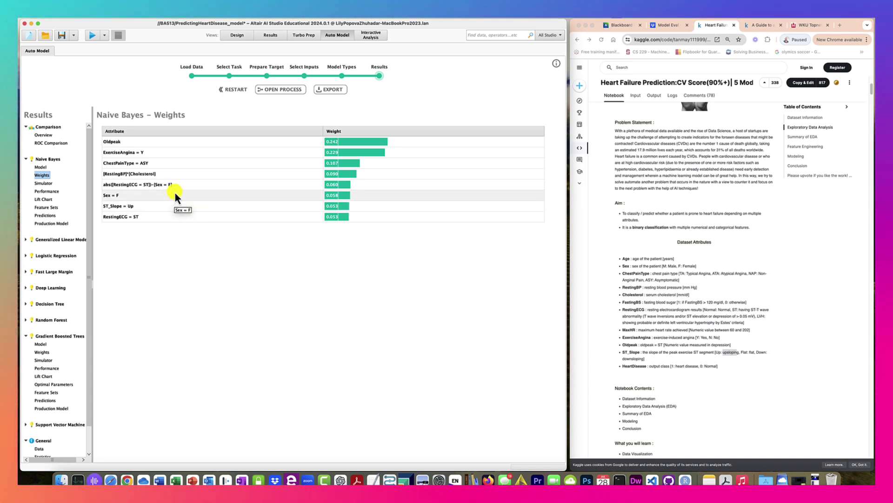
mouse_move(330, 191)
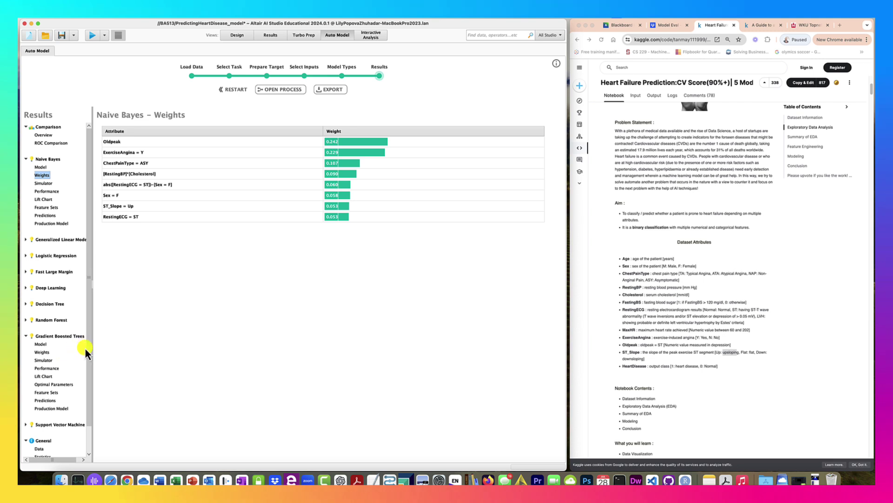
click(26, 336)
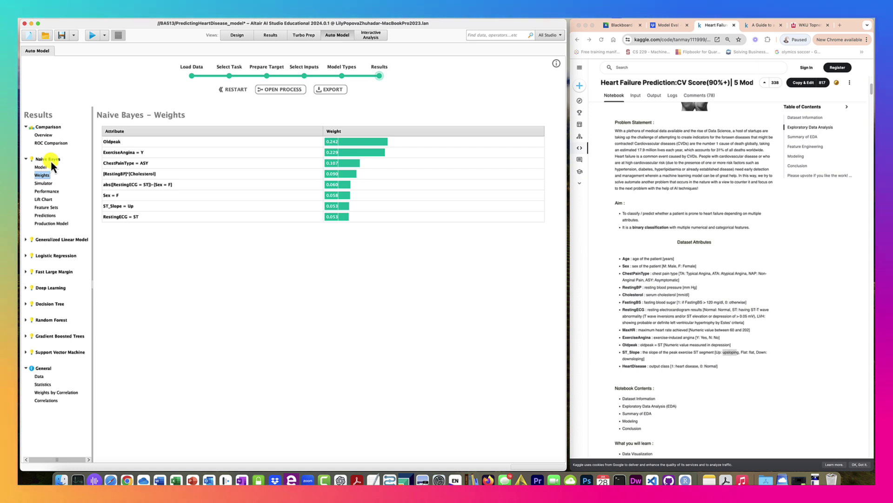
click(46, 190)
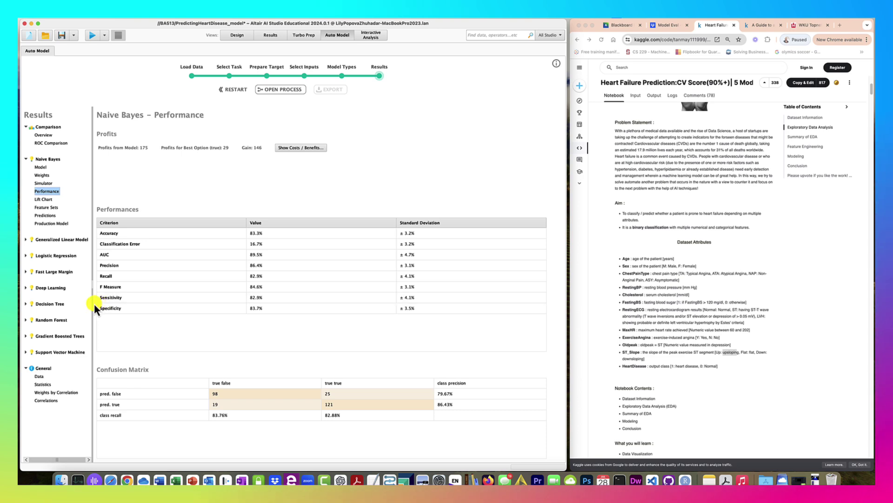
Expand the Deep Learning results and open its model description.
click(26, 287)
click(38, 296)
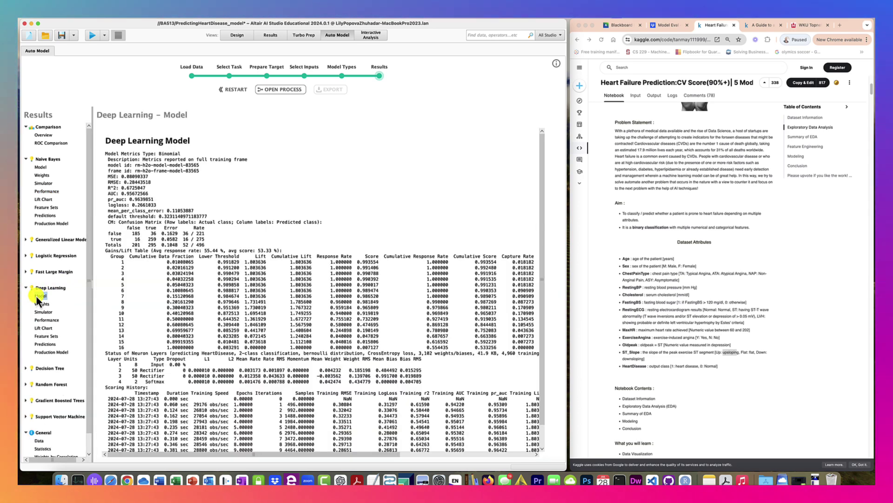
Check the Deep Learning weights and simulator, and examine the first bars of the Naive Bayes lift chart.
click(41, 304)
click(41, 311)
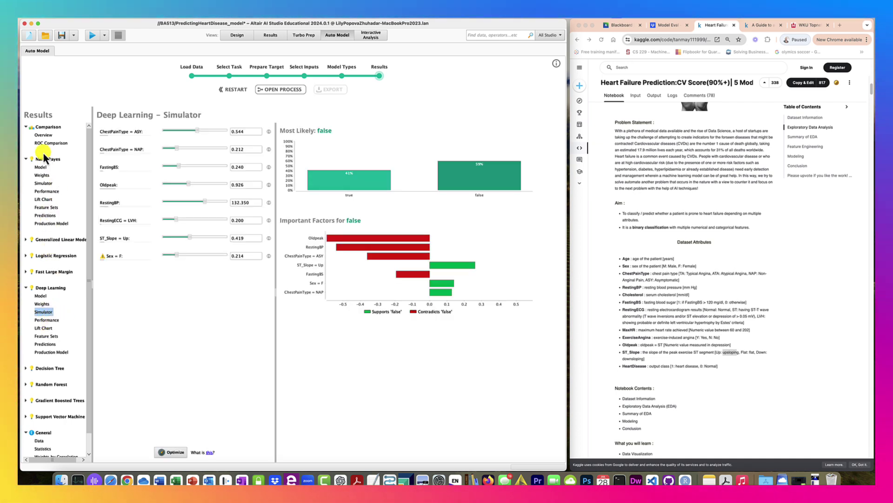
click(43, 199)
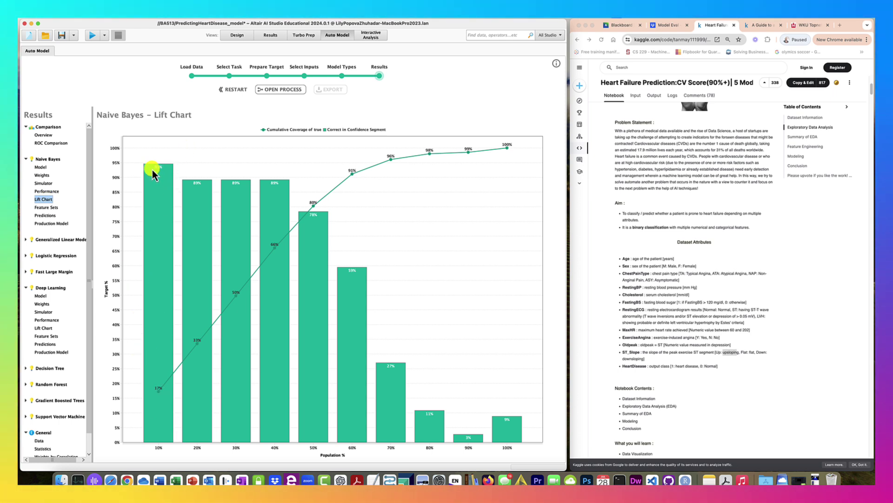
mouse_move(154, 255)
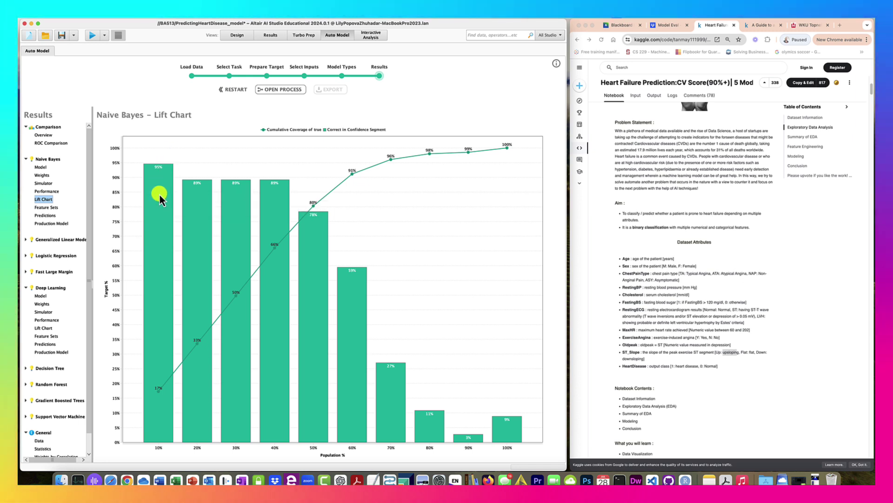
mouse_move(159, 194)
mouse_move(192, 189)
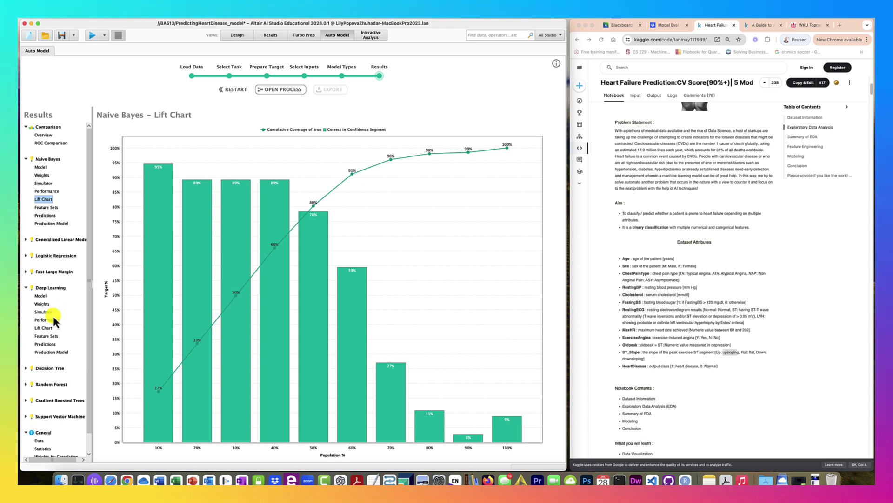
Examine the Decision Tree lift chart, and collapse the Decision Tree, Deep Learning and Naive Bayes results.
scroll(49, 348, down, 1)
click(25, 349)
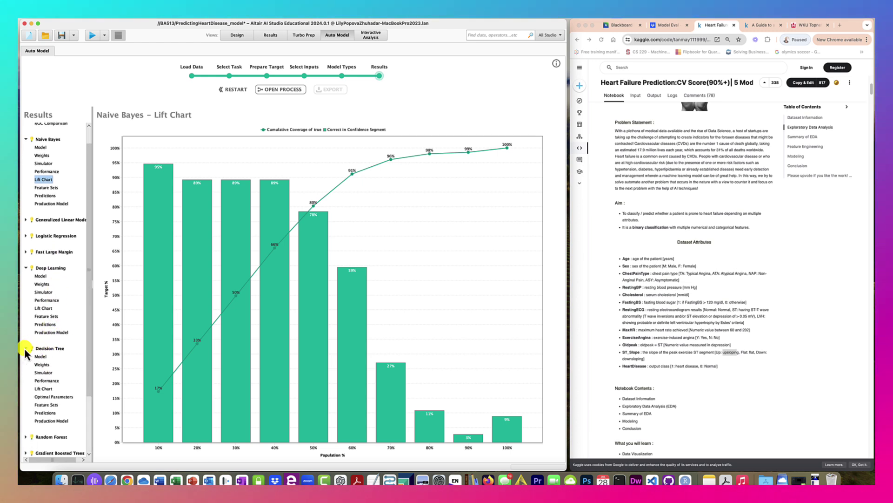
click(46, 388)
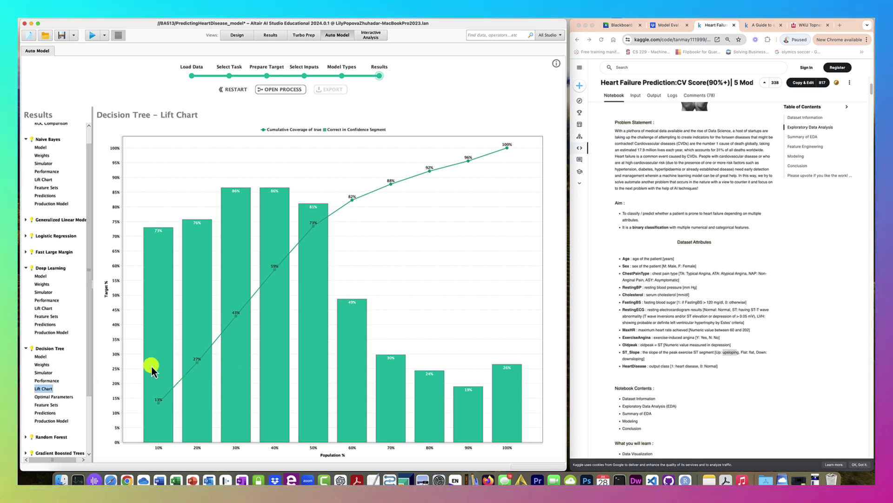
click(25, 348)
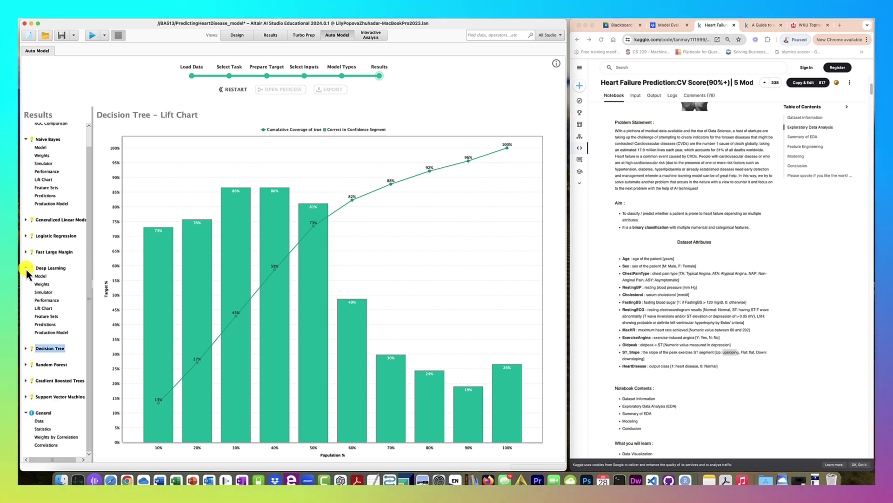
click(25, 268)
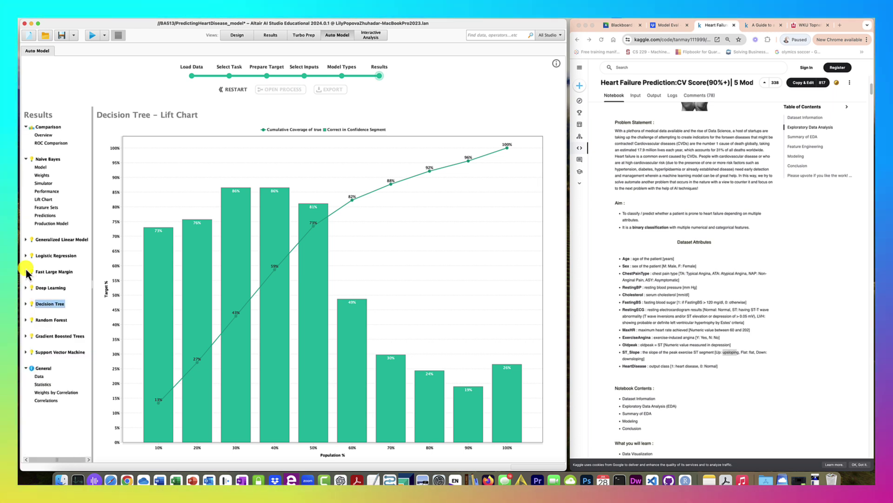
click(26, 160)
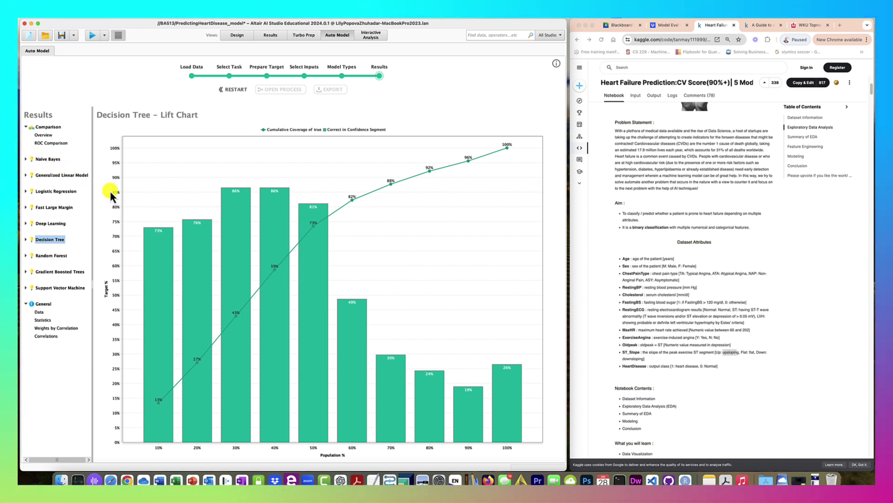
Switch to the Design view and open the process stored in the Decision Tree folder of PredictingHeartDisease_AutoModel.
click(236, 35)
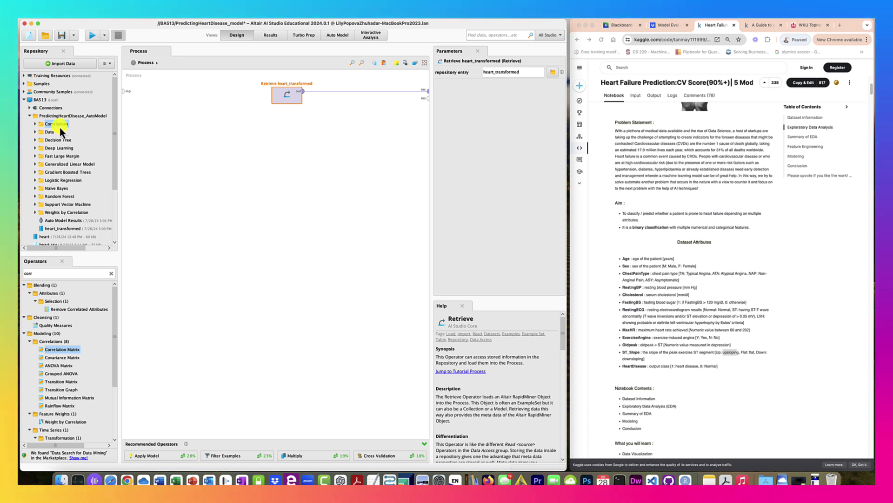
click(34, 140)
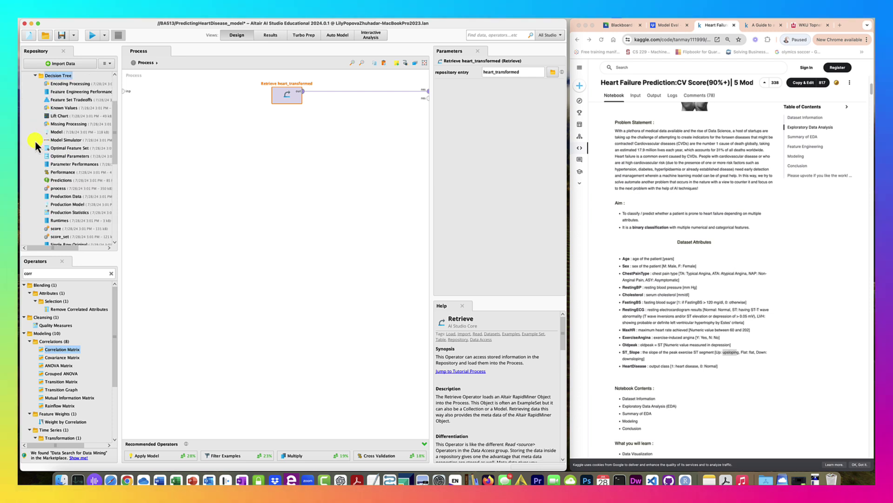
drag(119, 181, 166, 183)
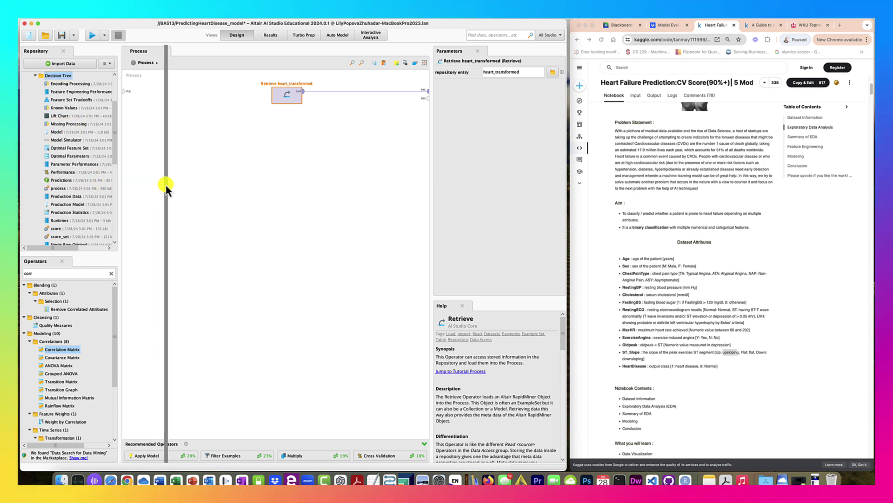
scroll(95, 165, up, 2)
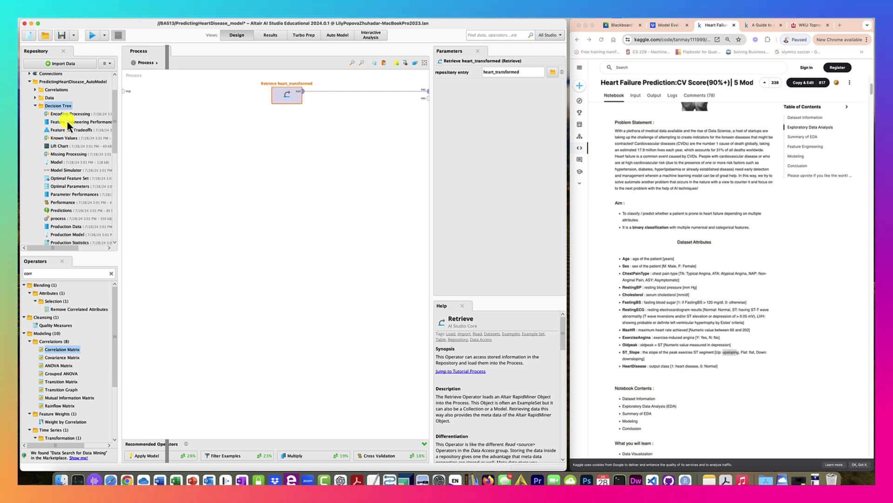
scroll(68, 118, down, 7)
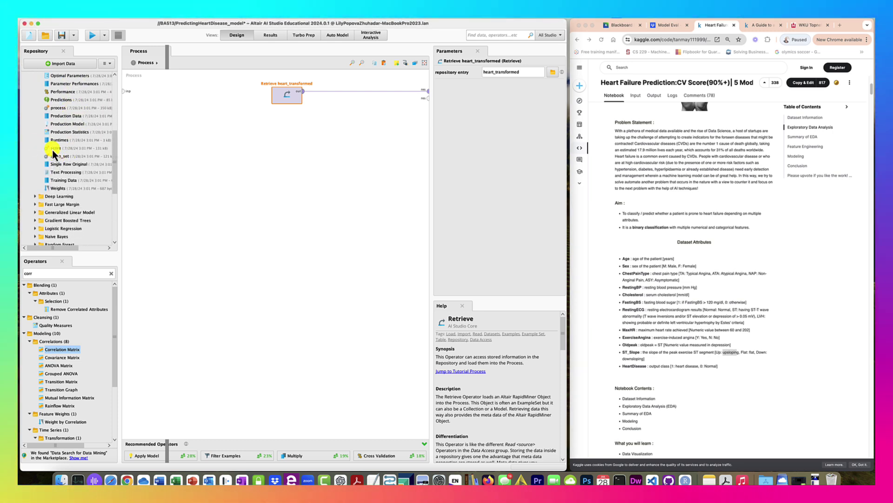
double_click(55, 108)
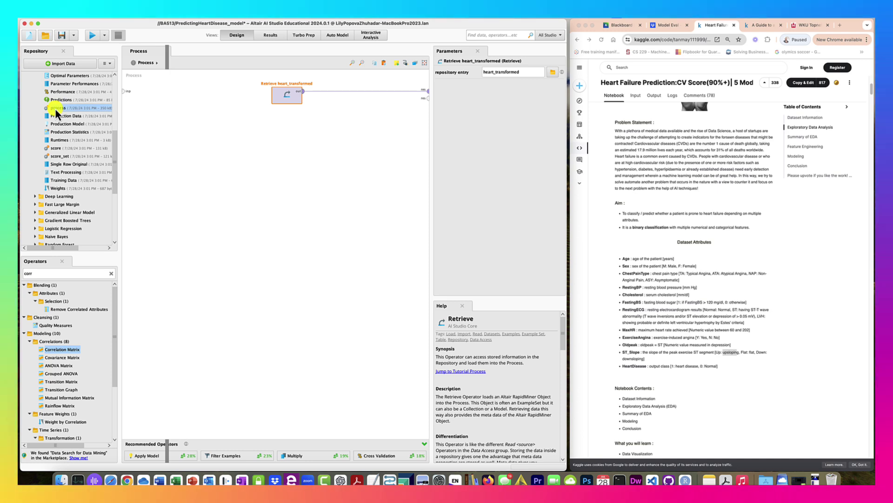
click(312, 261)
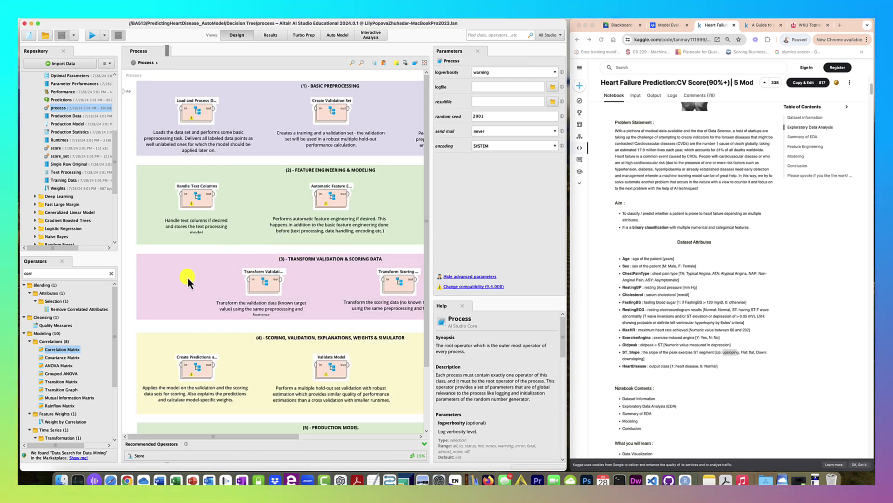
Inspect the Explain Predictions parameters inside the Create Predictions and Explanations subprocess, and return to the top-level process.
drag(429, 244, 450, 244)
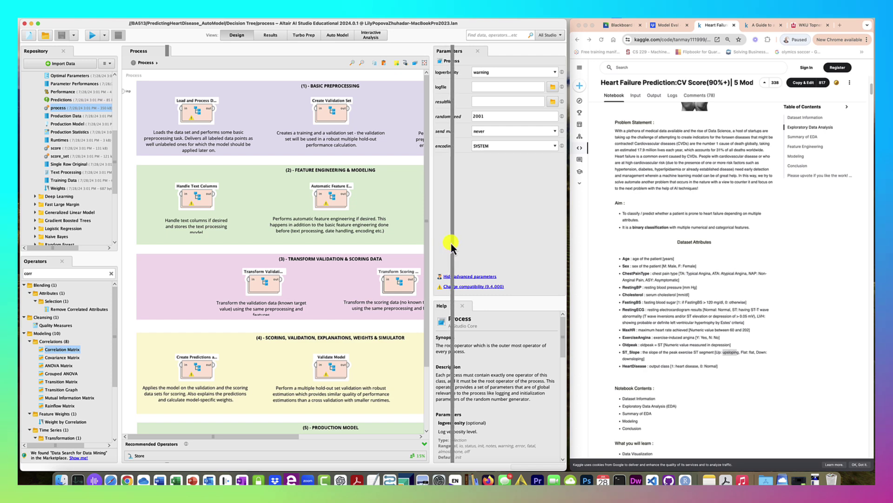
drag(298, 439, 318, 431)
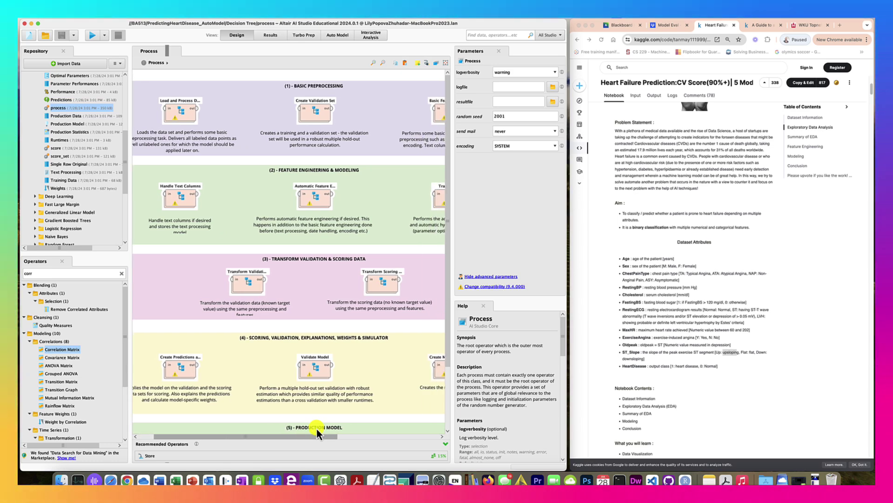
drag(317, 428, 331, 428)
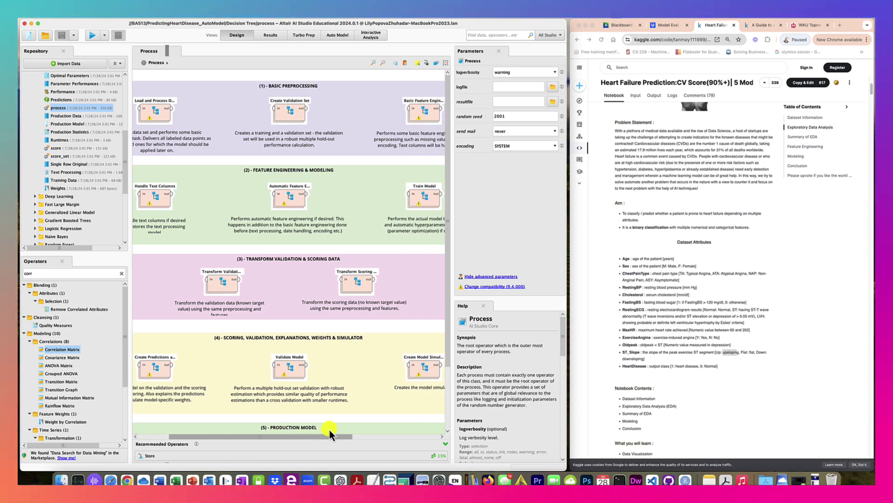
double_click(166, 370)
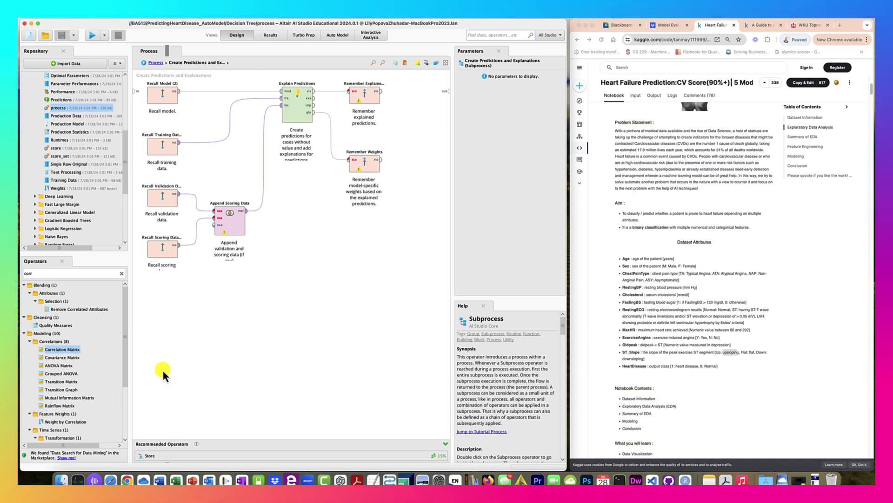
click(305, 110)
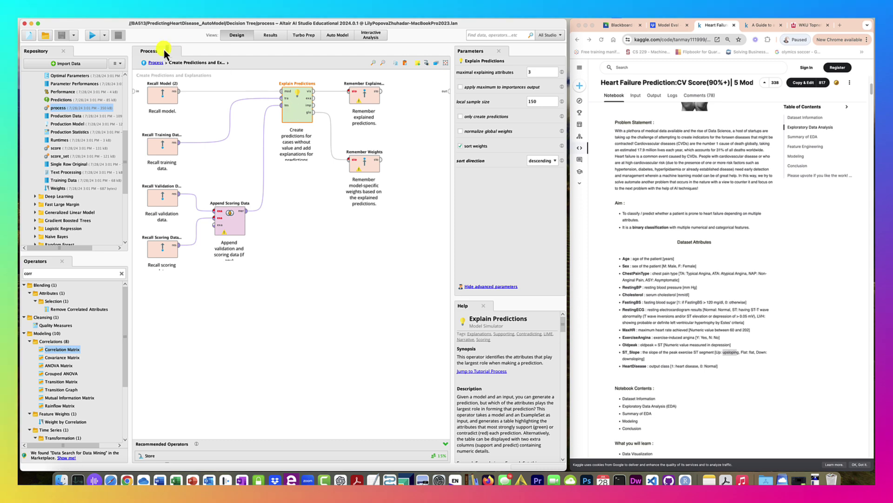
click(156, 65)
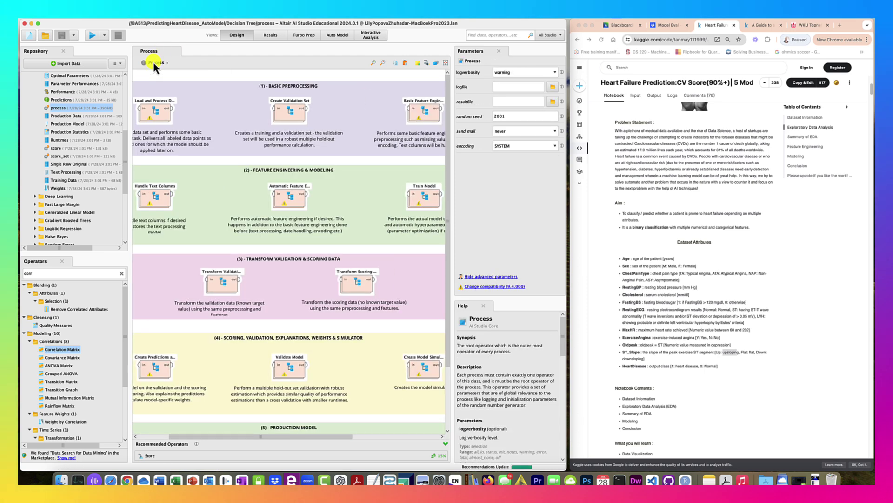
Inspect the Performance for Hold-Out Sets loop inside Validate Model, including the application parameters of its Apply Model operator.
double_click(298, 367)
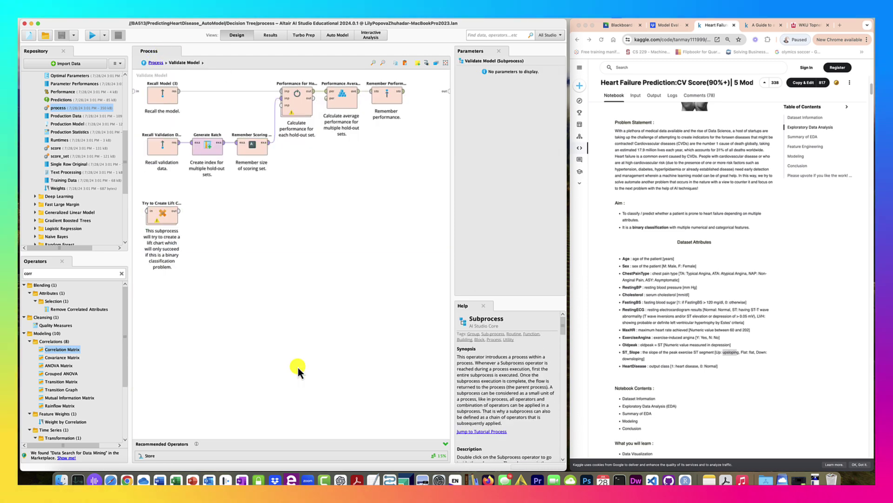
click(303, 102)
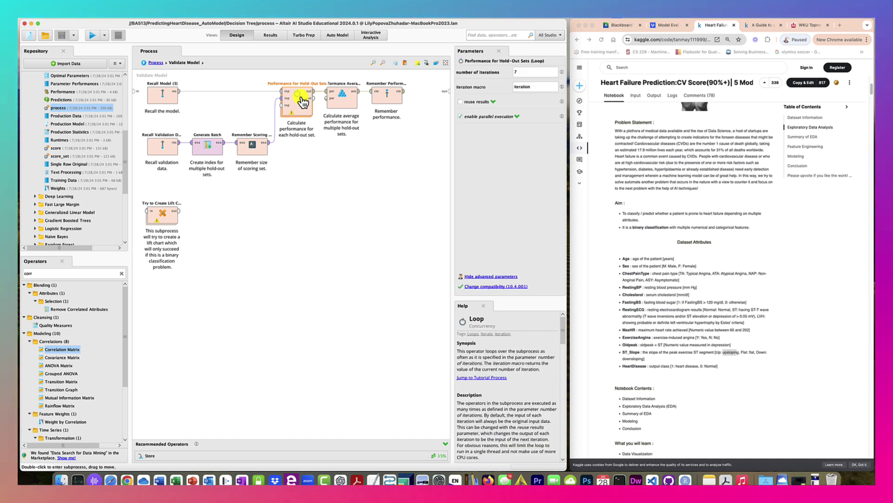
double_click(301, 104)
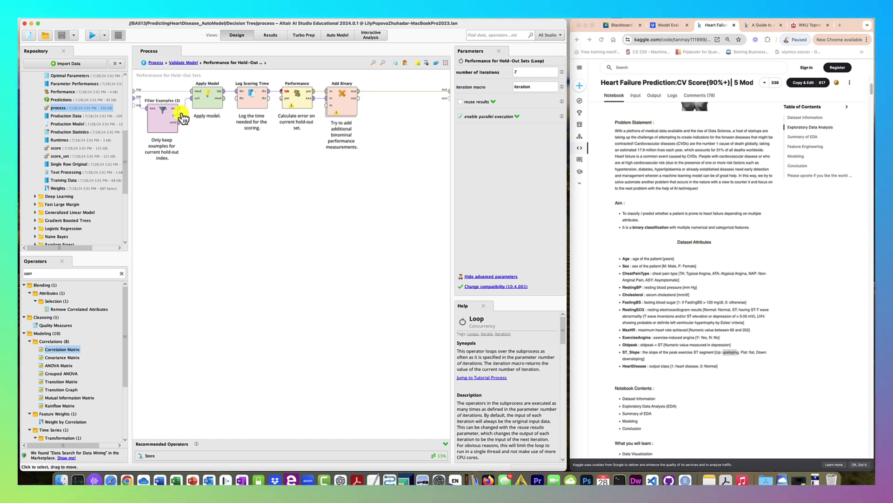
click(213, 102)
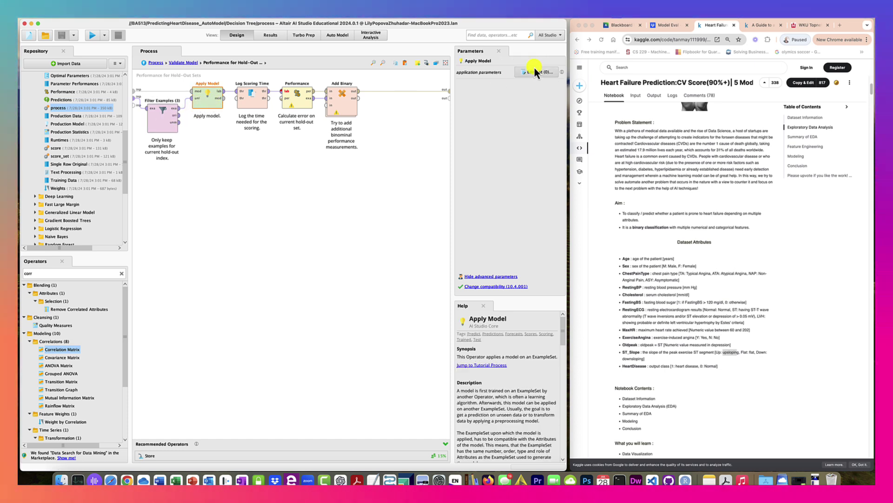
click(536, 71)
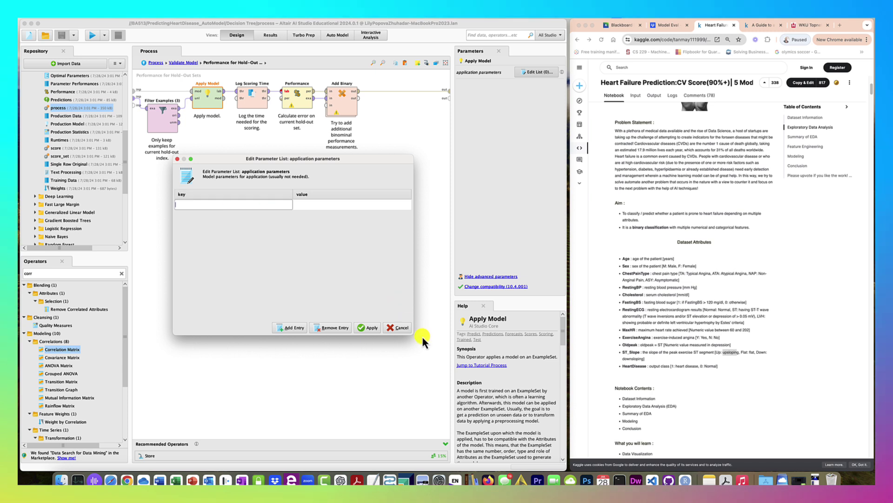
click(401, 328)
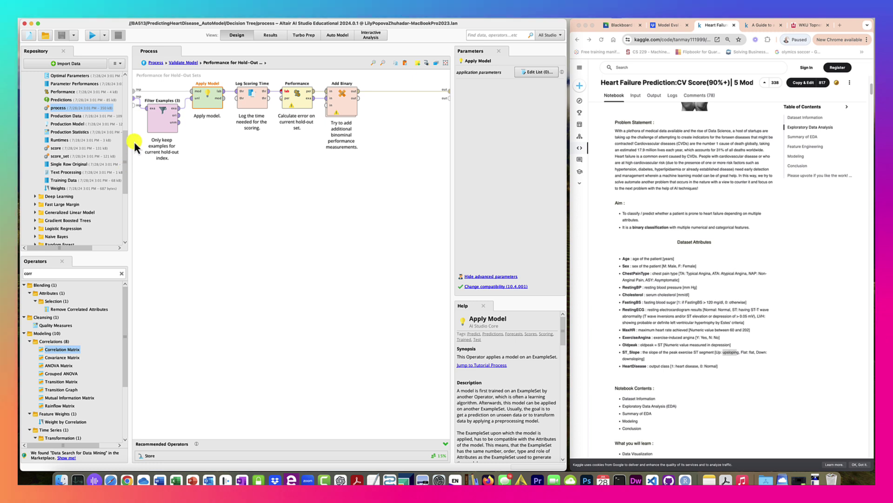
In the Decision Tree folder's score process, set the maximal explaining attributes of Explain Predictions to 7 and run the process.
double_click(55, 150)
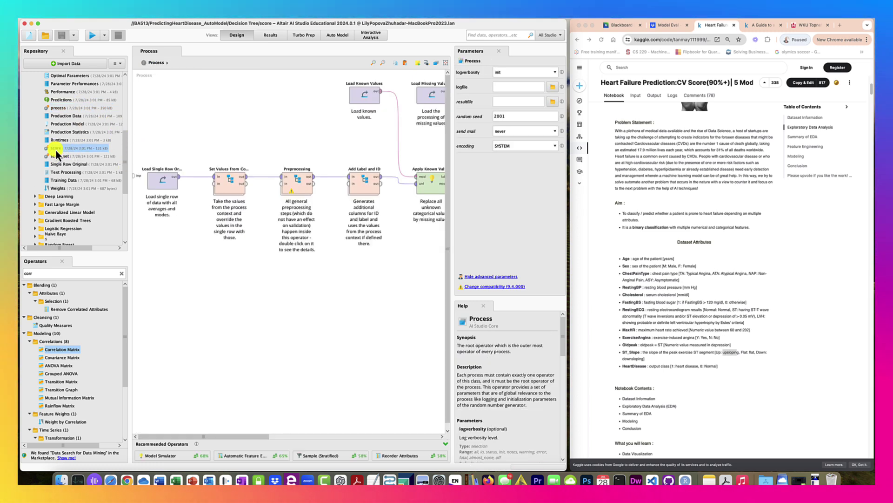
drag(259, 434, 435, 432)
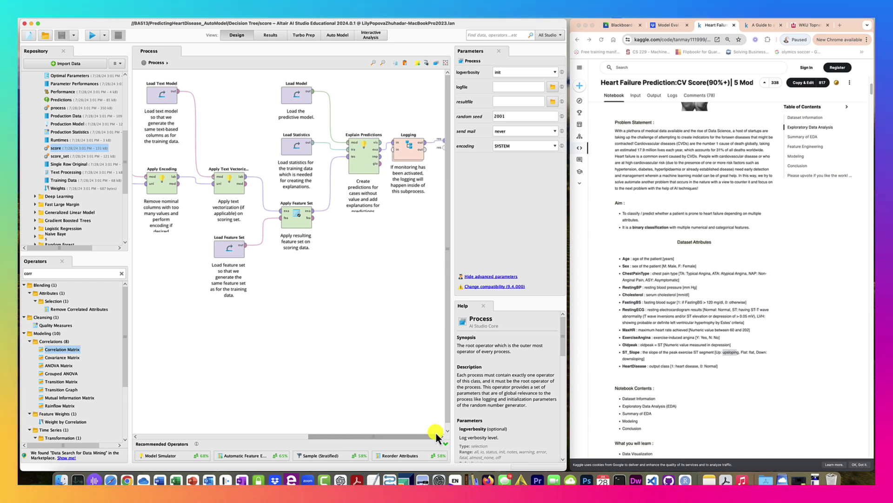
click(366, 165)
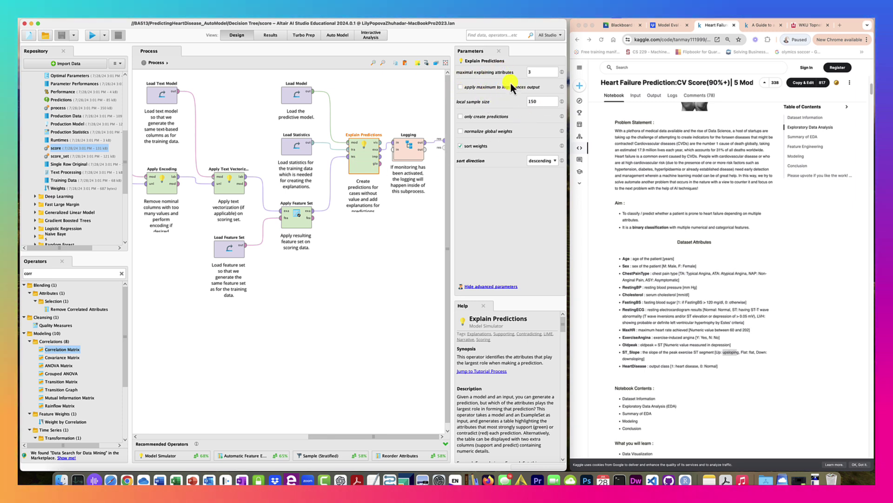
click(532, 70)
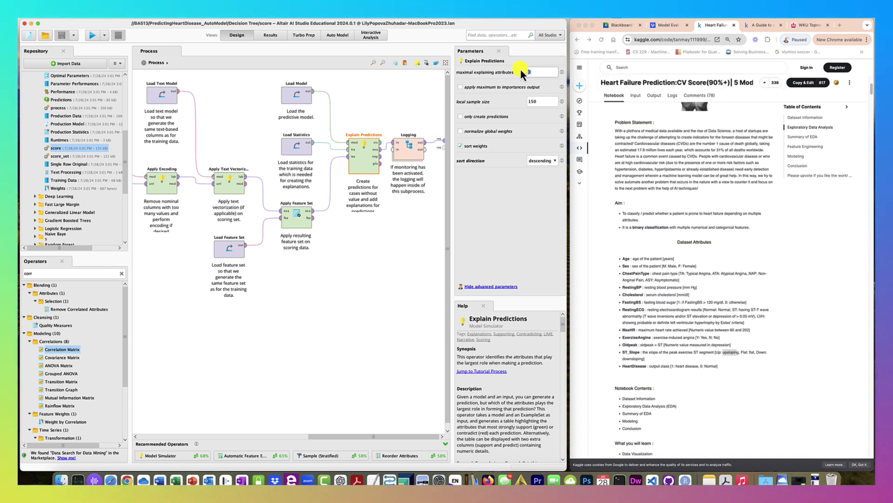
text(7)
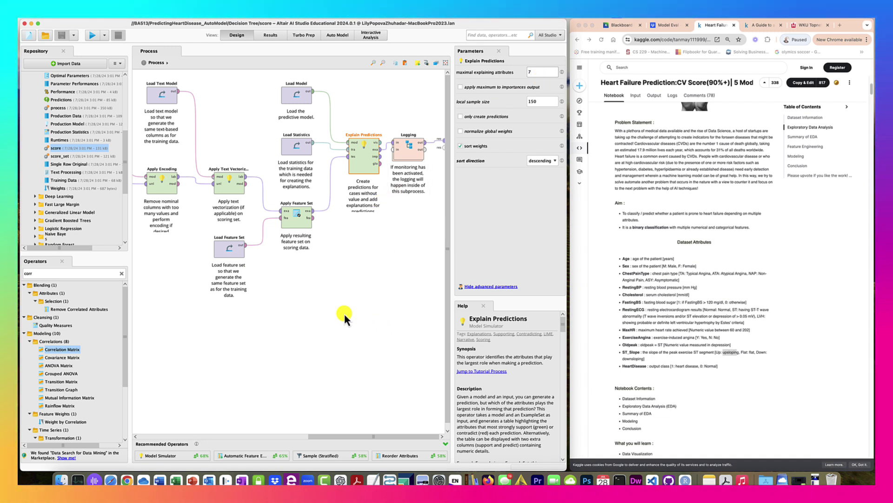
click(315, 325)
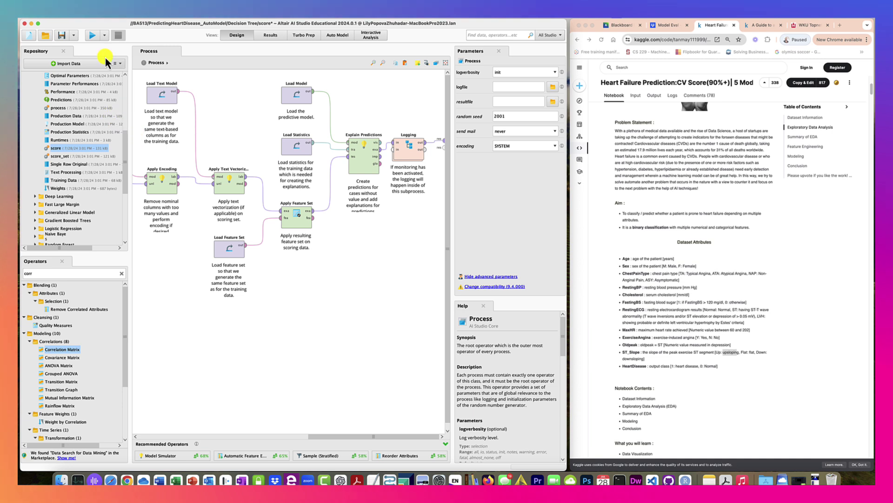
click(94, 34)
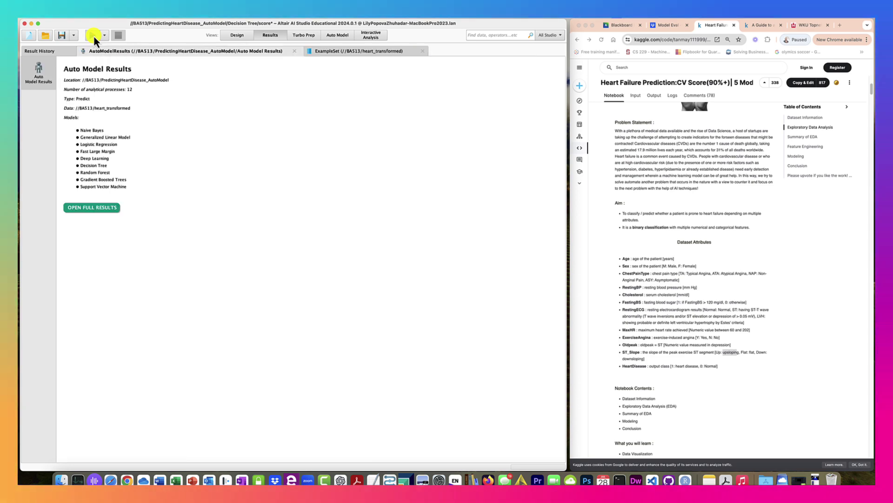
Return to the Design view, open the Decision Tree folder's process while saving the changes to score, and run it.
click(240, 35)
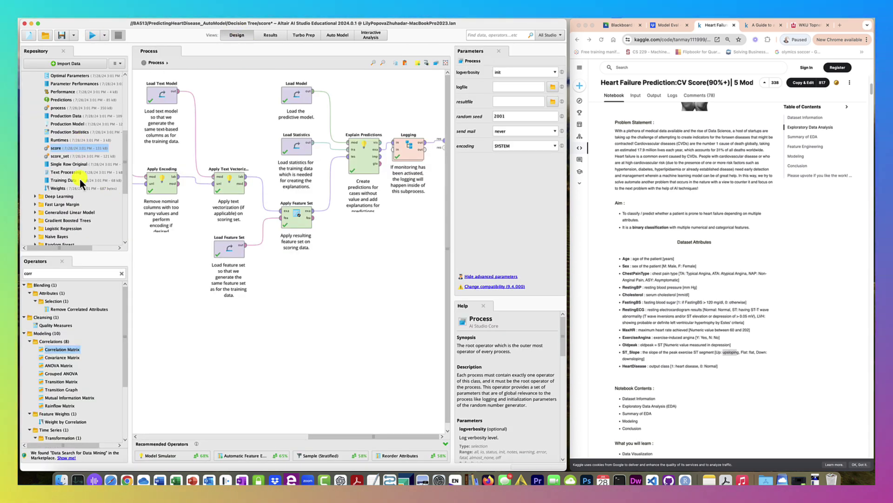
scroll(67, 194, up, 2)
scroll(68, 192, up, 3)
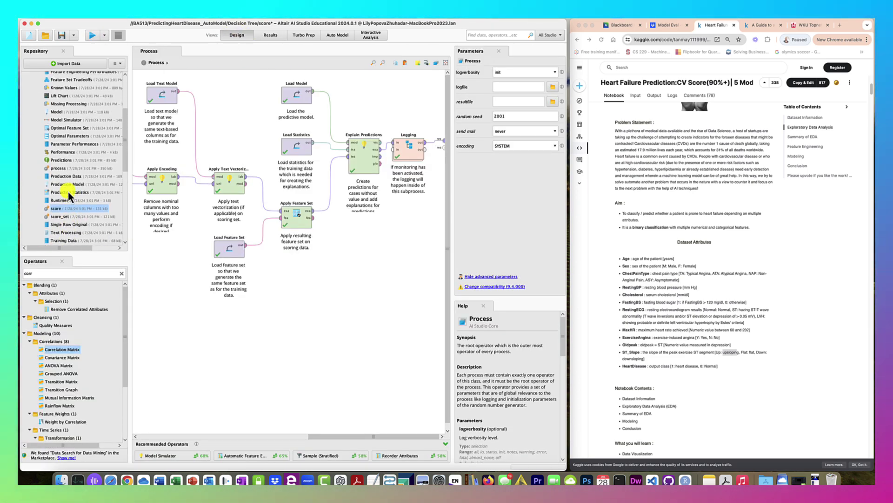
double_click(62, 170)
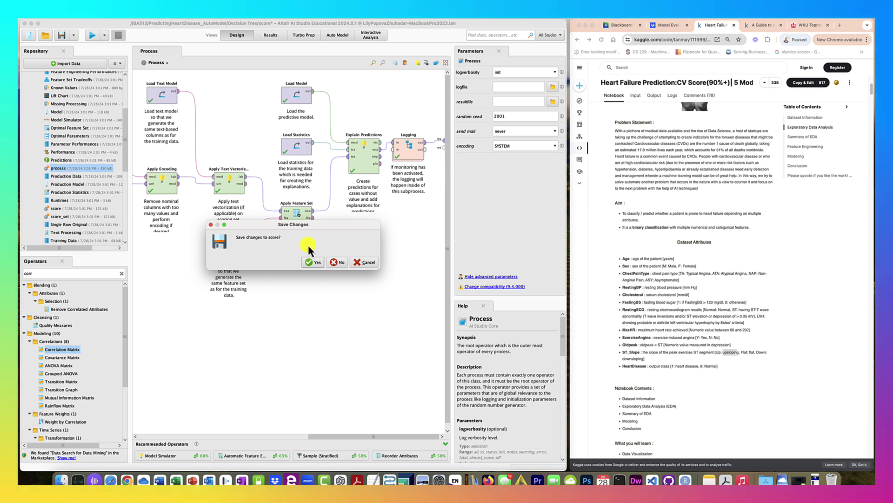
click(312, 263)
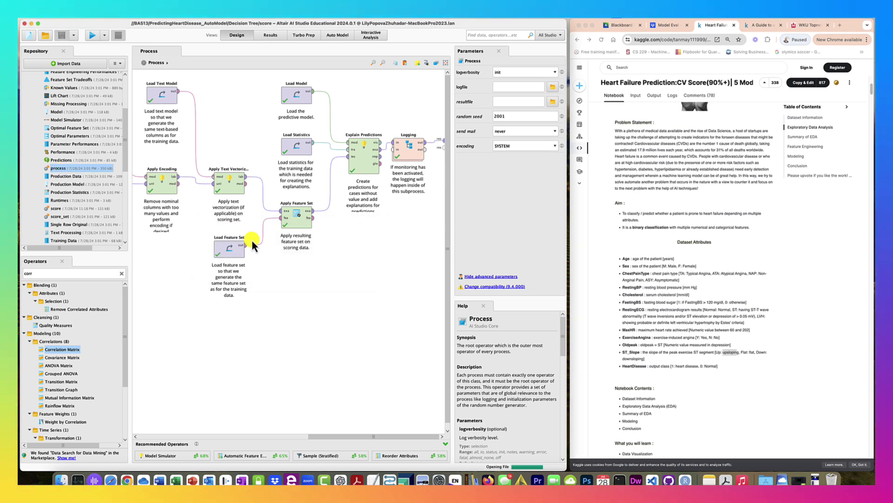
click(92, 36)
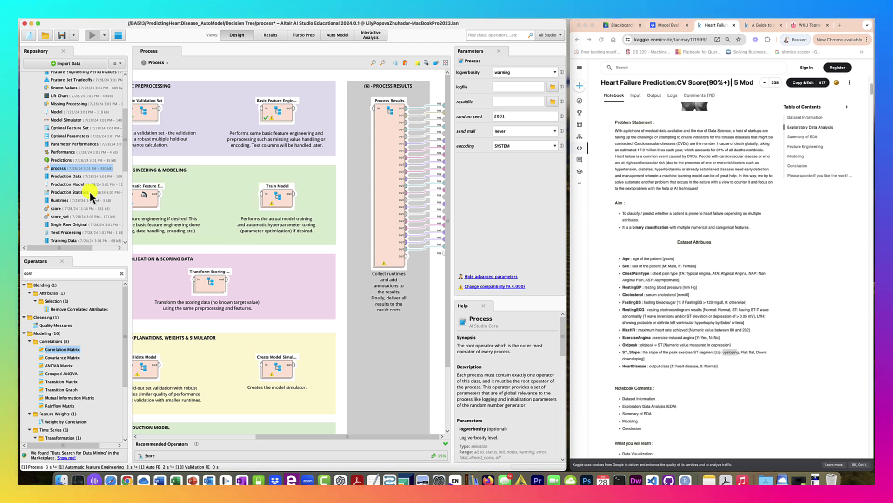
scroll(82, 139, up, 5)
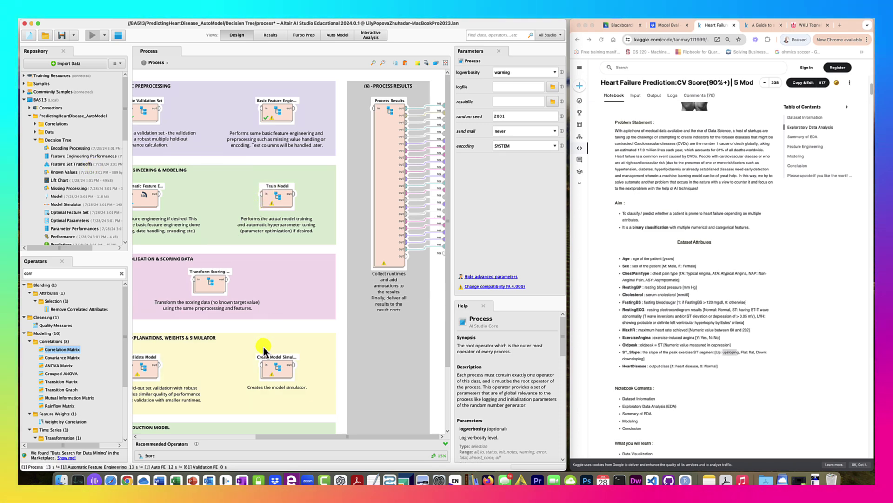
scroll(264, 347, left, 8)
scroll(264, 347, down, 3)
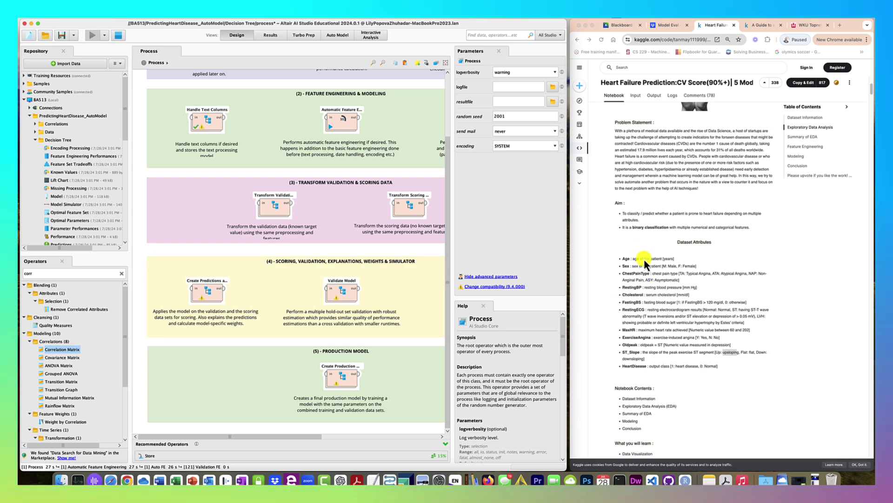
Switch to the Kaggle notebook "A Guide to any Classification Problem" in the browser and enlarge its window over the desktop.
scroll(740, 228, up, 3)
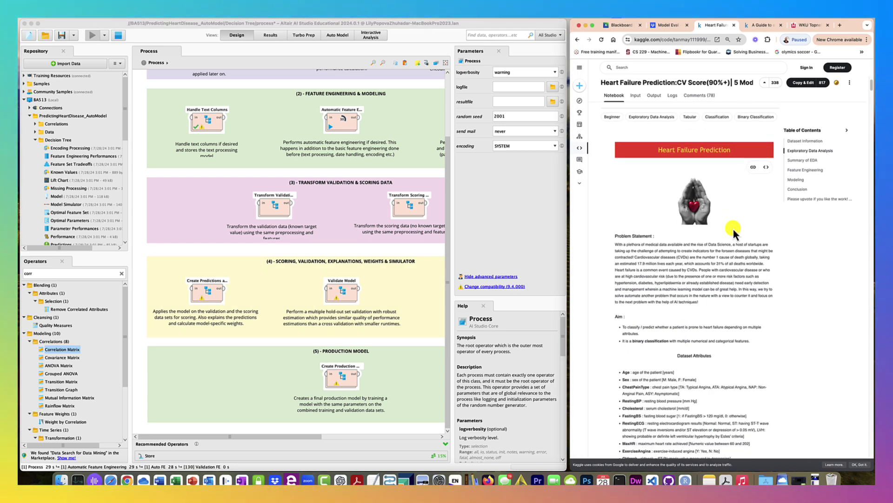
click(758, 24)
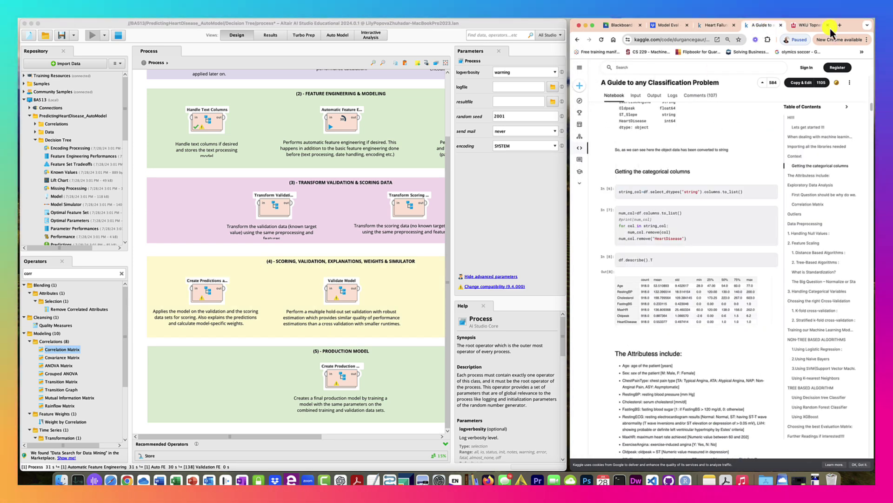
drag(835, 26, 419, 24)
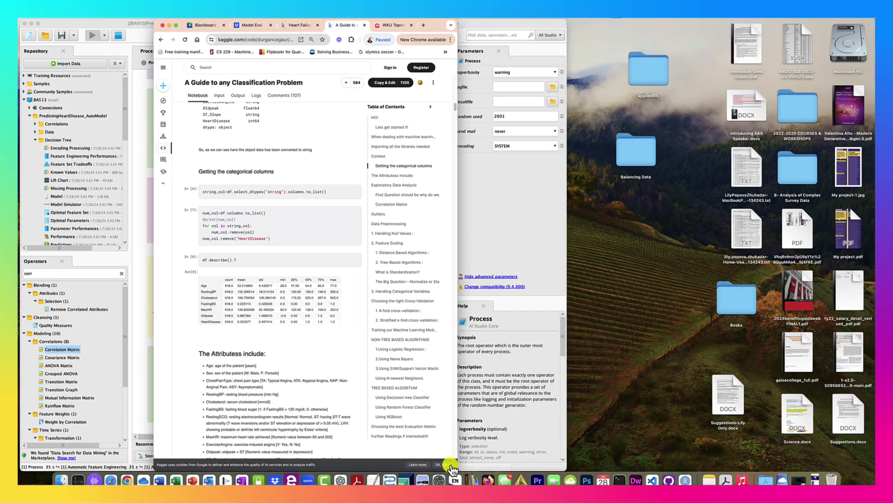
drag(454, 466, 724, 466)
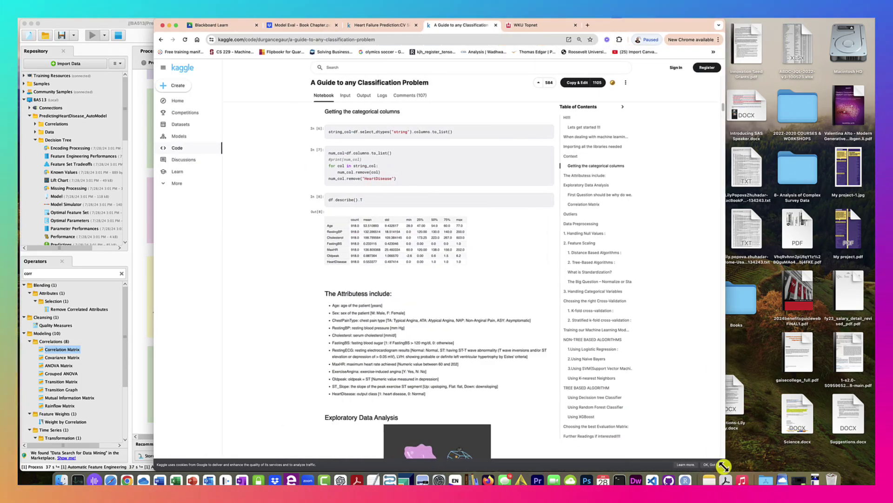
Examine the notebook's exploratory data analysis: correlation matrix, heart disease and chest pain histograms, pair plot, and variable distributions.
scroll(362, 131, down, 12)
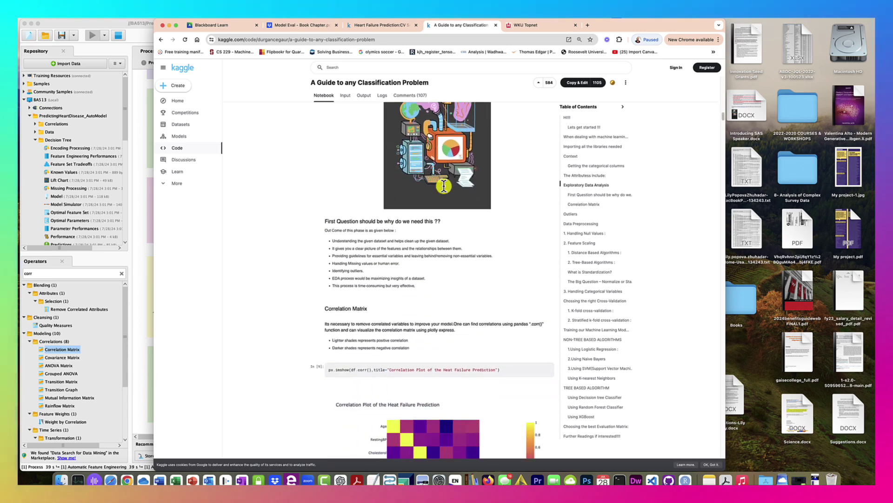
scroll(445, 191, down, 5)
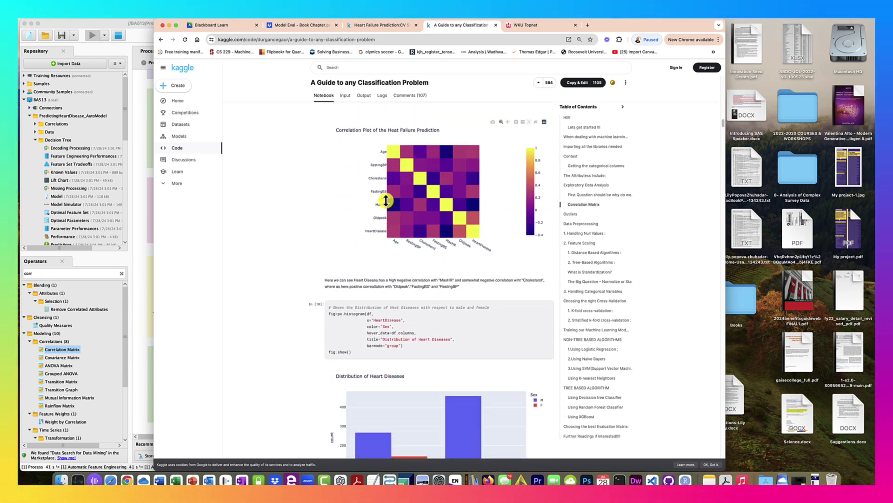
scroll(305, 198, down, 5)
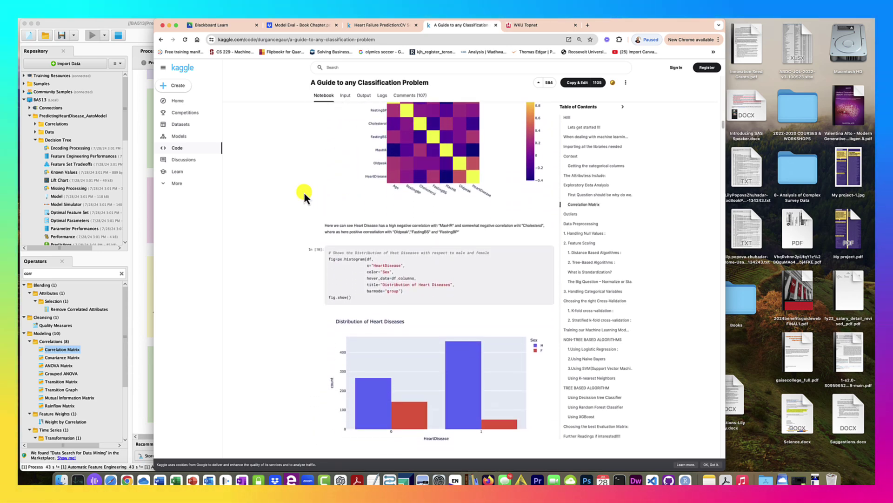
scroll(305, 197, down, 2)
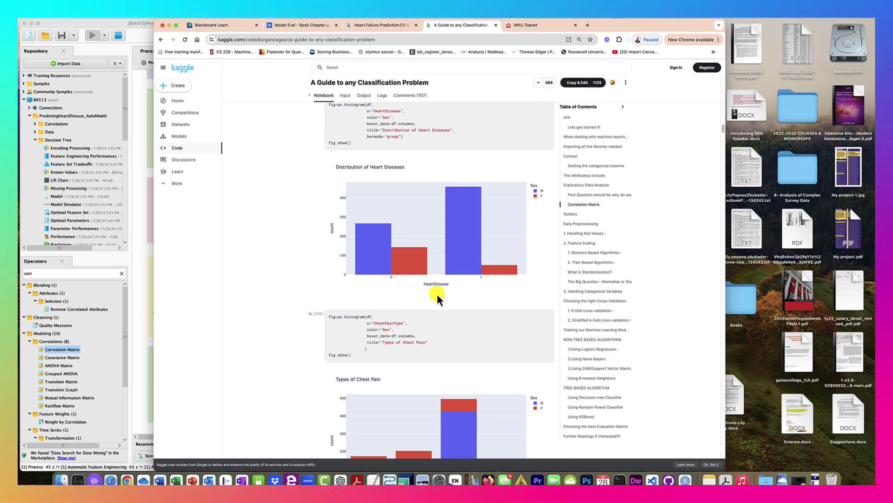
scroll(355, 247, down, 5)
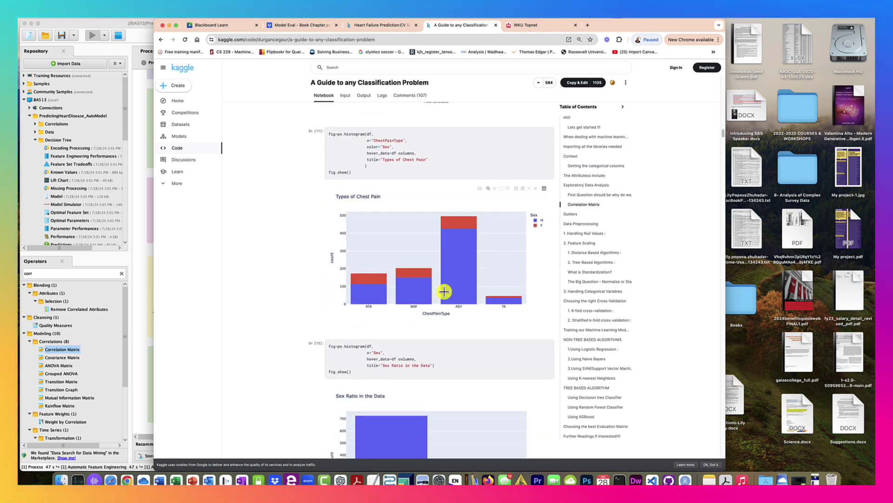
scroll(286, 226, down, 5)
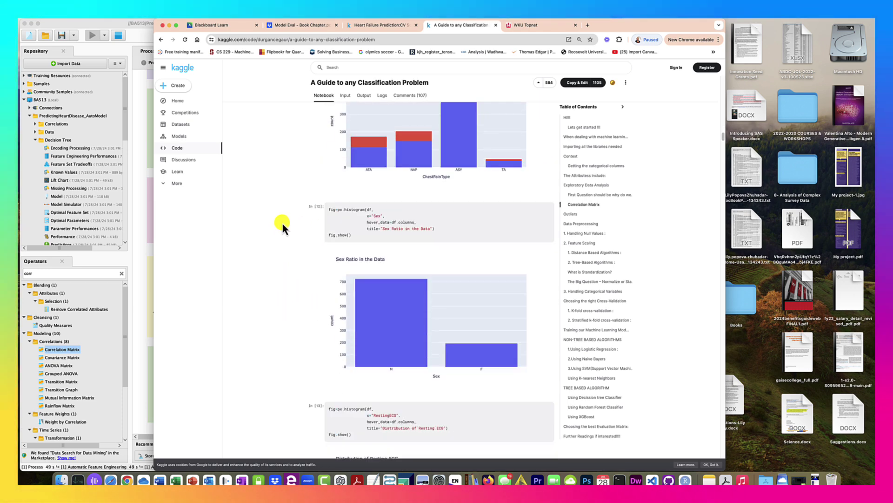
scroll(282, 226, down, 10)
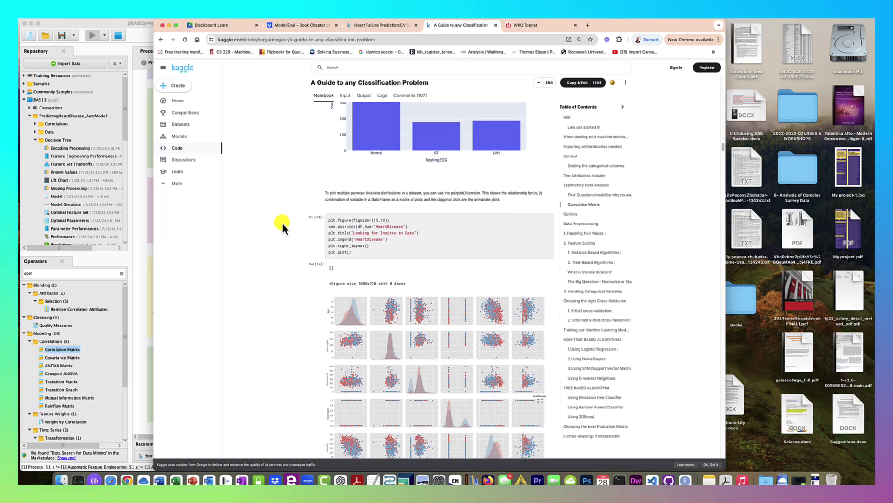
scroll(321, 270, down, 4)
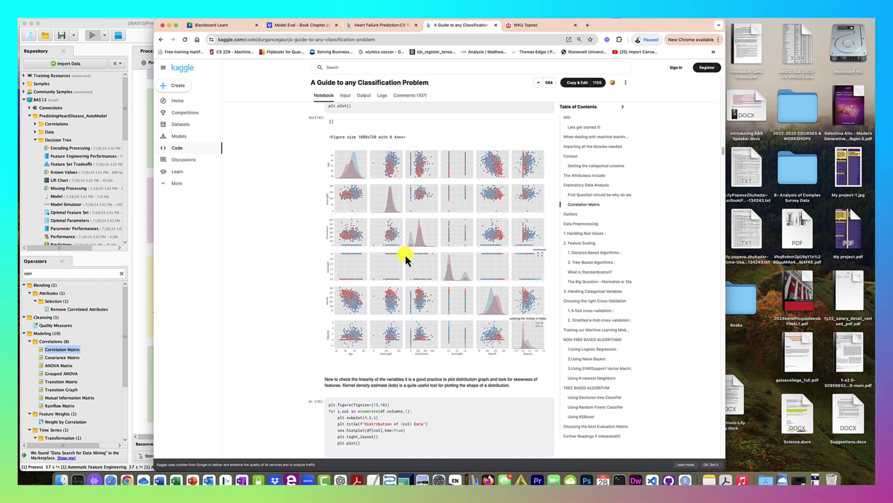
scroll(360, 266, down, 10)
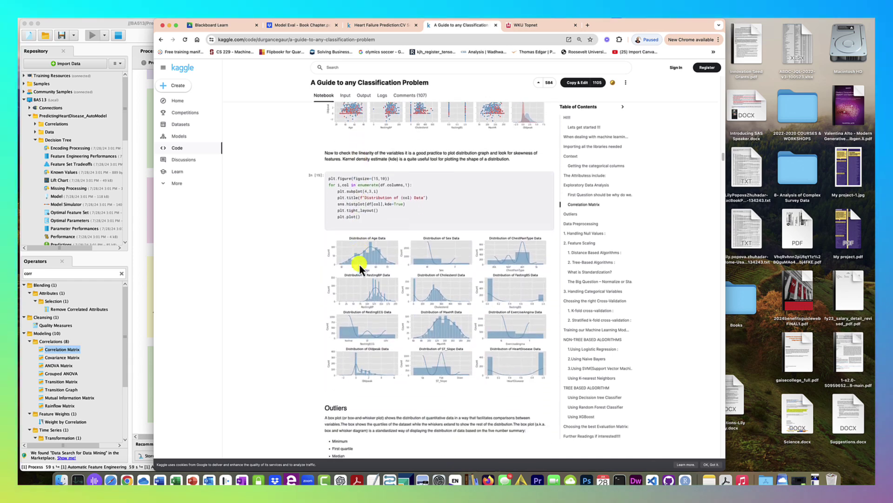
Examine the Outliers section's box plots of Age, RestingBP, Cholesterol, Oldpeak and MaxHR against HeartDisease.
scroll(360, 267, down, 8)
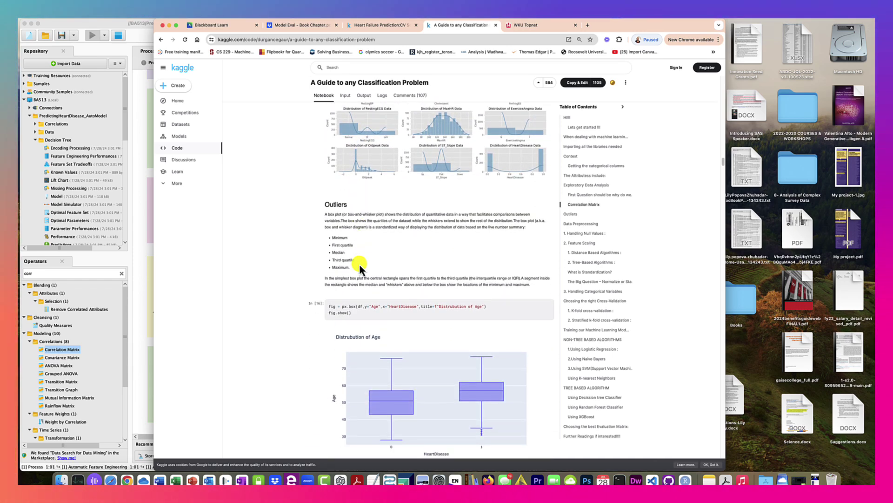
scroll(359, 263, down, 5)
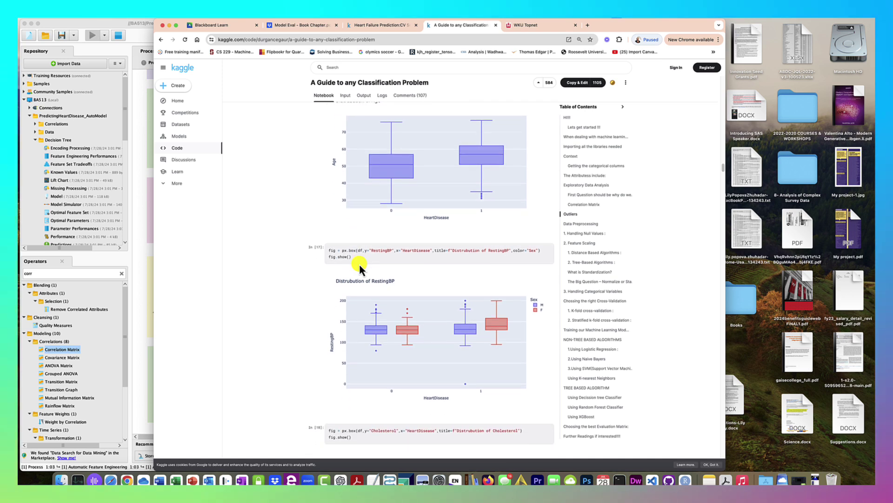
scroll(359, 263, down, 4)
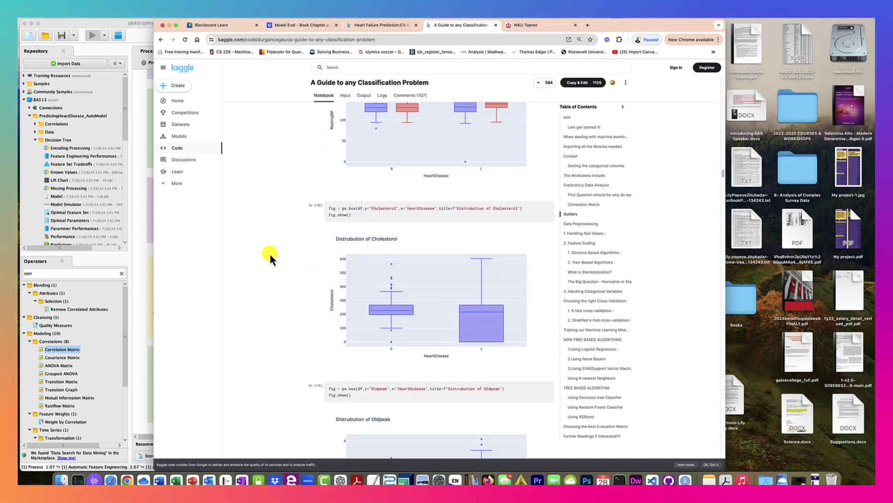
scroll(270, 255, down, 9)
scroll(269, 252, down, 8)
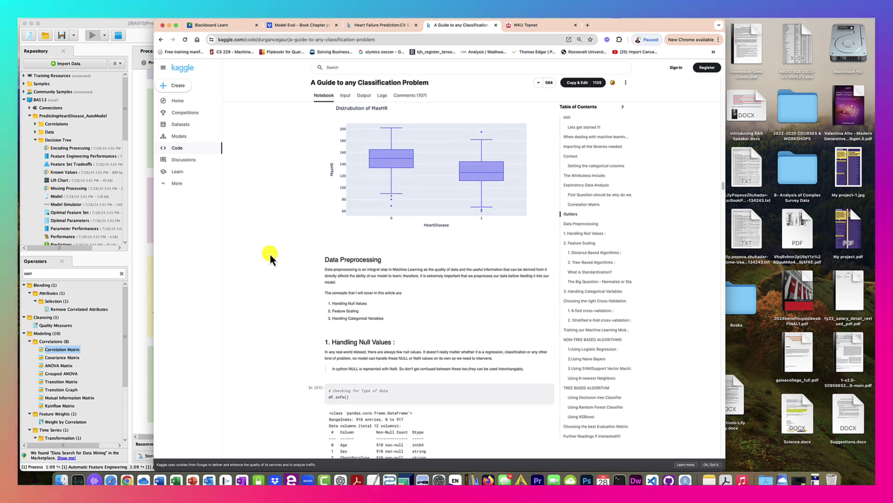
Review the notebook's data preprocessing sections on null values, feature scaling, and label and one-hot encoding of categorical variables.
scroll(269, 252, down, 14)
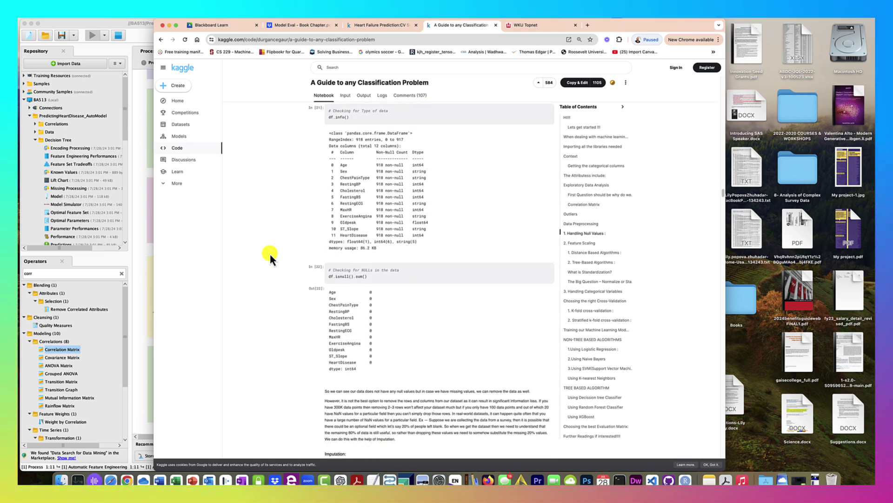
scroll(269, 253, down, 12)
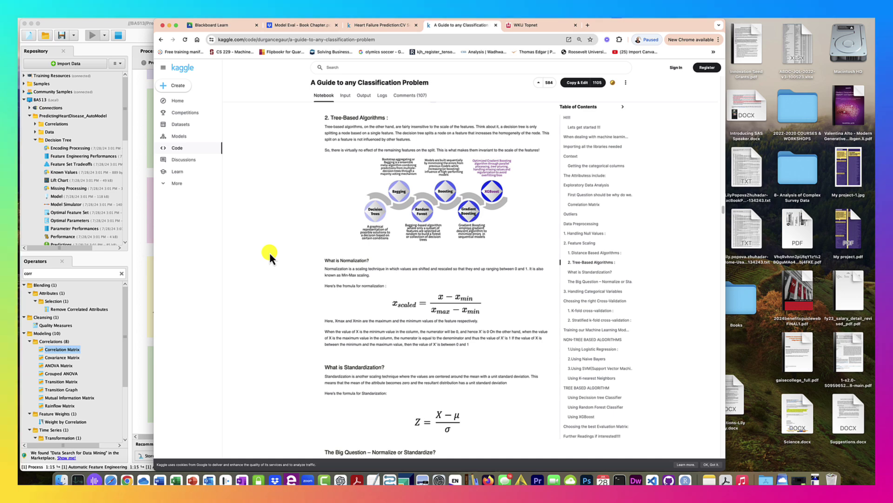
scroll(272, 250, down, 15)
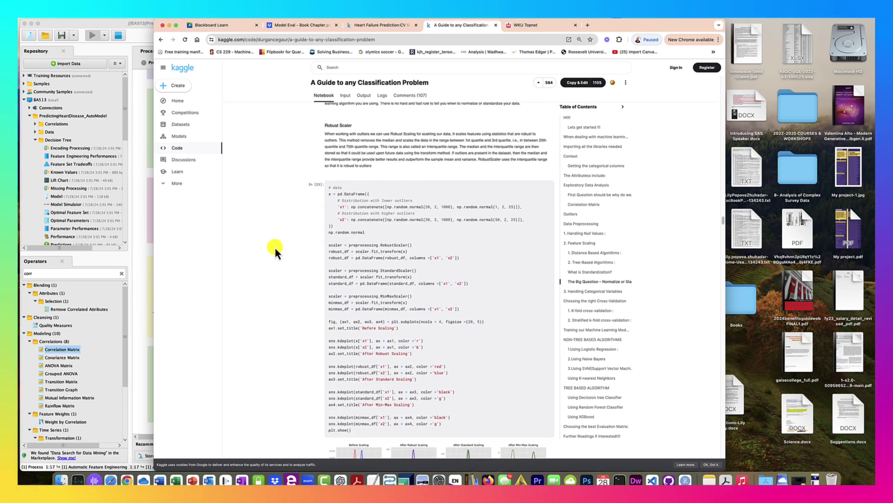
scroll(275, 252, down, 11)
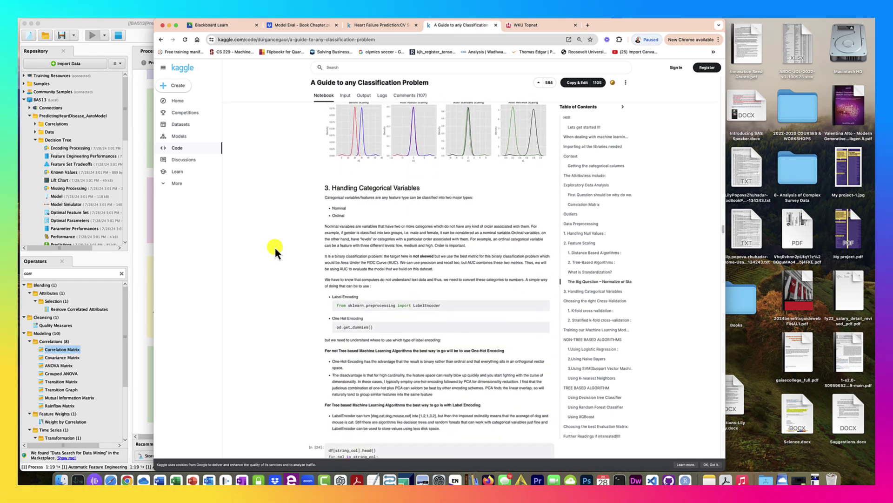
scroll(275, 252, down, 14)
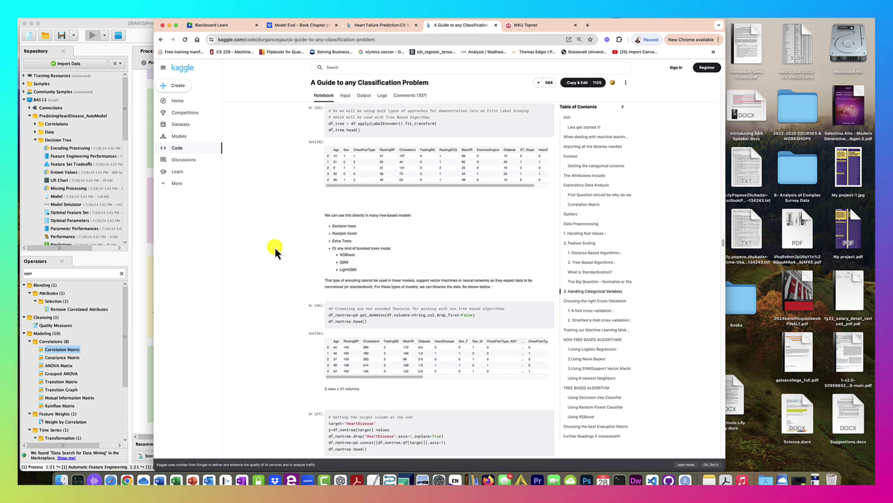
scroll(275, 251, up, 7)
scroll(275, 246, up, 10)
scroll(275, 246, down, 3)
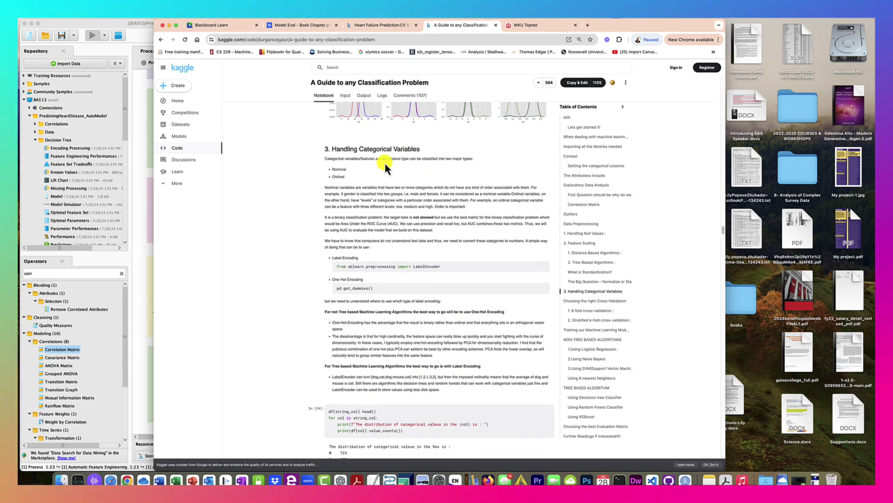
scroll(299, 206, down, 15)
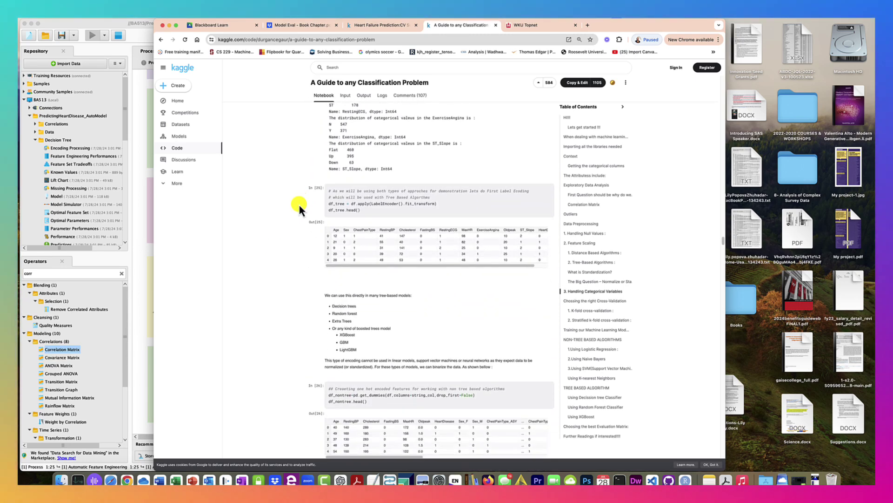
Review the notebook's sections on choosing the right cross-validation, logistic regression, and Naive Bayes.
scroll(299, 206, down, 15)
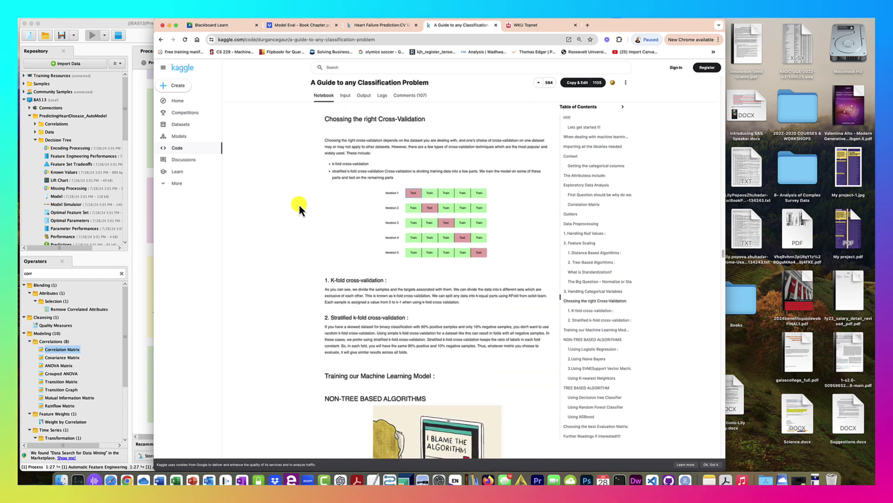
scroll(298, 202, up, 5)
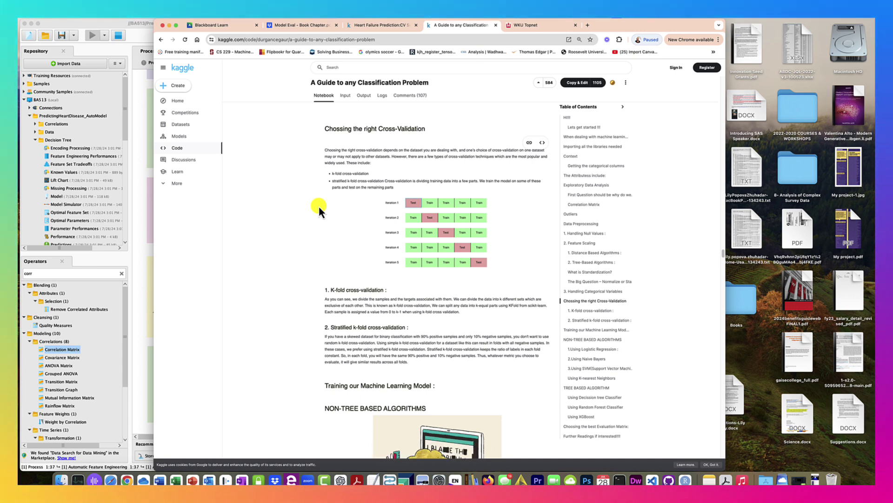
scroll(318, 204, down, 3)
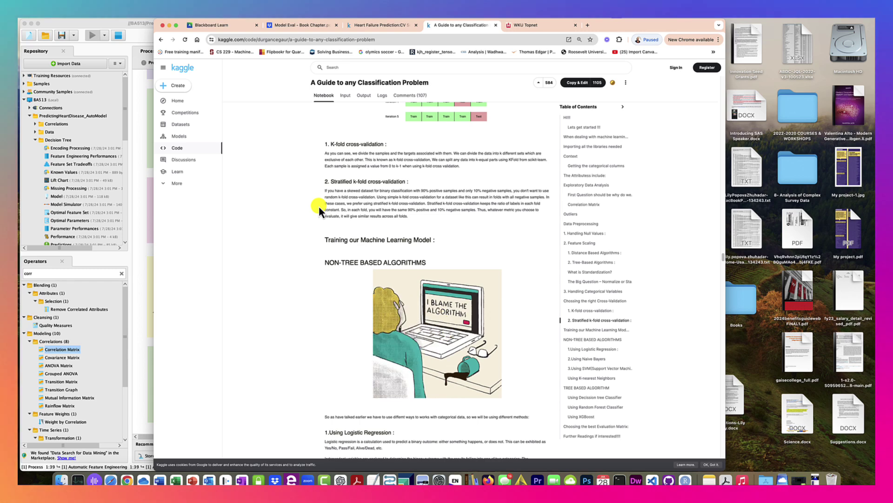
scroll(318, 205, down, 6)
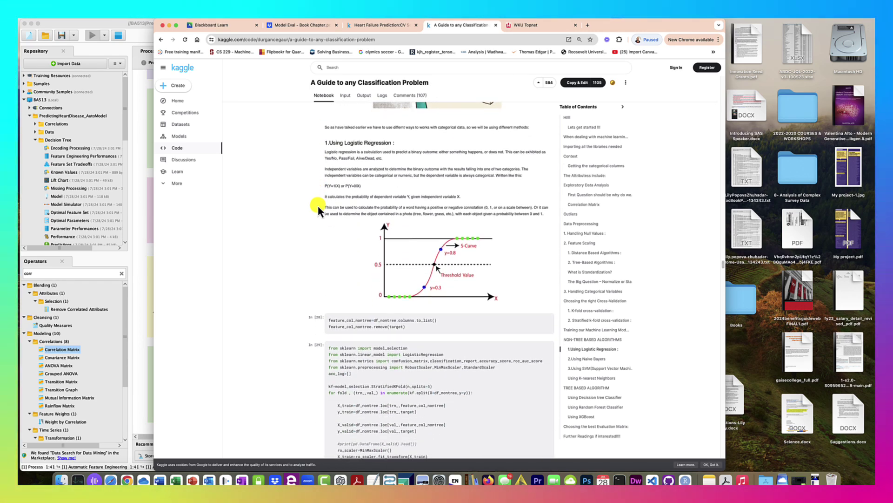
scroll(317, 205, down, 12)
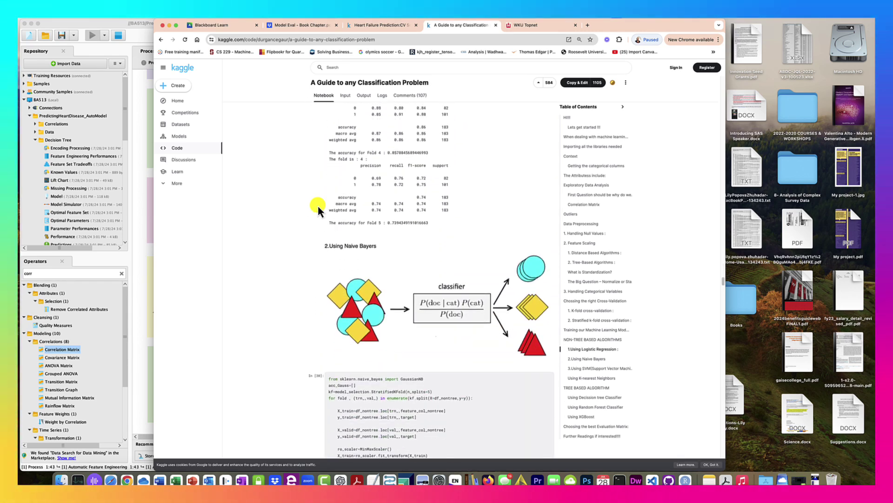
Examine the Support Vector Machines section's linear, sigmoid and RBF kernel code with the per-fold precision, recall and accuracy results.
scroll(317, 204, down, 15)
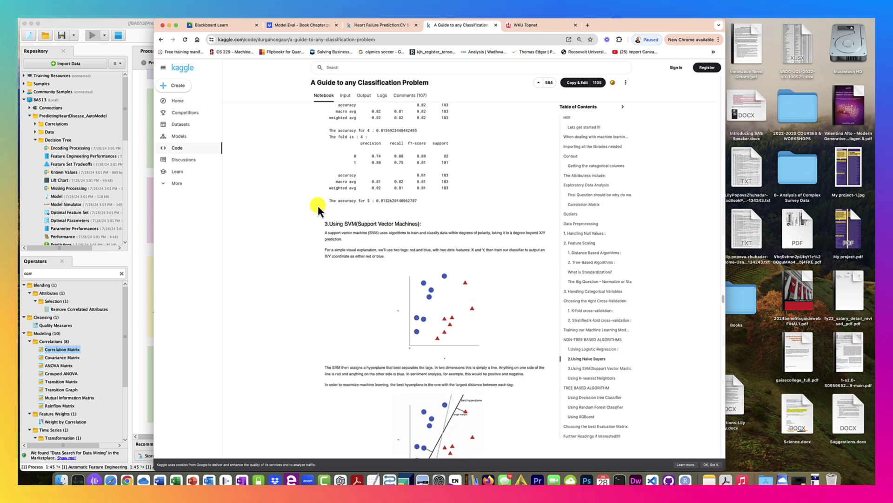
scroll(317, 205, down, 14)
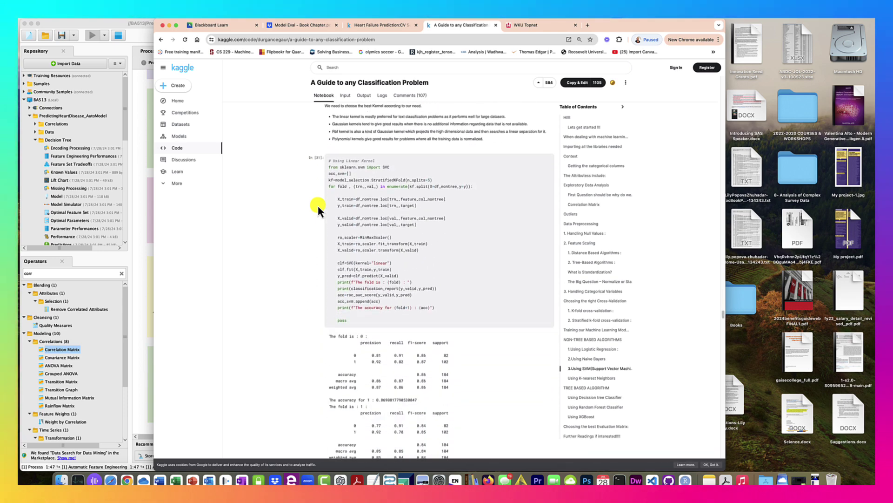
scroll(317, 205, down, 12)
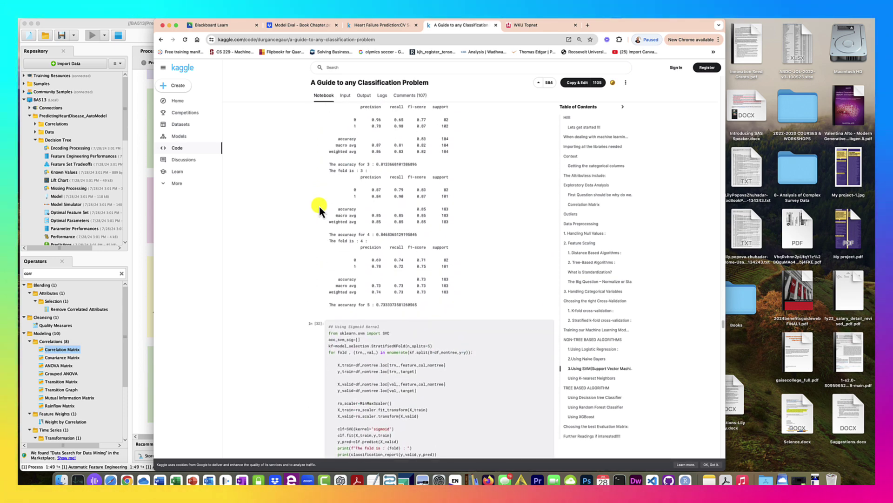
scroll(319, 205, up, 6)
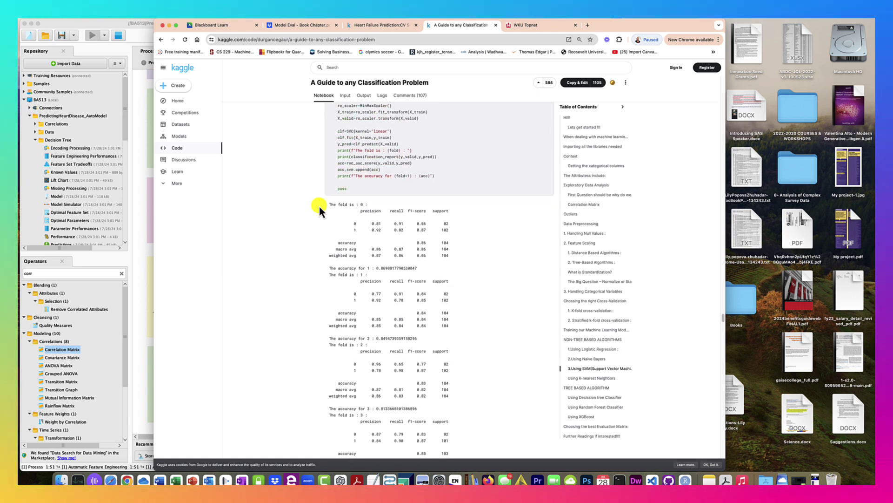
scroll(319, 205, up, 5)
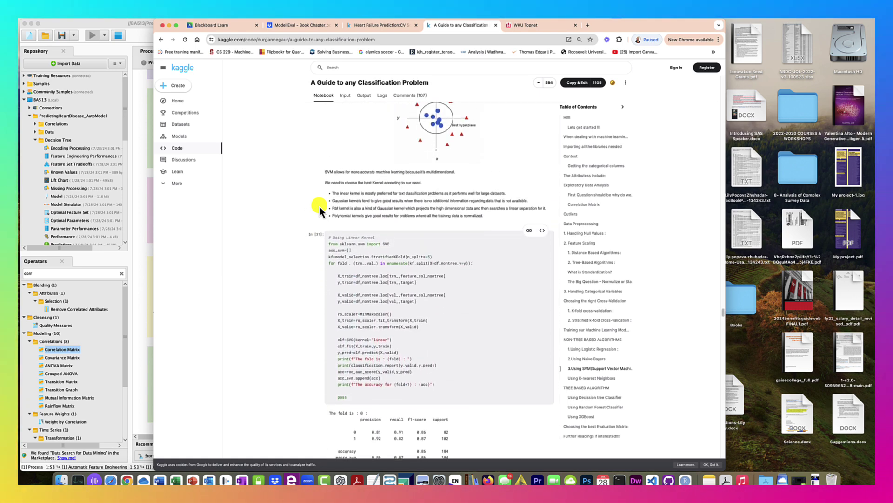
scroll(389, 224, down, 8)
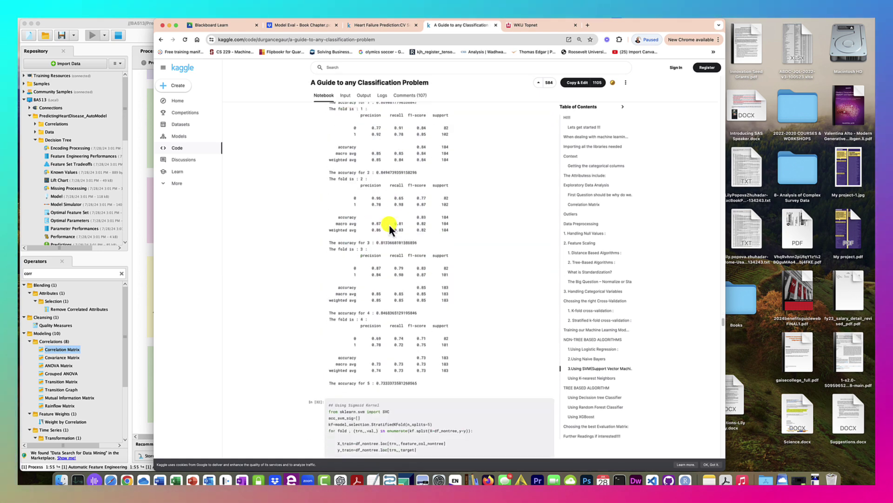
scroll(389, 224, down, 3)
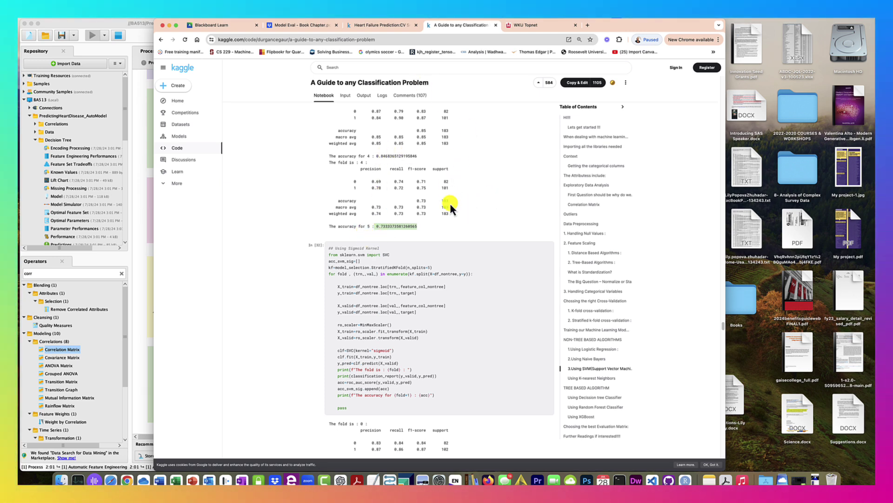
scroll(449, 202, down, 3)
scroll(449, 205, down, 5)
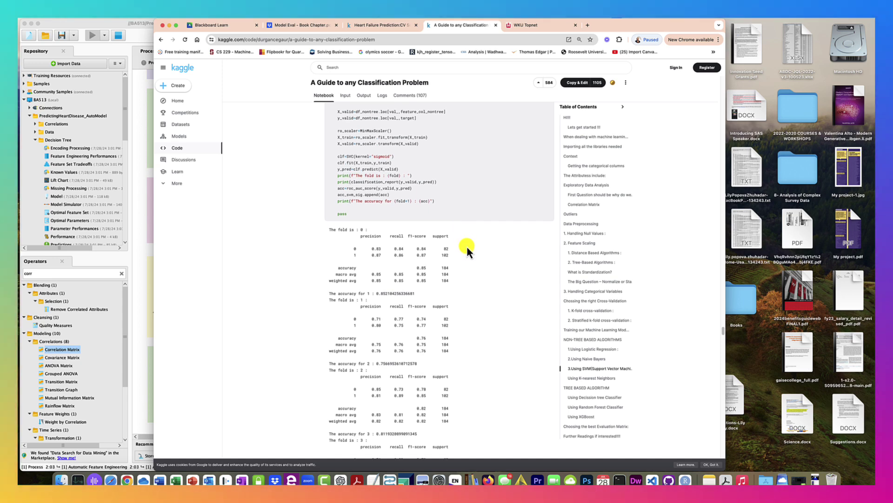
scroll(464, 250, down, 4)
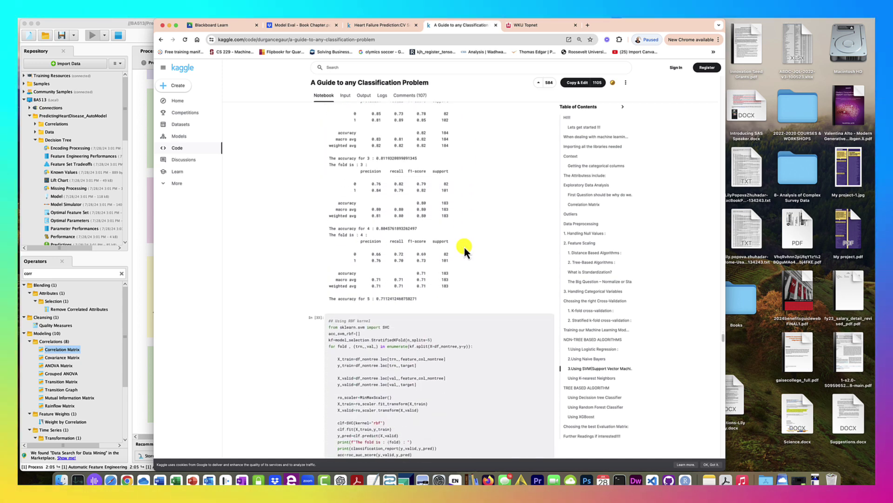
scroll(462, 241, down, 12)
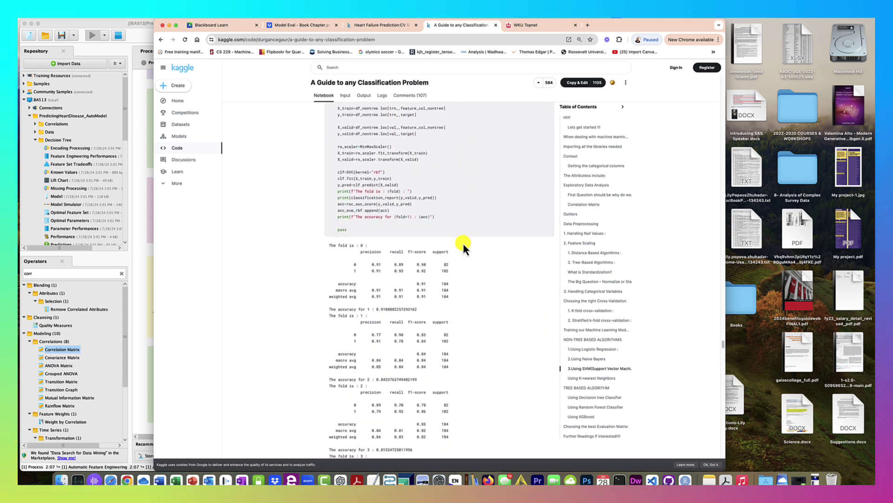
Review the K-nearest Neighbors, Decision Tree and Random Forest sections, including the tree graph and the feature importance chart.
scroll(463, 242, down, 15)
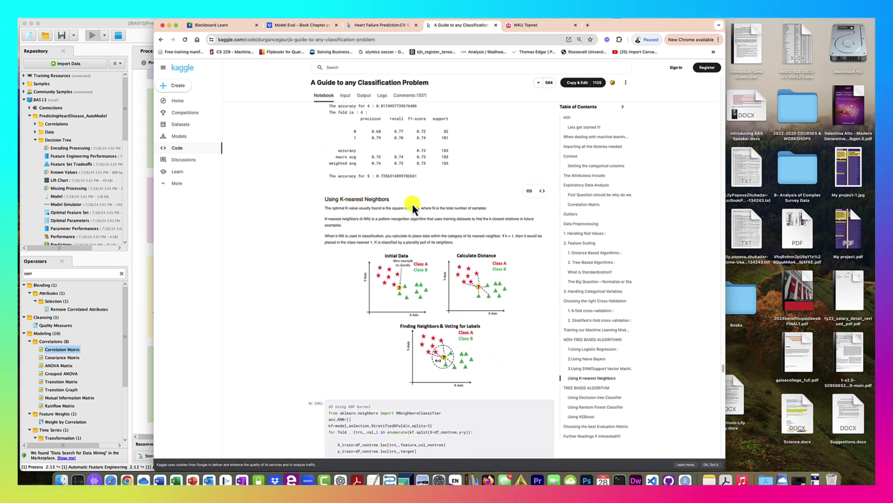
scroll(410, 202, down, 3)
scroll(410, 202, down, 20)
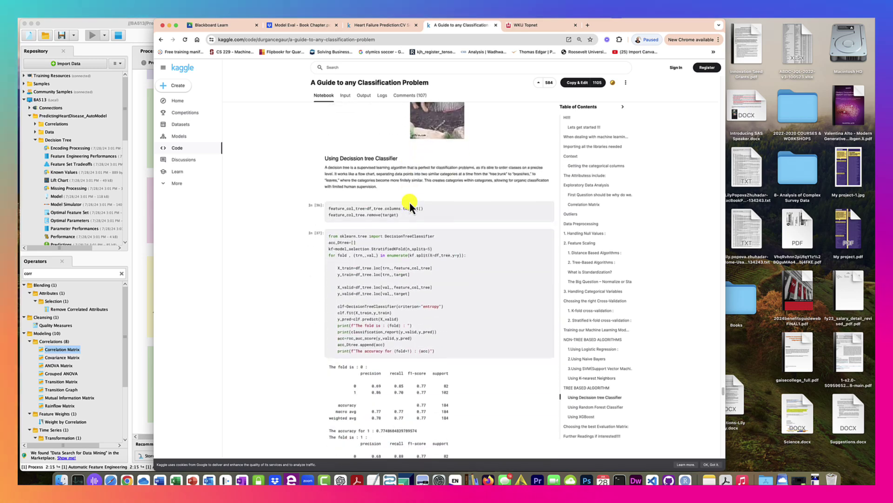
scroll(409, 202, down, 15)
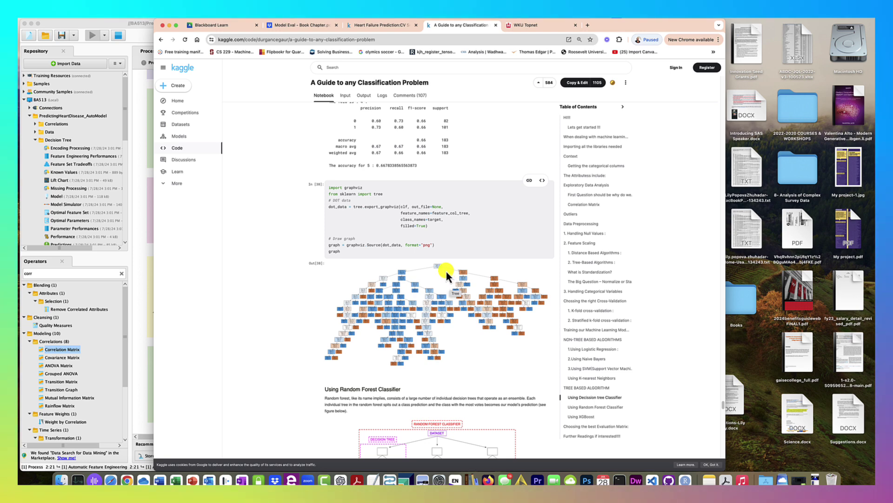
scroll(366, 264, down, 10)
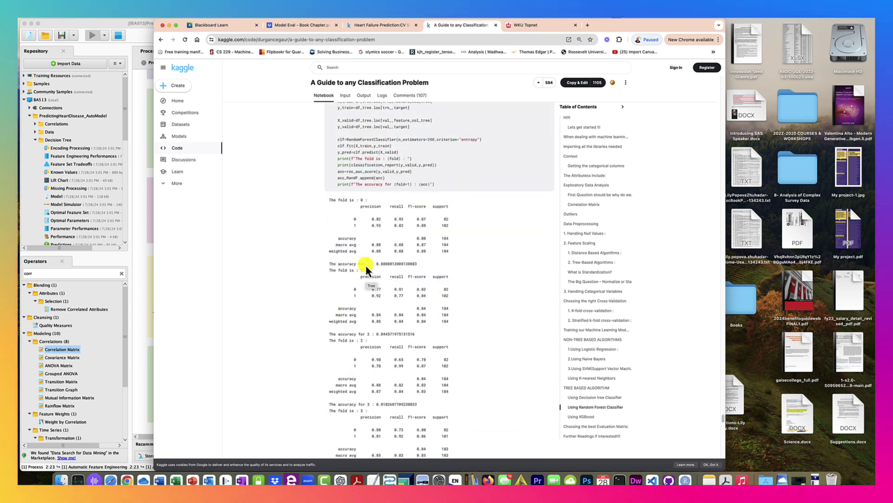
scroll(366, 265, down, 5)
scroll(365, 264, down, 5)
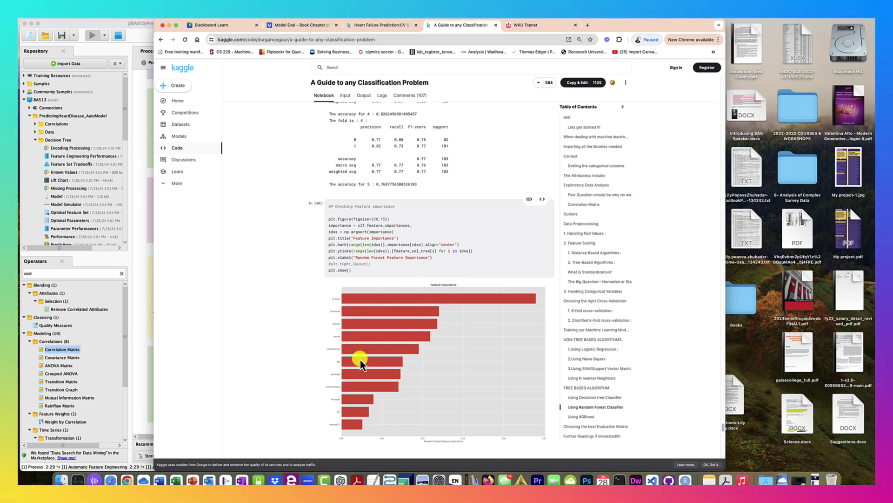
Review the XGBoost section, the guidance on choosing the best evaluation metric, and the further readings ending the notebook.
scroll(279, 296, down, 5)
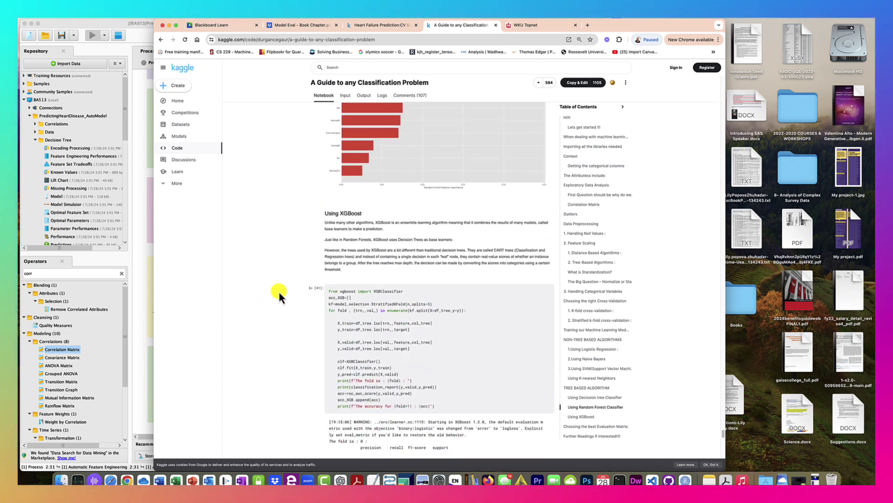
scroll(279, 289, down, 10)
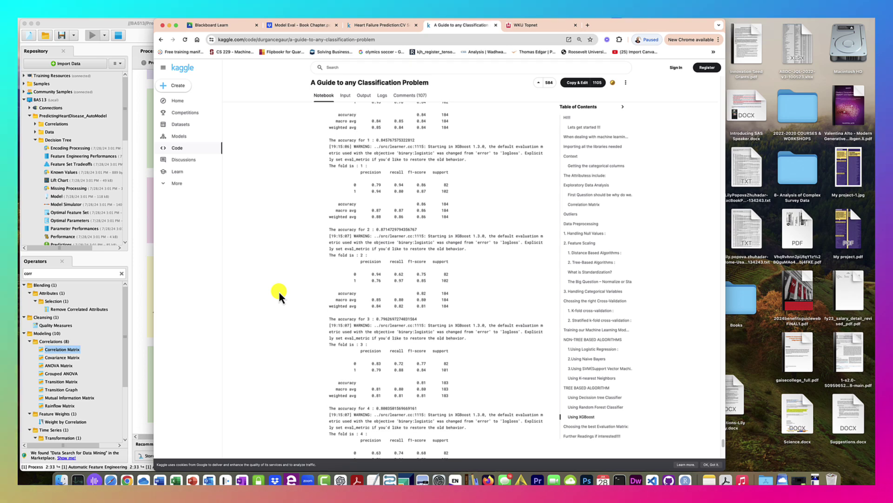
scroll(279, 293, down, 15)
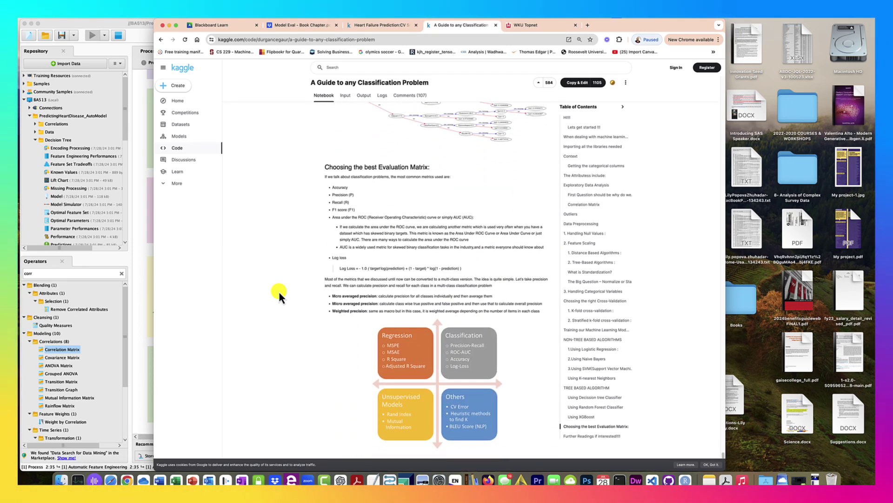
scroll(278, 289, down, 3)
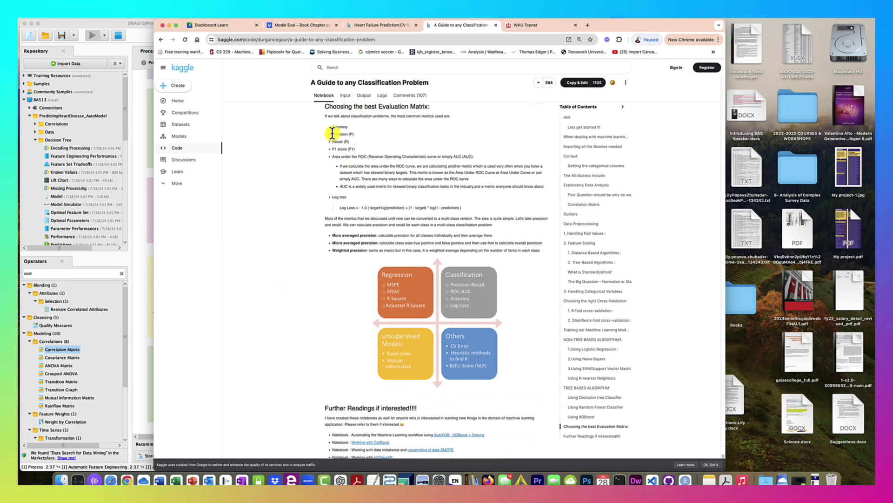
scroll(325, 247, down, 10)
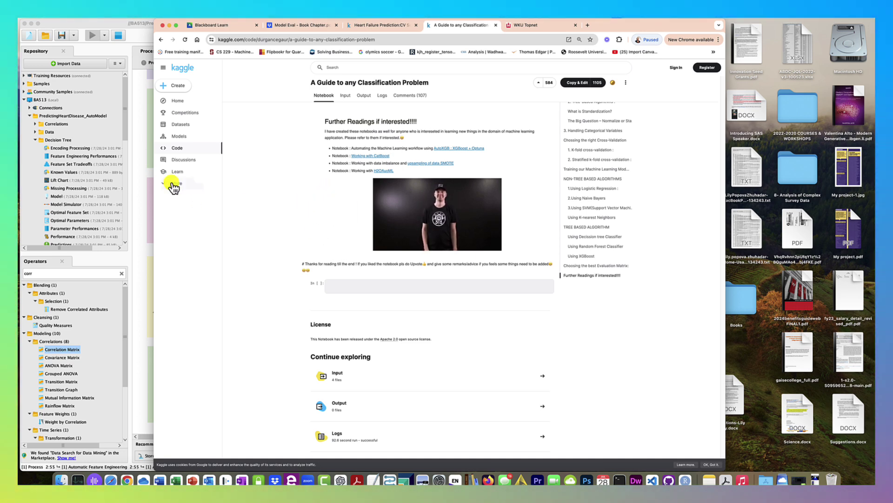
Switch to Altair AI Studio, compare the models in the Auto Model results overview, and expand the Naive Bayes results.
click(139, 155)
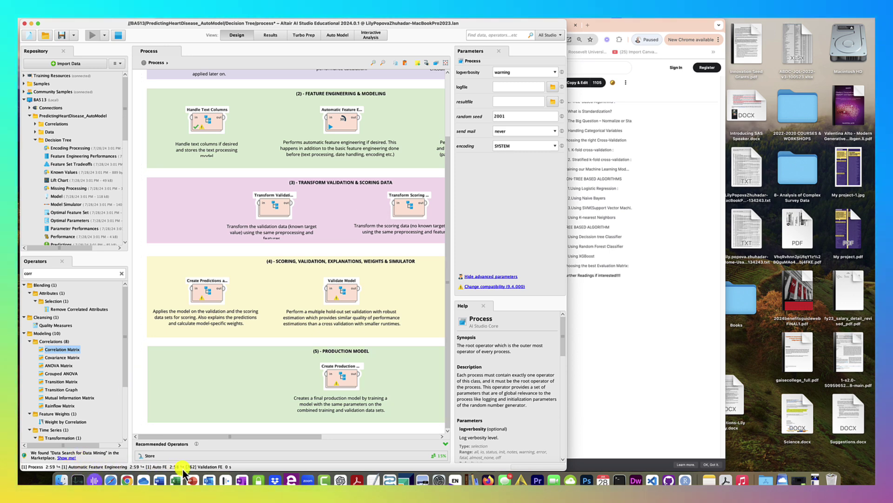
click(338, 37)
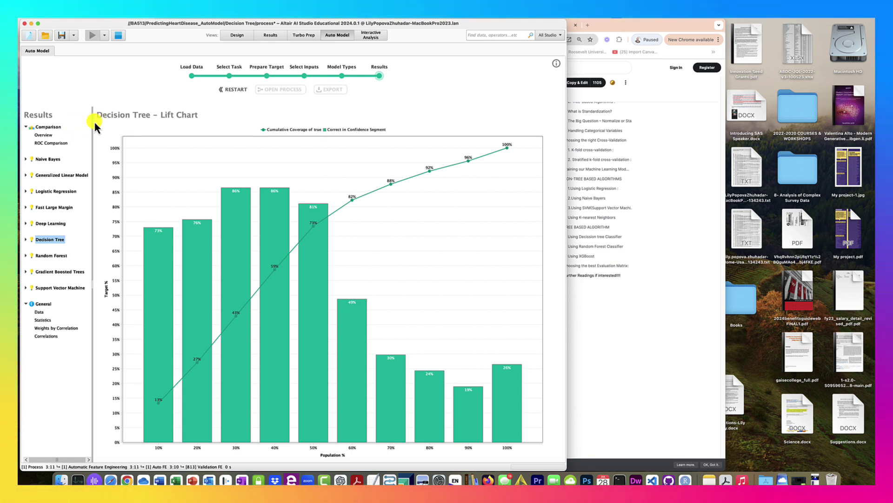
click(49, 135)
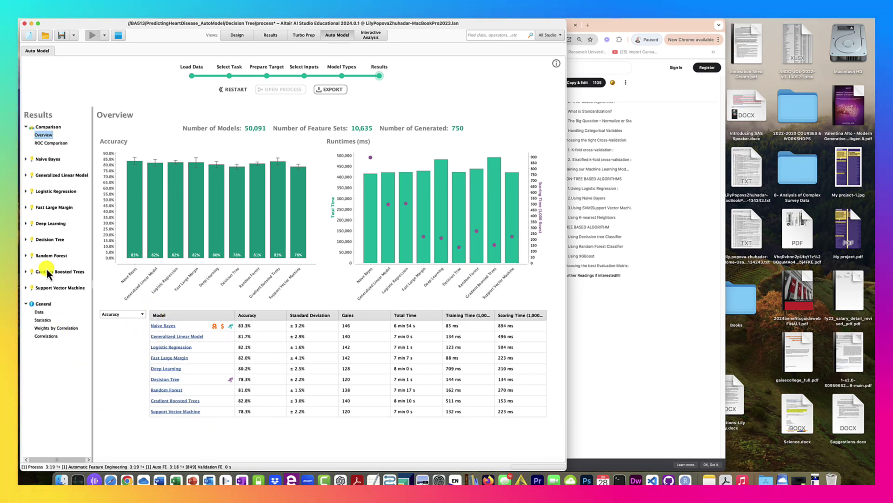
click(24, 158)
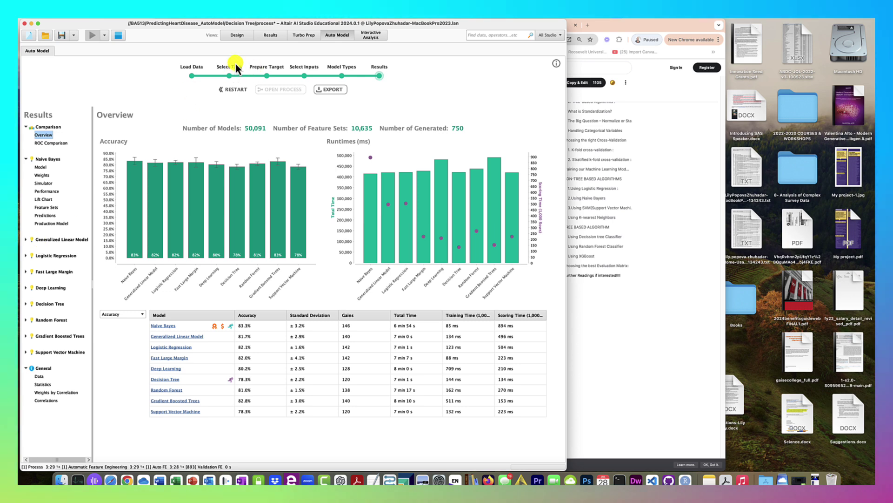
Collapse the Decision Tree repository folder in the Design view and stop the running process.
click(238, 36)
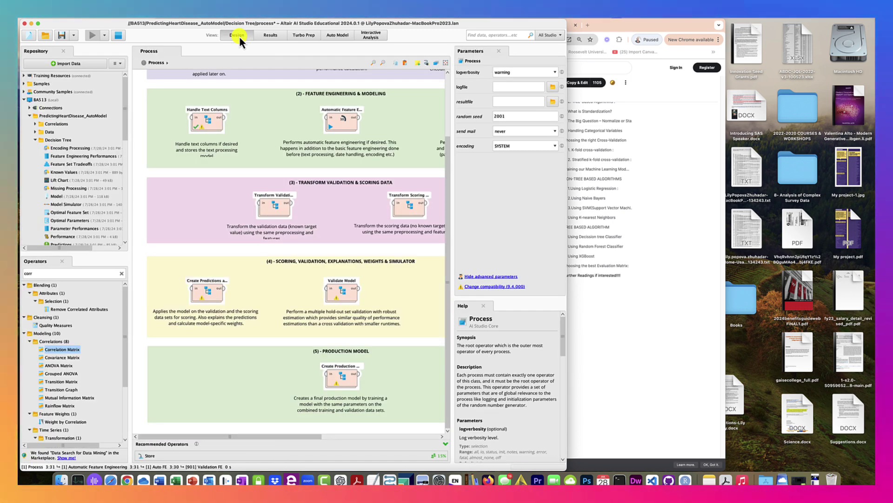
click(35, 139)
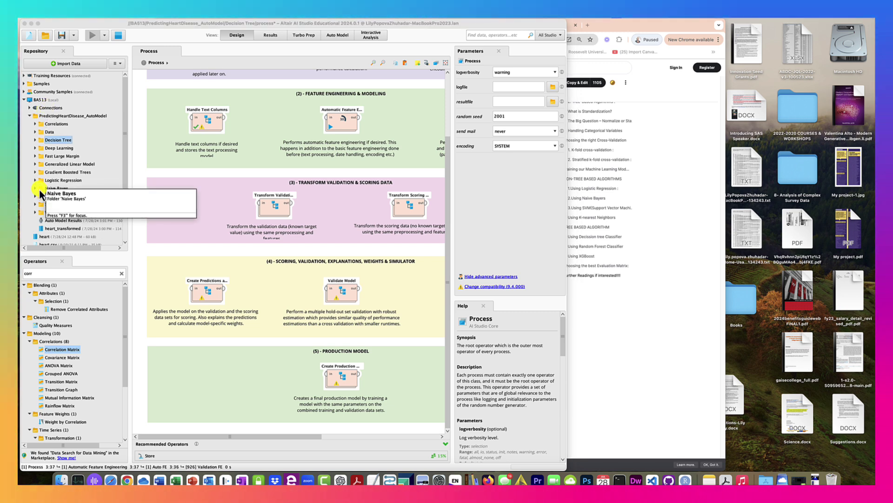
click(118, 37)
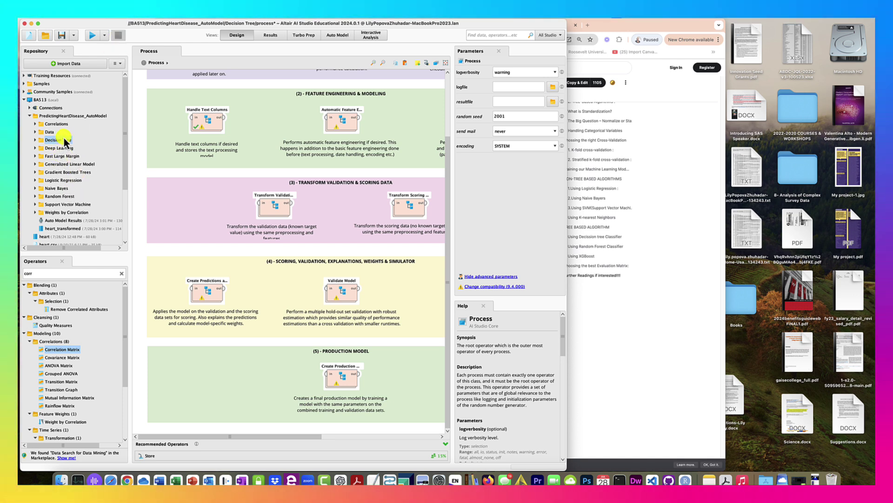
Expand the Naive Bayes folder under PredictingHeartDisease_AutoModel and look through its generated items.
double_click(53, 189)
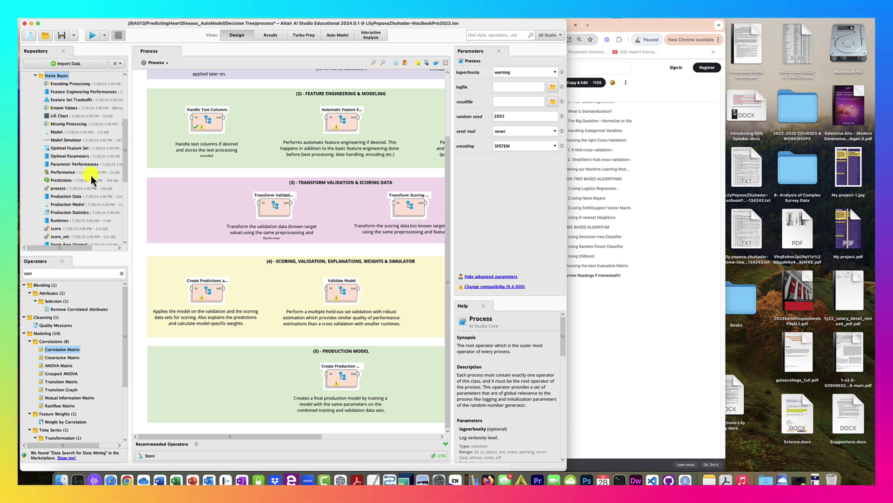
drag(124, 160, 124, 181)
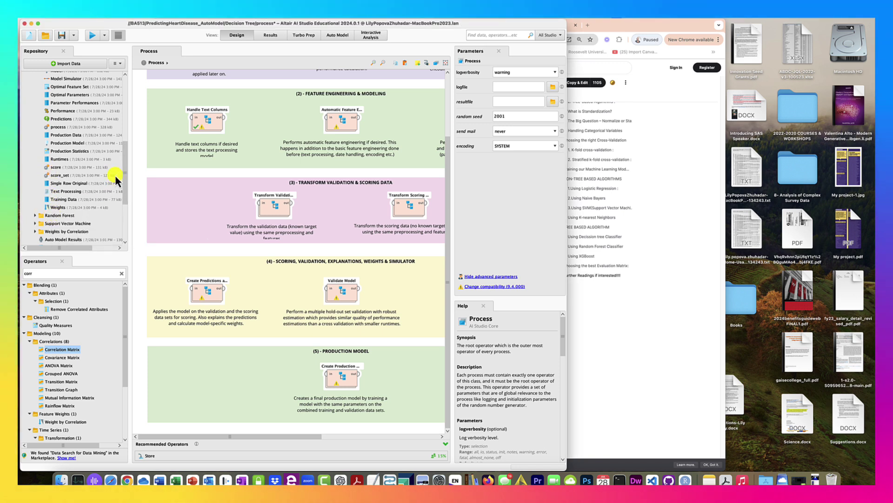
drag(124, 181, 124, 141)
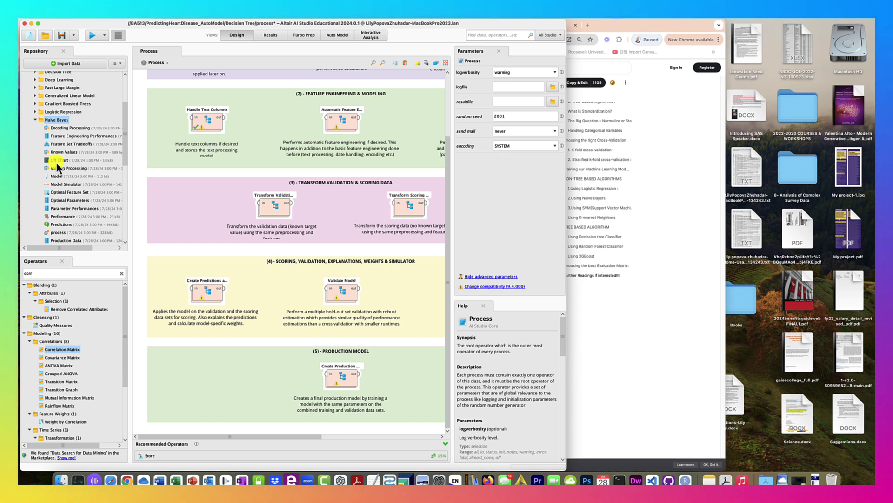
View the Lift Chart stored in the Naive Bayes repository folder and return to the Design view.
double_click(56, 161)
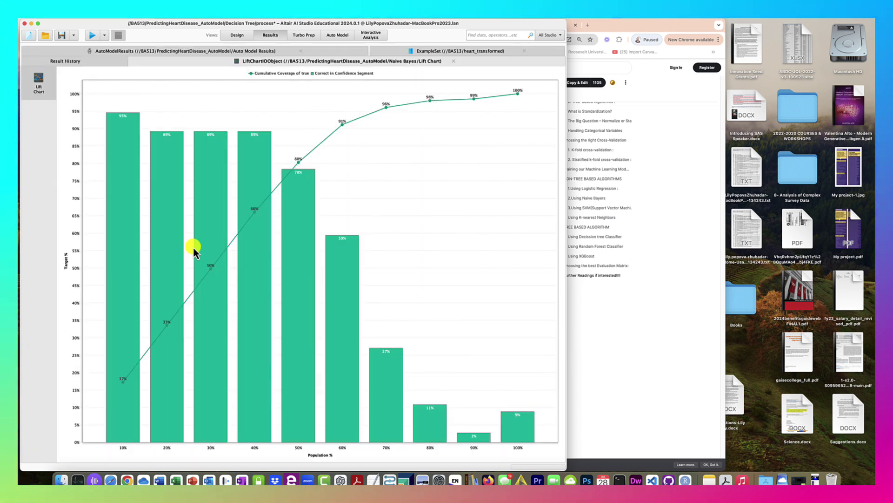
click(235, 35)
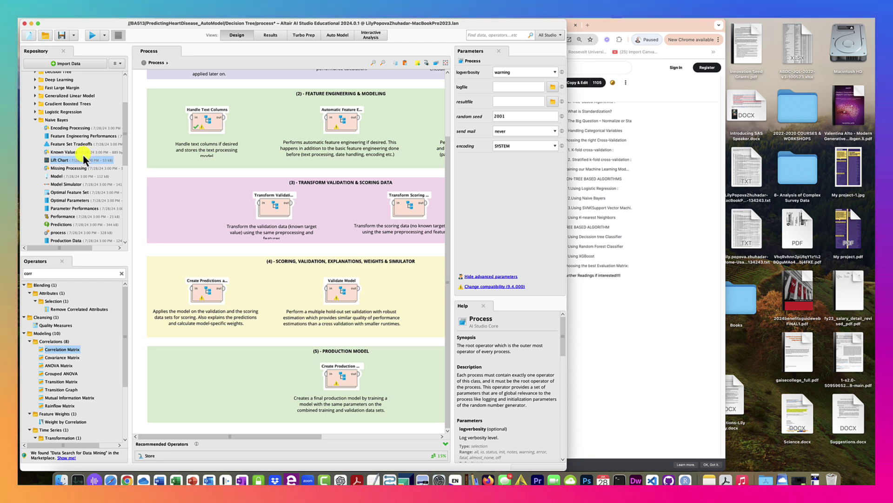
Open the Performance results from the Naive Bayes folder and examine the accuracy table, the AUC plot and the text description.
scroll(84, 151, up, 1)
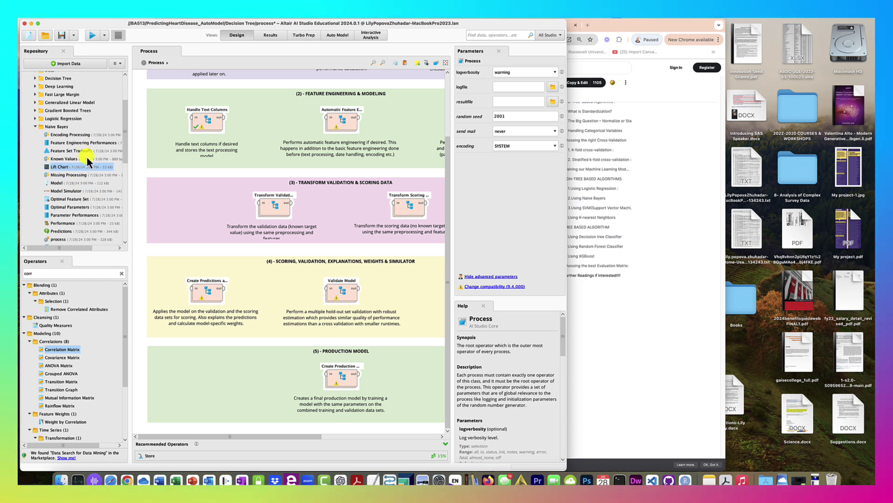
scroll(64, 145, down, 5)
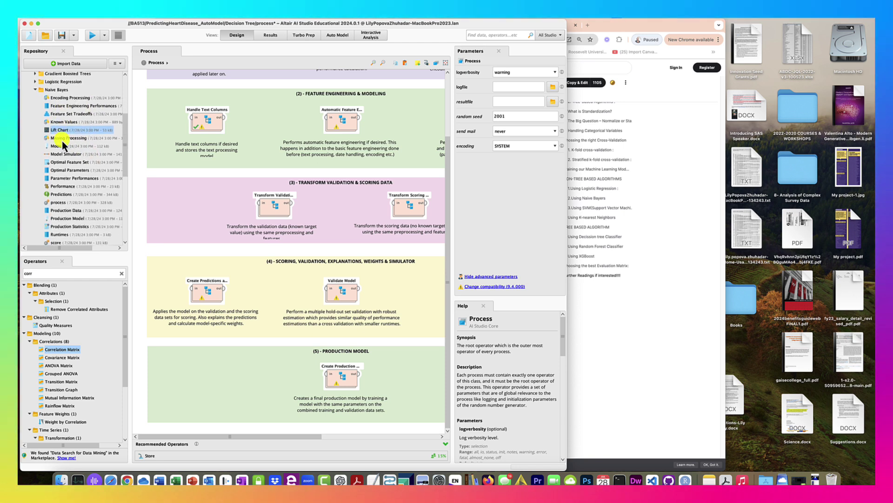
scroll(68, 135, down, 3)
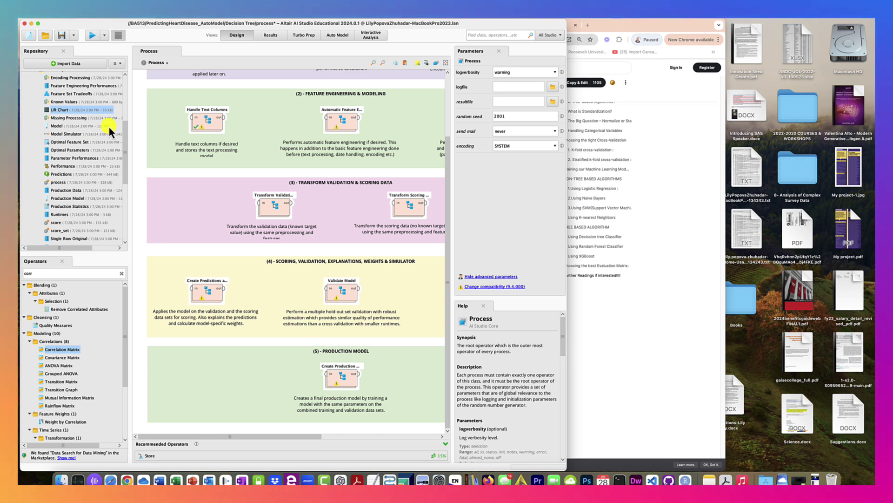
scroll(74, 164, down, 3)
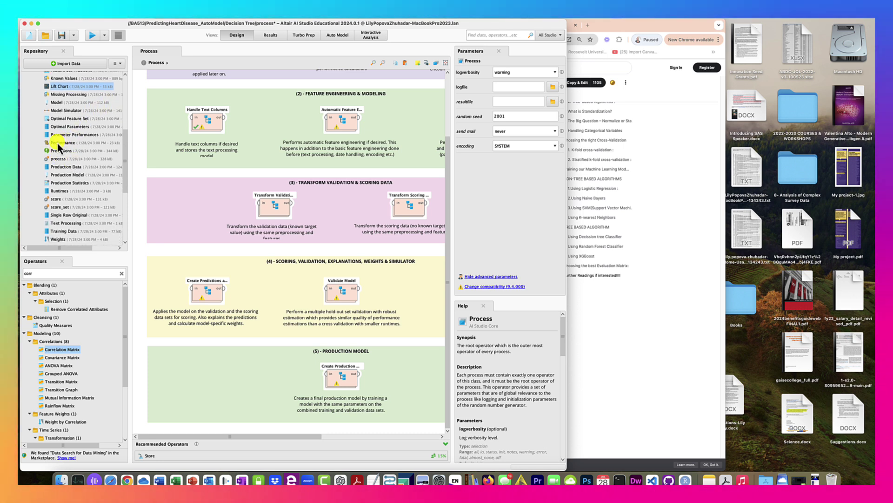
click(58, 144)
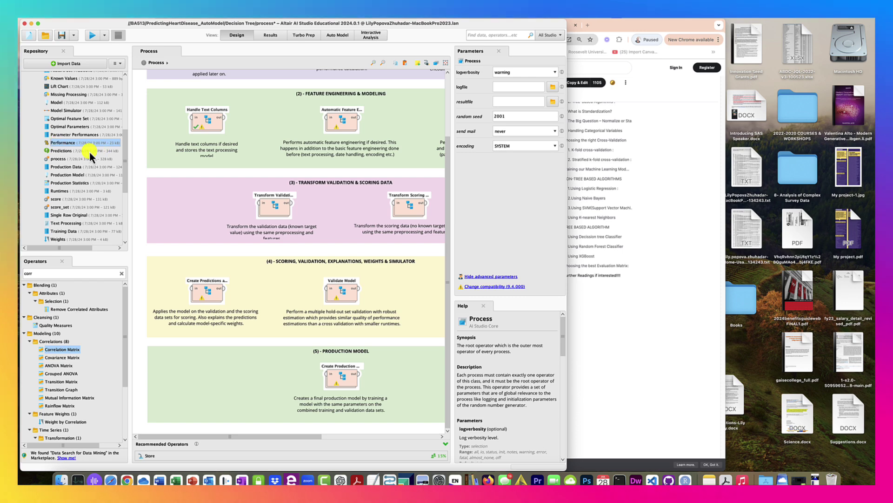
right_click(61, 144)
click(92, 170)
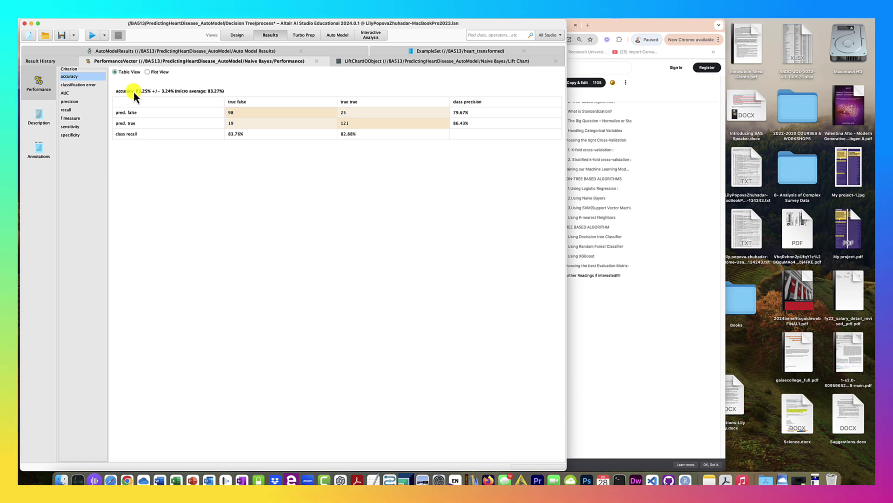
click(71, 94)
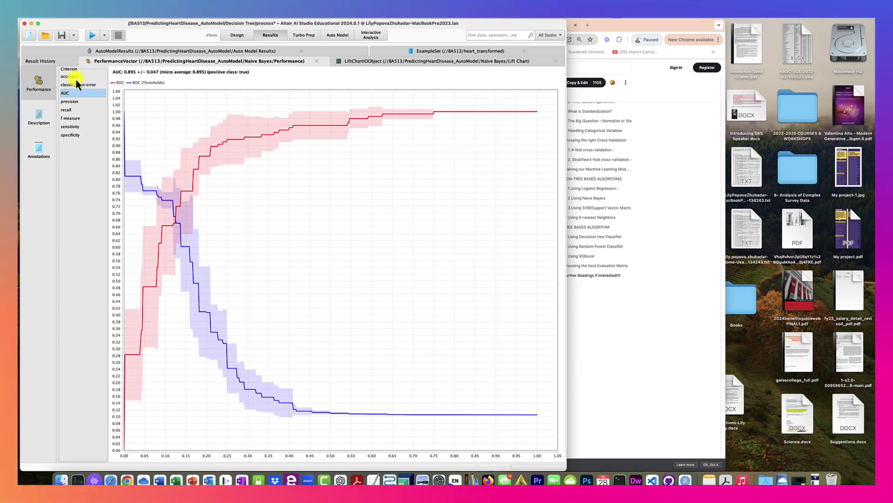
click(40, 121)
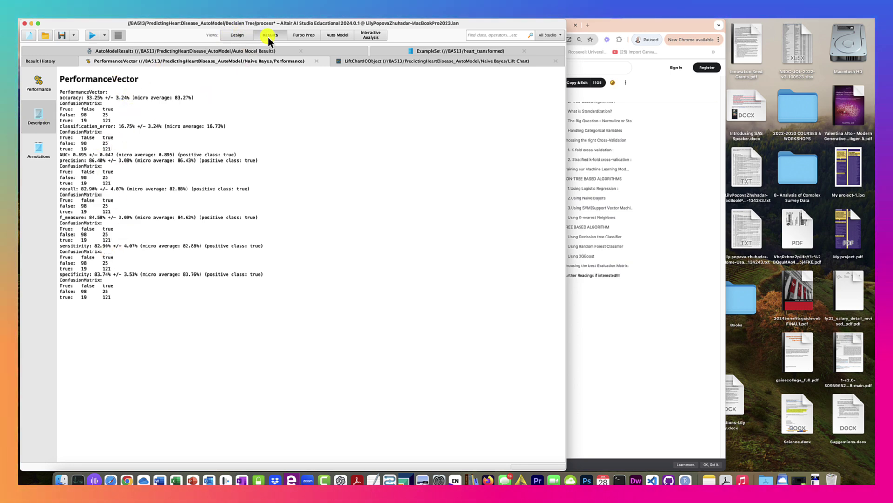
Open the process stored in the Naive Bayes folder from the Design view, saving the changes to the current process.
click(238, 36)
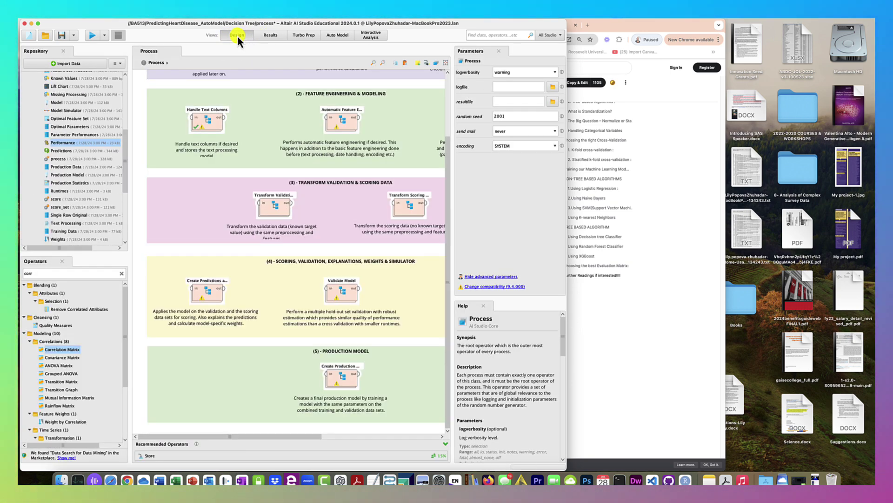
click(61, 159)
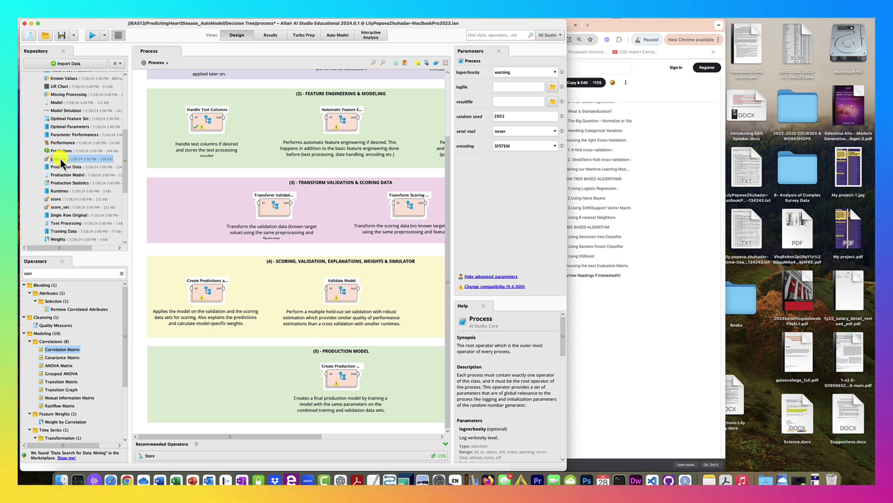
double_click(58, 161)
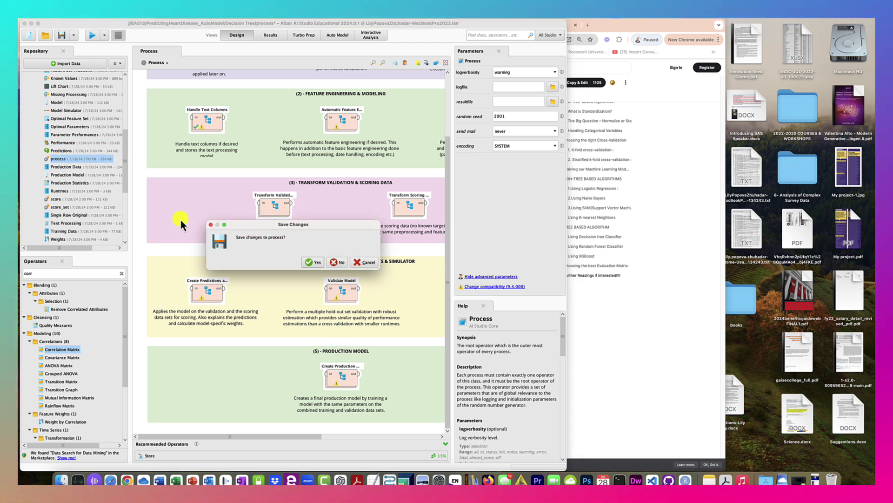
click(314, 262)
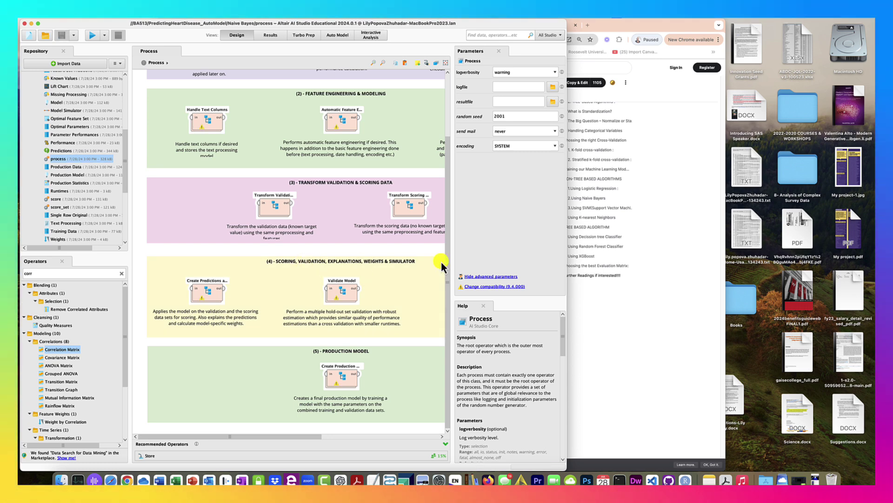
Widen the window and the process canvas, and review the Naive Bayes process stages from basic preprocessing to the production model.
drag(690, 266, 724, 273)
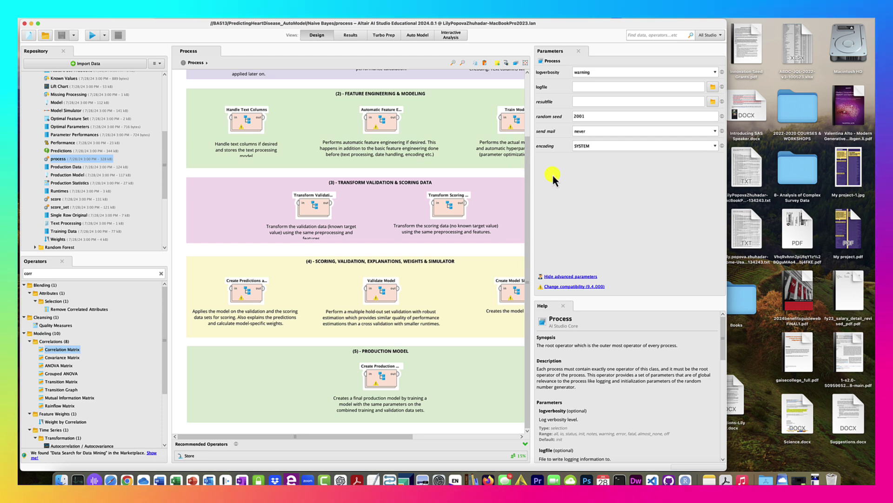
drag(532, 177, 634, 175)
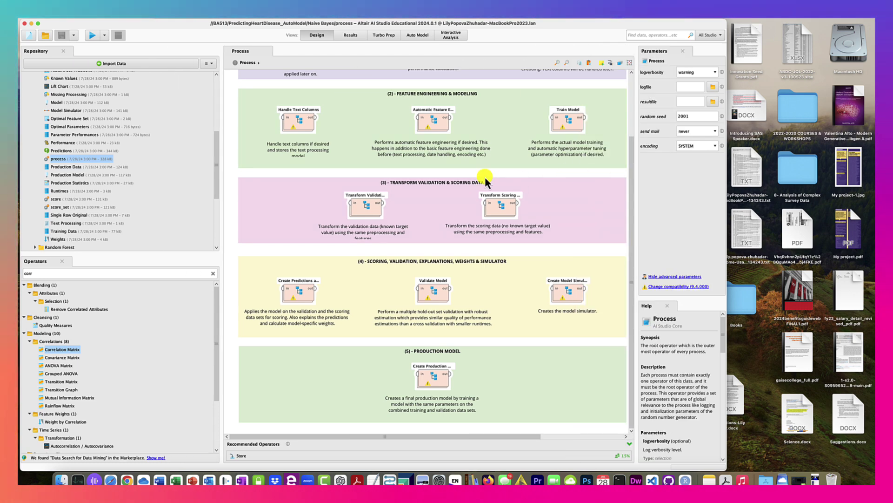
scroll(482, 182, up, 2)
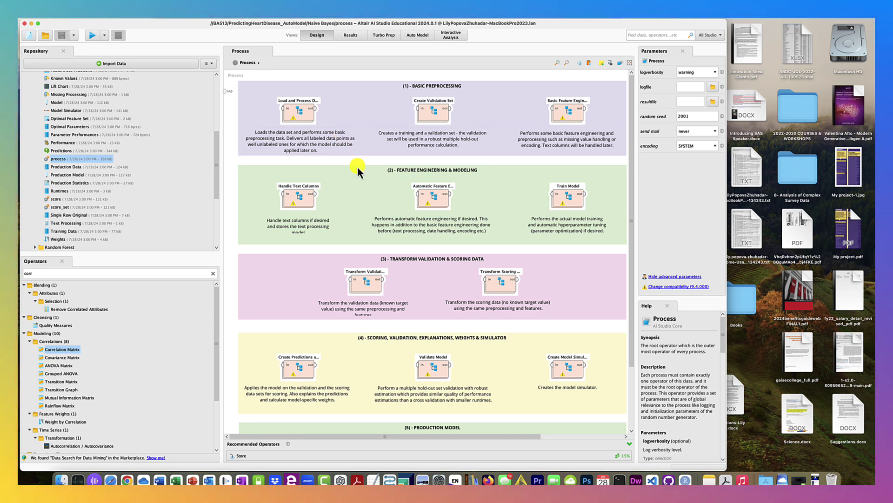
scroll(350, 166, down, 1)
scroll(354, 163, down, 2)
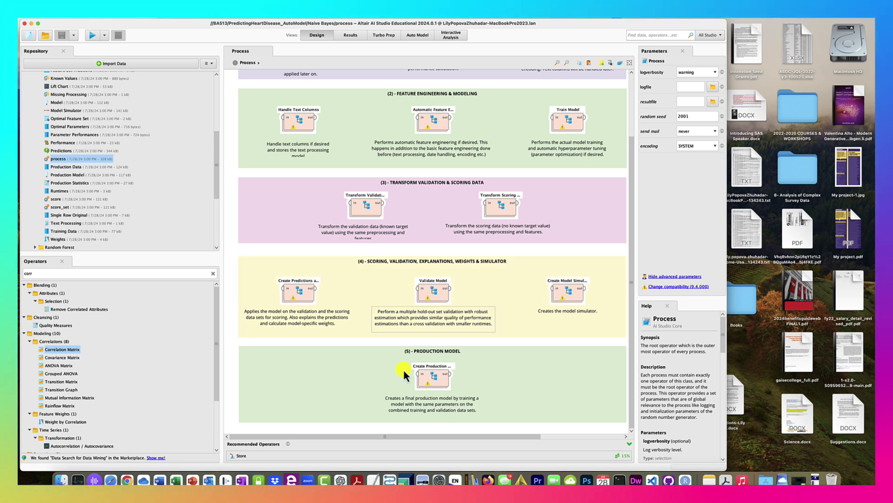
Run the Naive Bayes process and look through the repository items of the Auto Model folder.
click(92, 35)
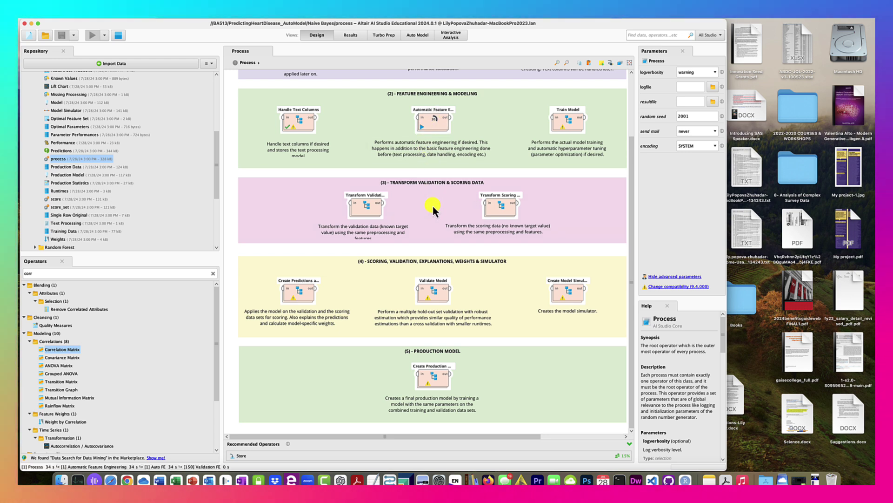
scroll(90, 178, up, 5)
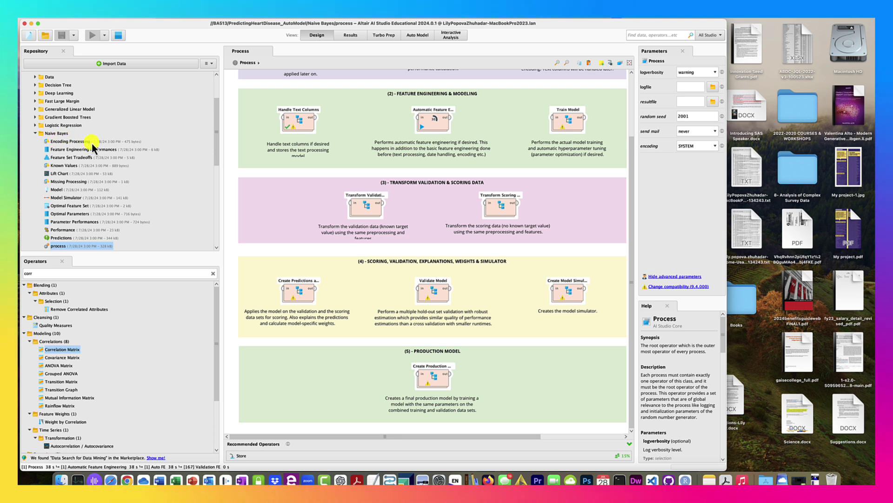
scroll(135, 167, down, 8)
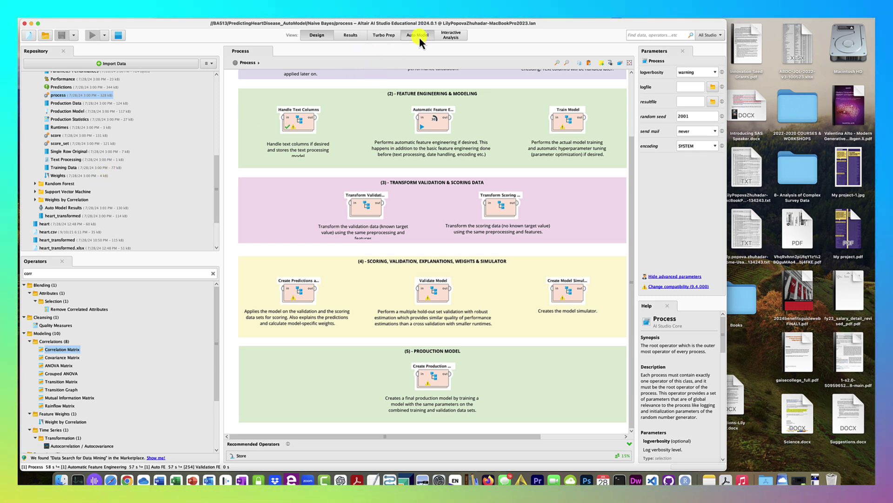
Open the Naive Bayes simulator in the Auto Model results and narrow the application window.
click(418, 36)
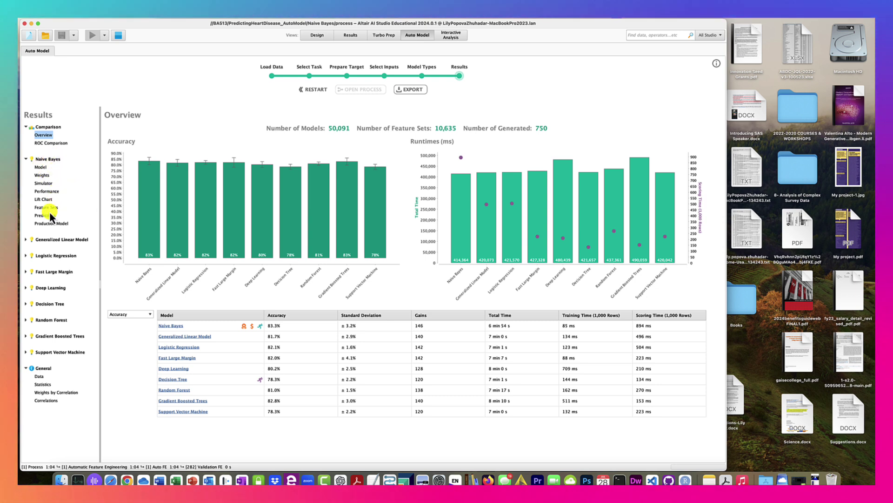
click(44, 183)
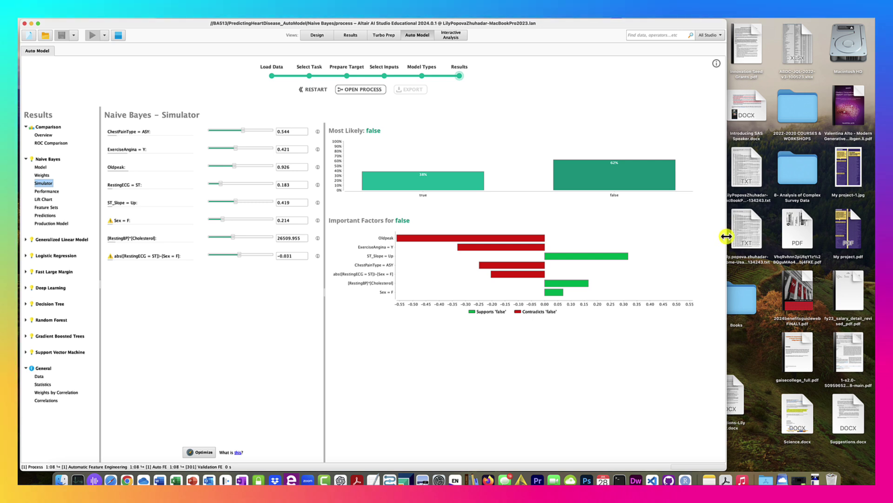
drag(726, 233, 525, 236)
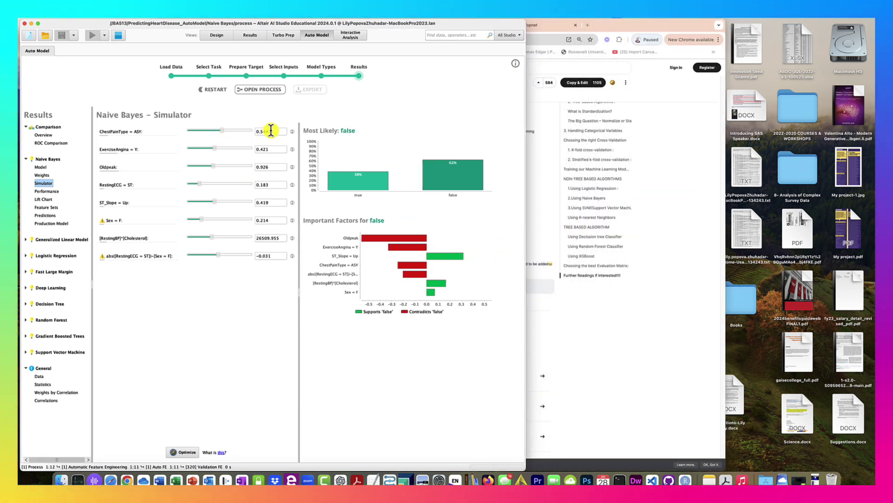
Set the simulator to ASY 0.900, ExerciseAngina 0.580, Oldpeak 2.504, RestingECG 0.480, ST_Slope 0.320, Sex 0.640, RestingBP*Cholesterol 44498 and the abs factor 0.420.
mouse_move(220, 129)
mouse_down()
mouse_move(200, 131)
mouse_move(243, 131)
mouse_move(225, 148)
mouse_move(220, 183)
mouse_move(203, 203)
mouse_move(229, 219)
mouse_move(227, 236)
mouse_up()
mouse_move(208, 183)
mouse_move(214, 219)
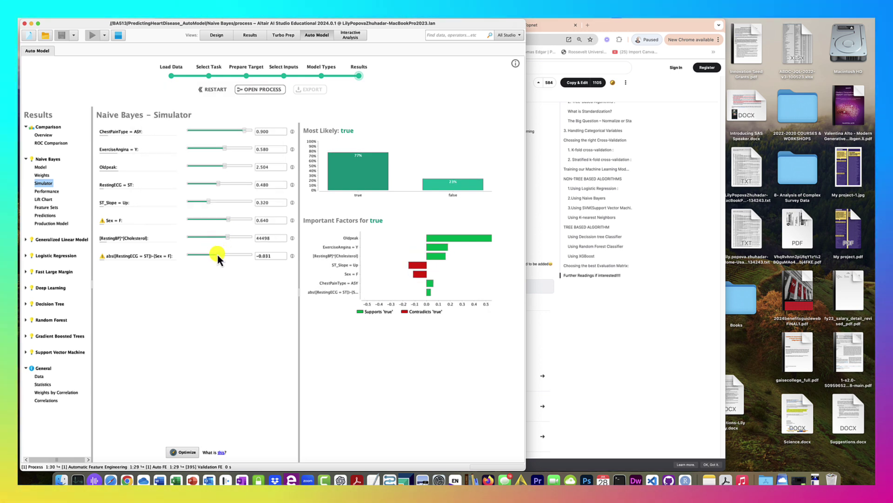
click(231, 256)
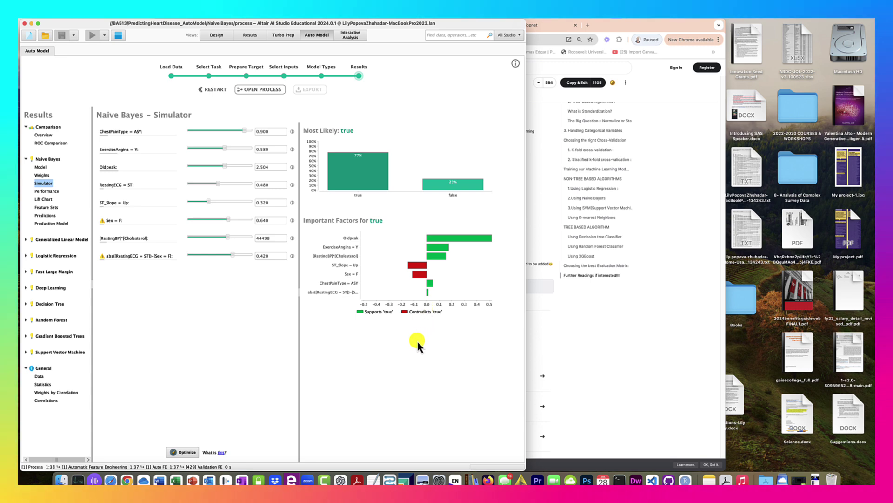
Return to the running Naive Bayes process in the Design view and widen the application window.
click(222, 36)
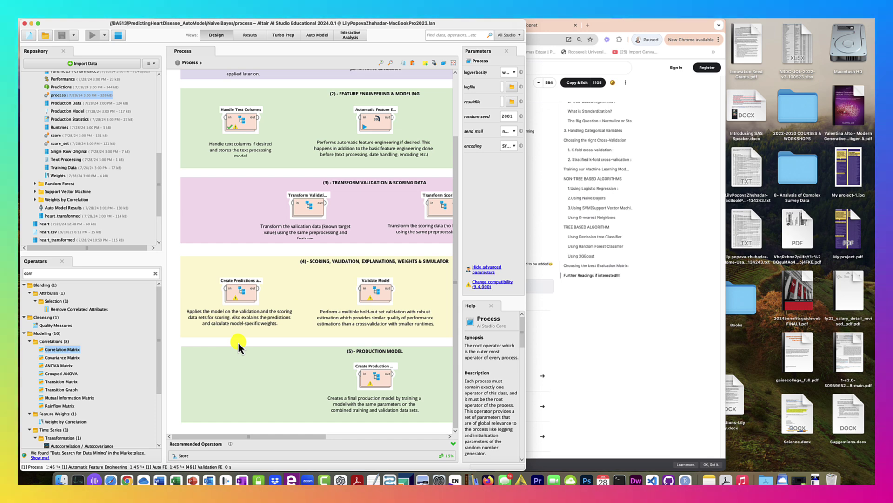
drag(524, 247, 637, 259)
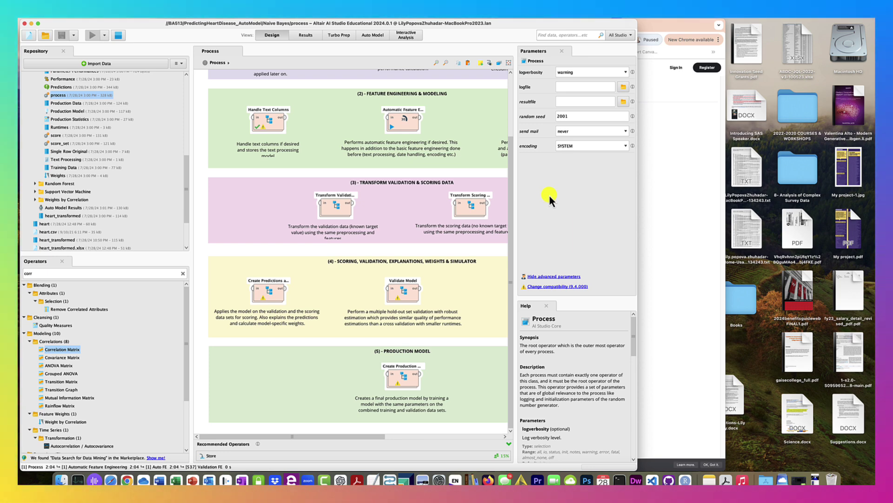
Switch to the Kaggle notebook in the browser and review its XGBoost and Random Forest results back to the feature importance plot.
click(674, 200)
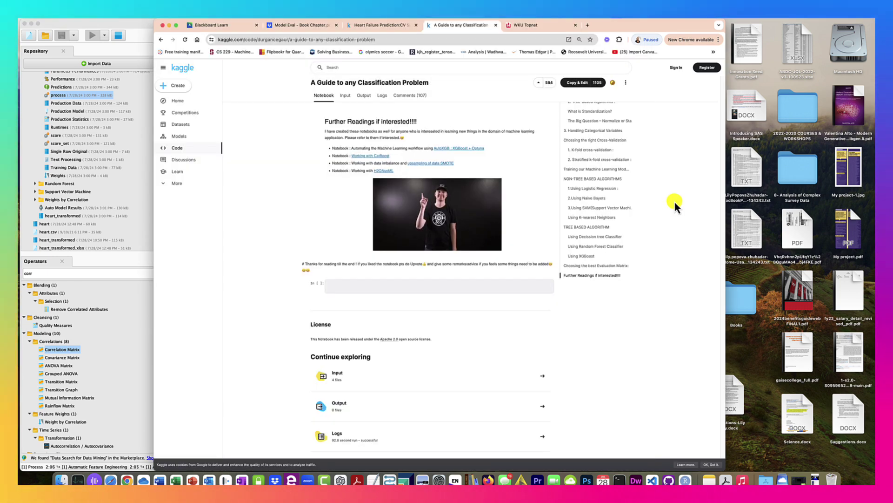
scroll(328, 159, up, 15)
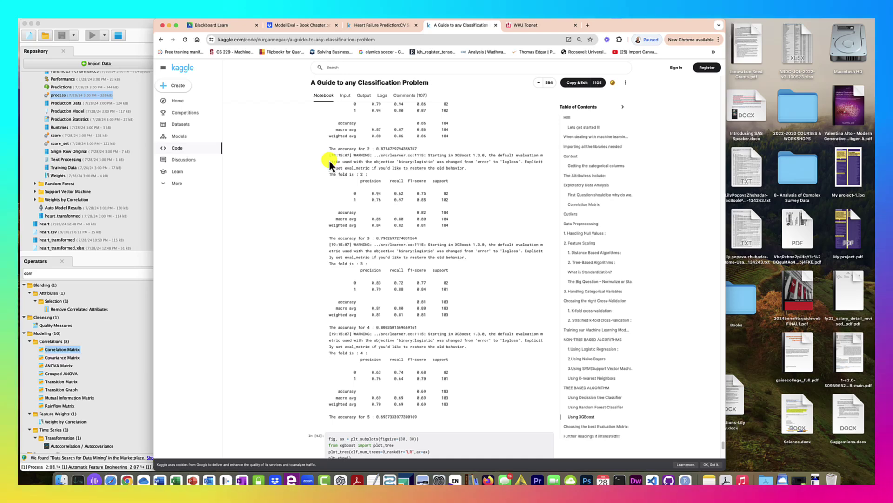
scroll(329, 158, up, 10)
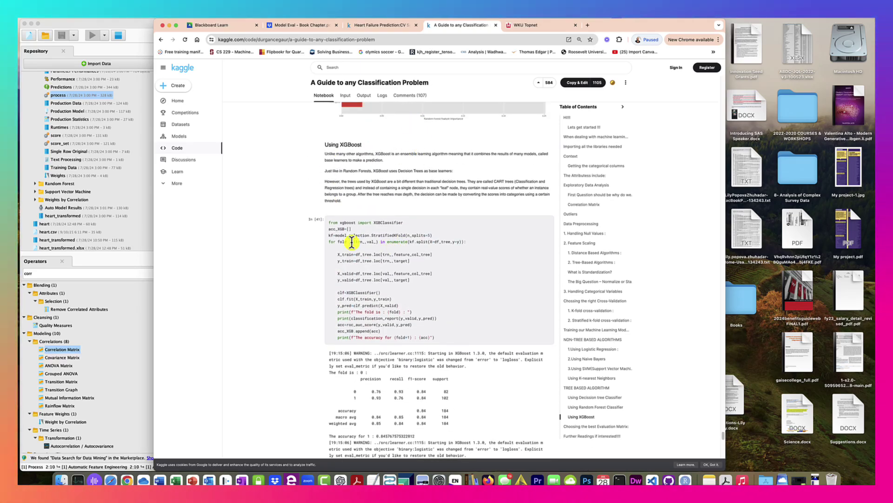
scroll(352, 242, up, 15)
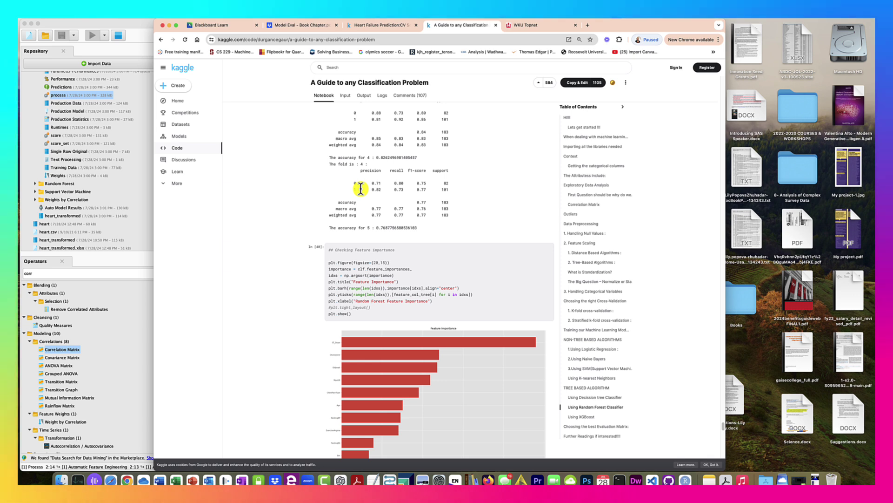
scroll(384, 218, up, 1)
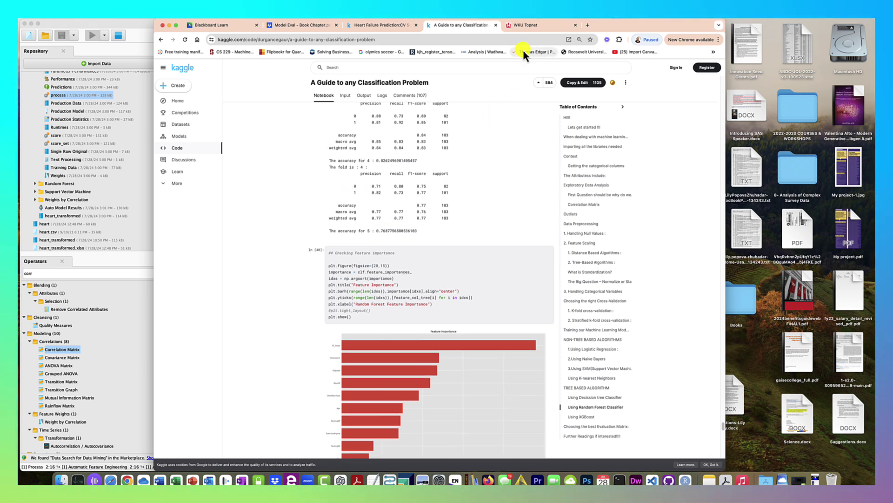
click(658, 18)
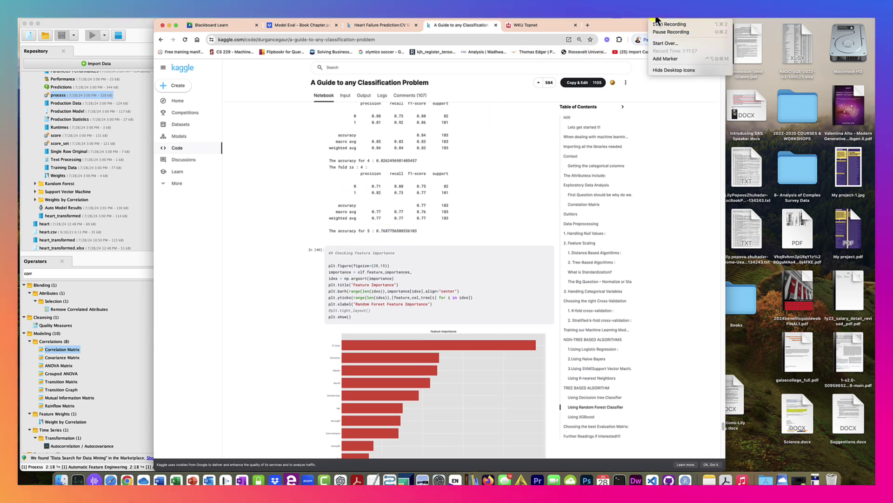